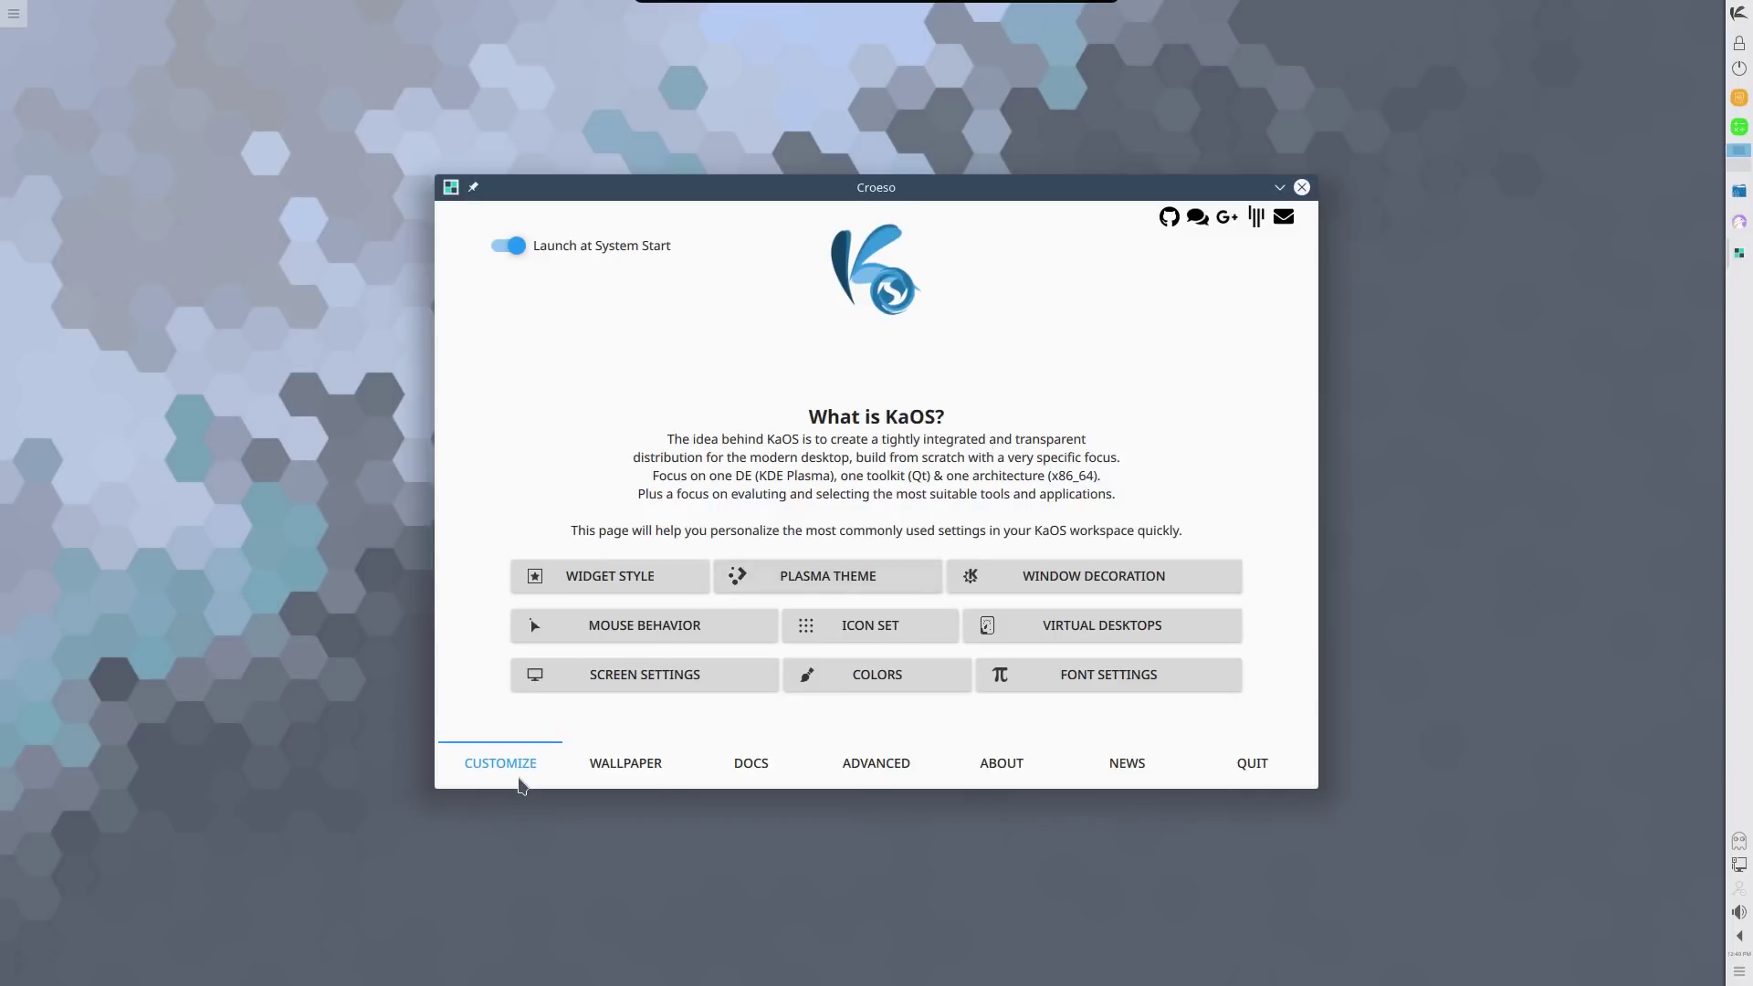
# Browse the welcome application's latest, popular, curated and downloaded wallpapers.
pyautogui.click(657, 767)
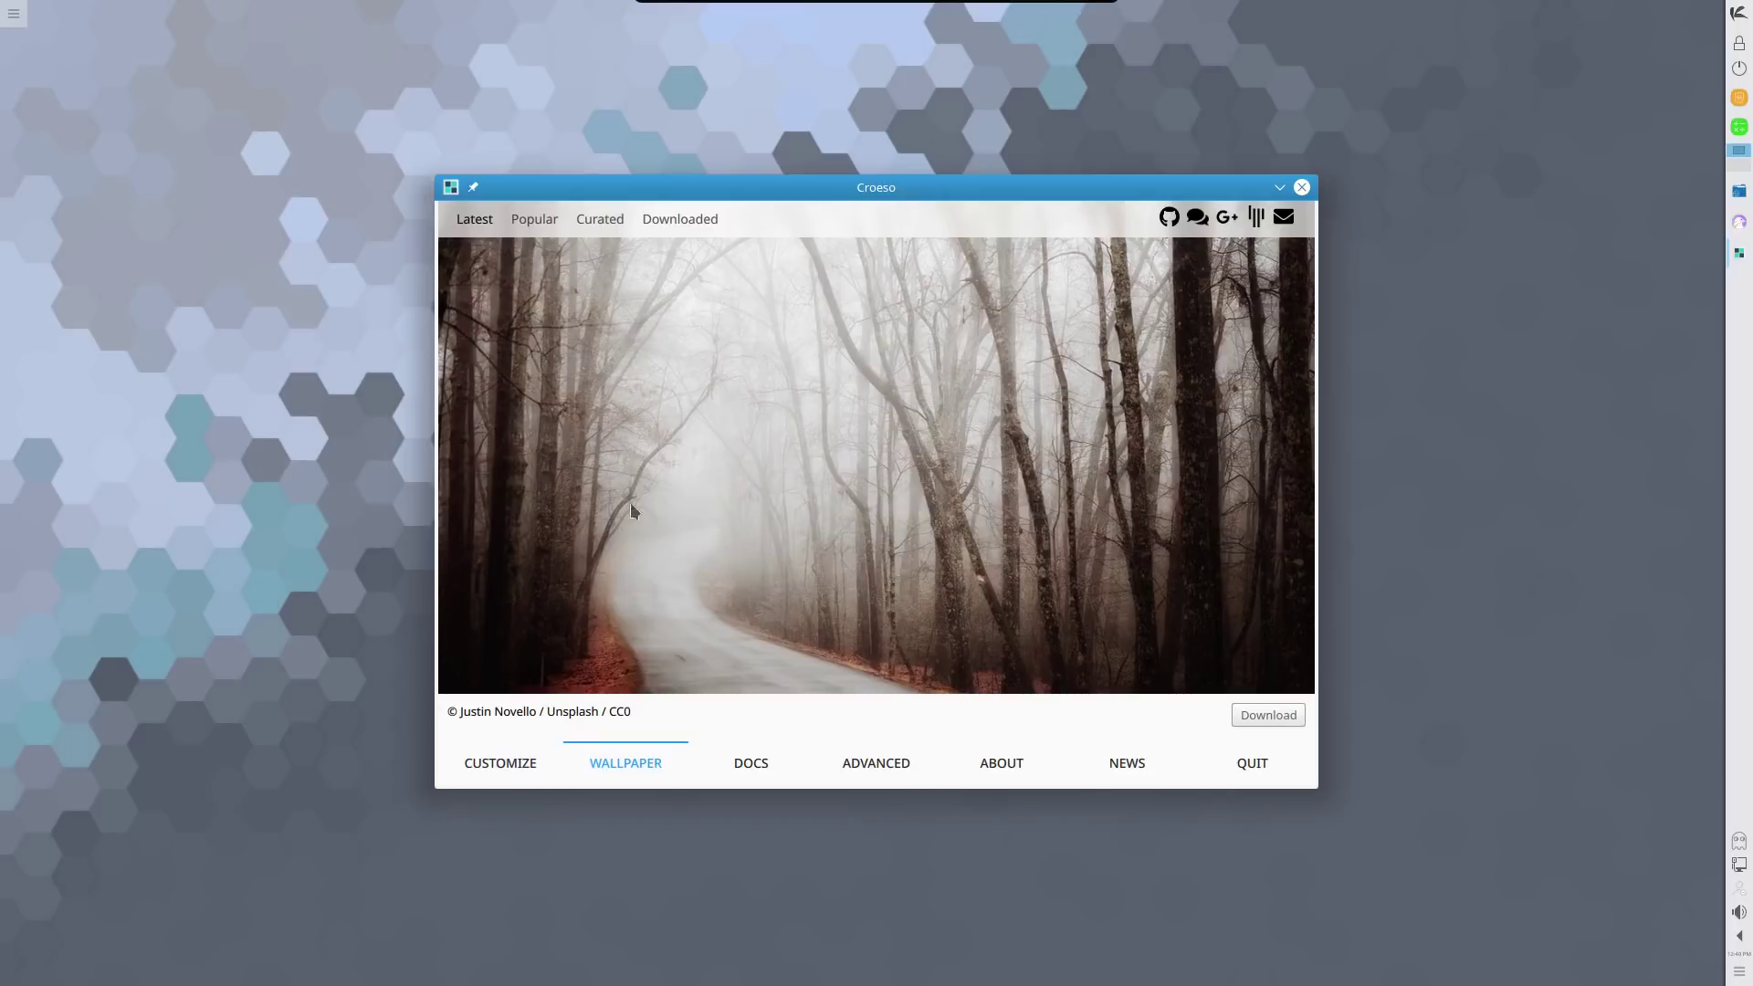
pyautogui.click(542, 226)
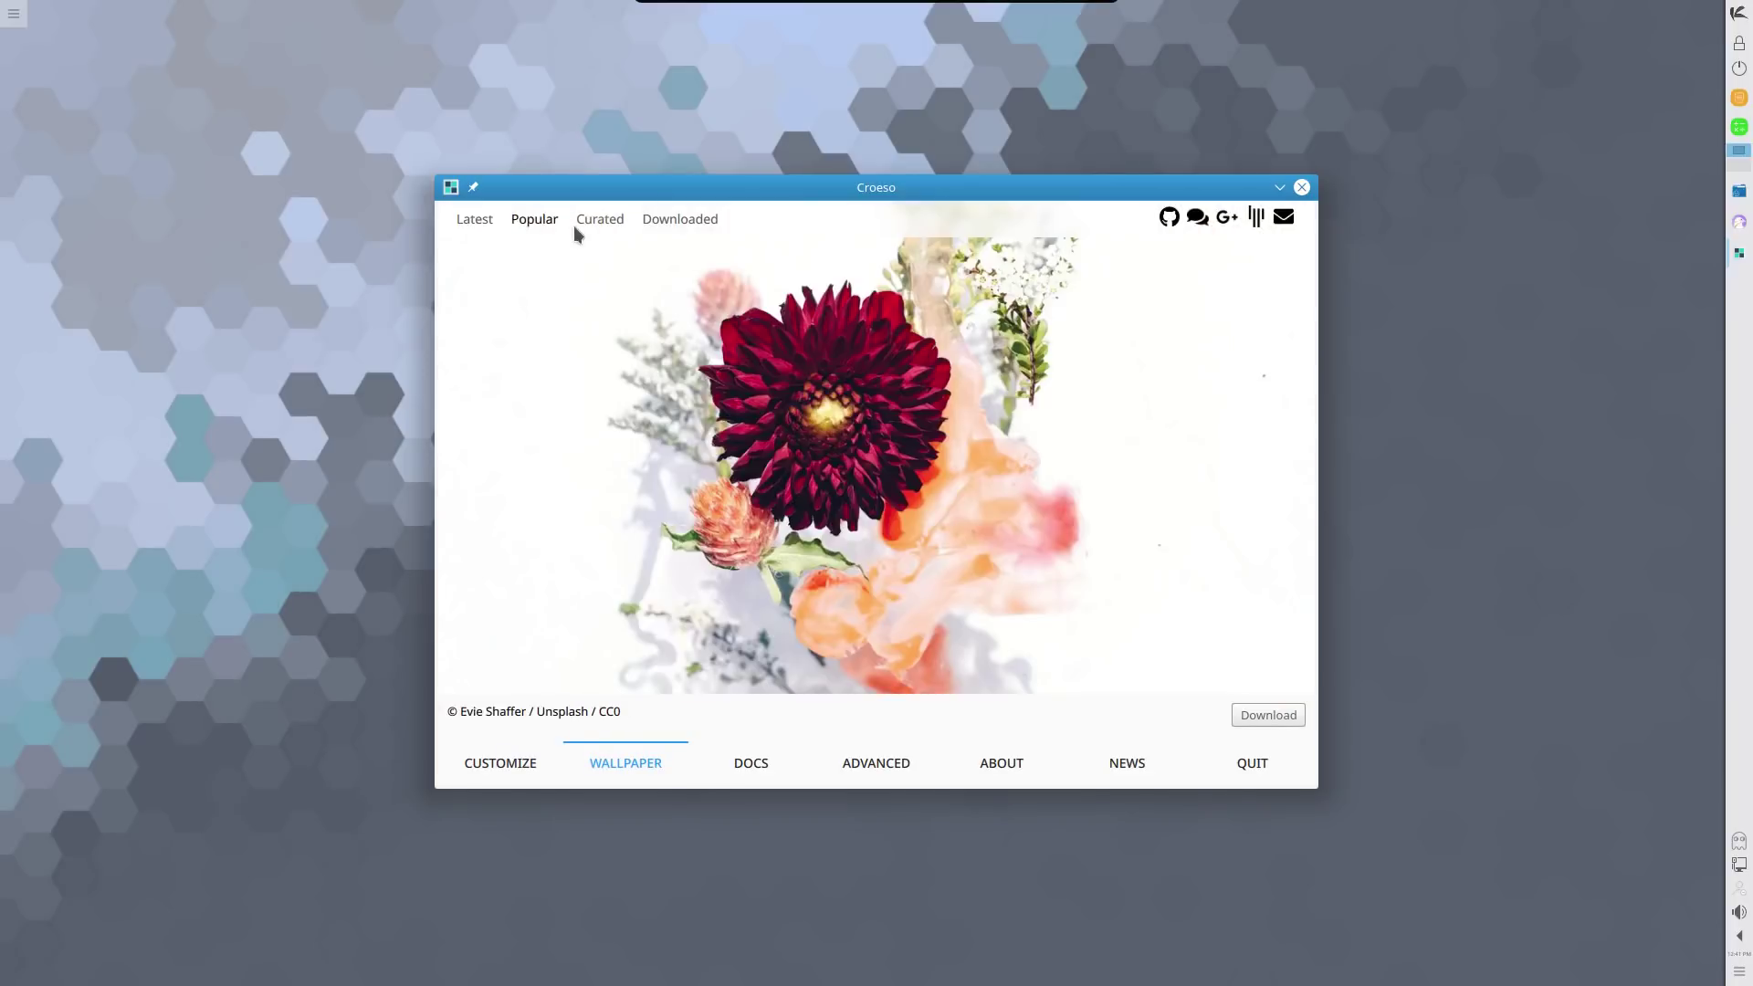
pyautogui.click(611, 223)
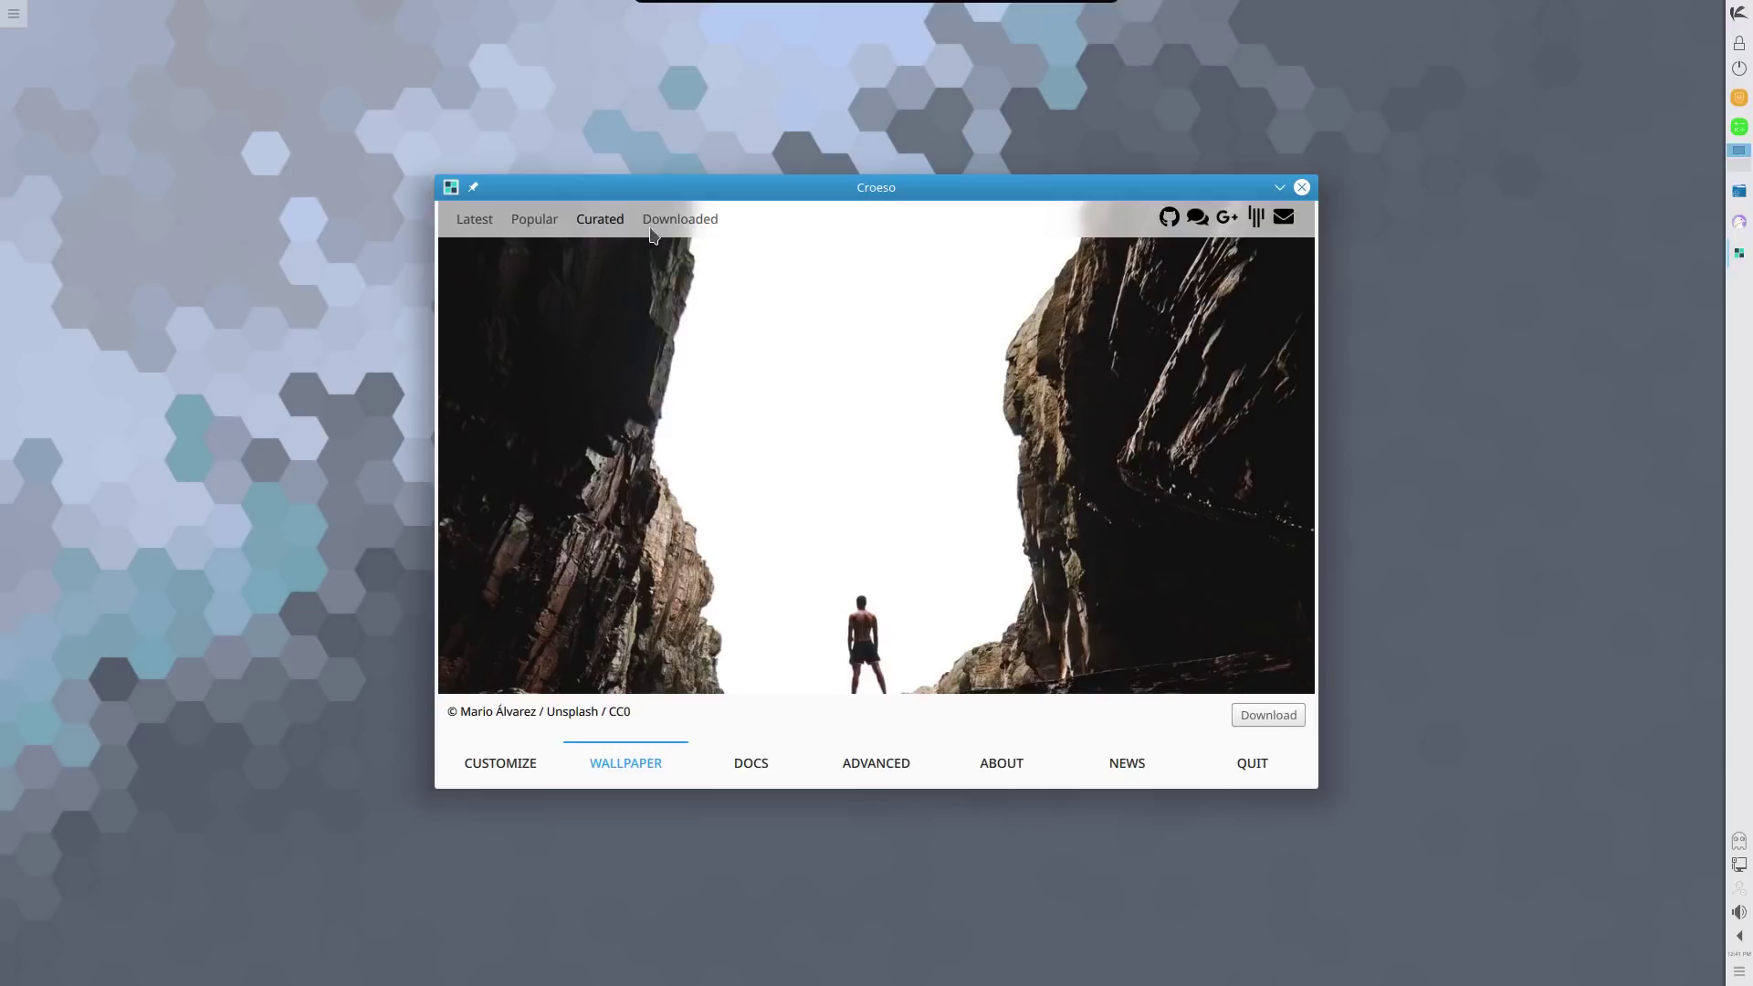
pyautogui.click(651, 228)
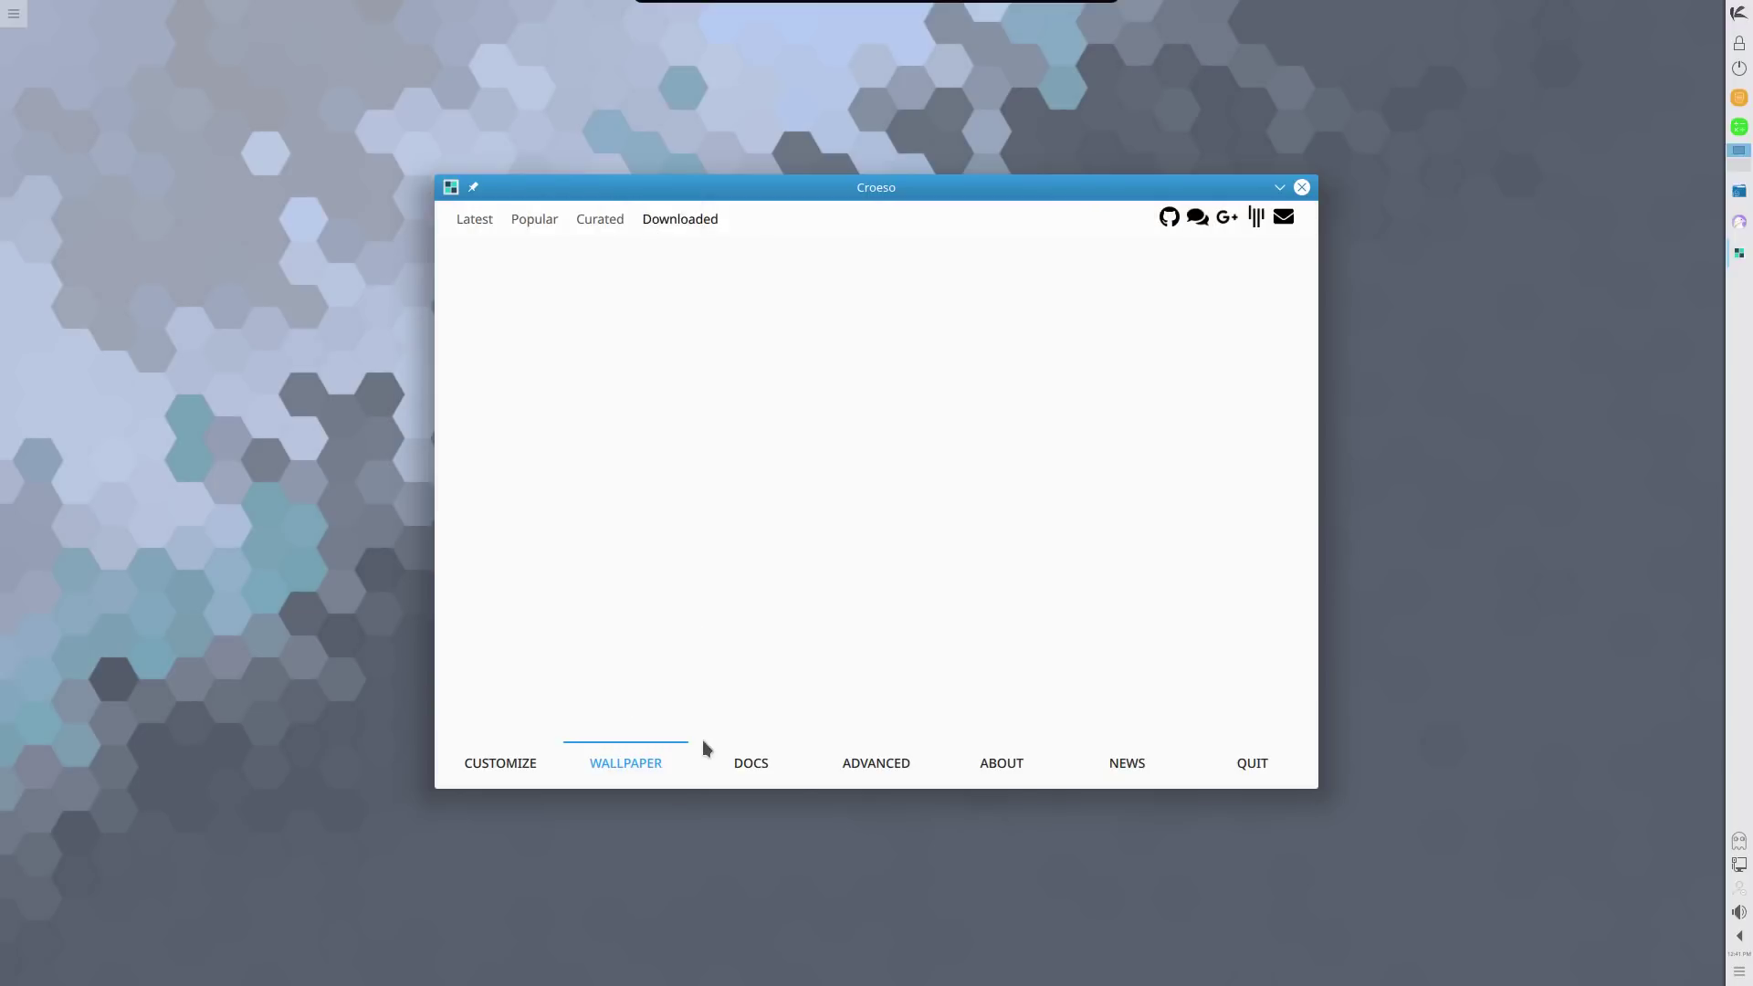
# Review the documentation links, advanced settings options, distribution background and release news in the welcome application.
pyautogui.click(767, 771)
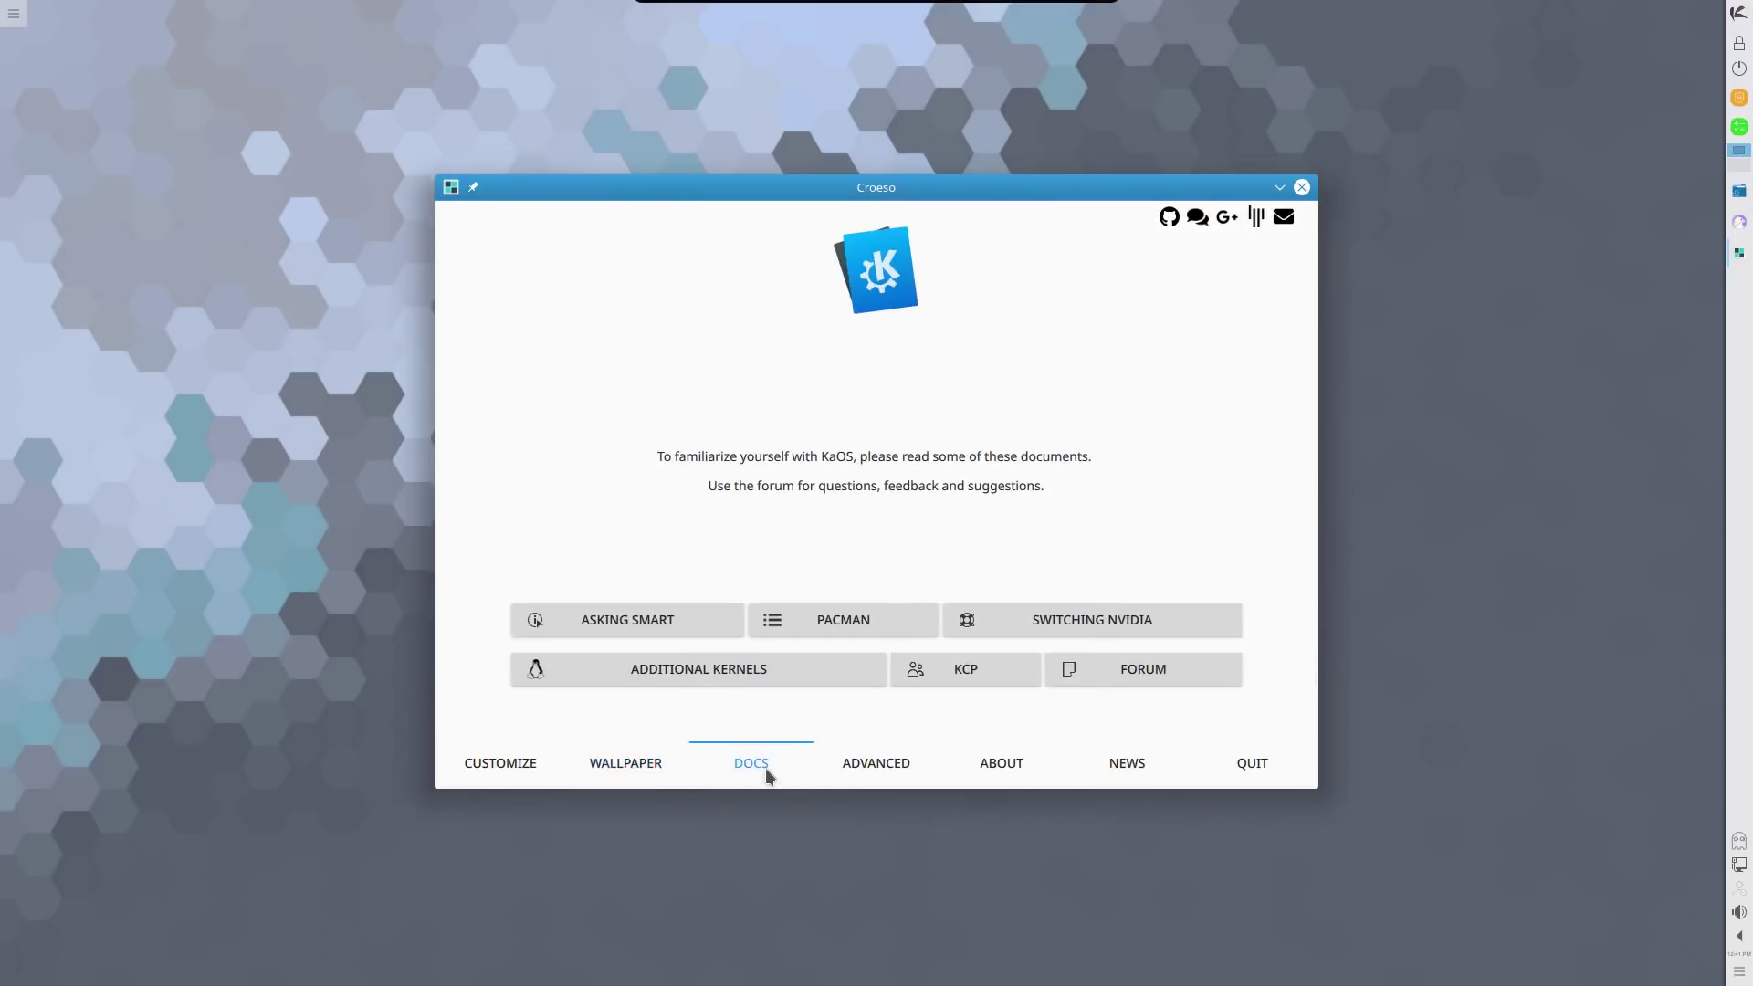
pyautogui.click(898, 776)
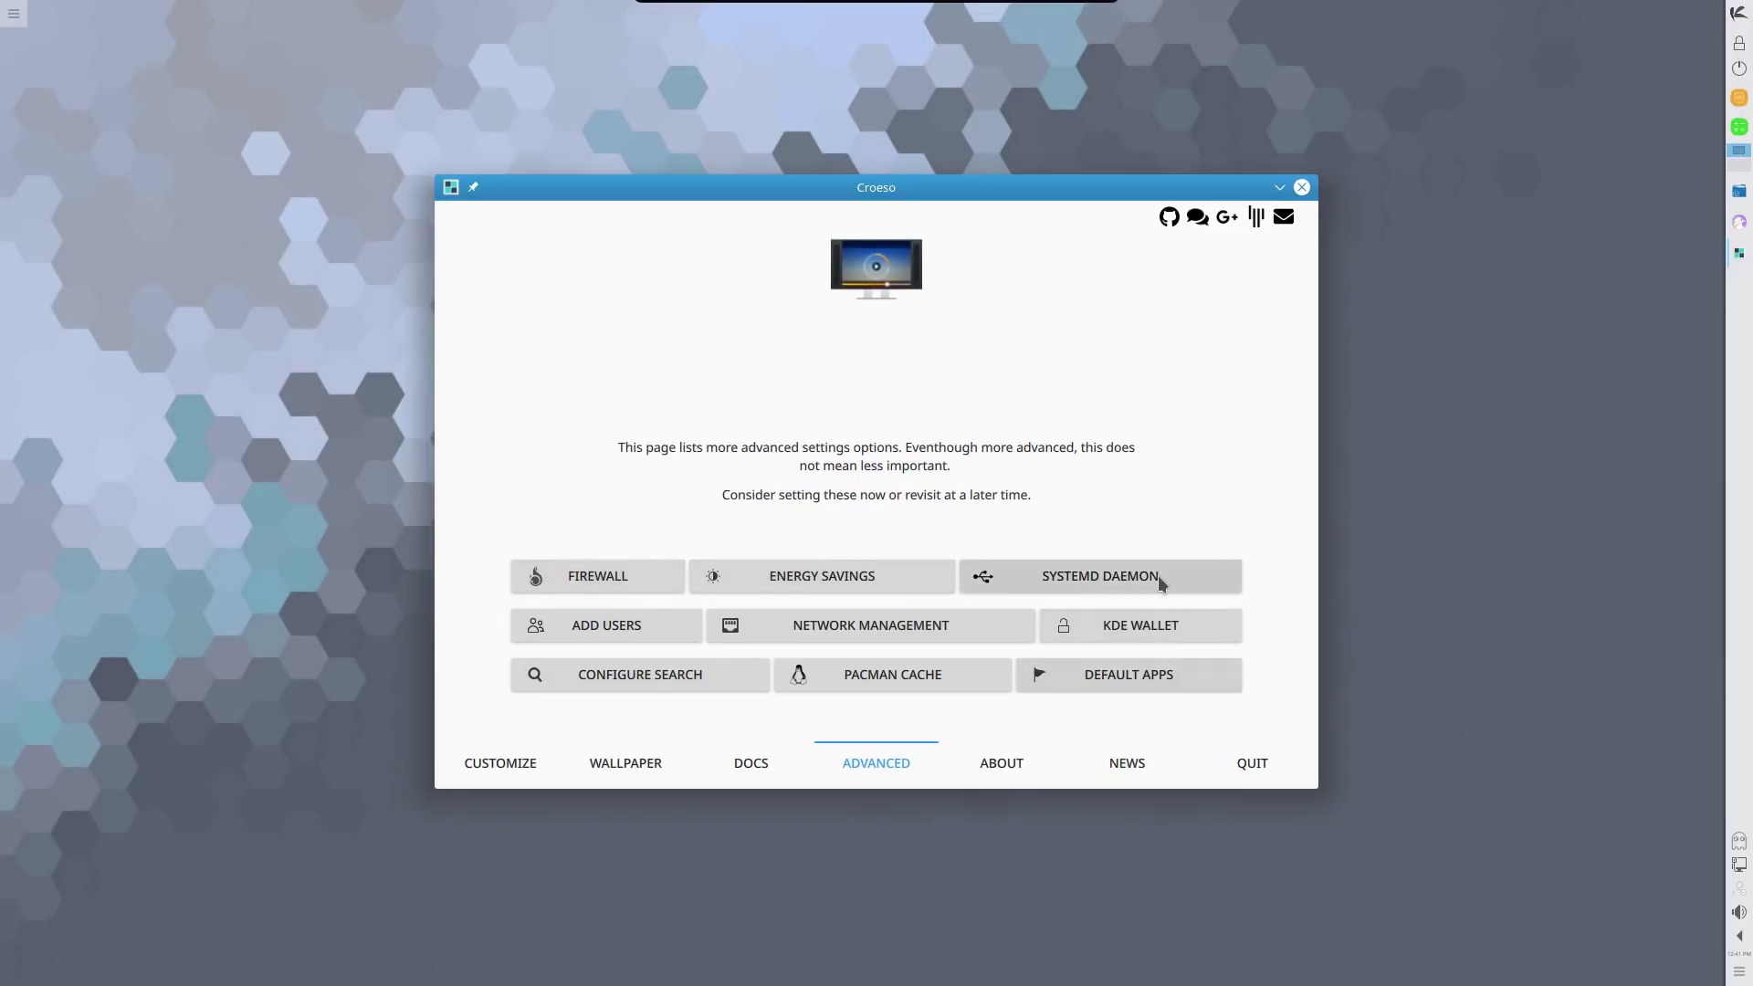
pyautogui.click(972, 756)
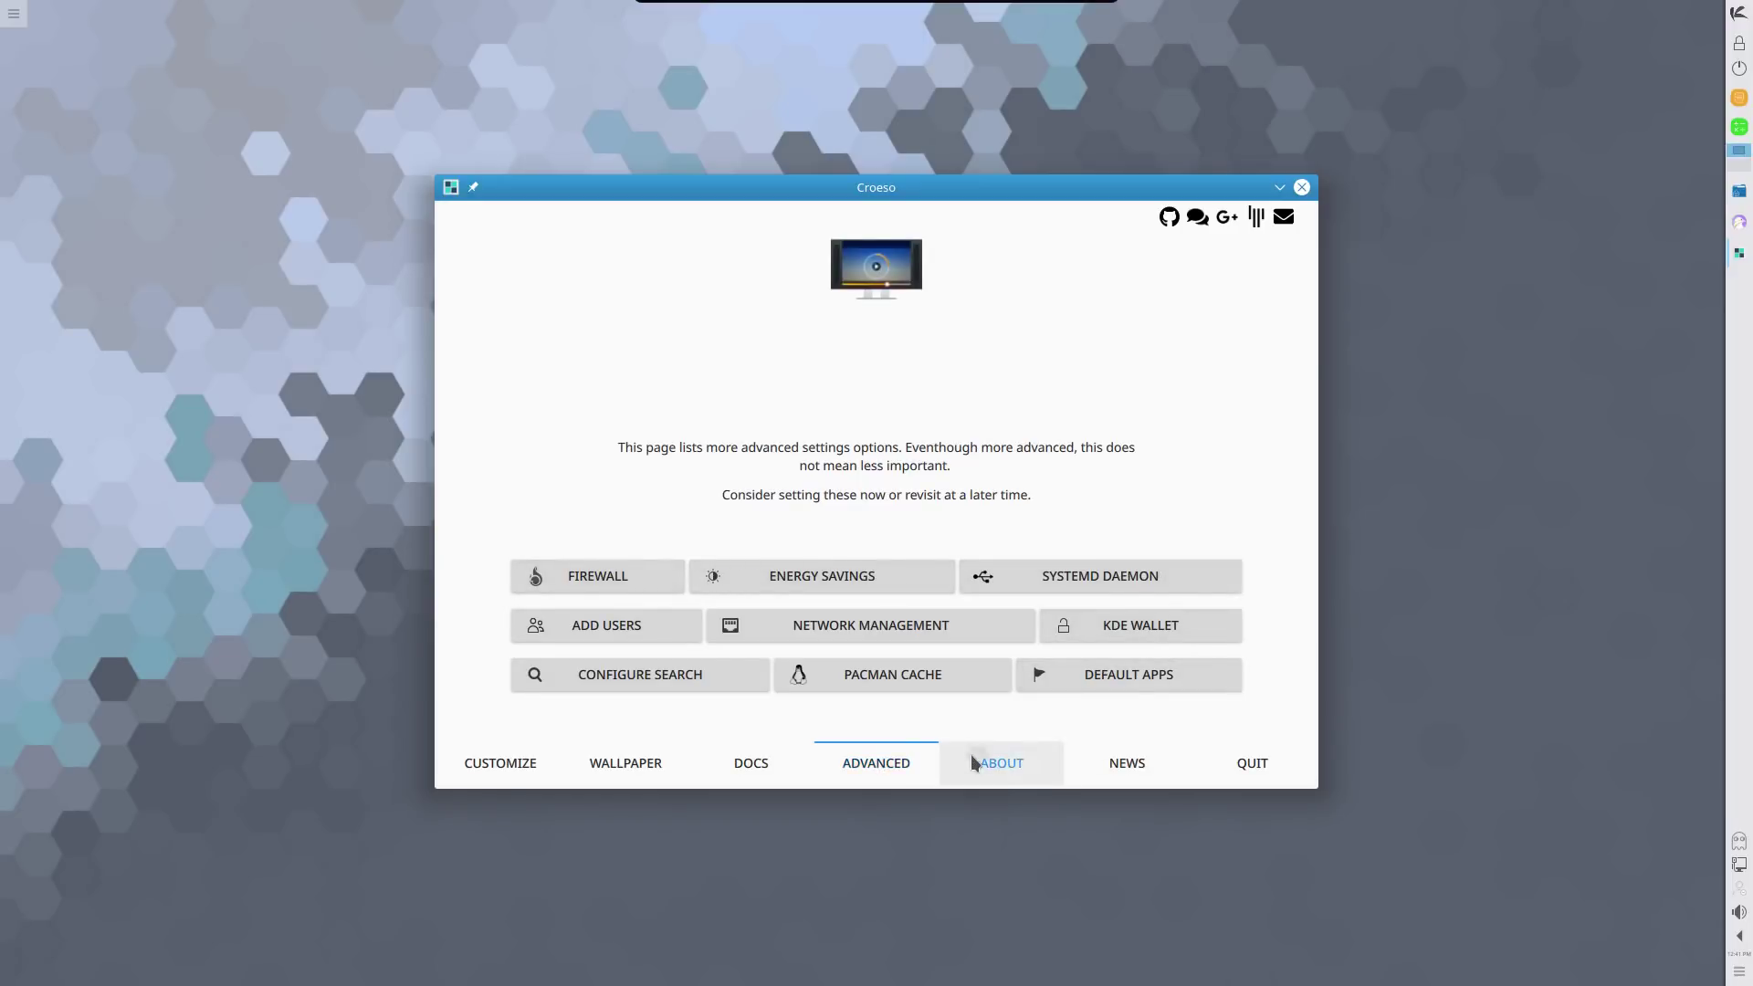
pyautogui.scroll(-12, 1080, 591)
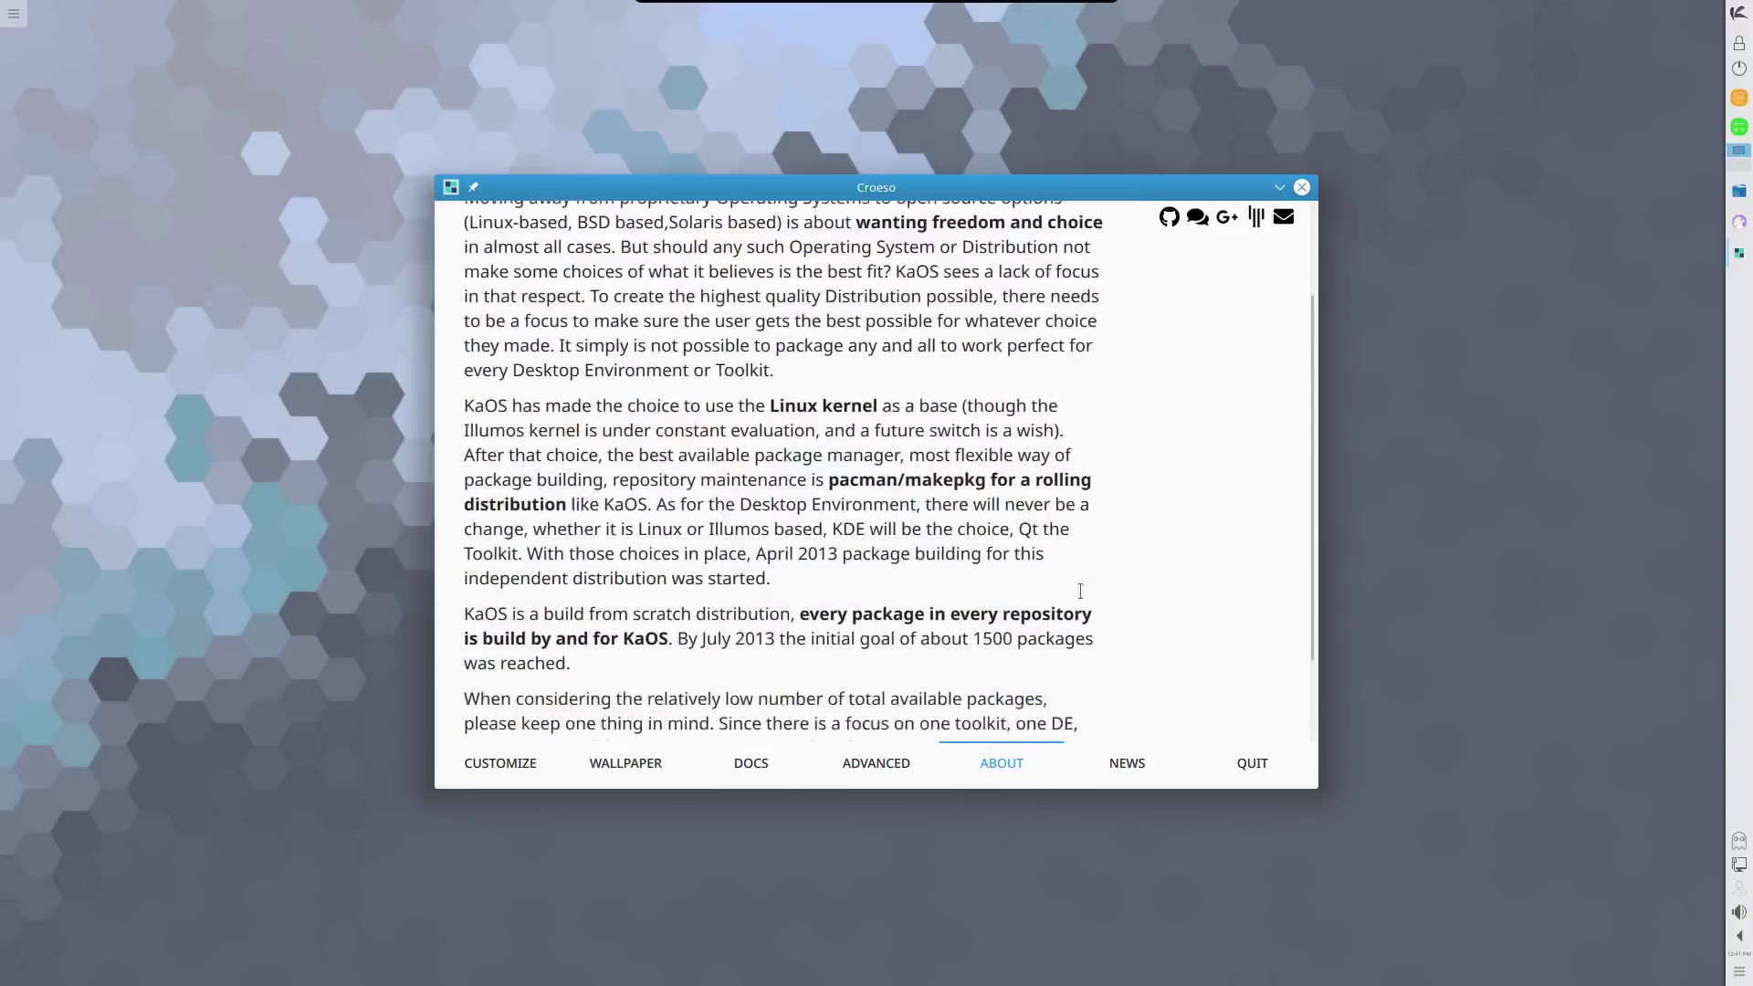
pyautogui.click(1126, 774)
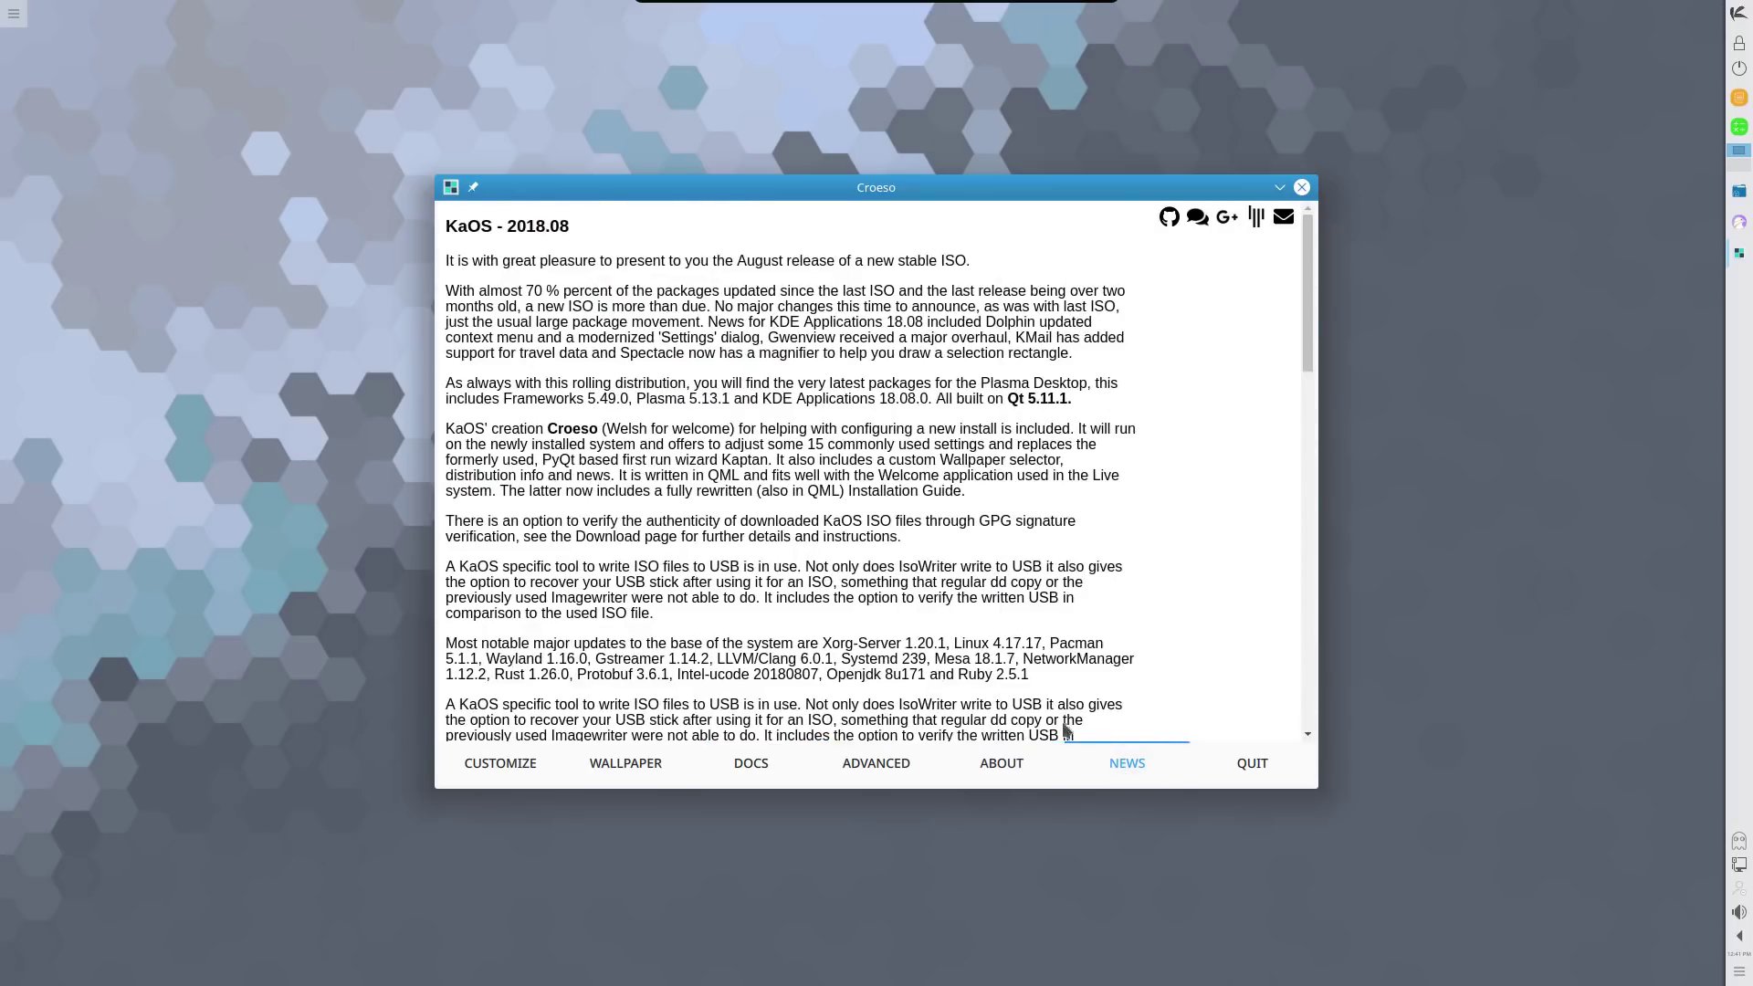
# Preview the Oxygen and Breeze widget styles, keep QtCurve, and review the icon and toolbar fine-tuning options.
pyautogui.click(468, 759)
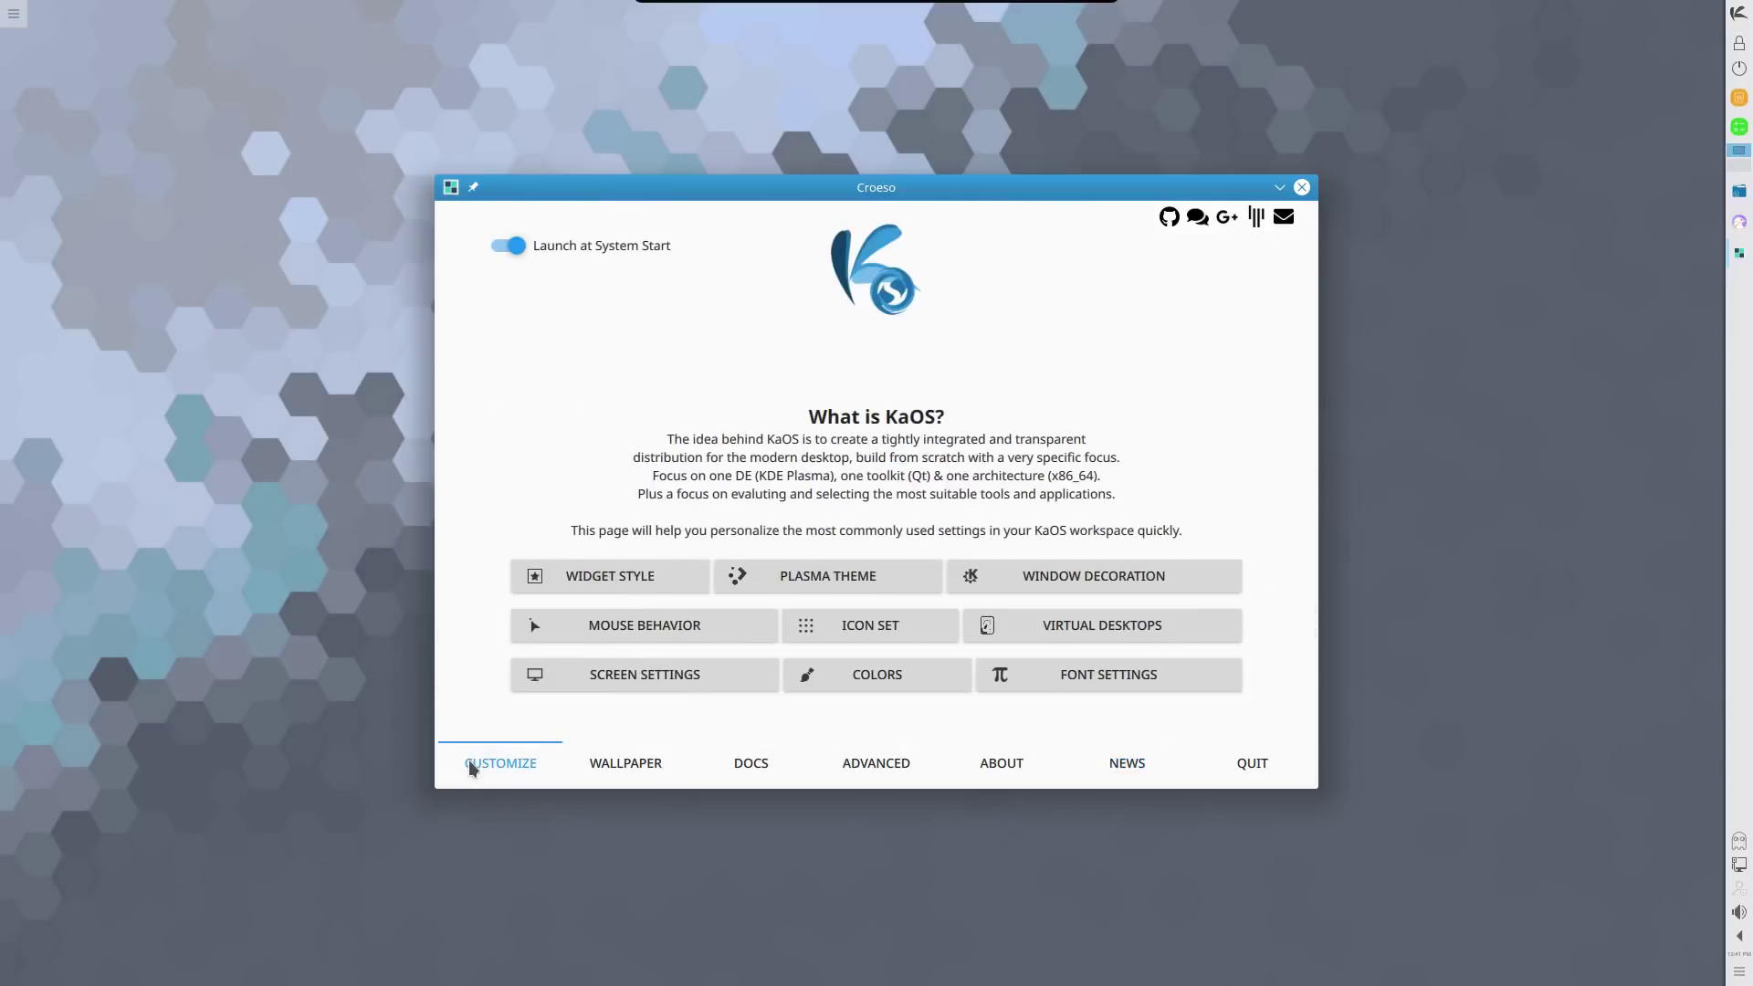
pyautogui.click(637, 578)
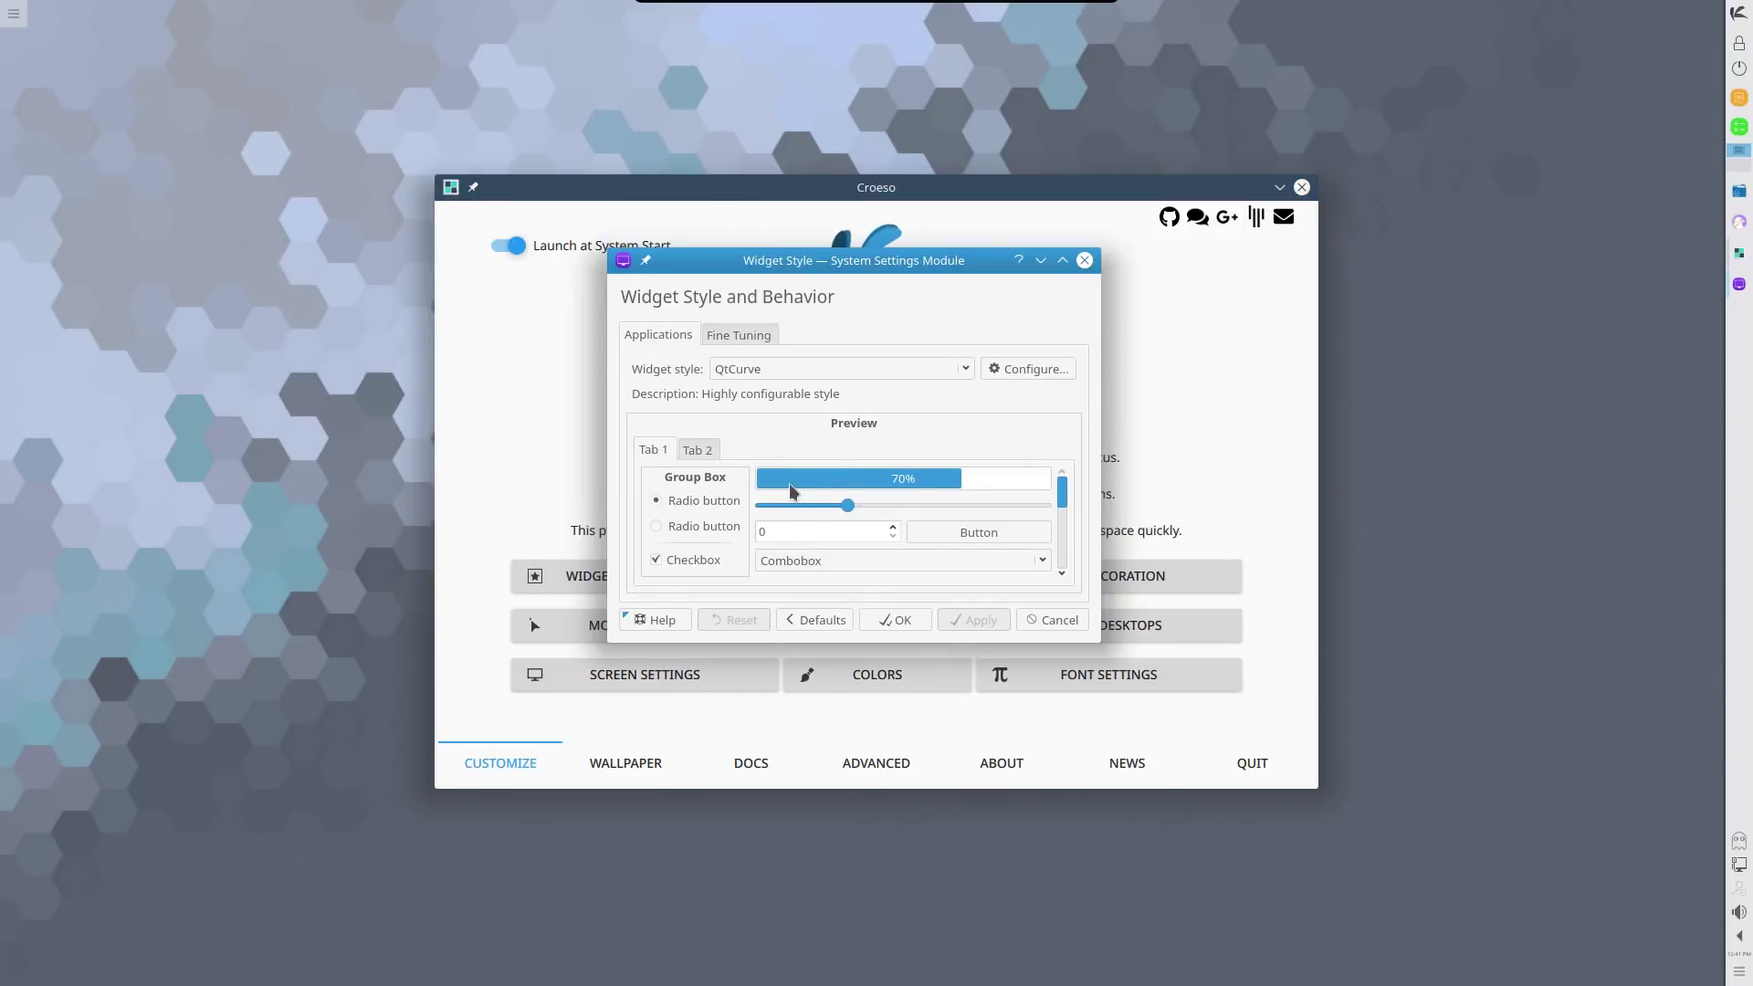
pyautogui.click(758, 373)
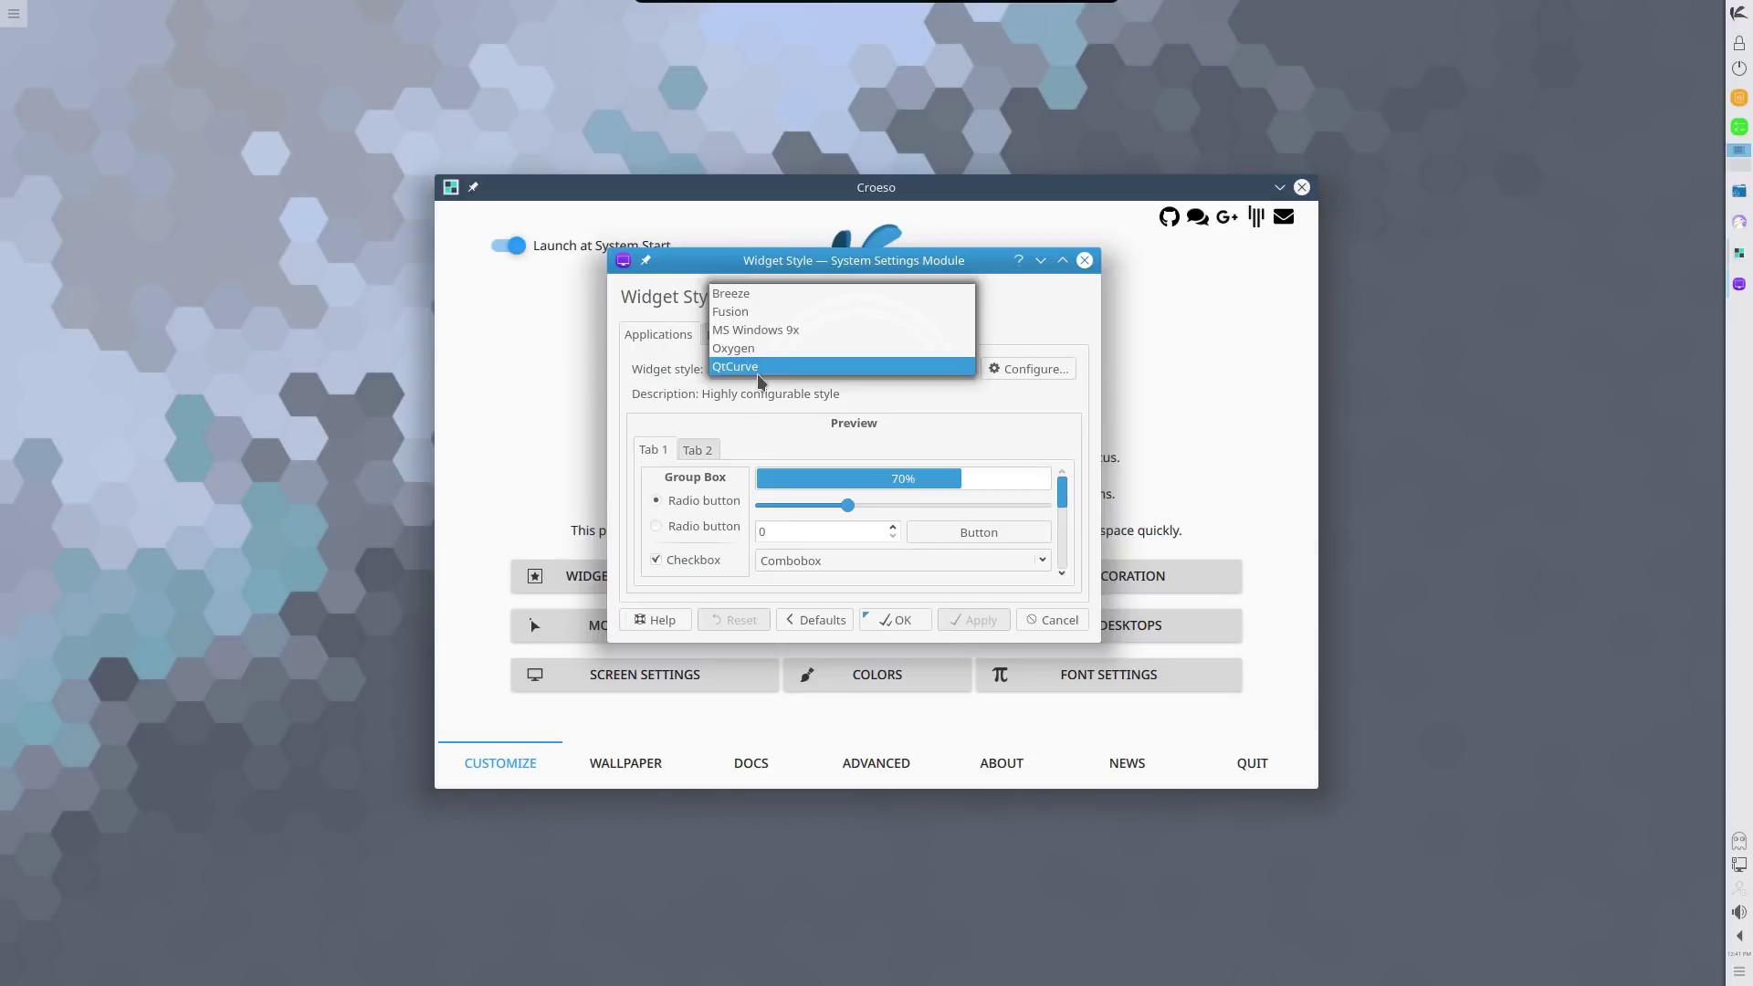
pyautogui.click(760, 348)
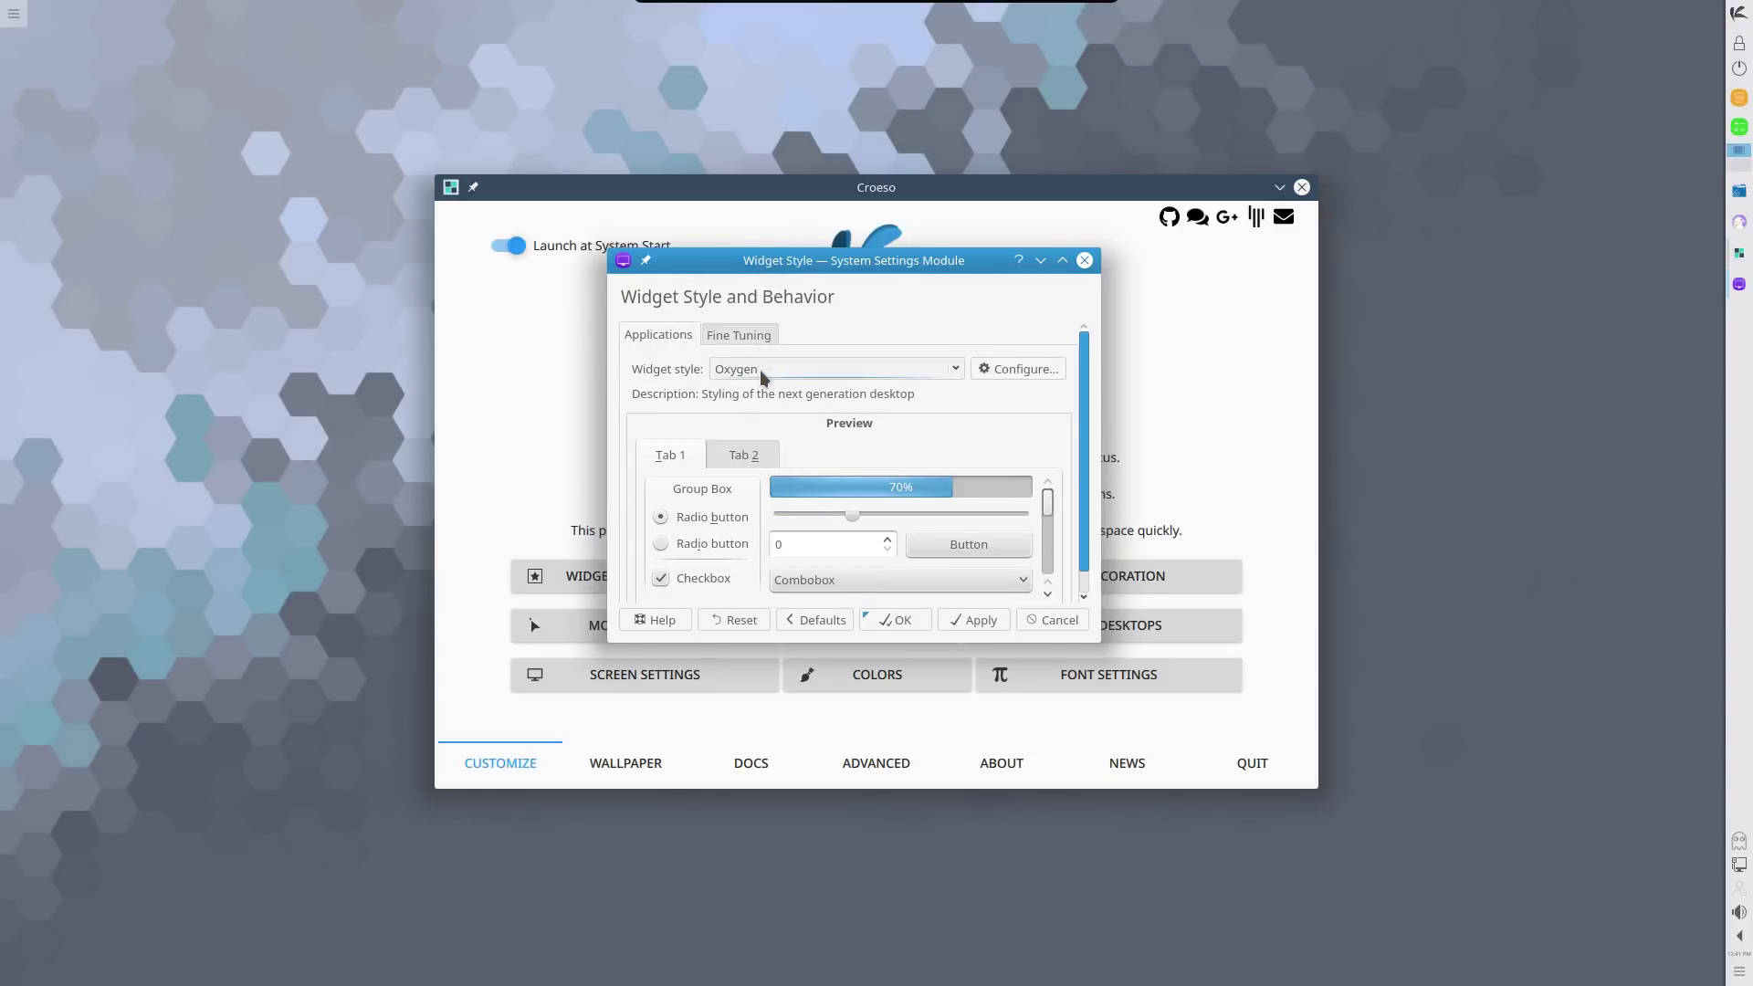
pyautogui.click(760, 369)
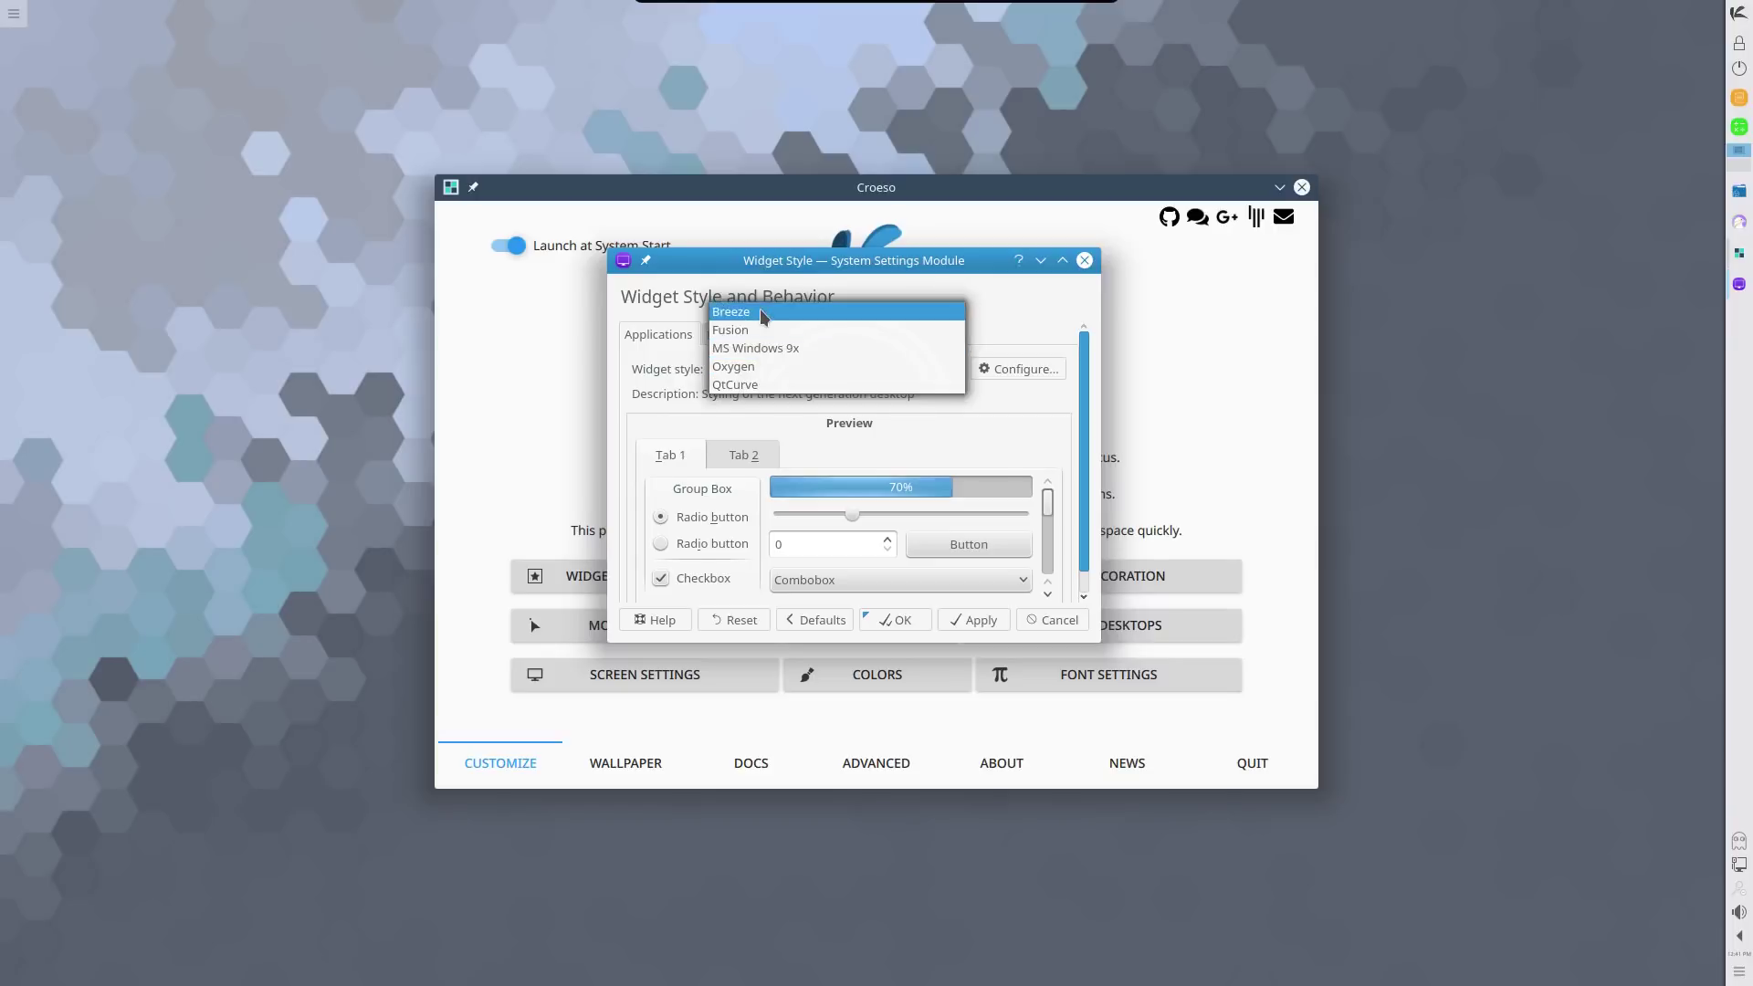
pyautogui.click(760, 311)
pyautogui.click(771, 368)
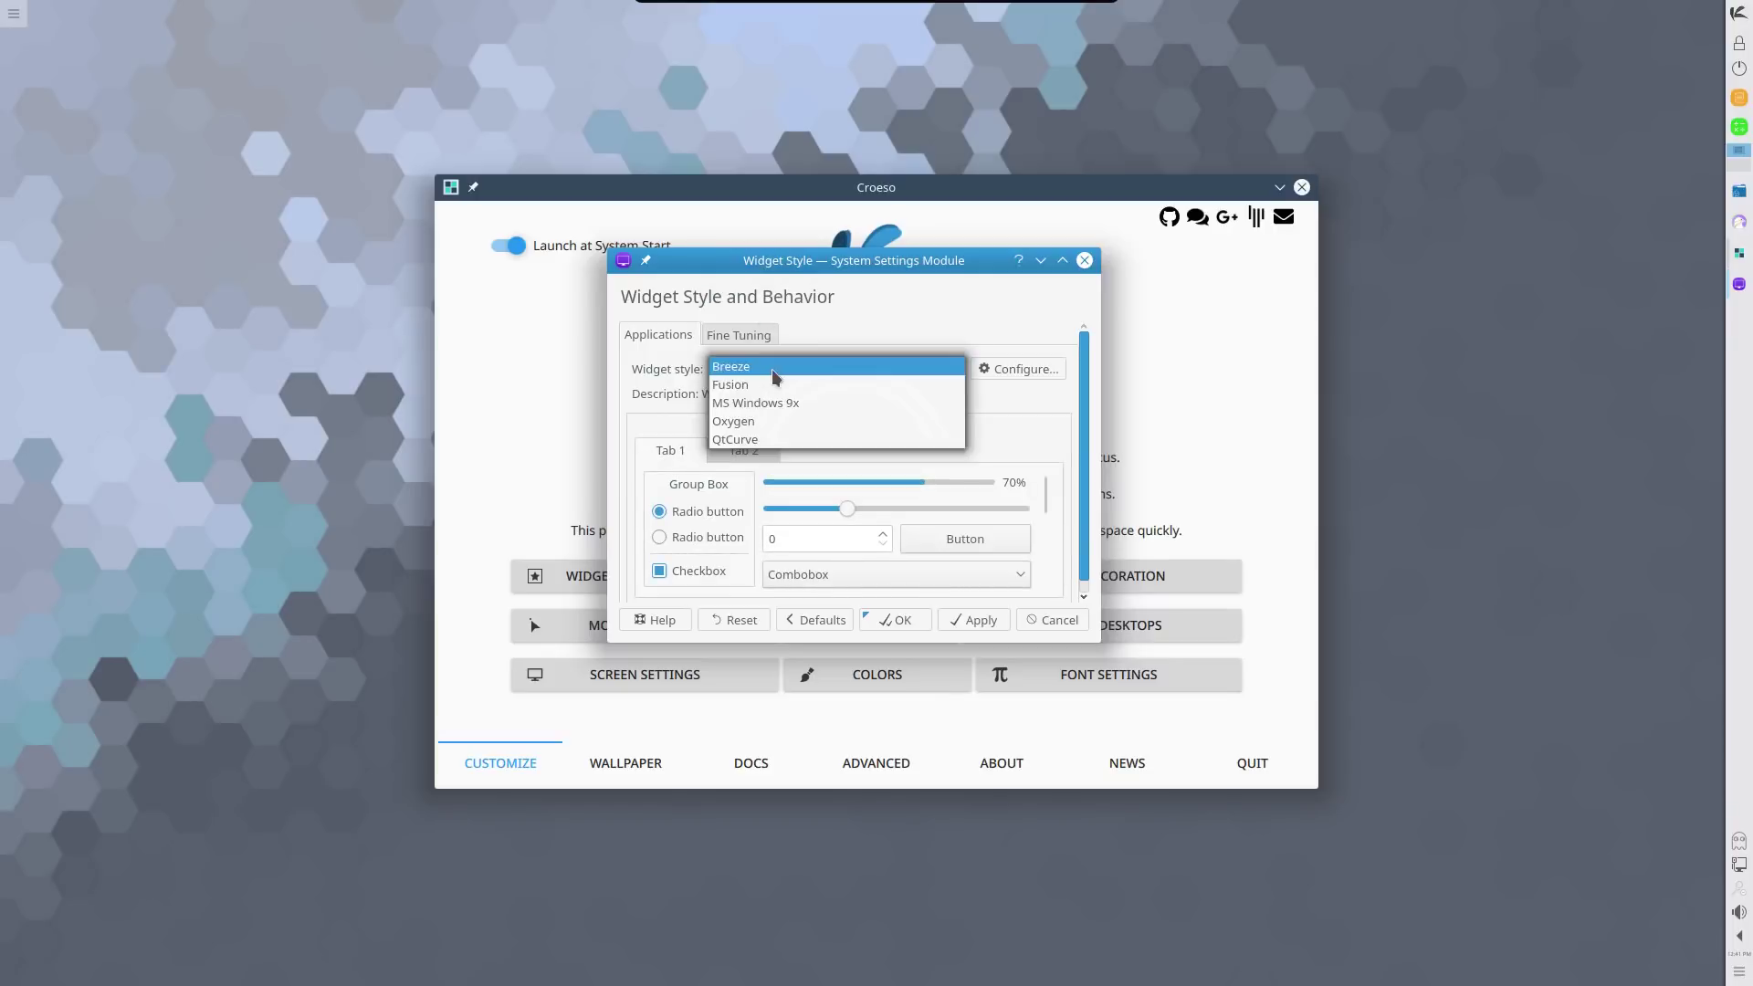
pyautogui.click(772, 439)
pyautogui.click(736, 338)
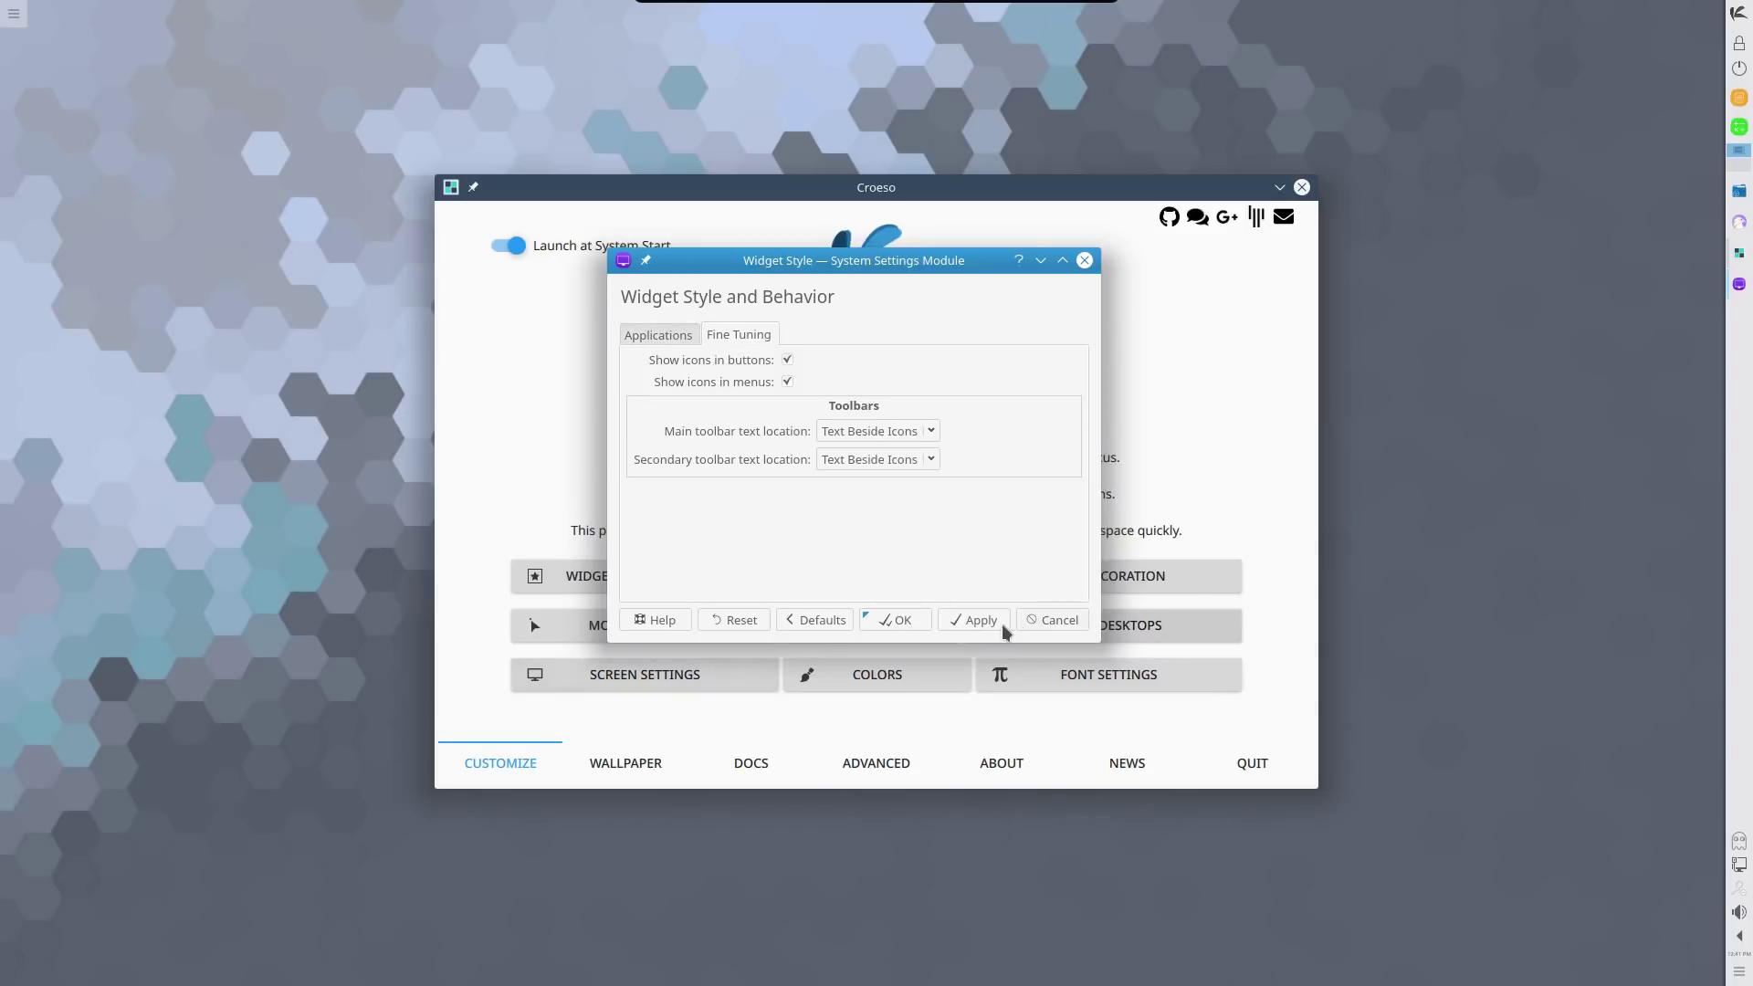
pyautogui.click(883, 621)
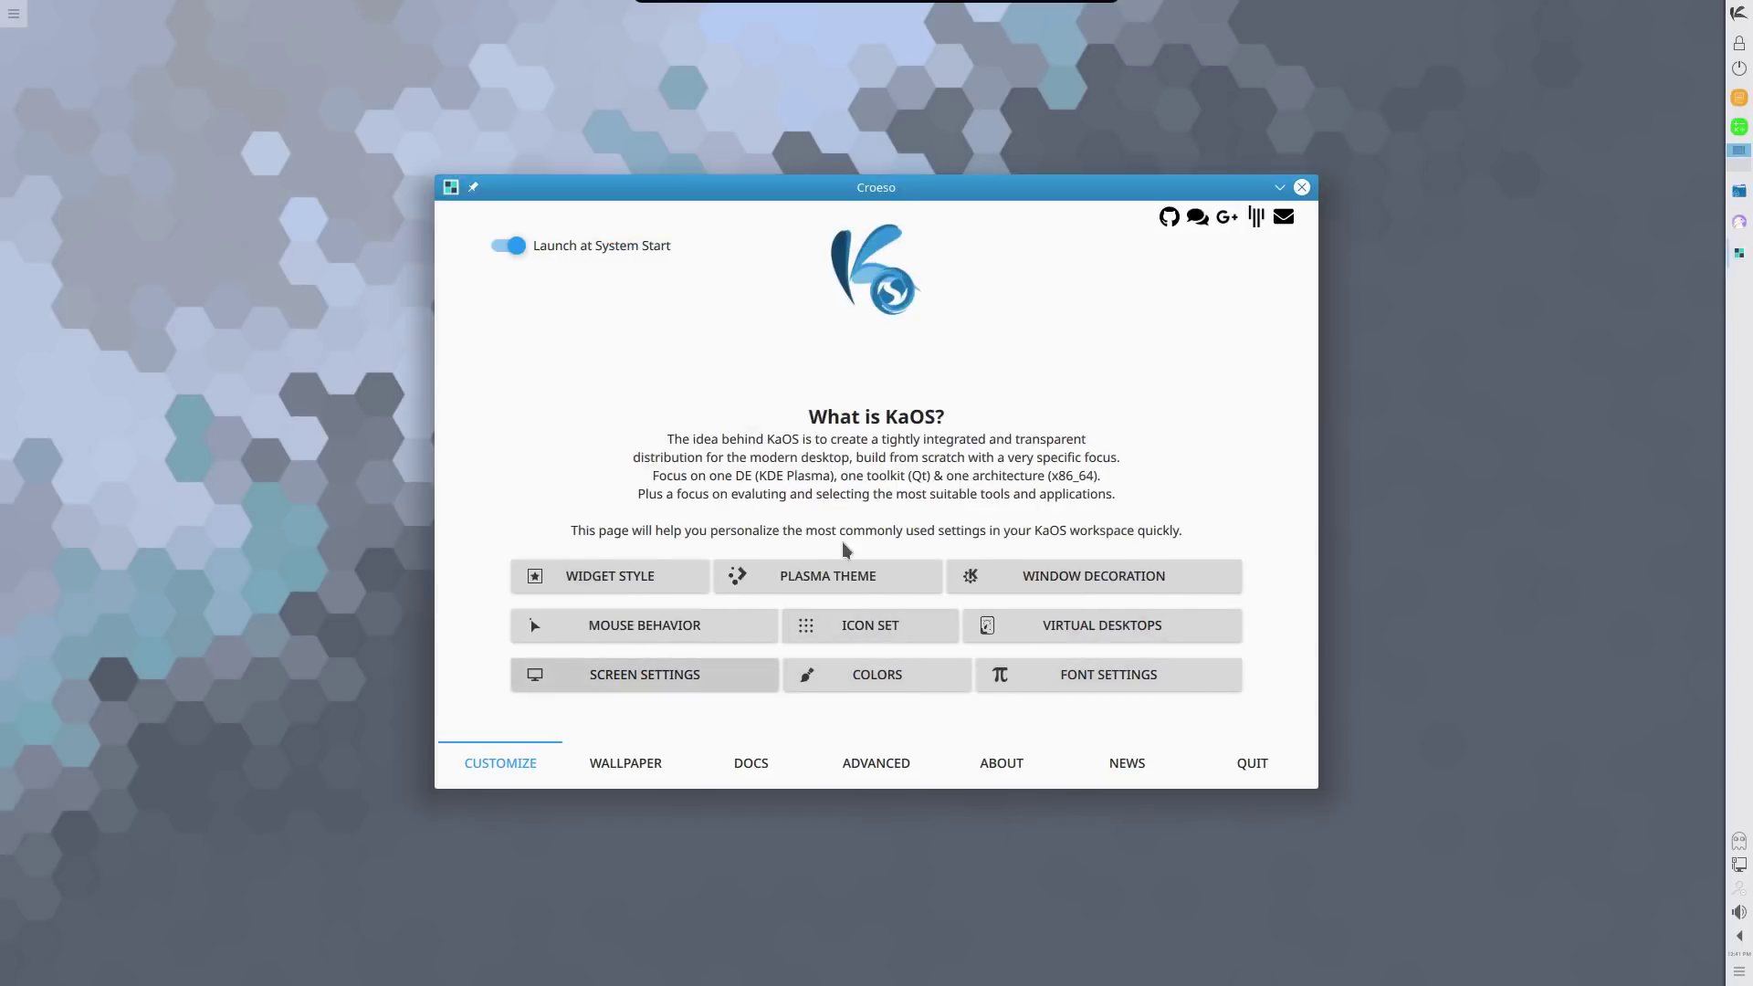
# Apply the Midna Dark Plasma desktop theme and close its settings.
pyautogui.click(818, 579)
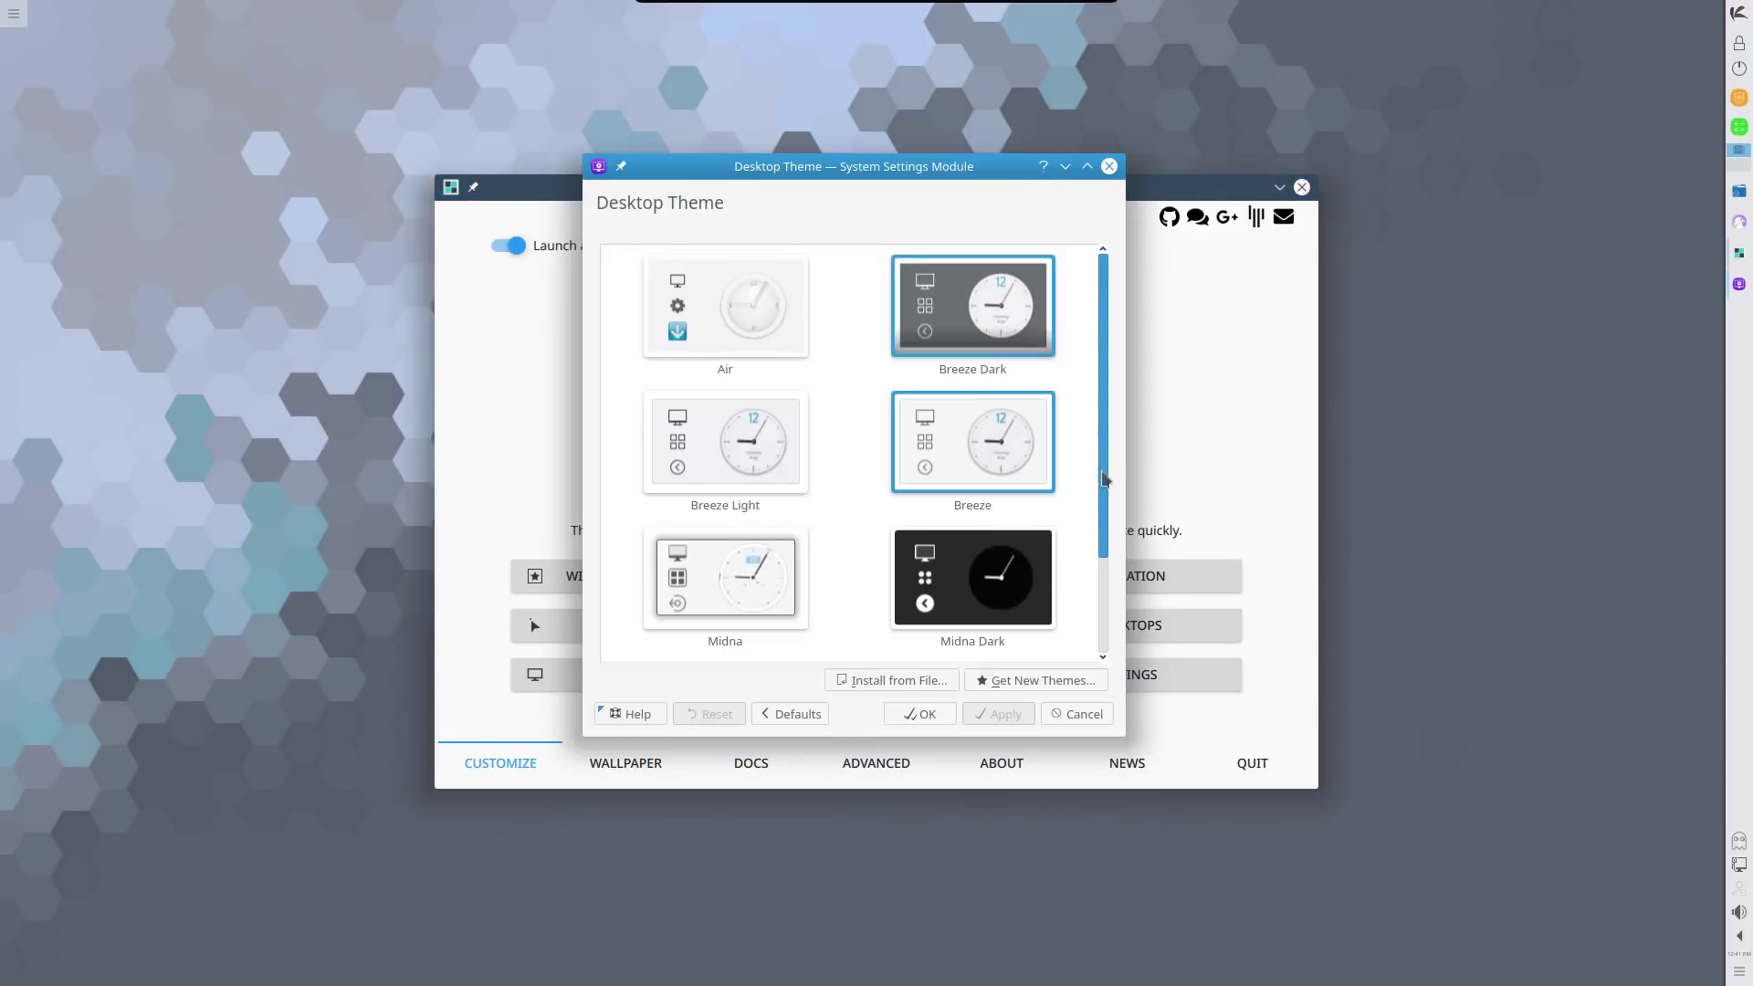
pyautogui.click(968, 613)
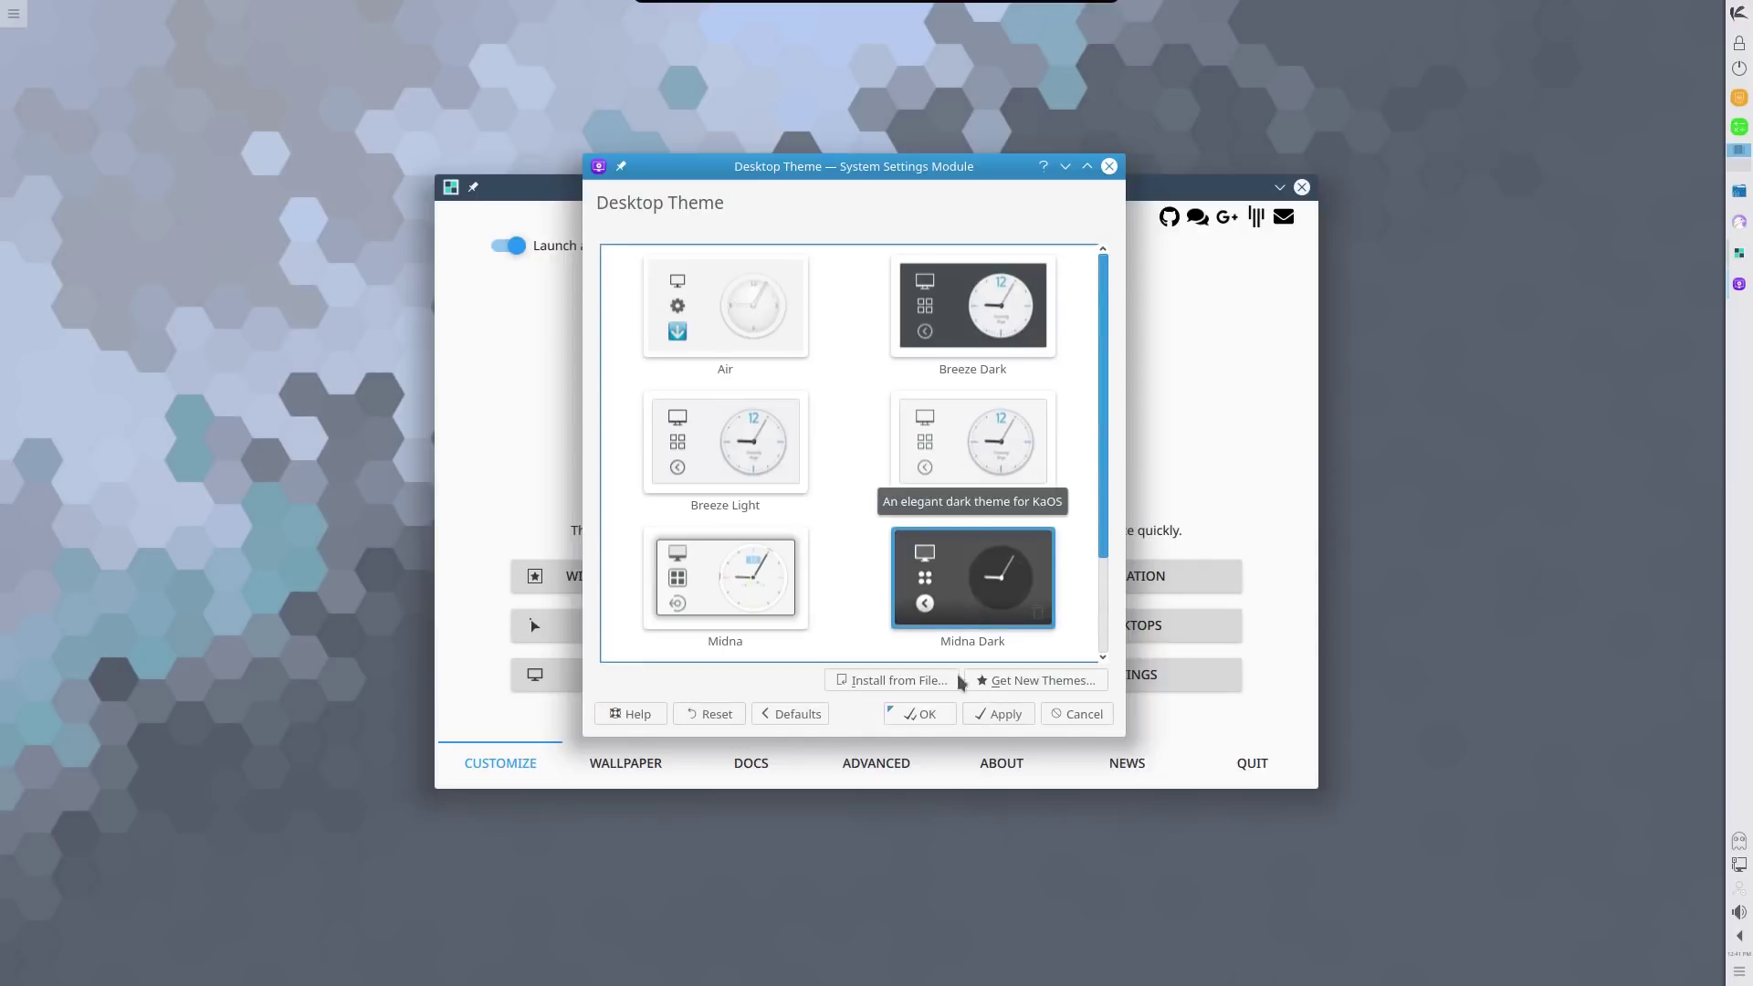
pyautogui.click(1002, 714)
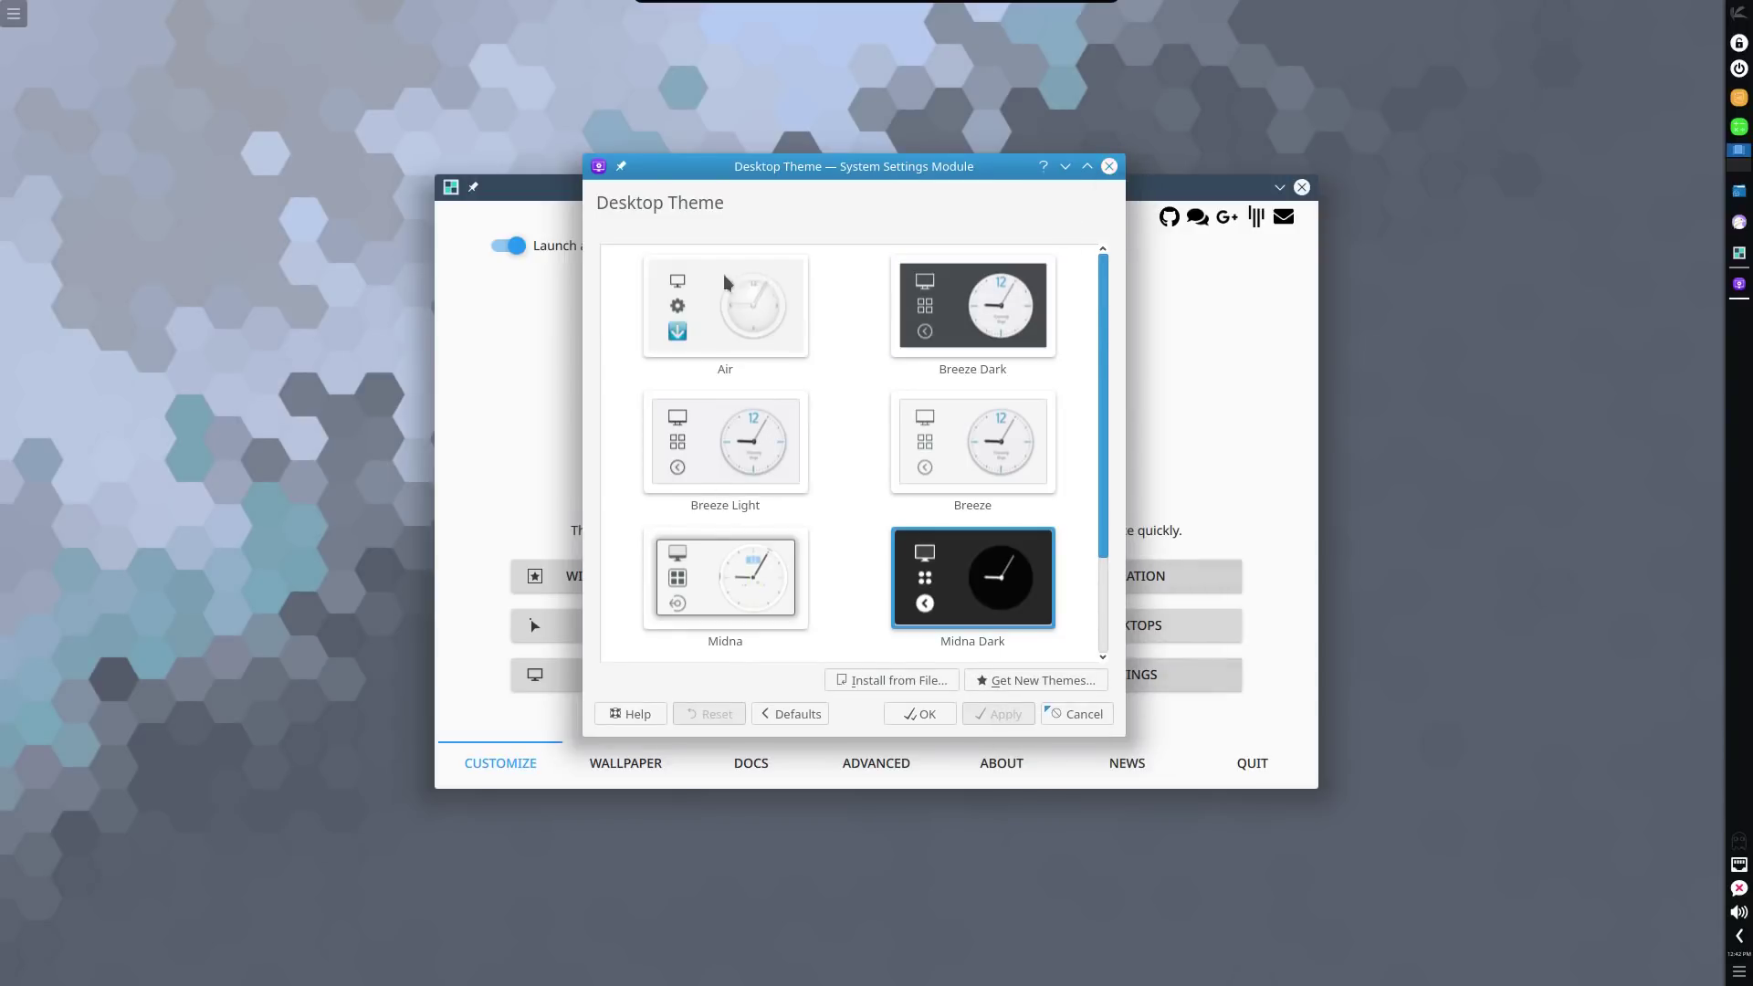
pyautogui.click(1110, 167)
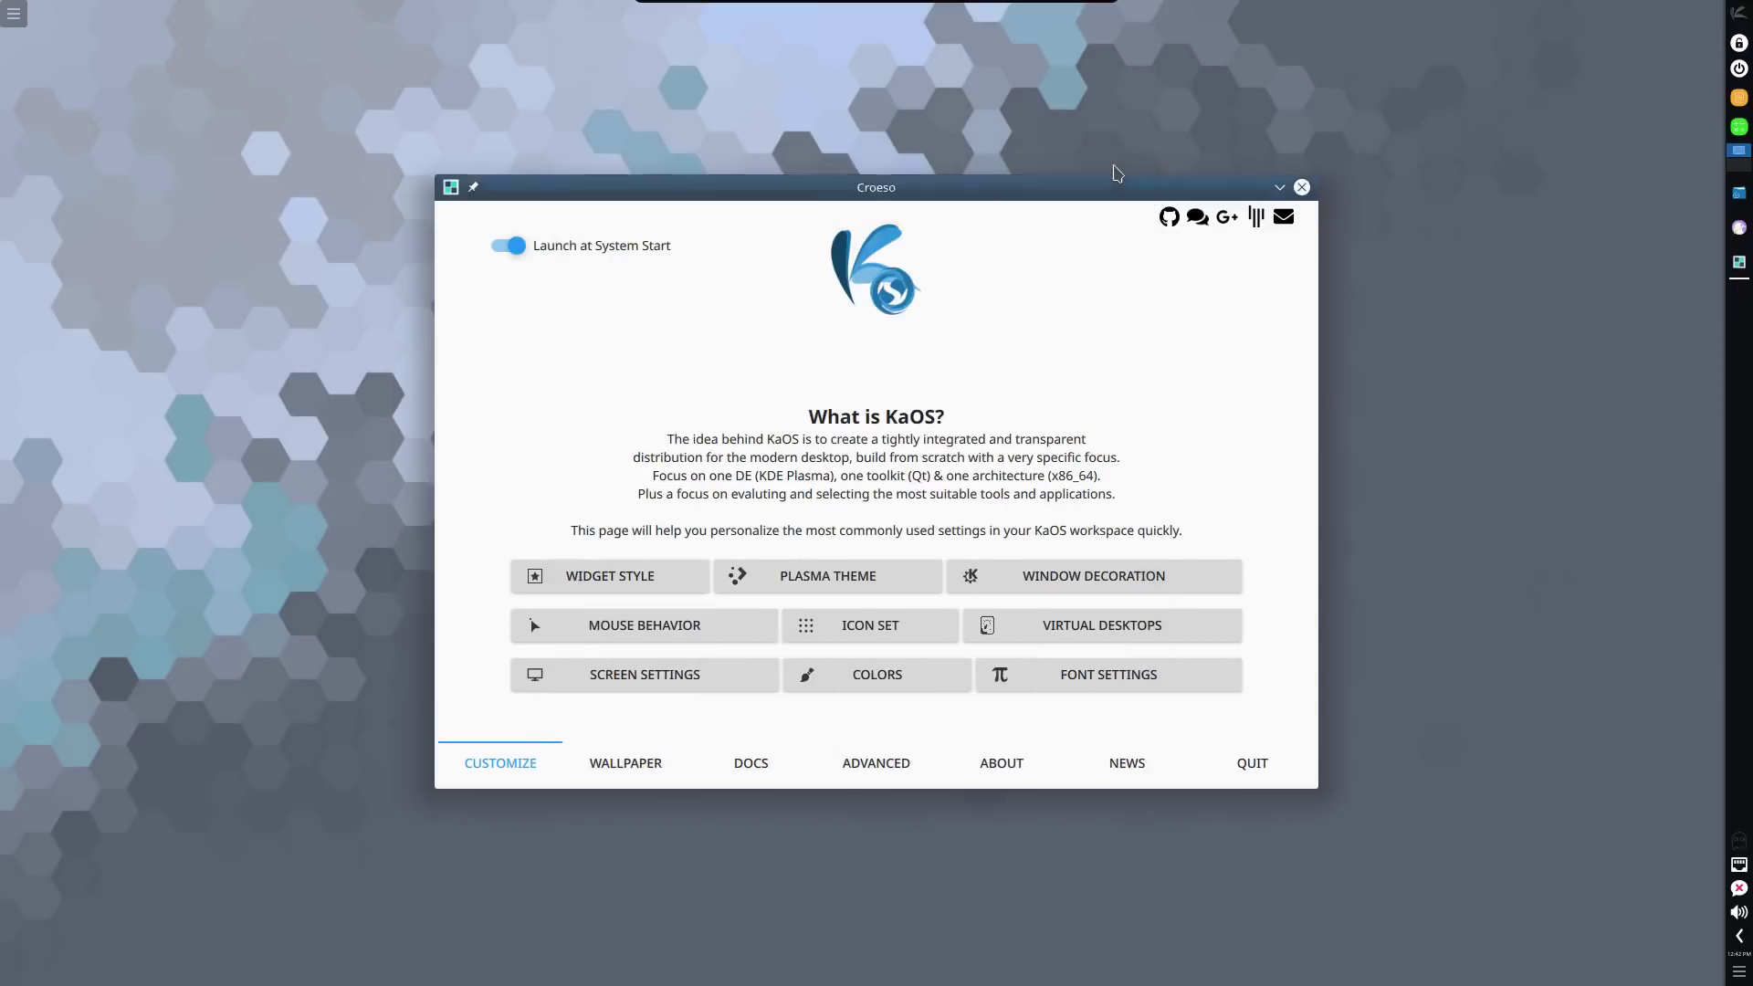
# Enlarge the window decoration settings and apply the Midna Dark decoration theme.
pyautogui.click(1108, 574)
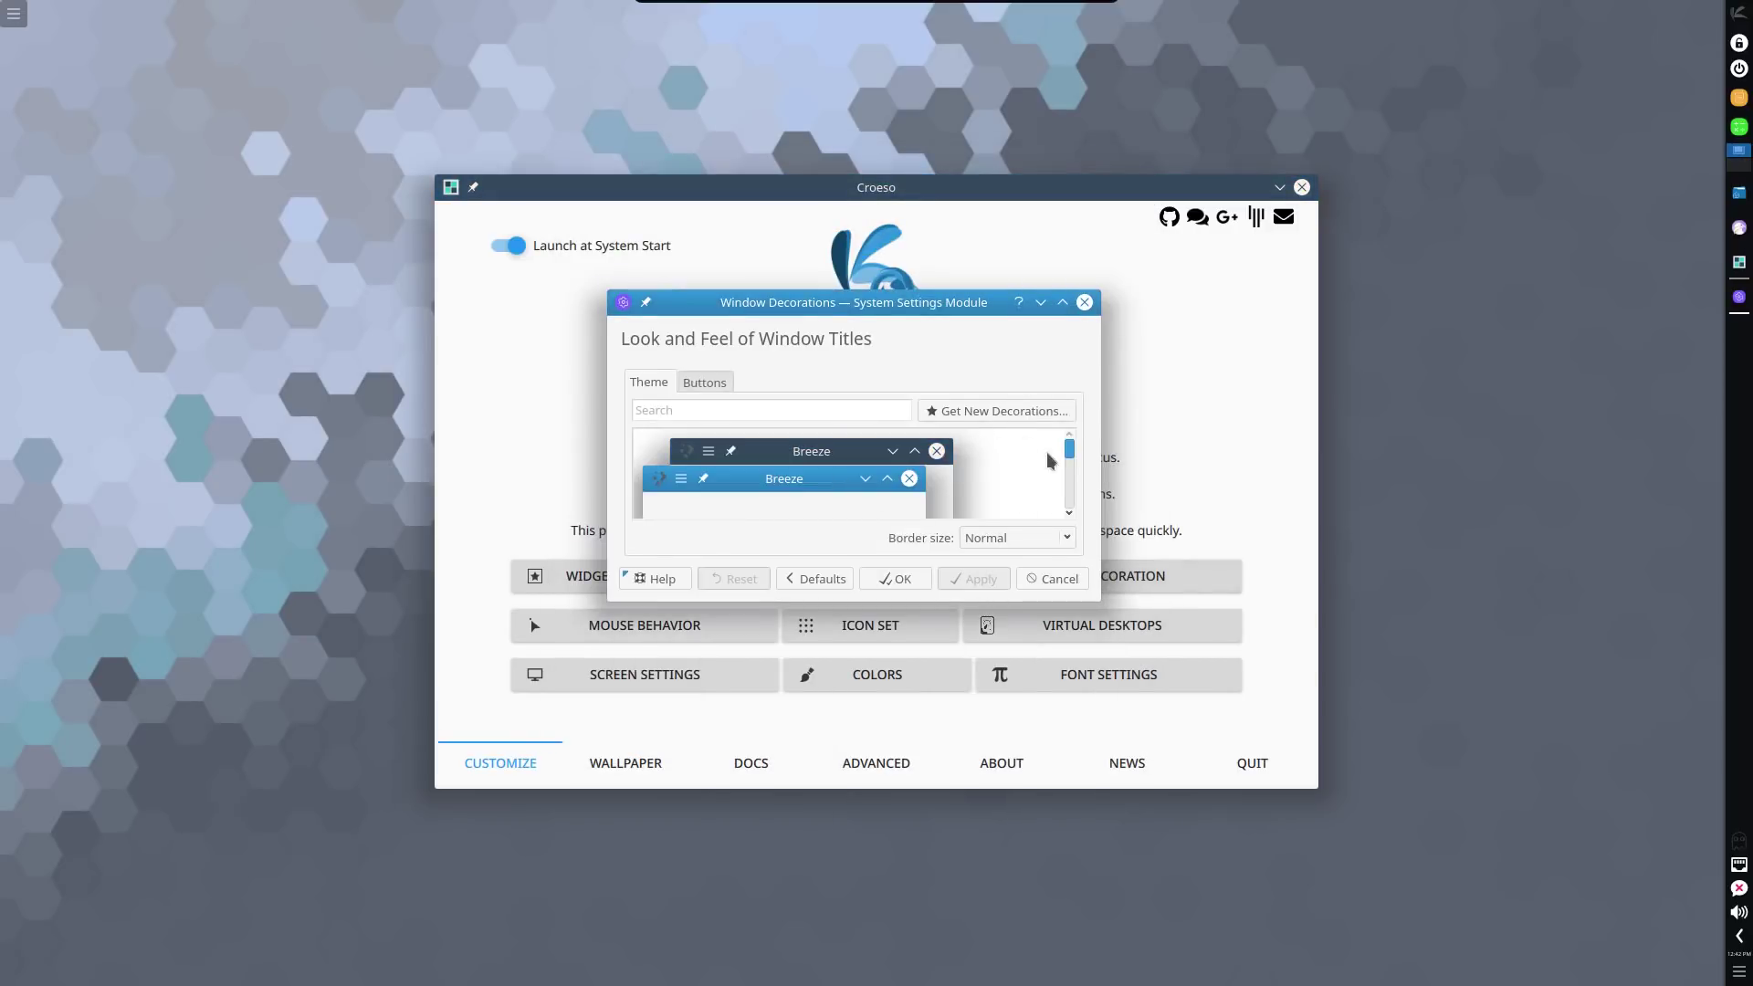
pyautogui.scroll(-2, 1065, 516)
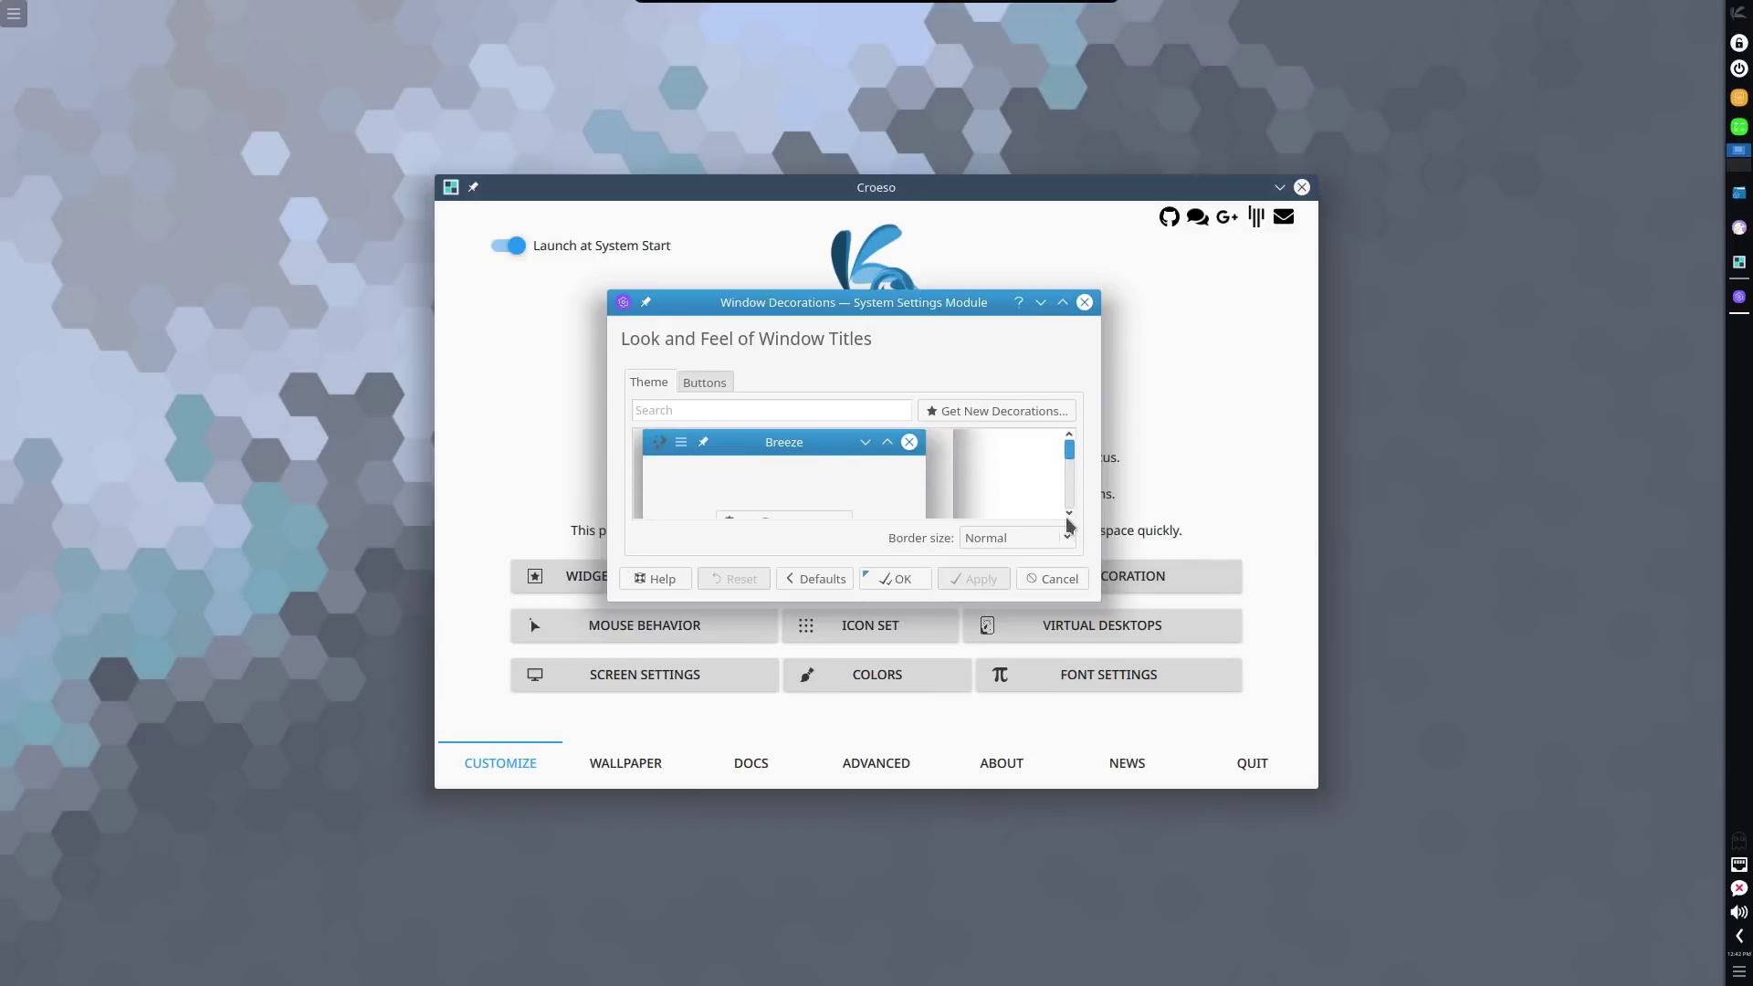
pyautogui.scroll(-1, 1065, 517)
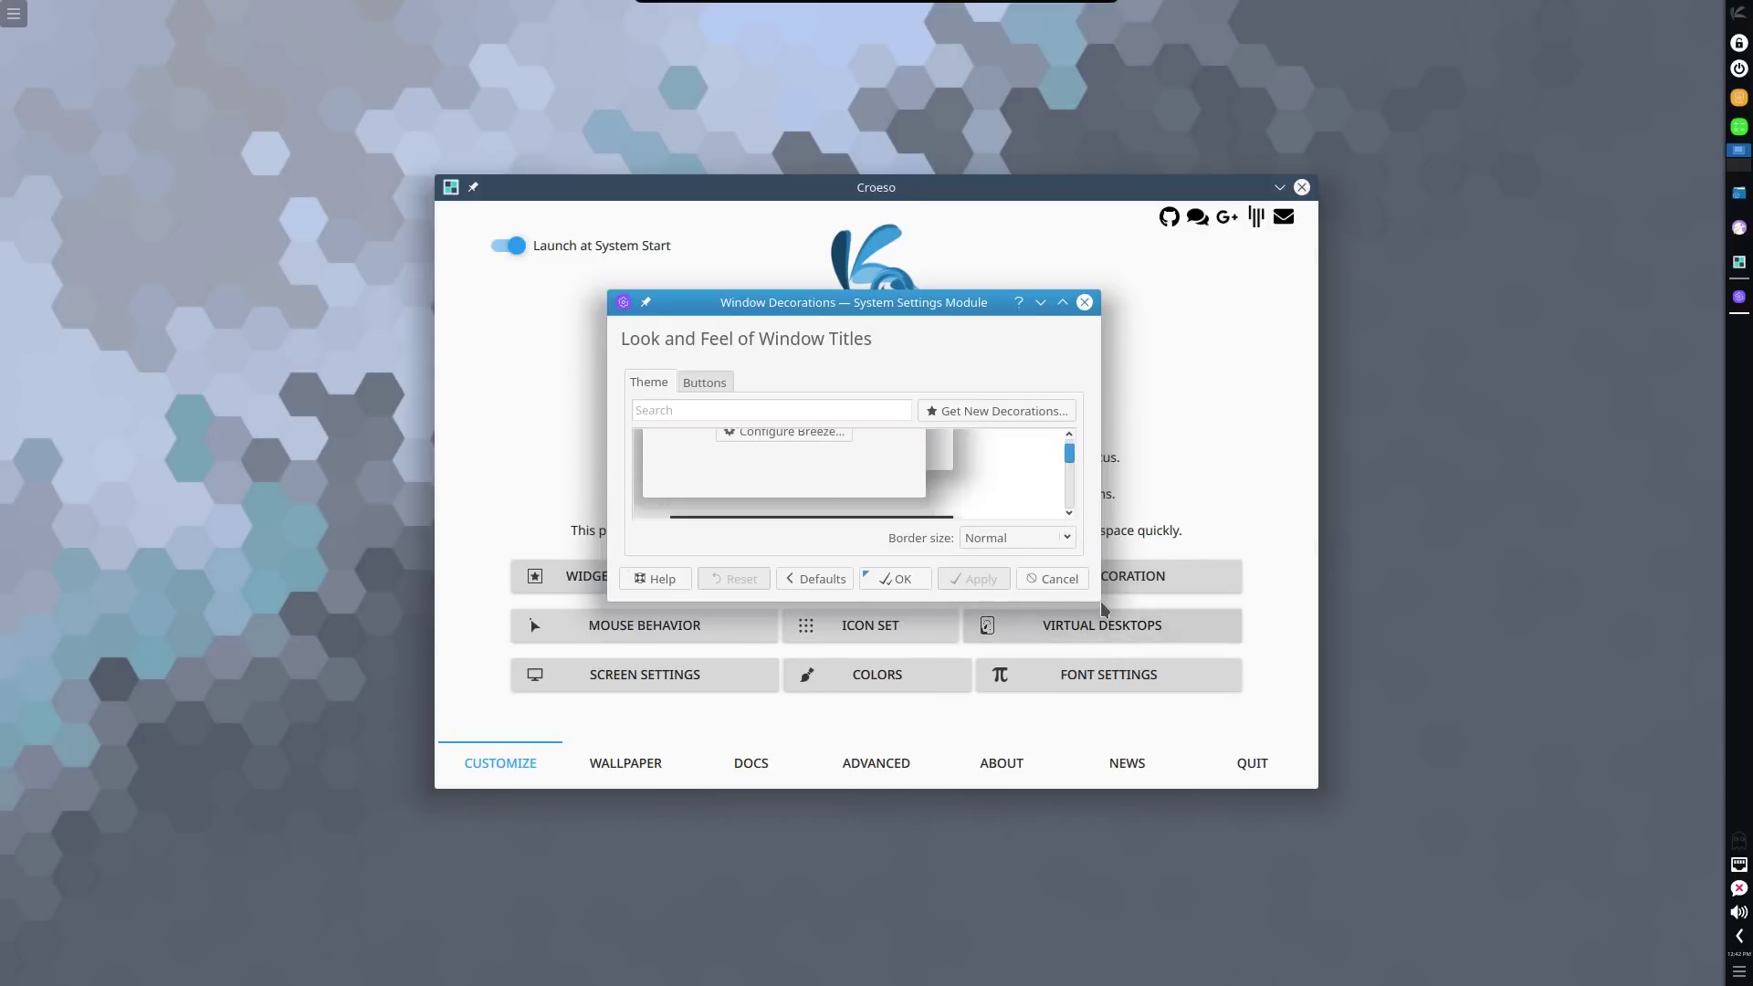
pyautogui.moveTo(1105, 604); pyautogui.dragTo(1492, 943)
pyautogui.click(1171, 516)
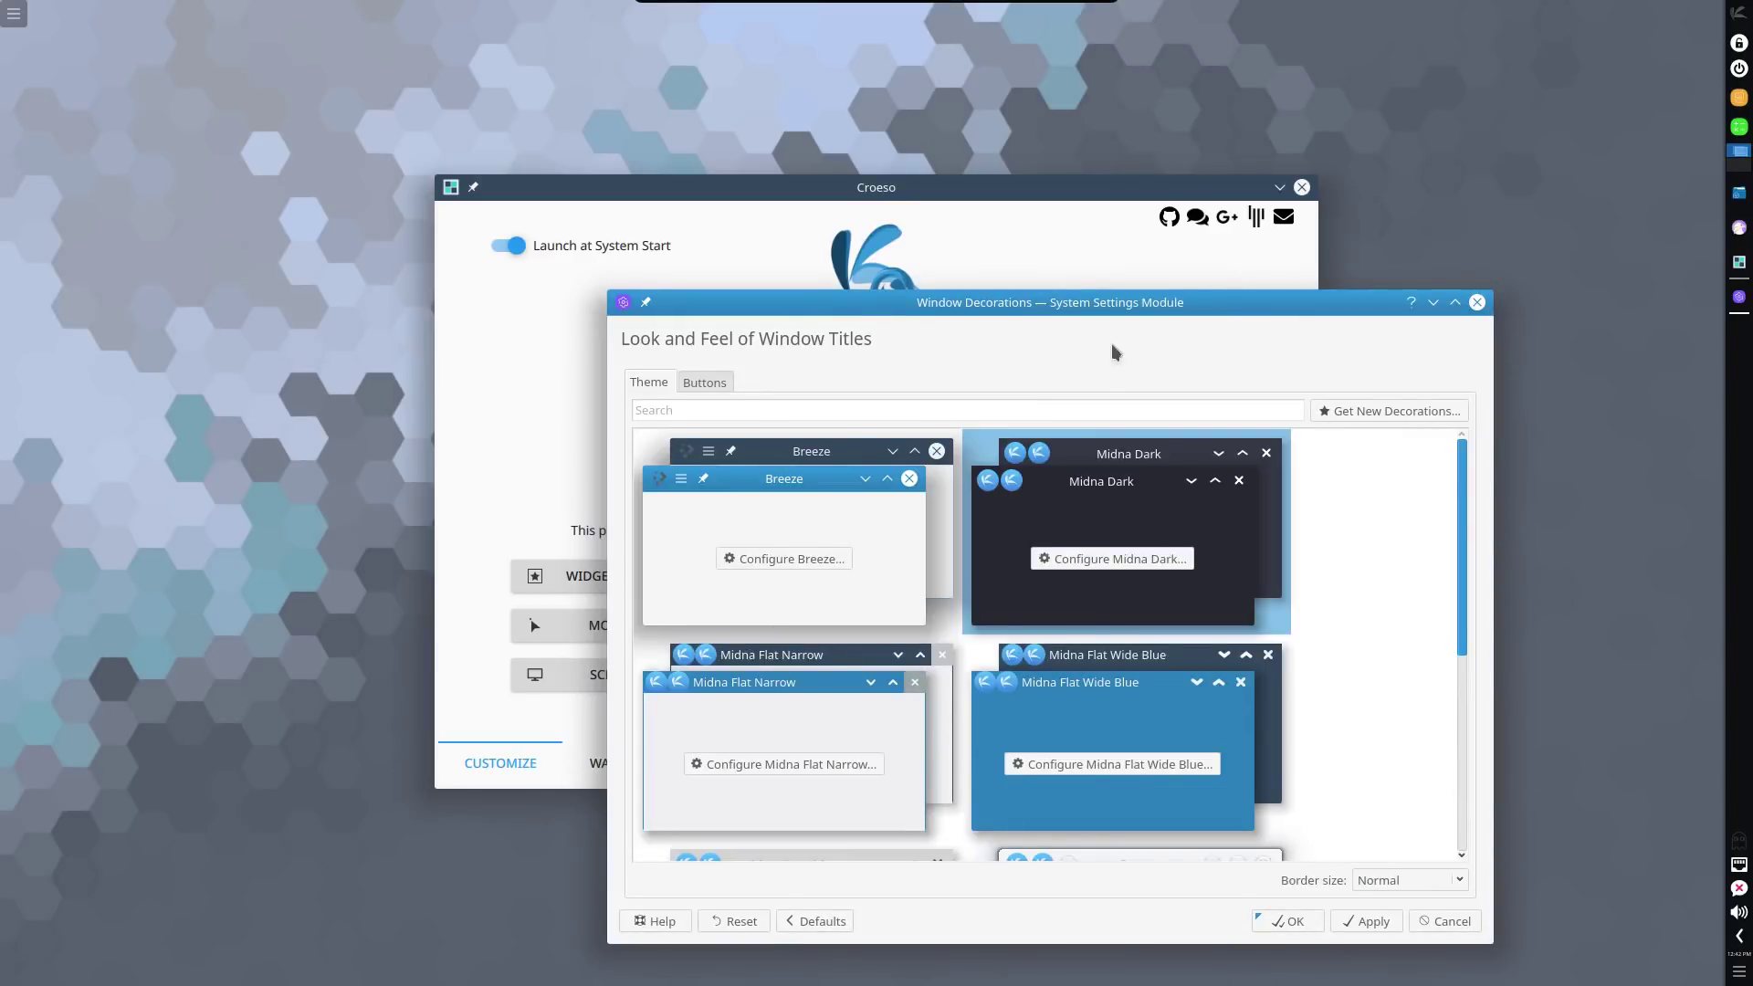
pyautogui.moveTo(1028, 304); pyautogui.dragTo(625, 135)
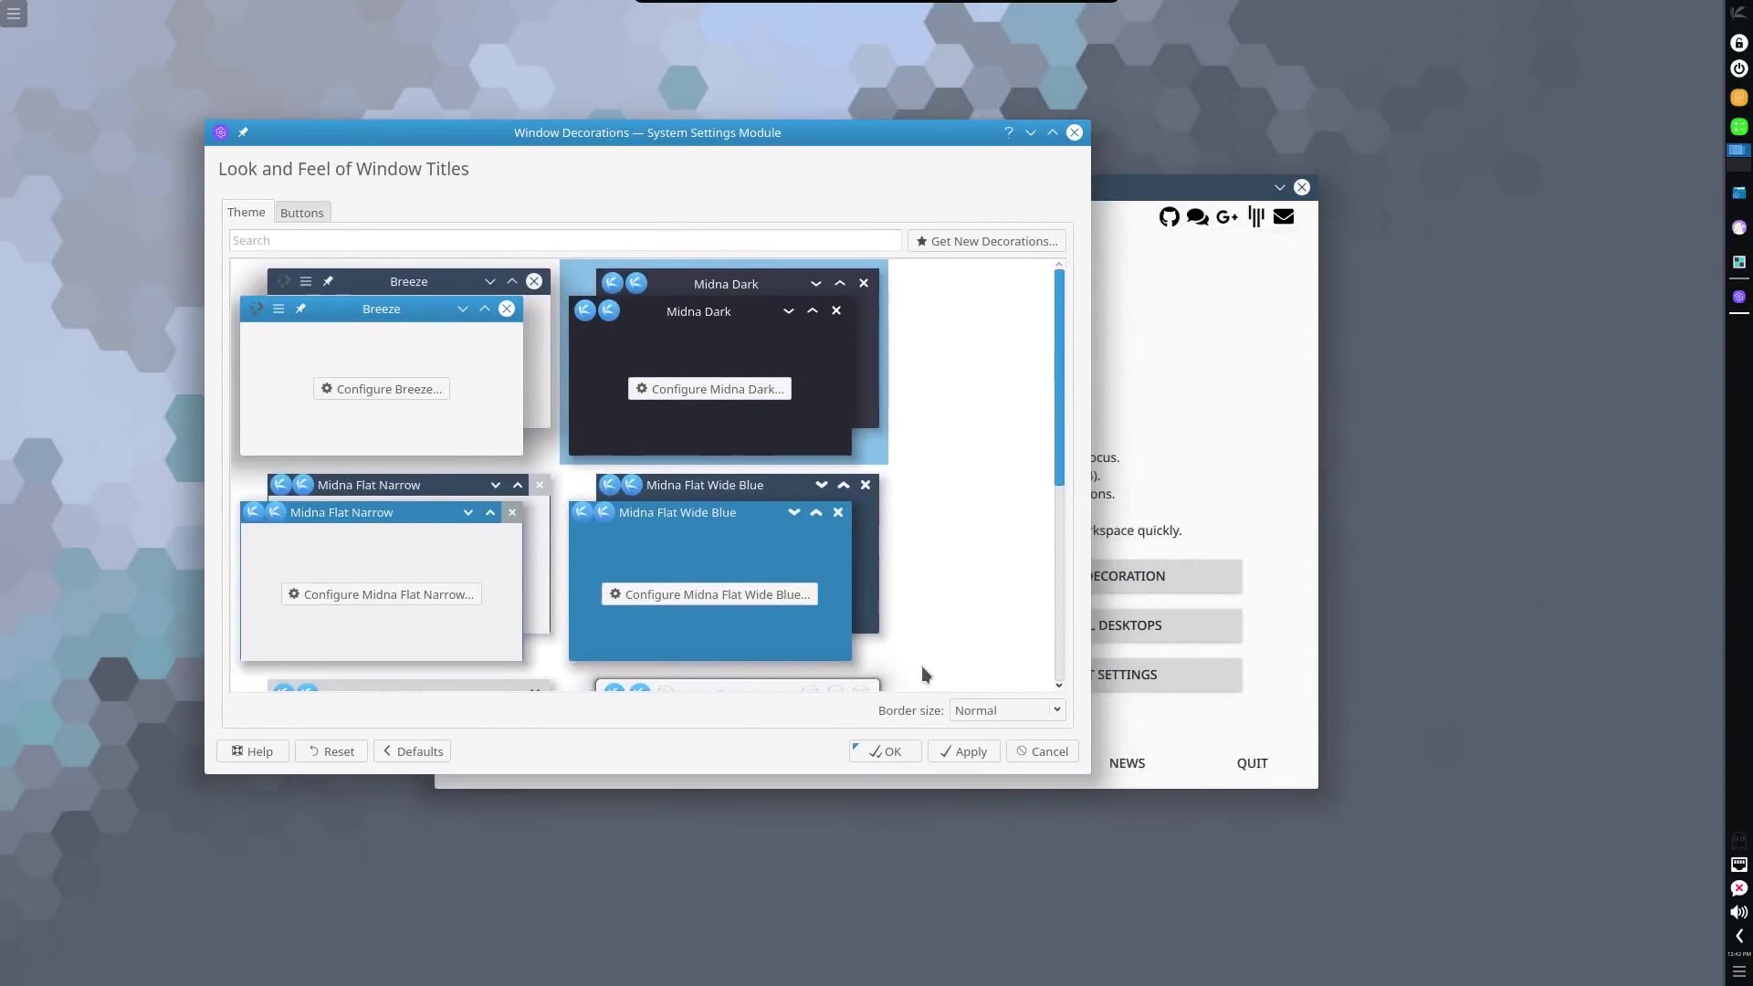
pyautogui.click(969, 749)
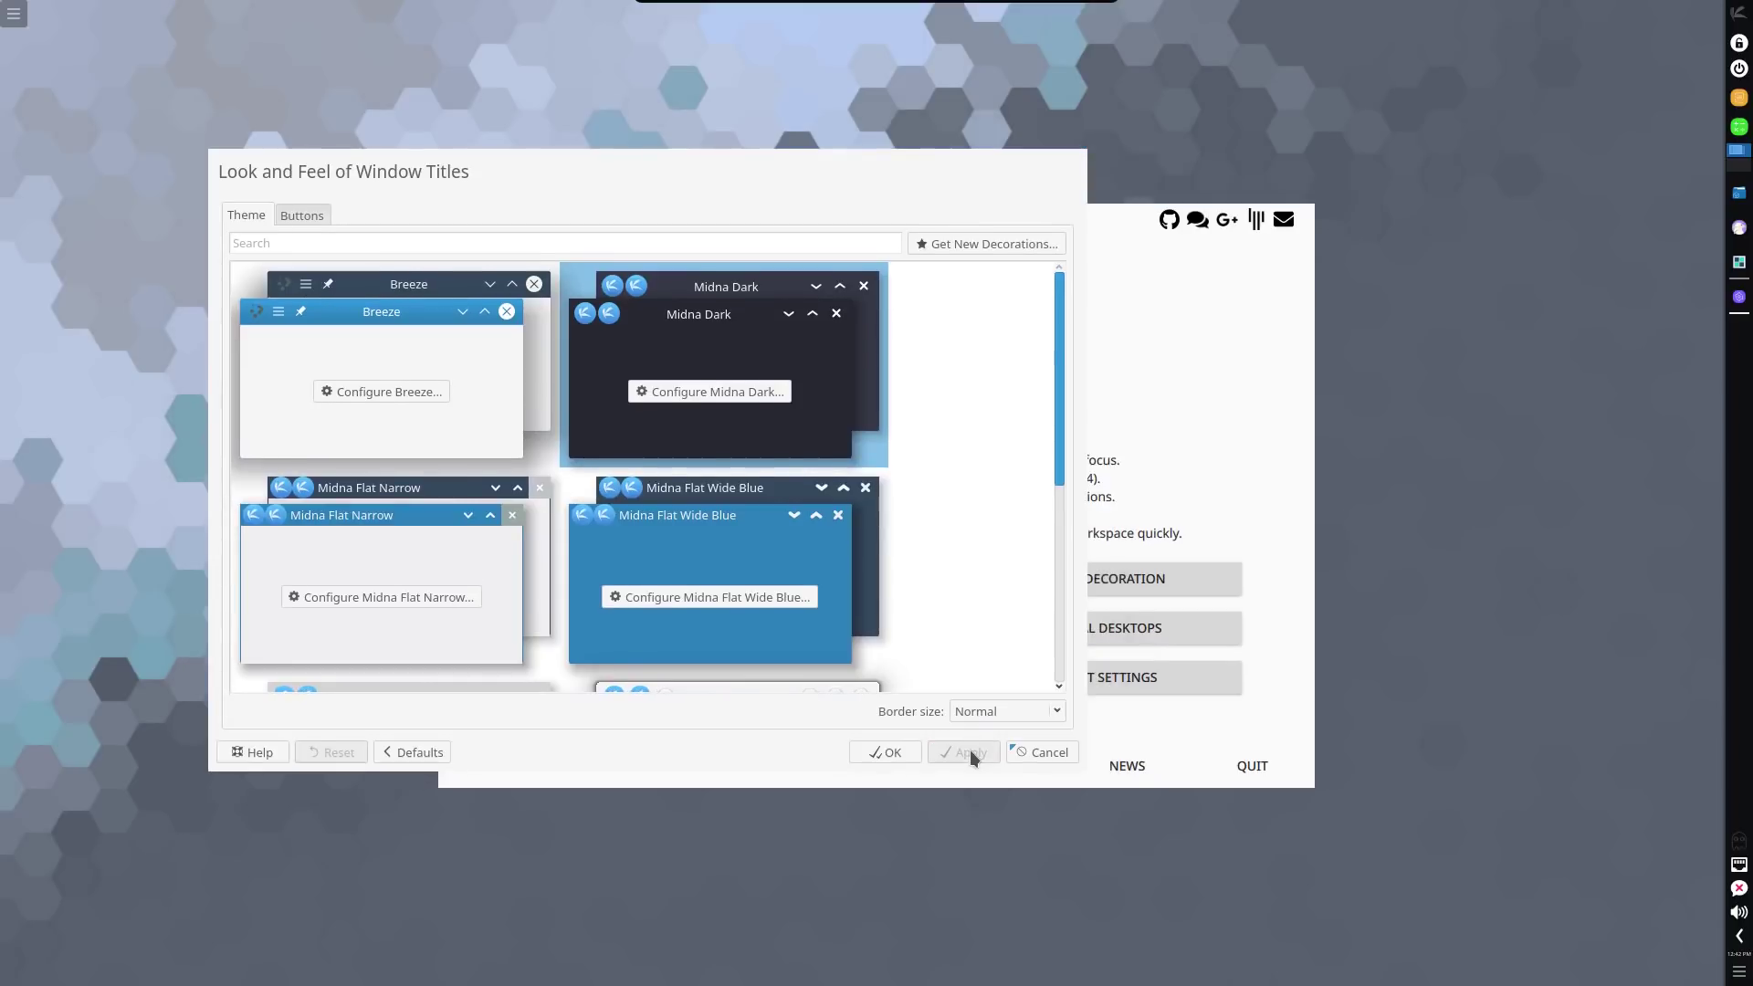
# Review the titlebar button layout options and close the window decoration settings.
pyautogui.click(304, 218)
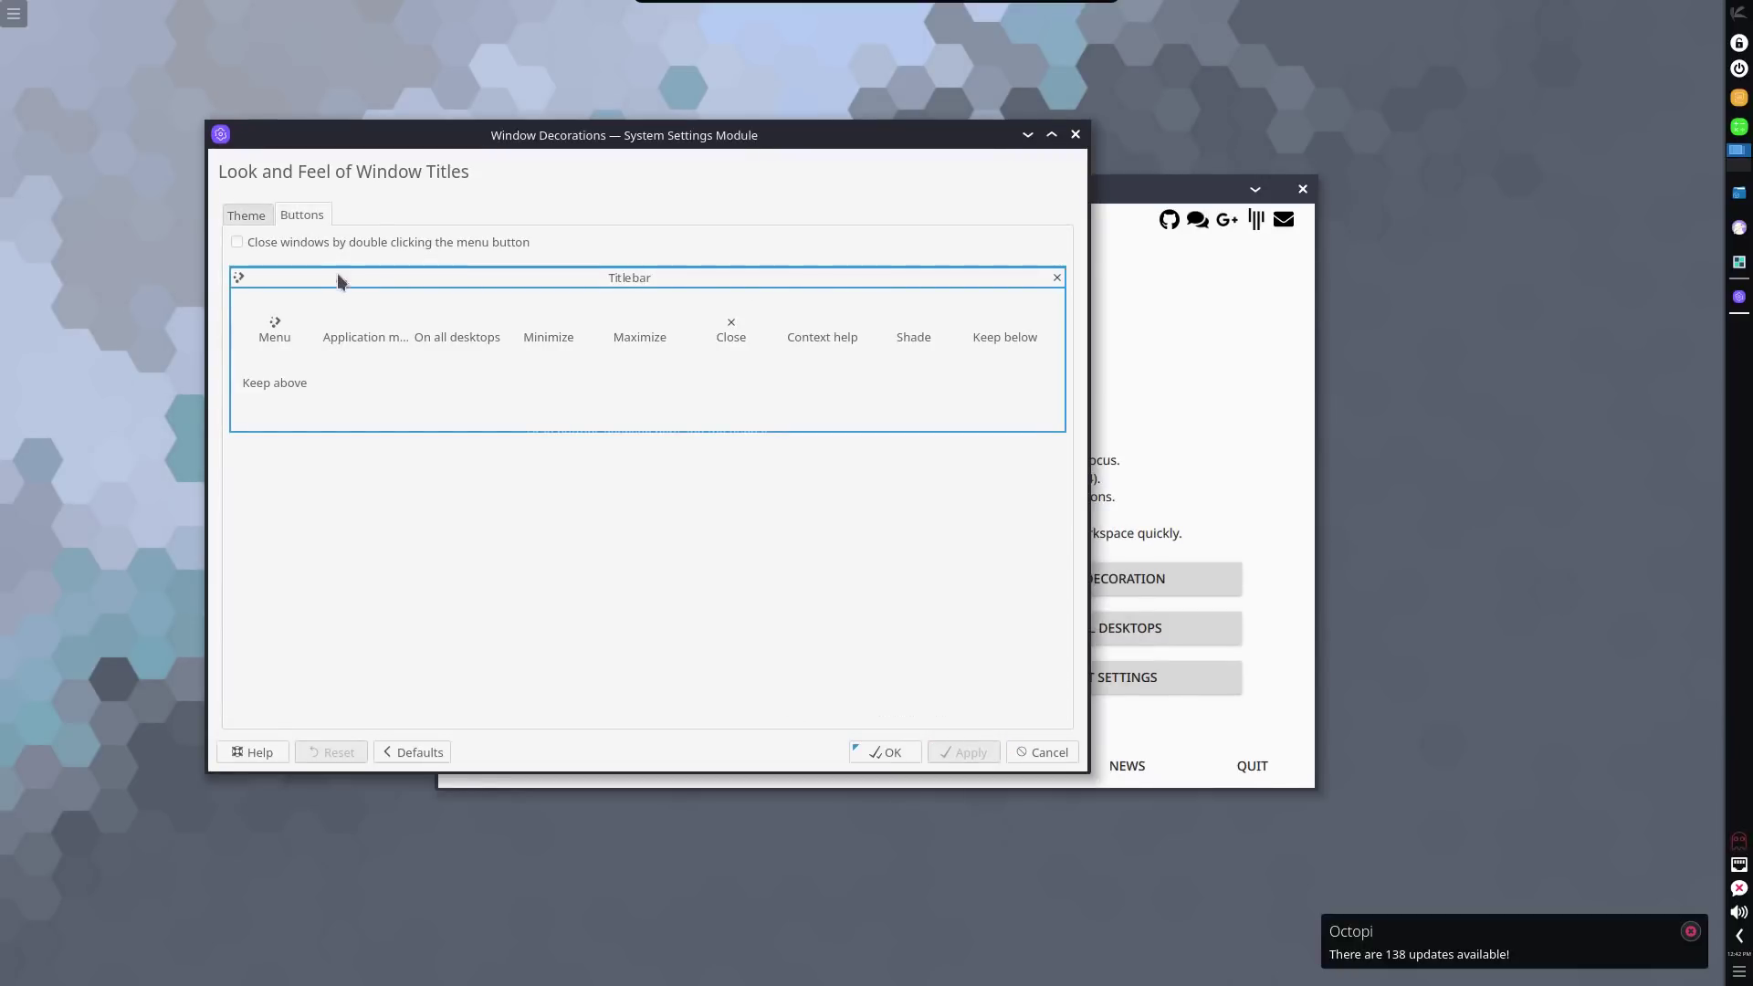
pyautogui.click(241, 216)
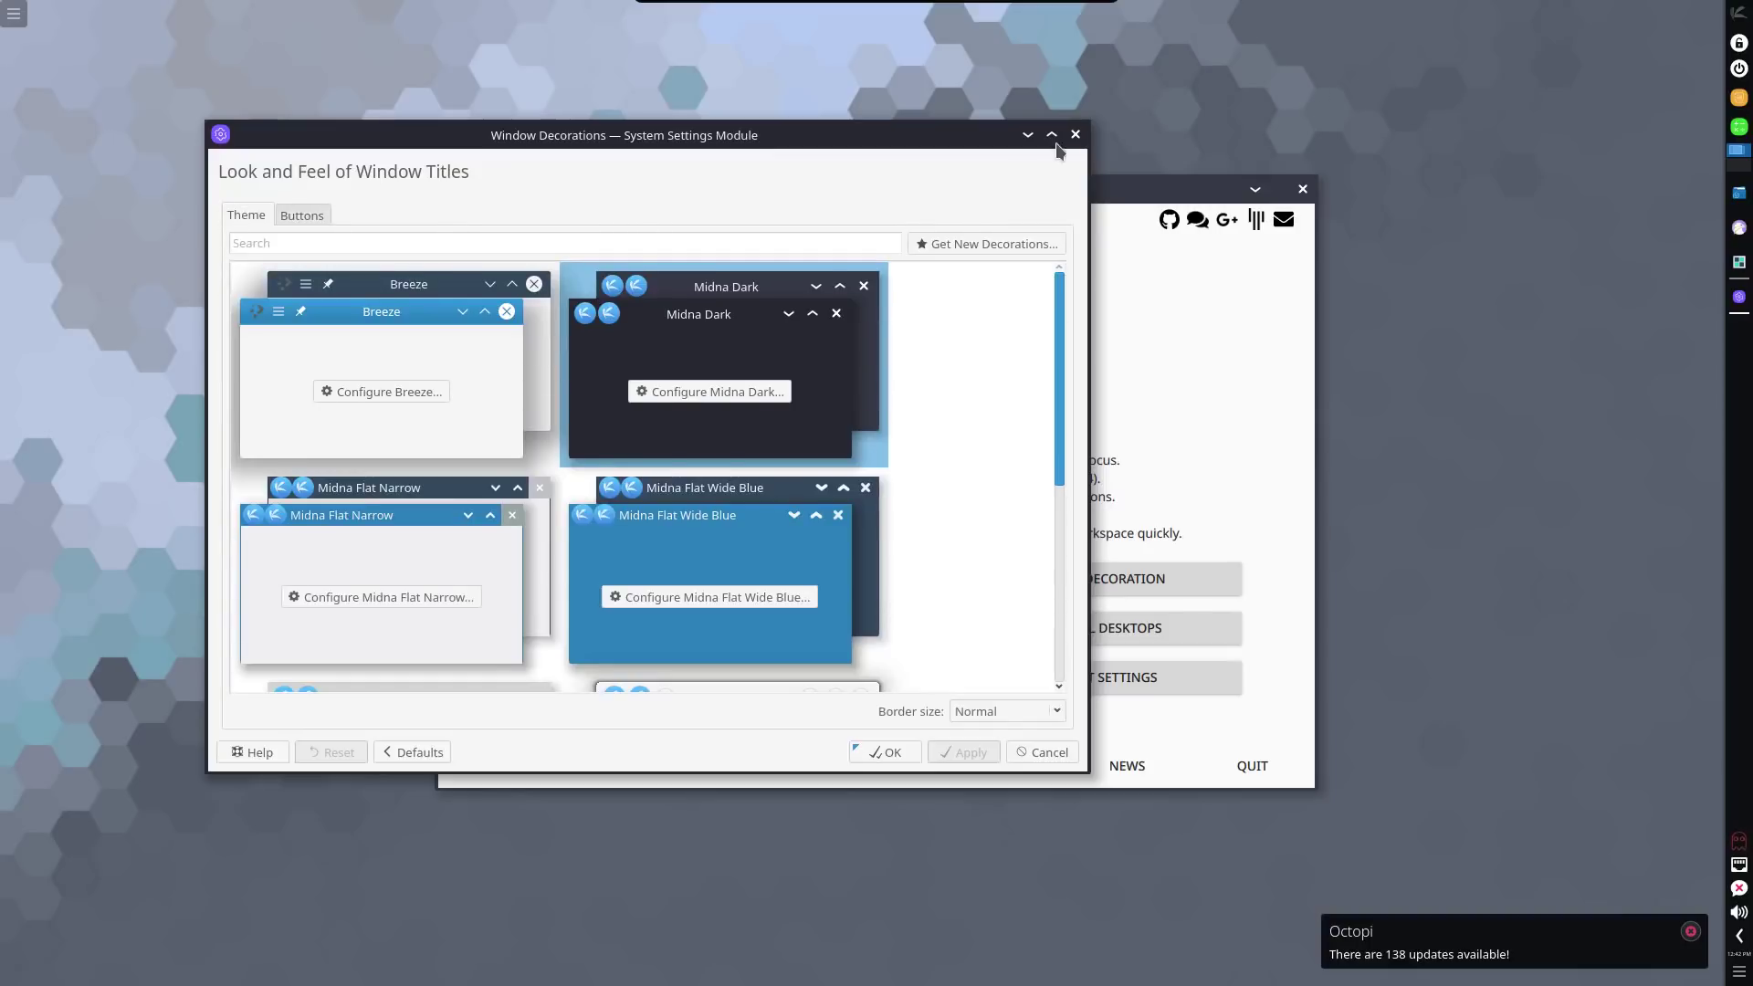
pyautogui.click(1074, 136)
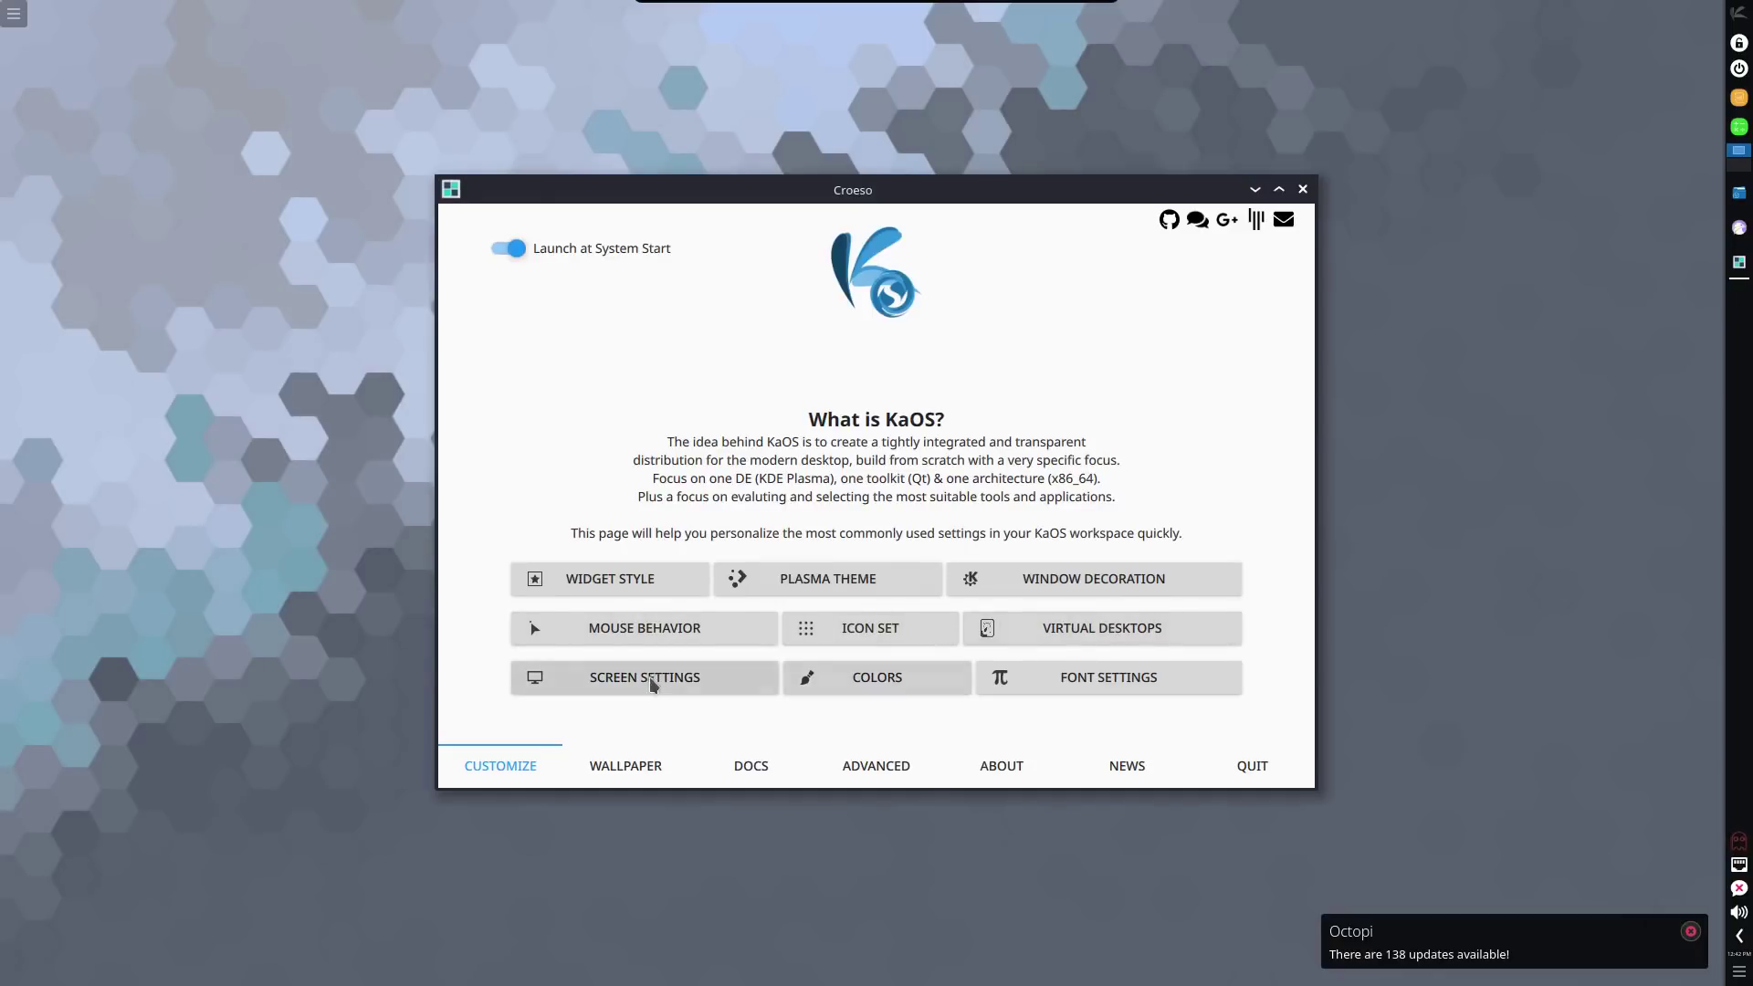
# Compare the dark Krita application color schemes and apply Krita darker.
pyautogui.click(875, 677)
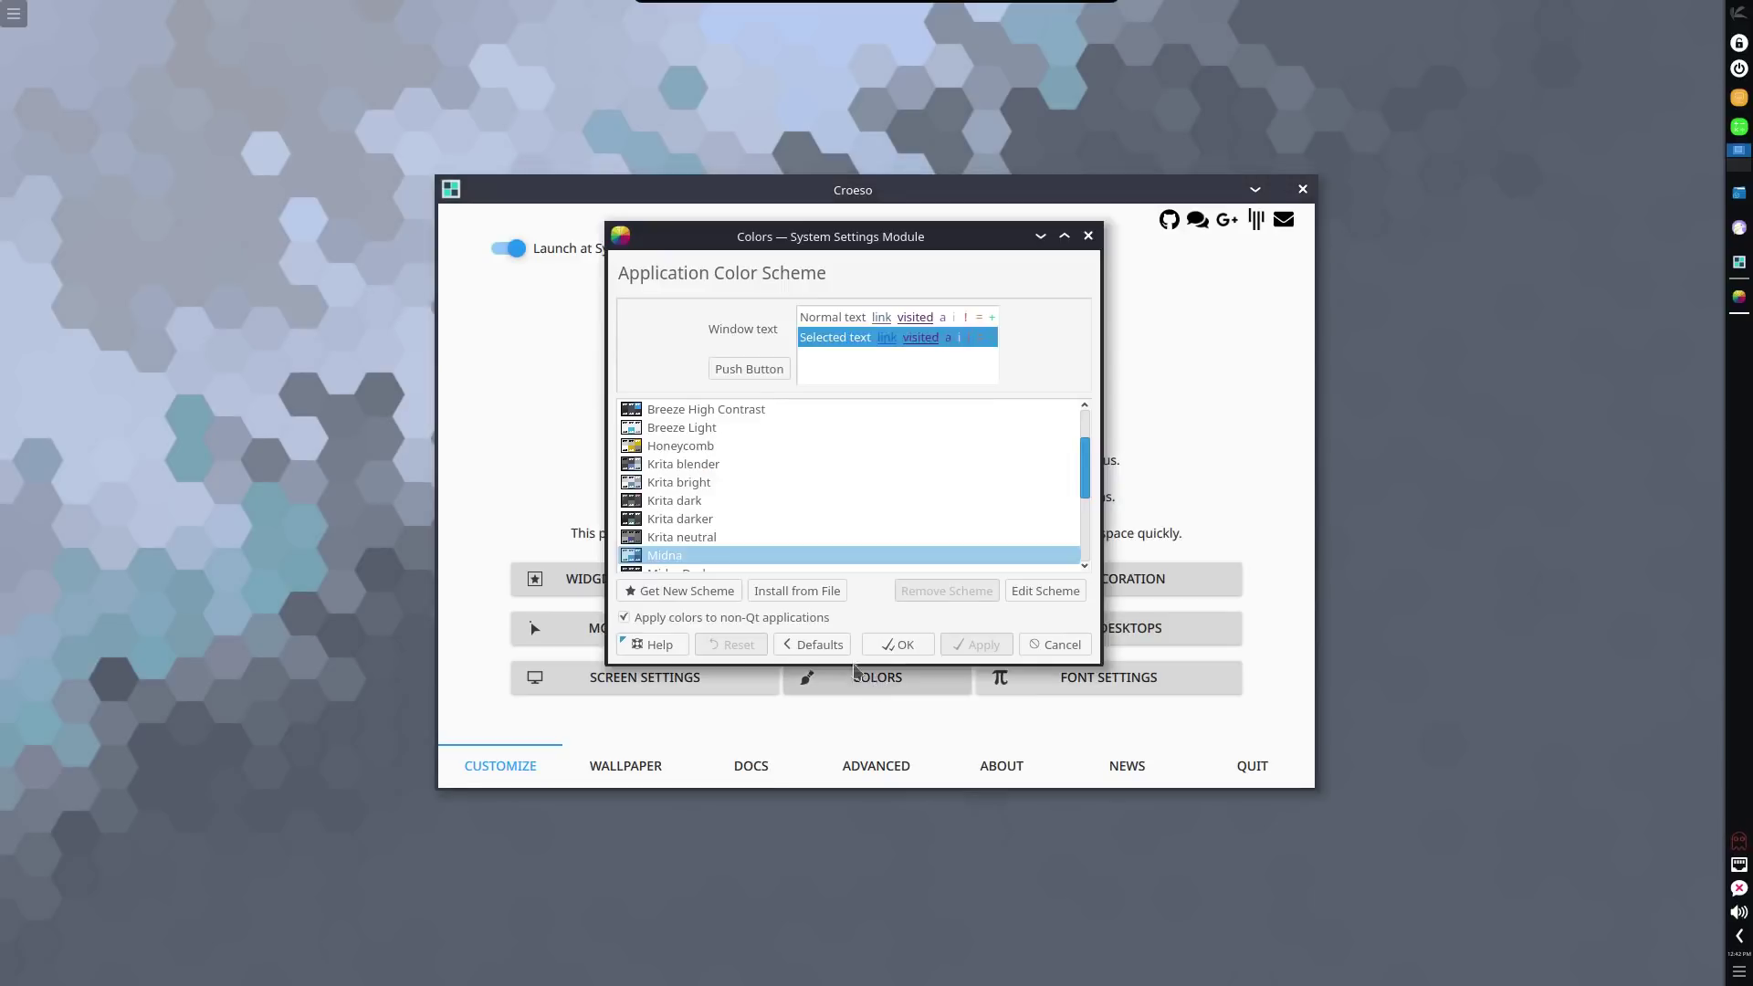
pyautogui.click(688, 521)
pyautogui.click(687, 503)
pyautogui.click(691, 536)
pyautogui.click(690, 519)
pyautogui.click(993, 653)
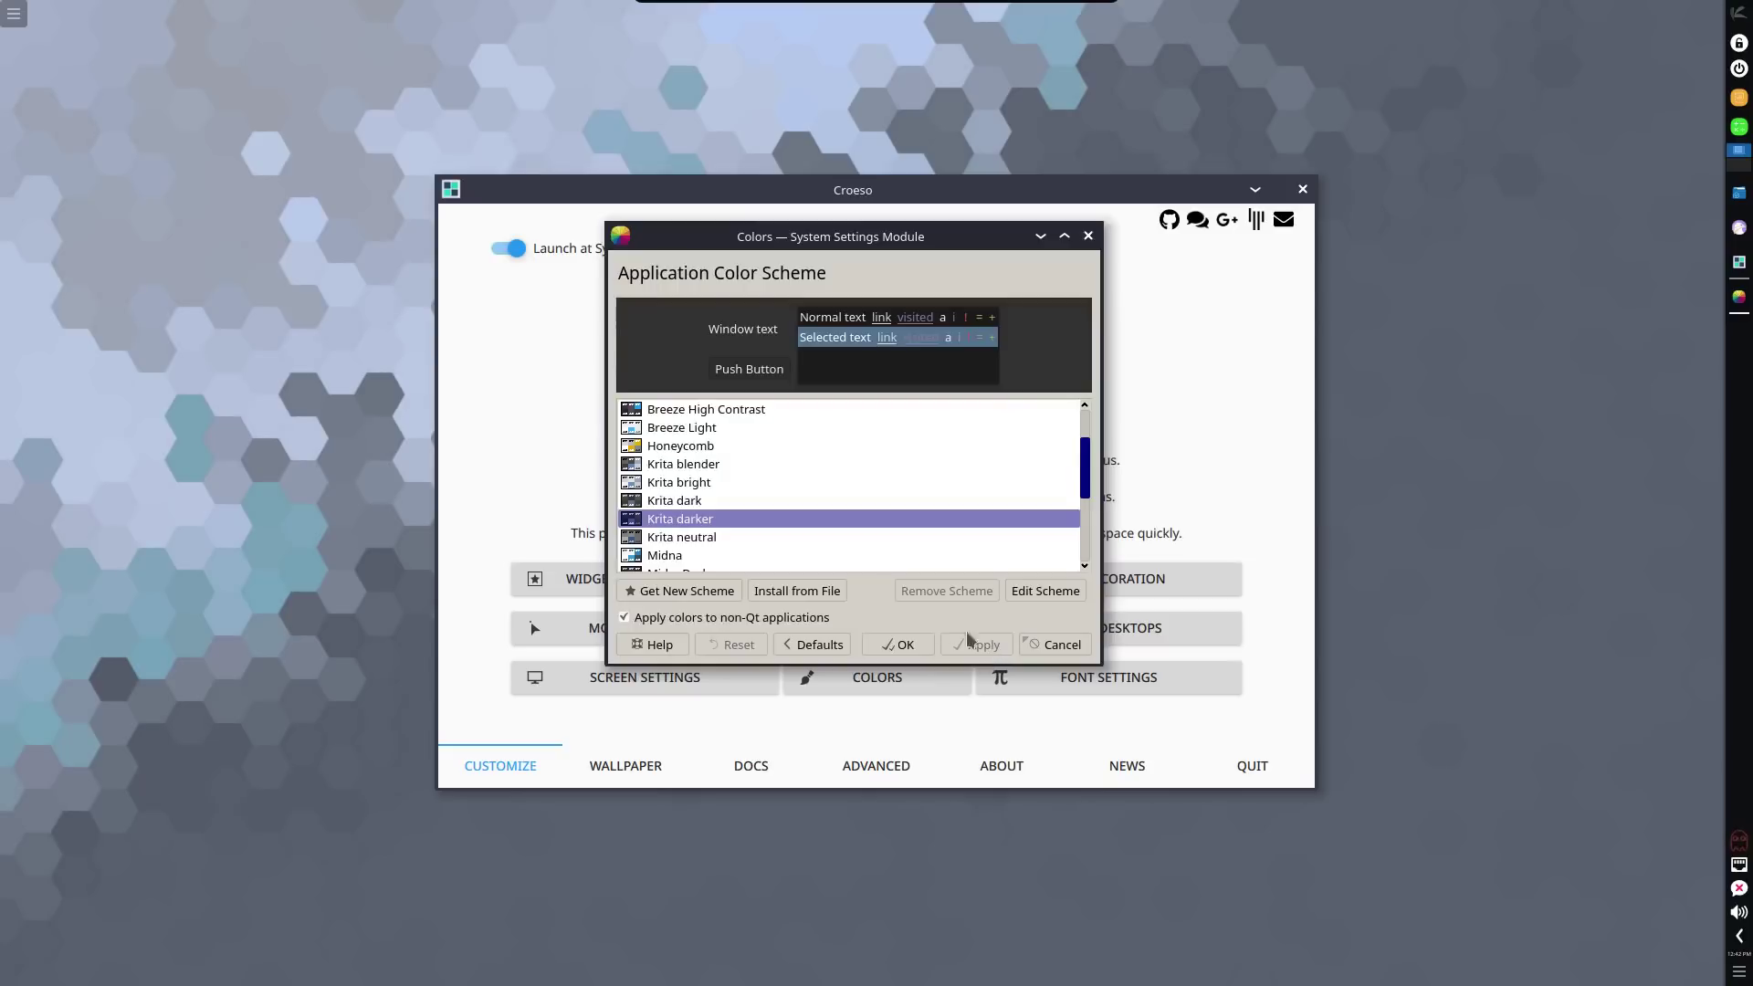
# Preview the Midna color schemes, apply MidnaDark as the application color scheme and close the color settings.
pyautogui.scroll(-2, 737, 546)
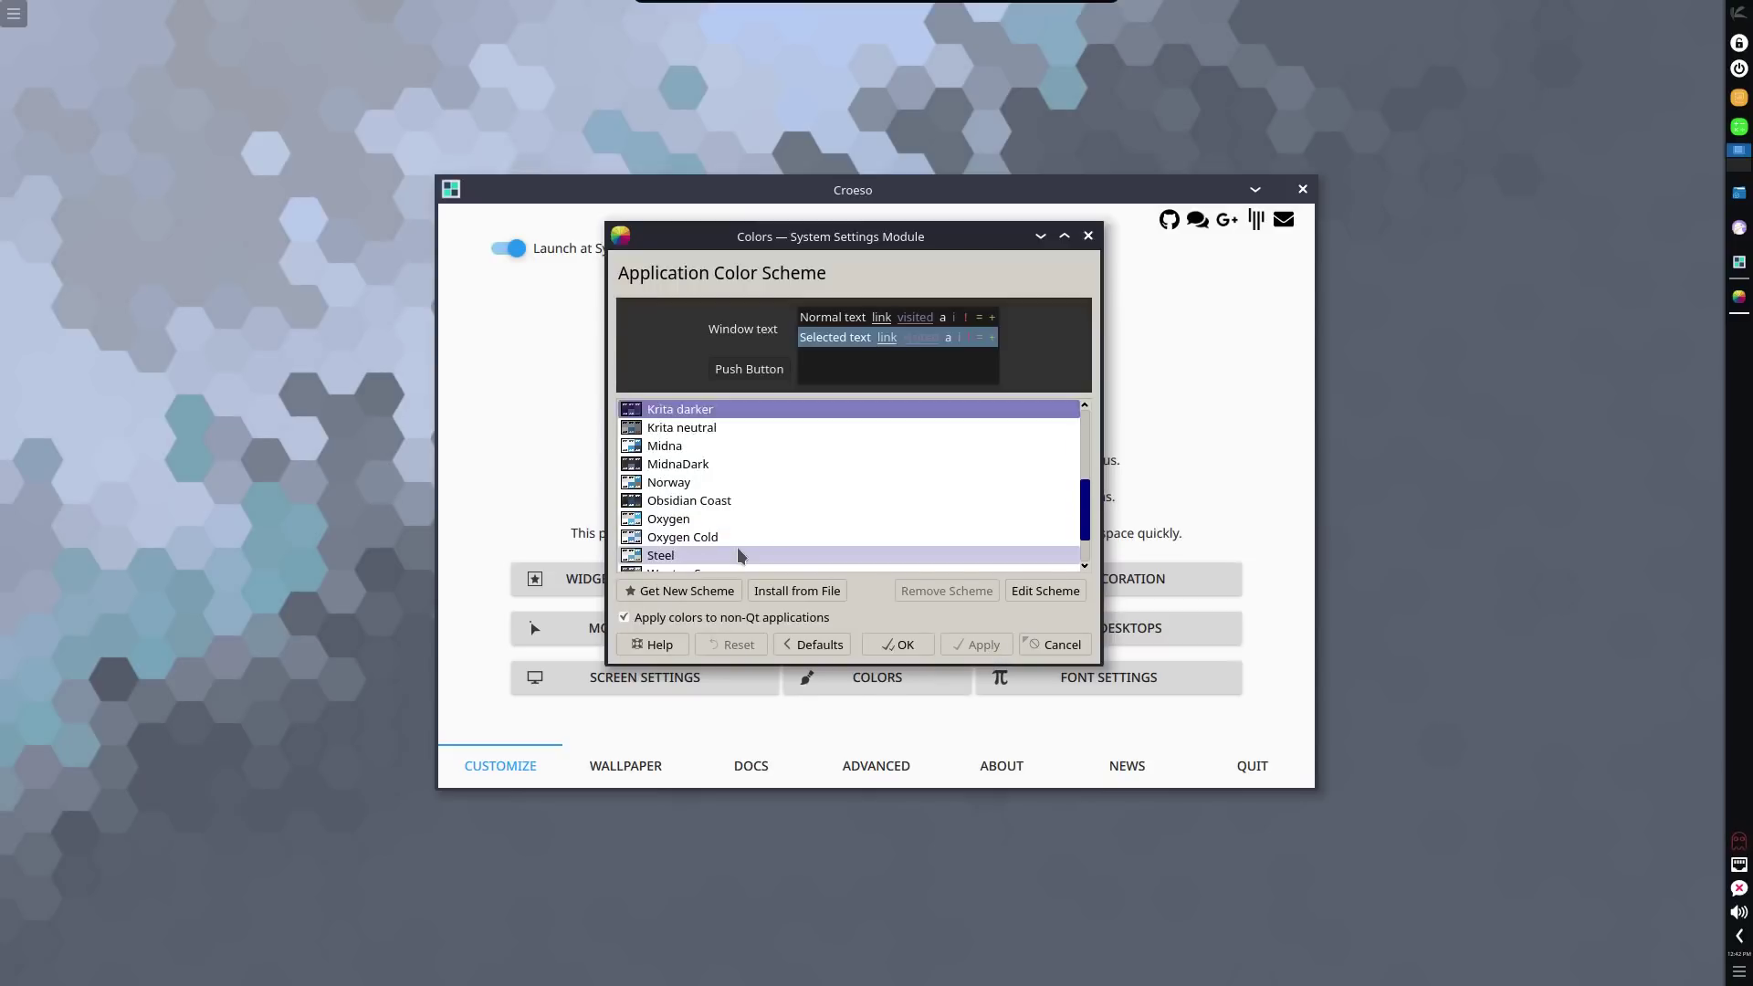
pyautogui.click(720, 502)
pyautogui.click(708, 447)
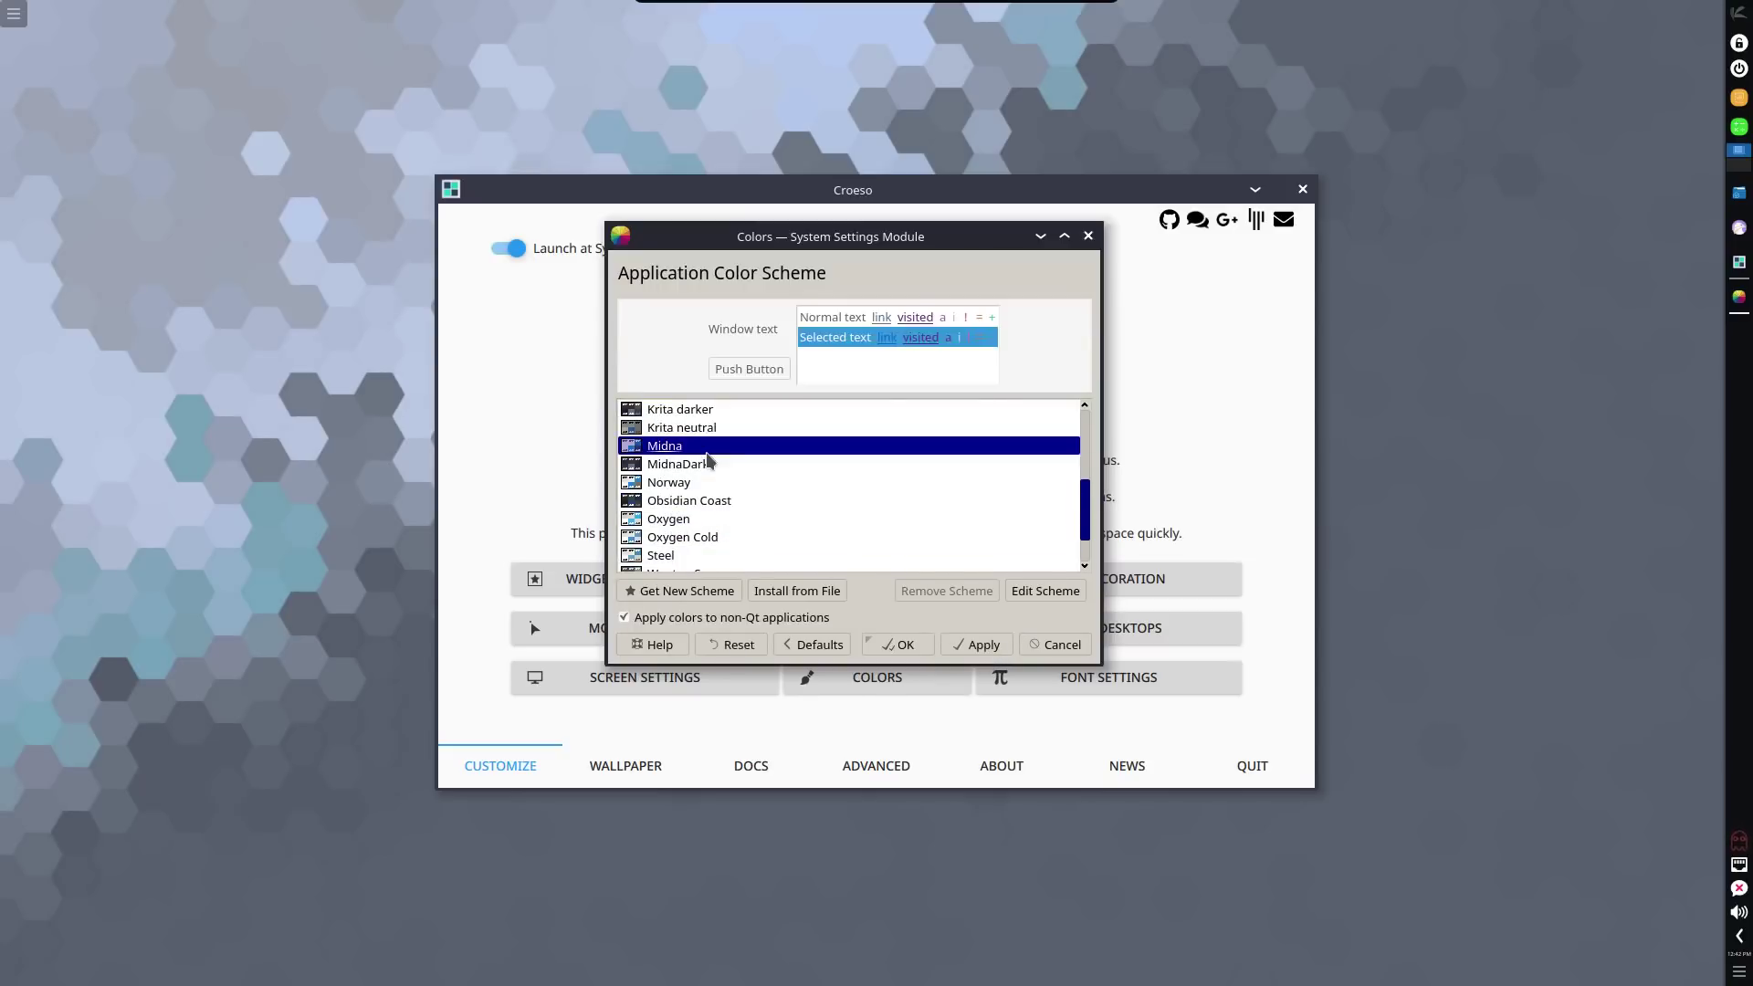
pyautogui.click(708, 464)
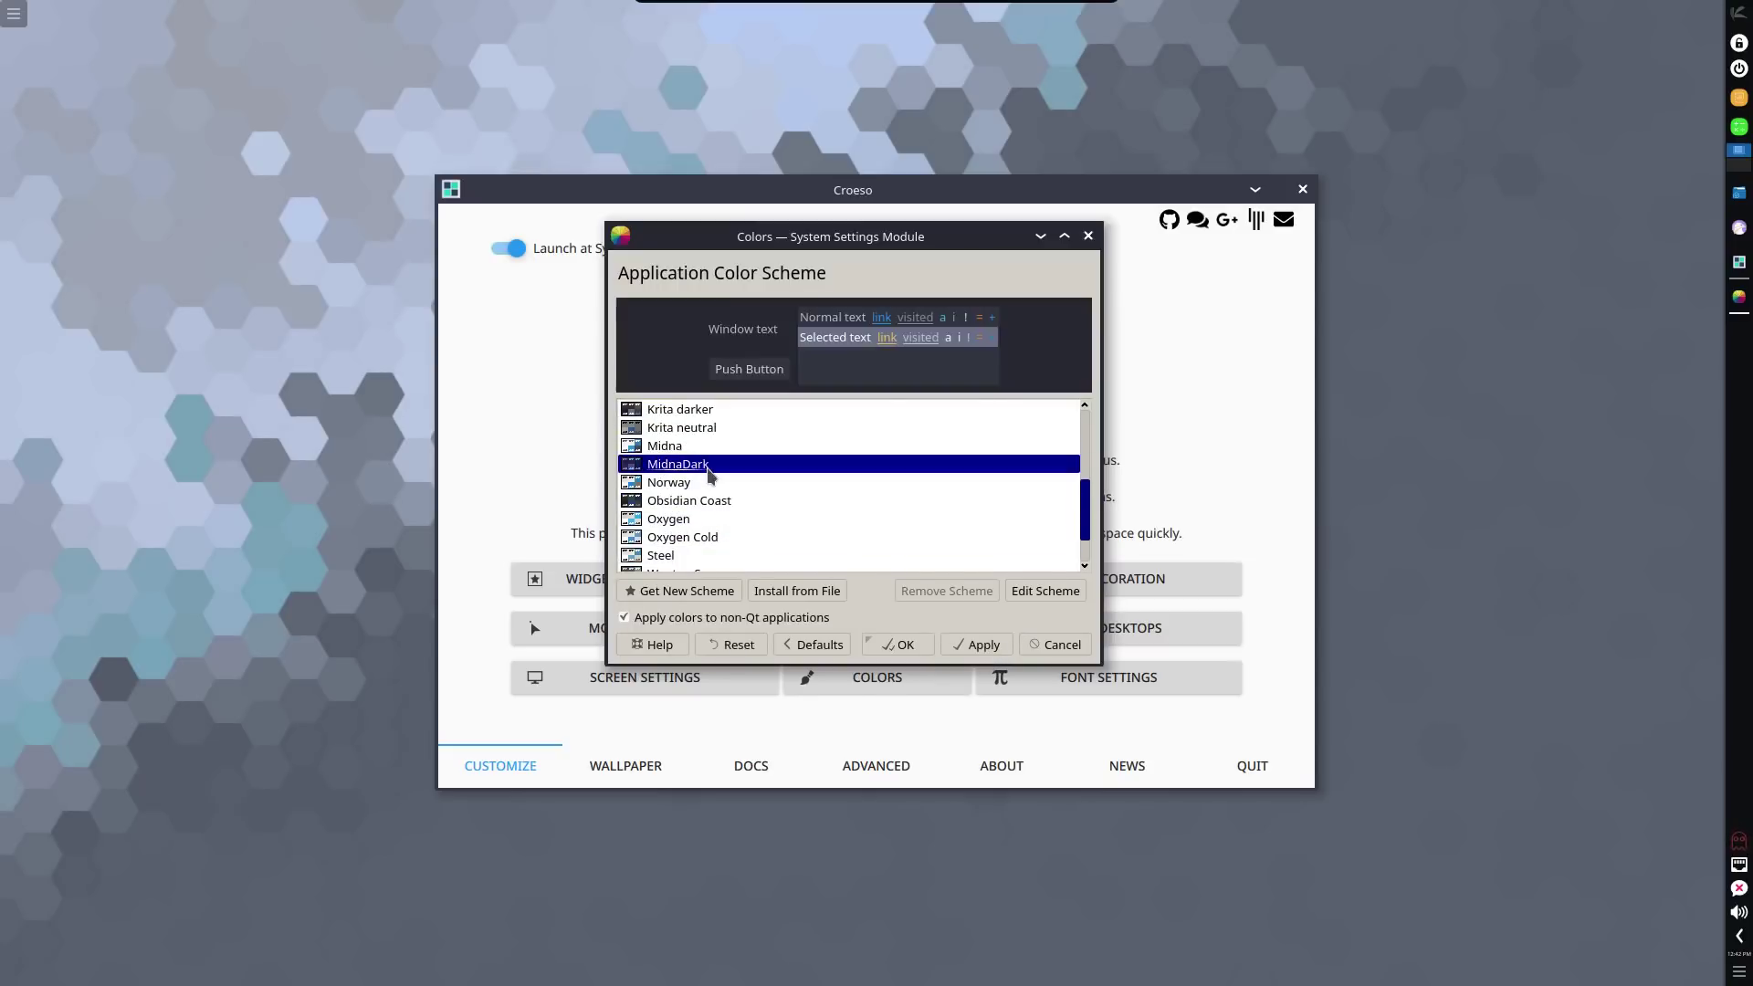
pyautogui.click(975, 646)
pyautogui.click(894, 649)
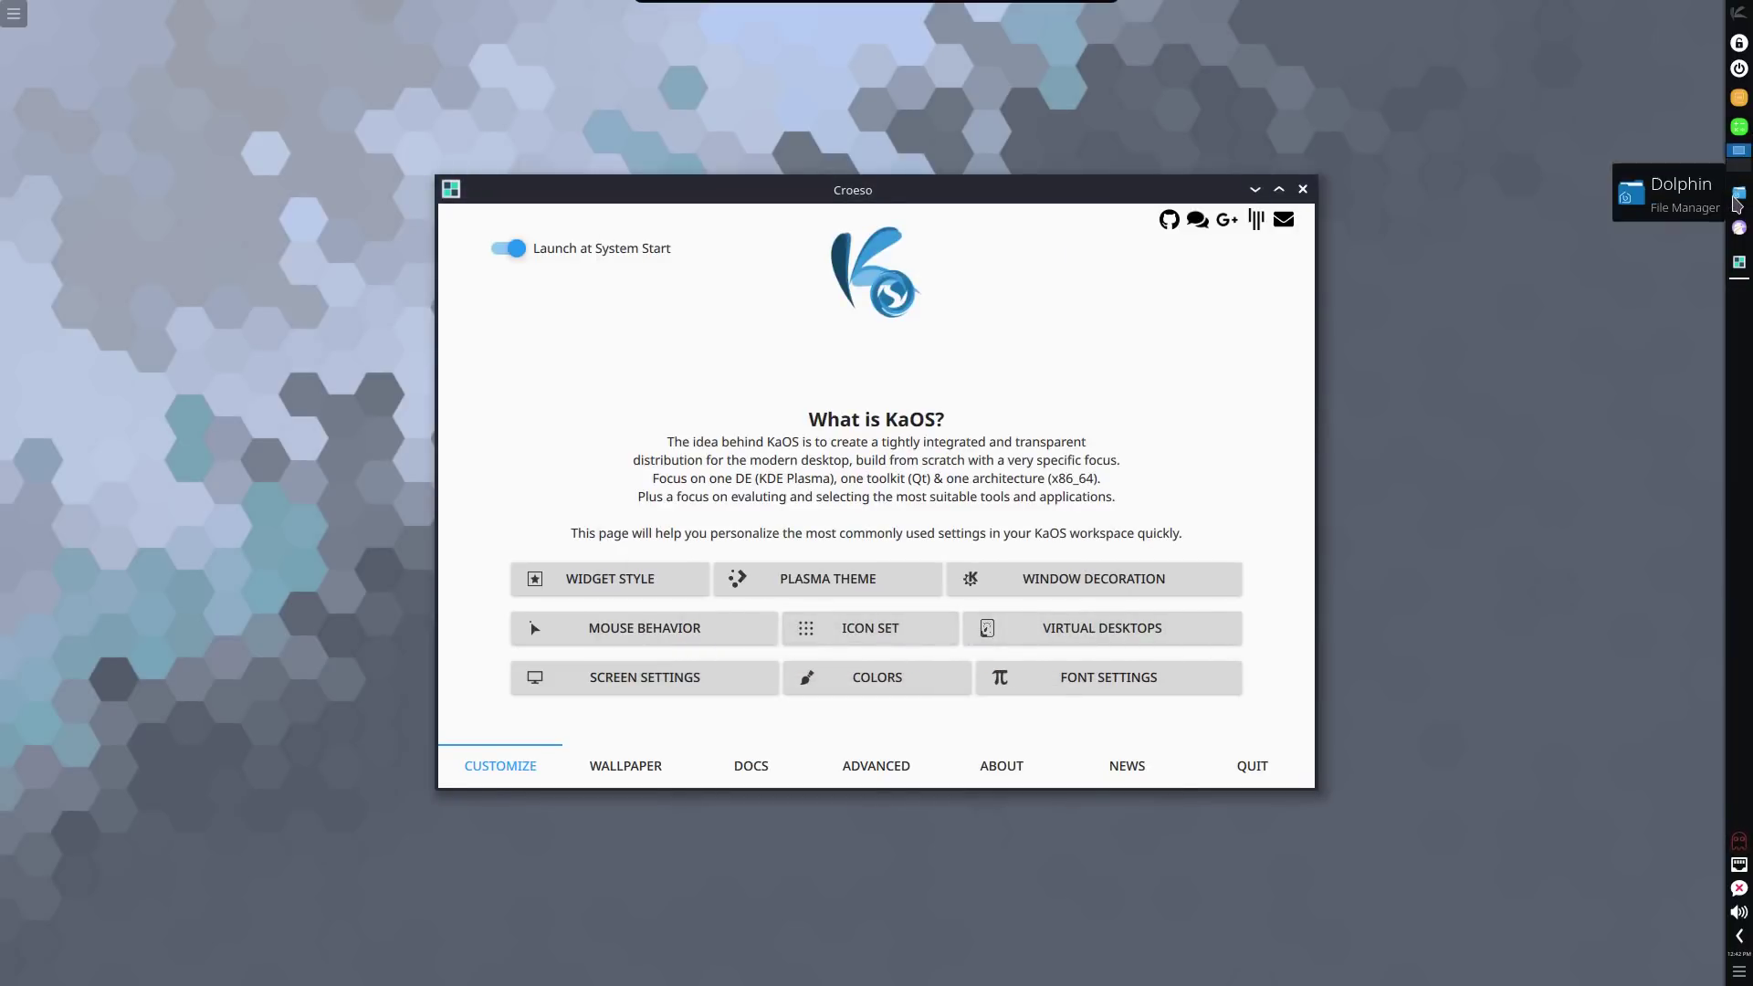
# Open the Dolphin file manager, resize its window and place it in the upper-left area of the desktop.
pyautogui.click(1737, 201)
pyautogui.moveTo(391, 522); pyautogui.dragTo(465, 228)
pyautogui.moveTo(758, 693); pyautogui.dragTo(869, 620)
pyautogui.moveTo(395, 230); pyautogui.dragTo(398, 93)
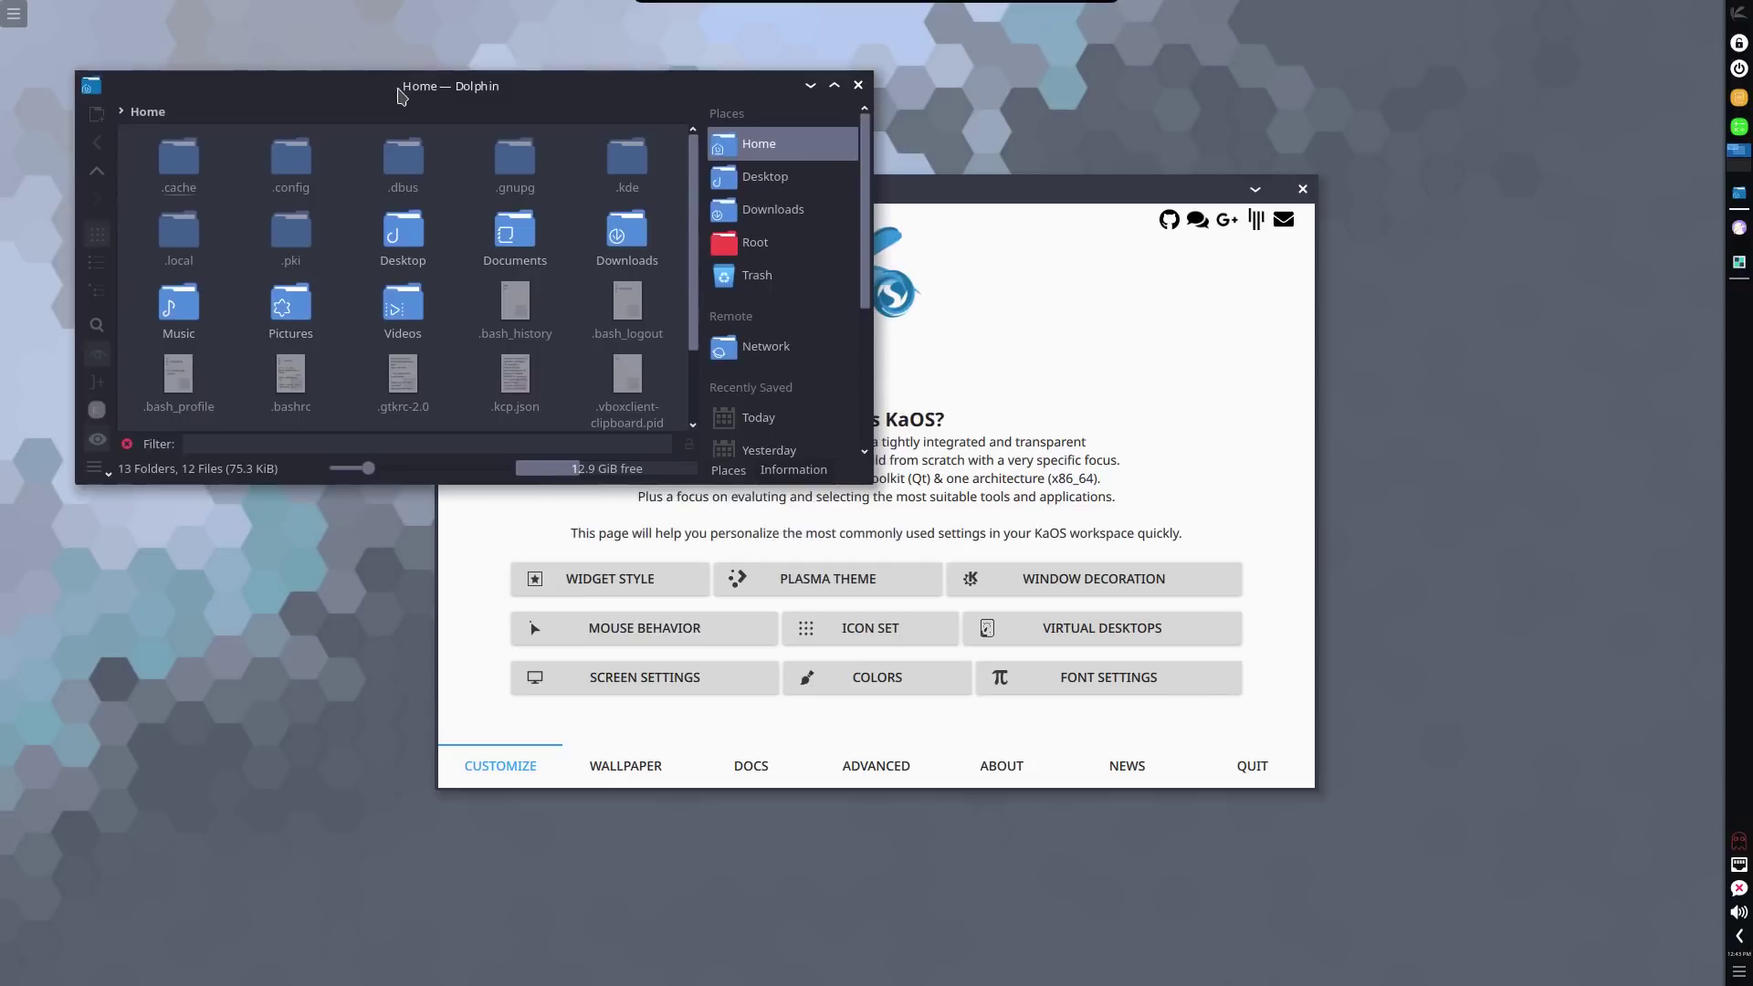
# Rearrange the Croeso and Dolphin windows to compare their appearance, and close Croeso.
pyautogui.click(945, 187)
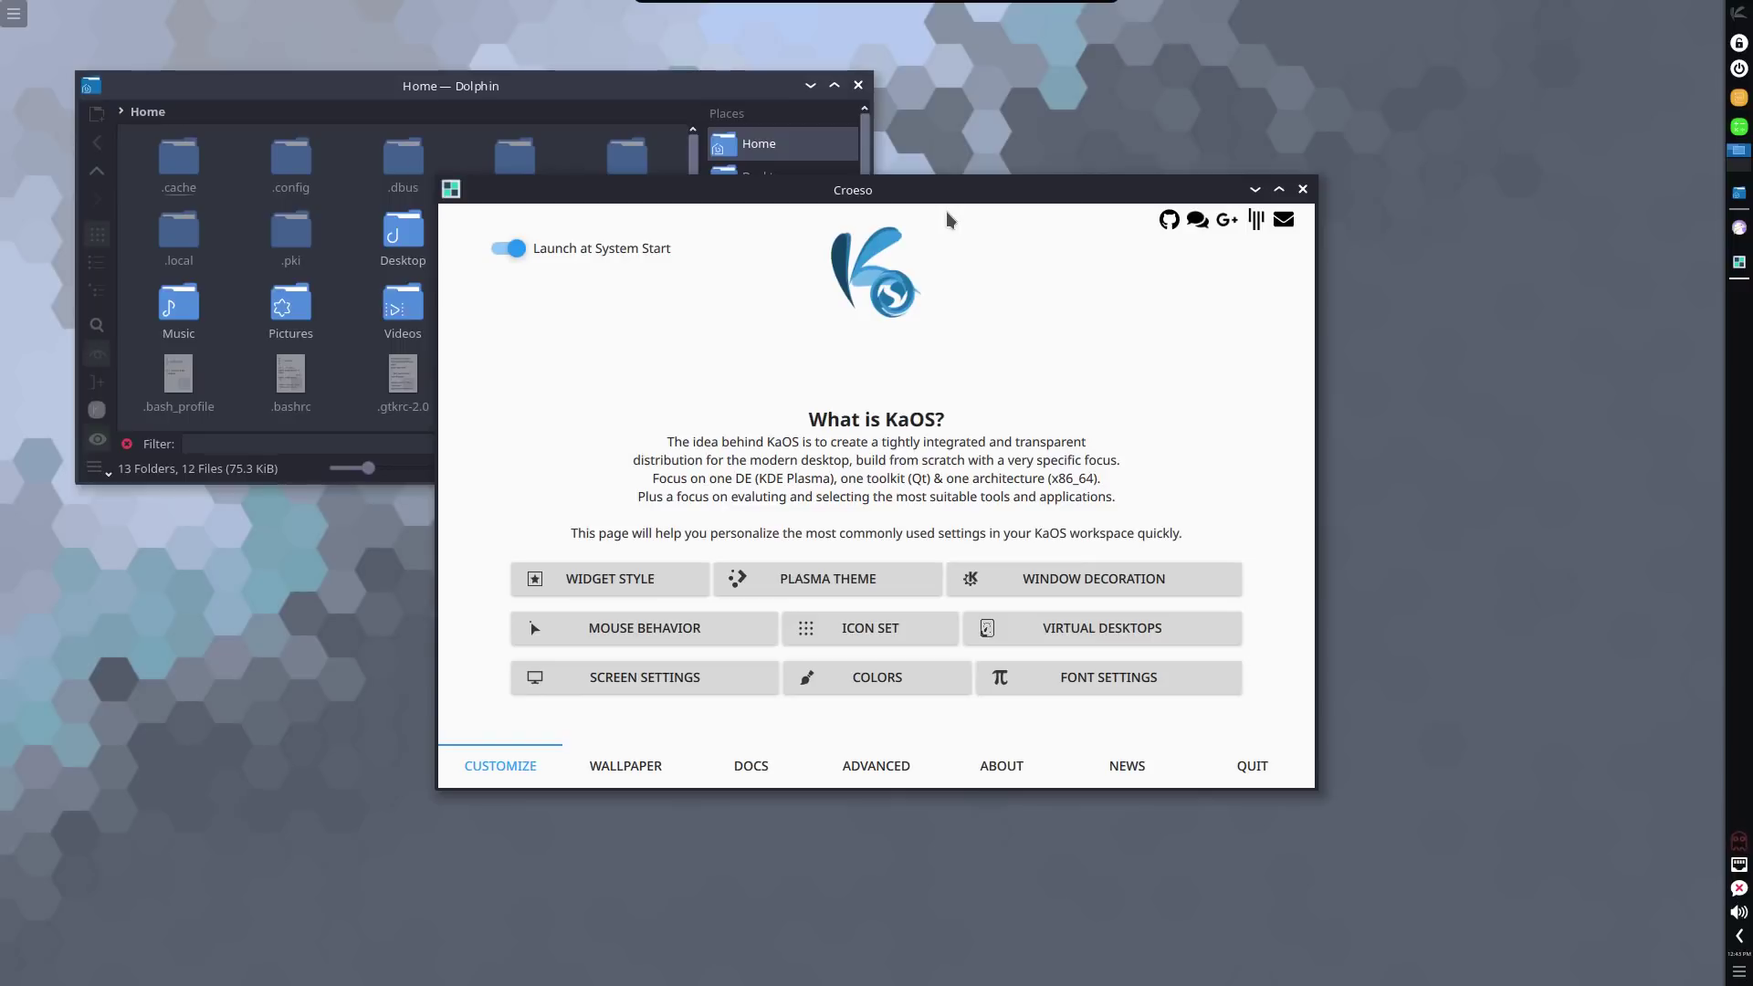
pyautogui.moveTo(944, 192); pyautogui.dragTo(1097, 248)
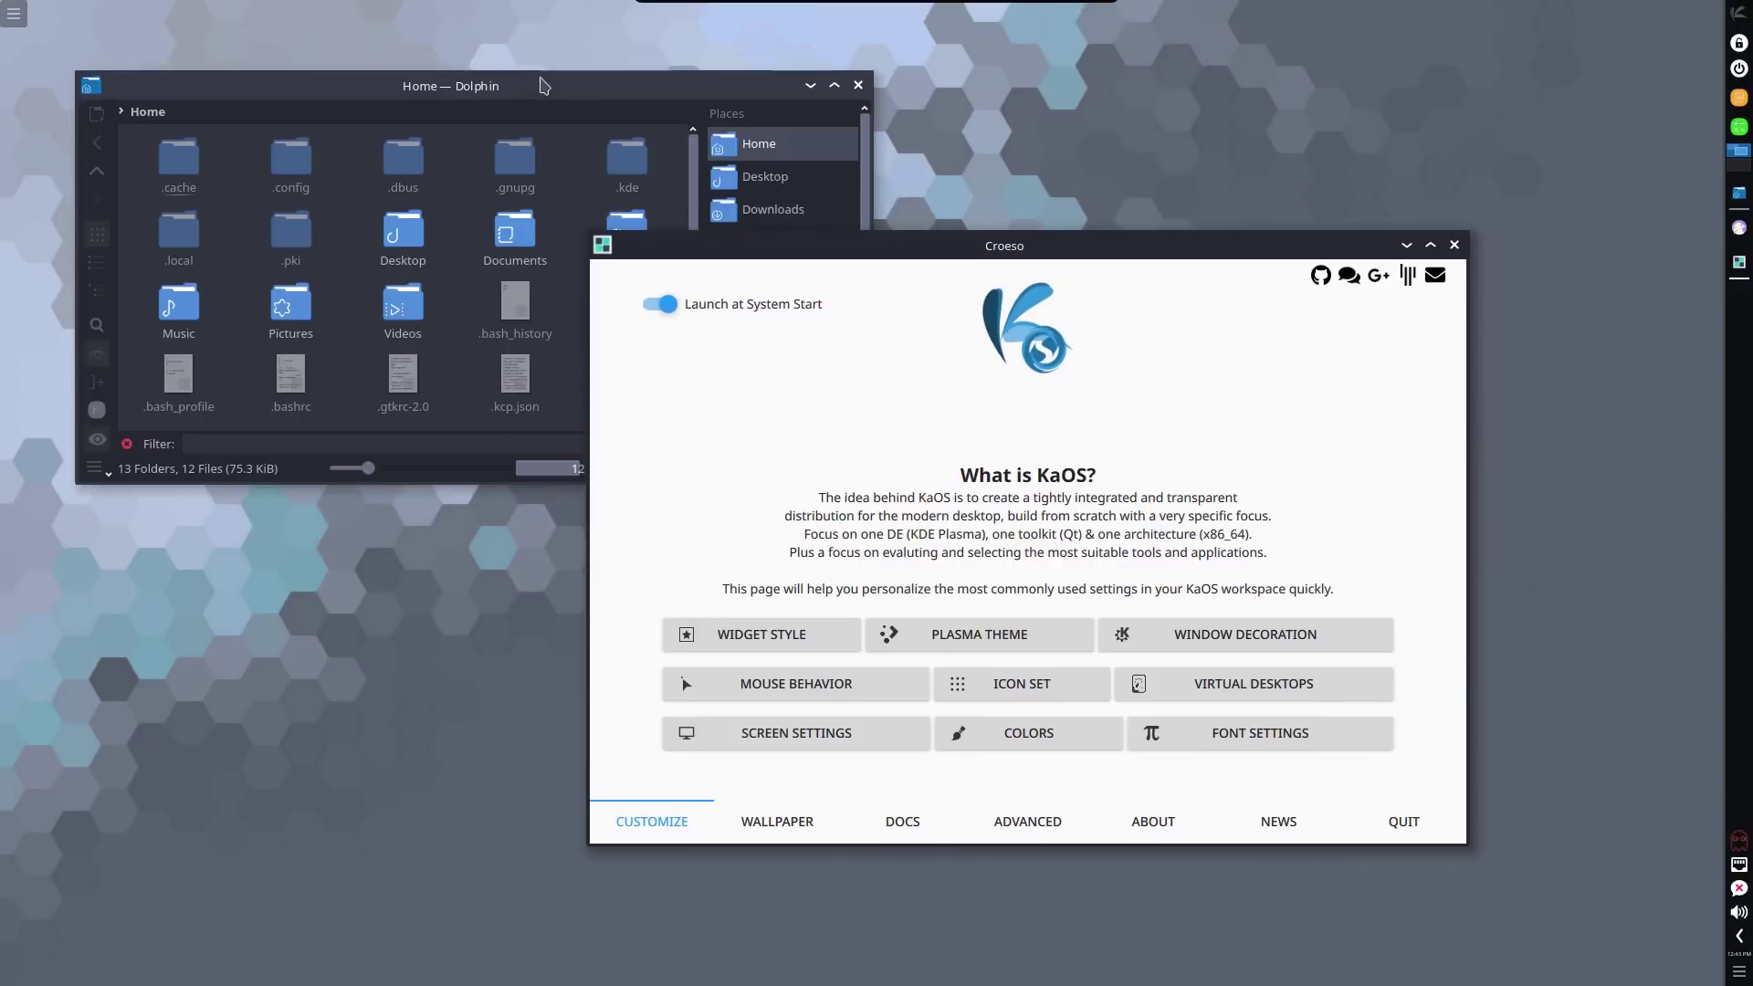
pyautogui.moveTo(538, 96); pyautogui.dragTo(514, 70)
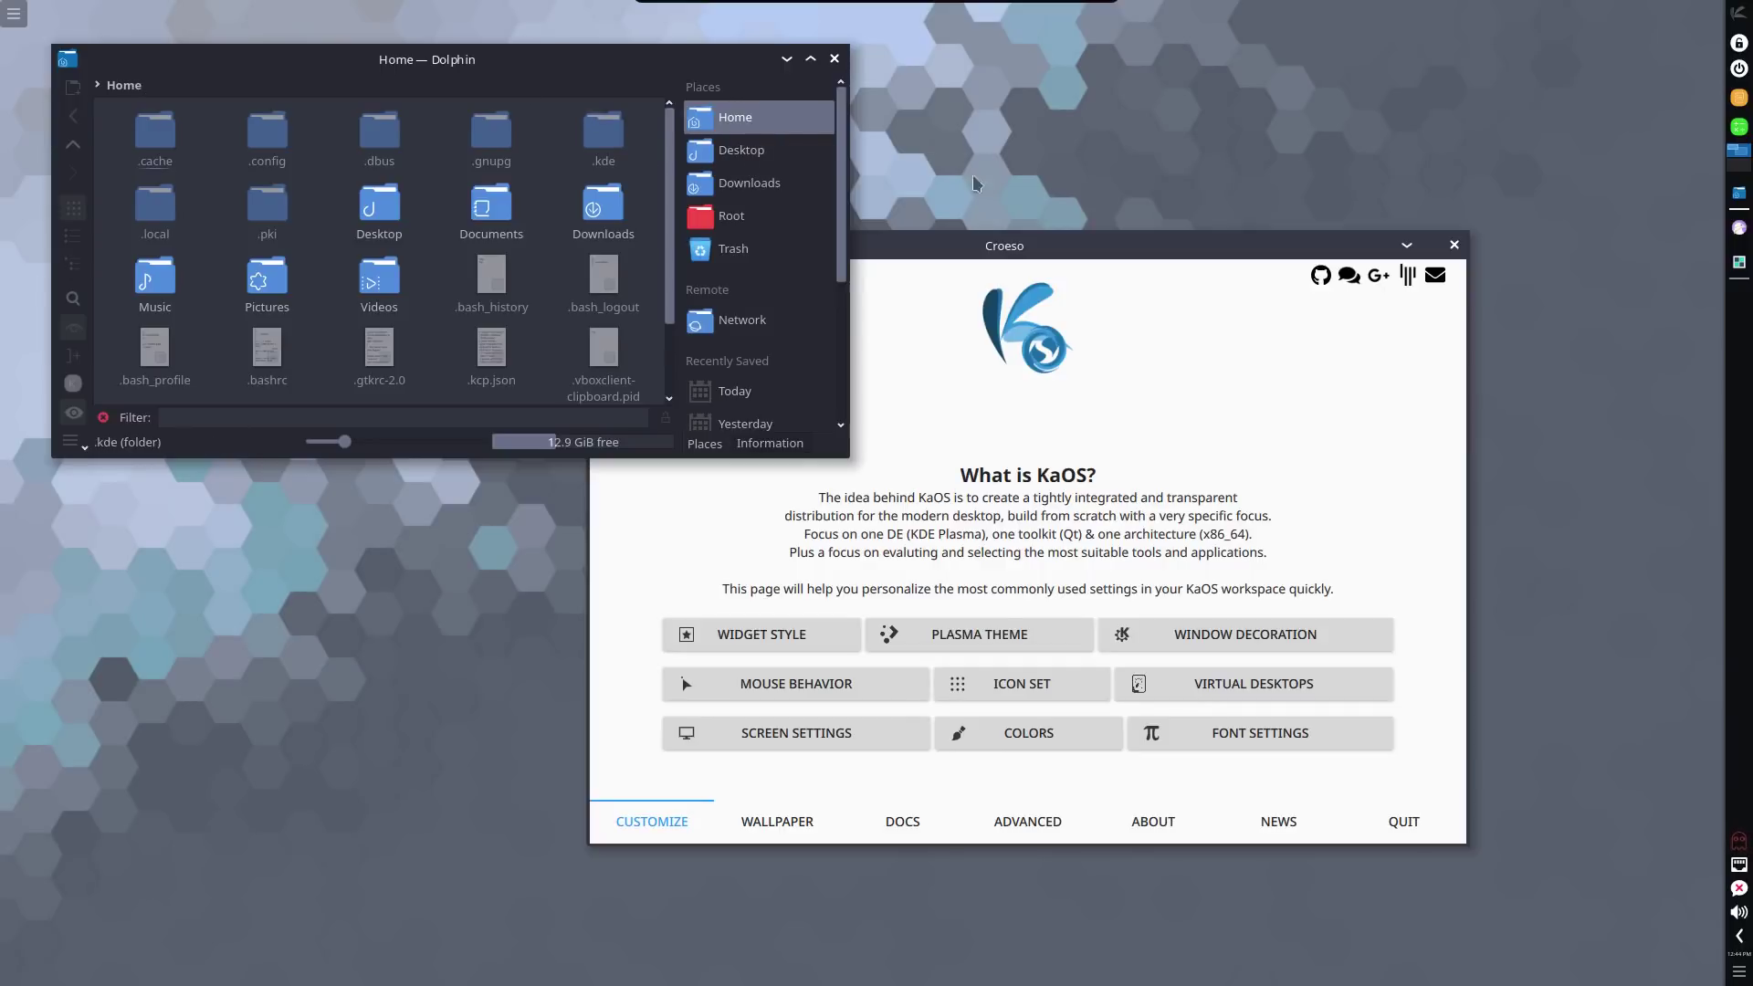
pyautogui.moveTo(977, 248); pyautogui.dragTo(828, 182)
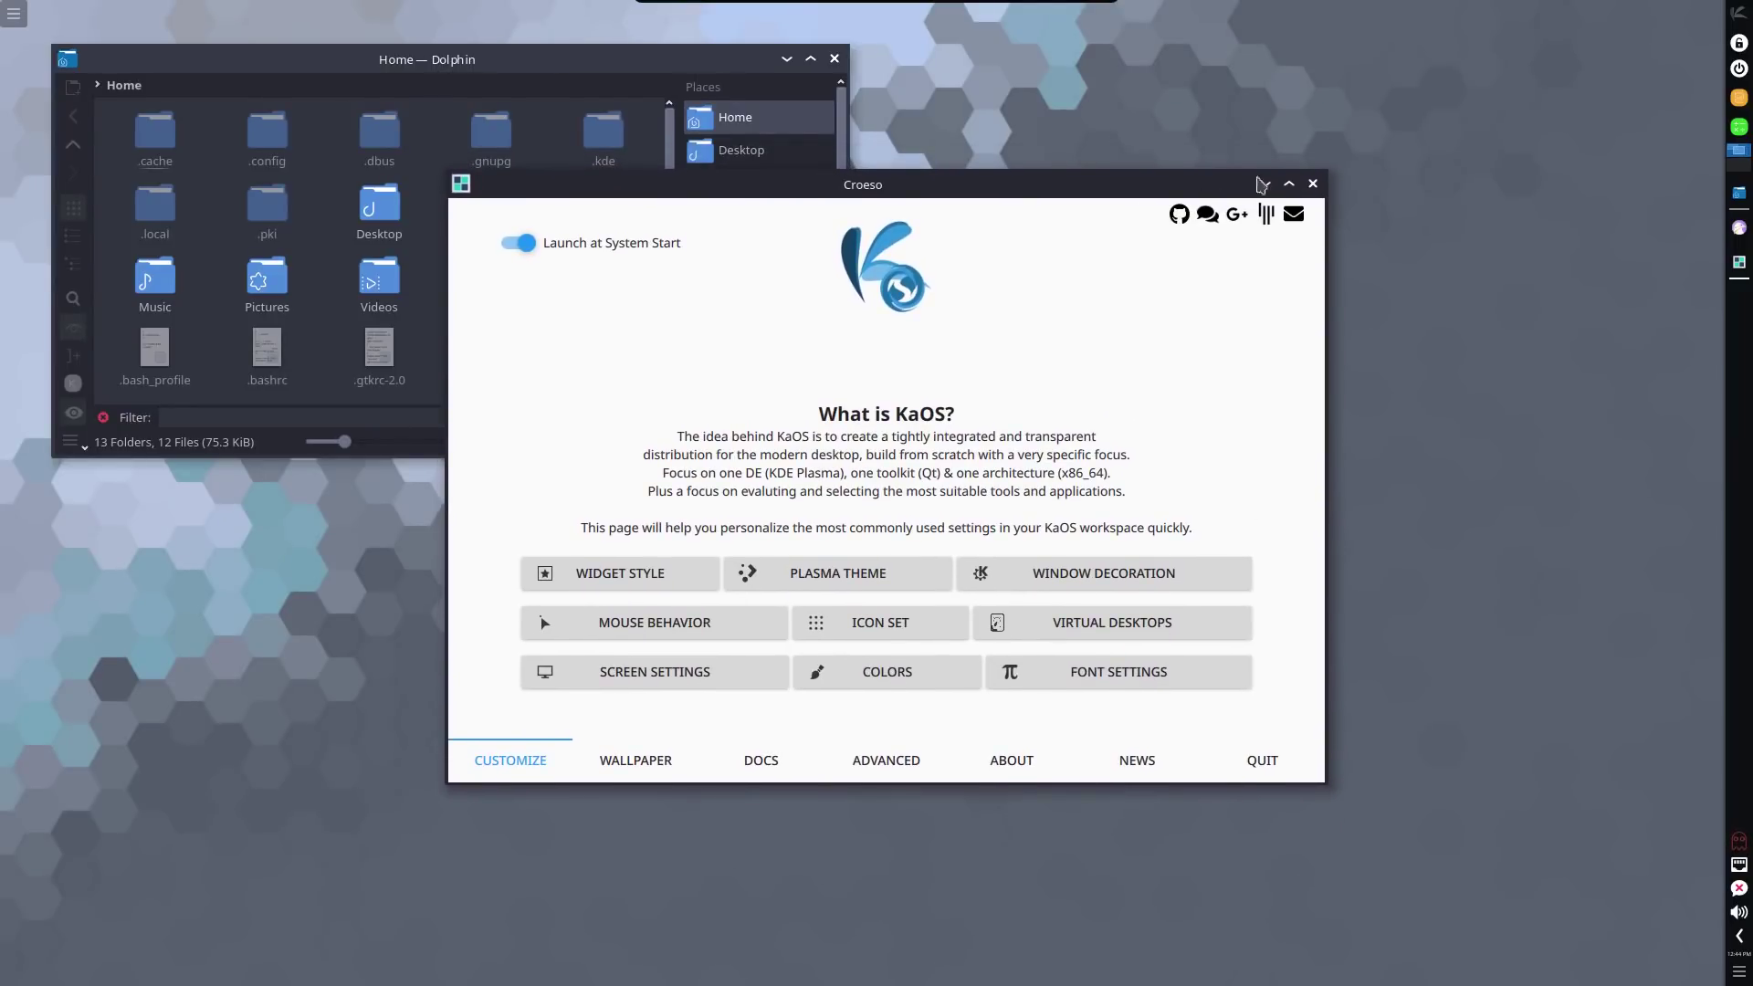
pyautogui.click(1313, 185)
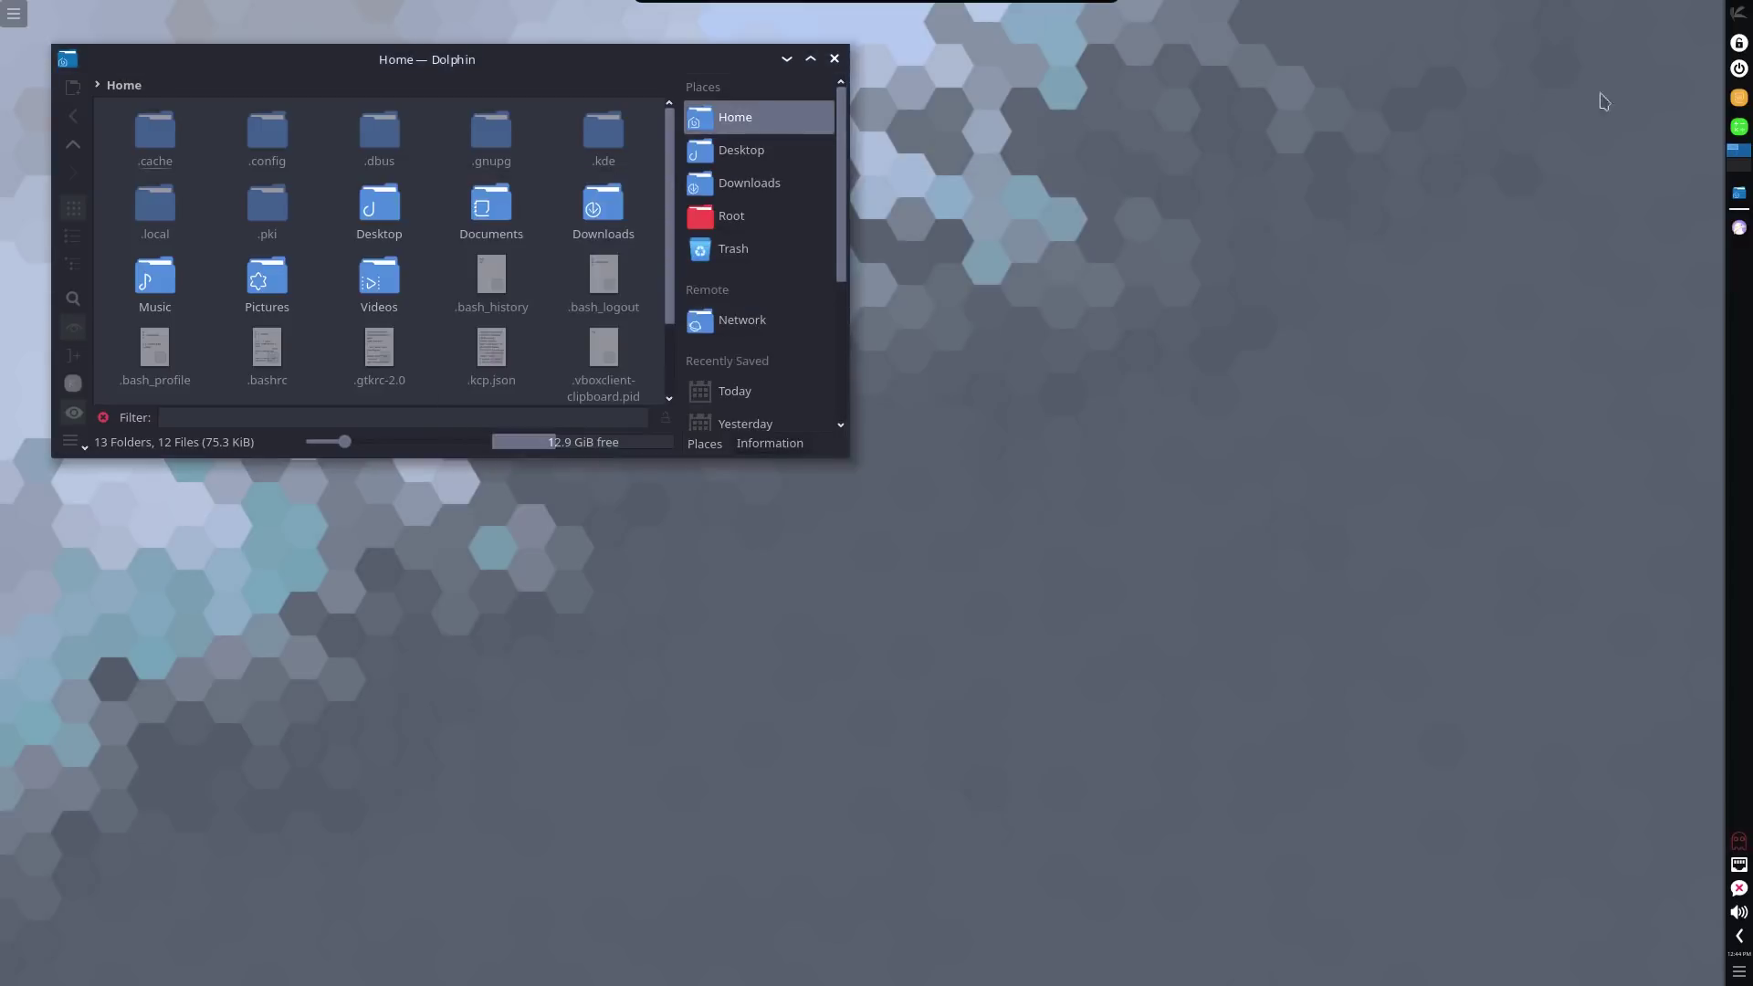
# Look through the Graphics and Internet categories of the application launcher and launch the Falkon browser.
pyautogui.click(1738, 14)
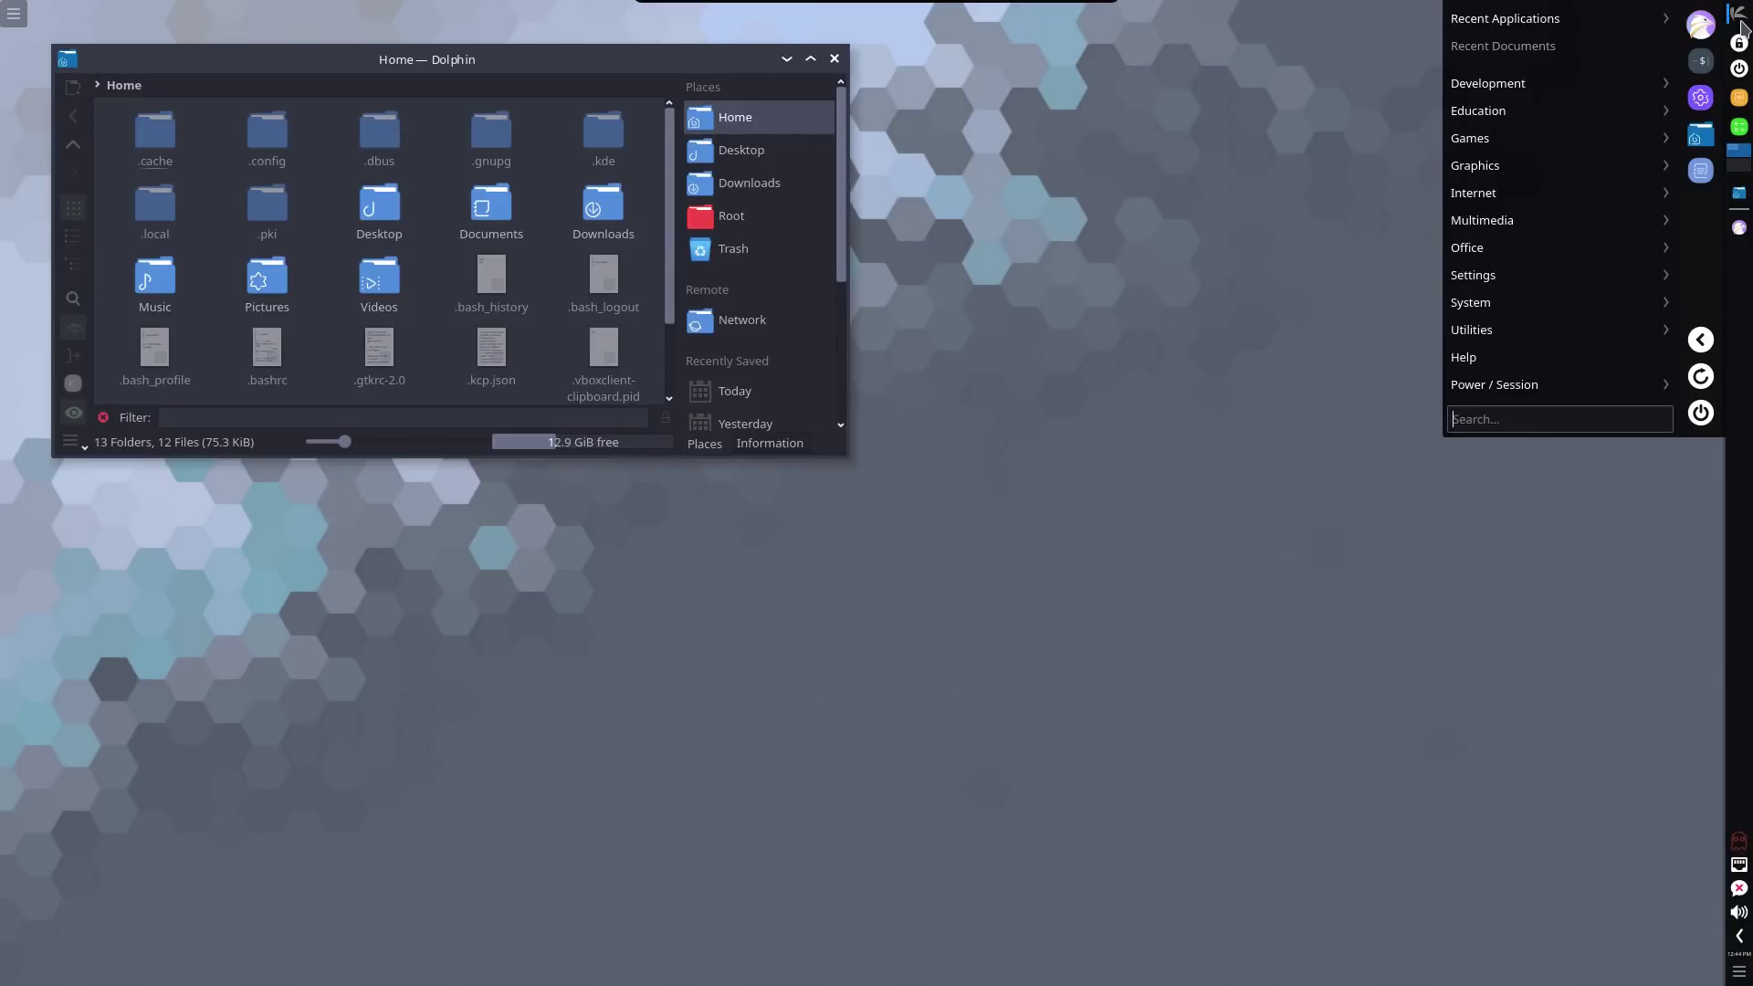
pyautogui.moveTo(1472, 94)
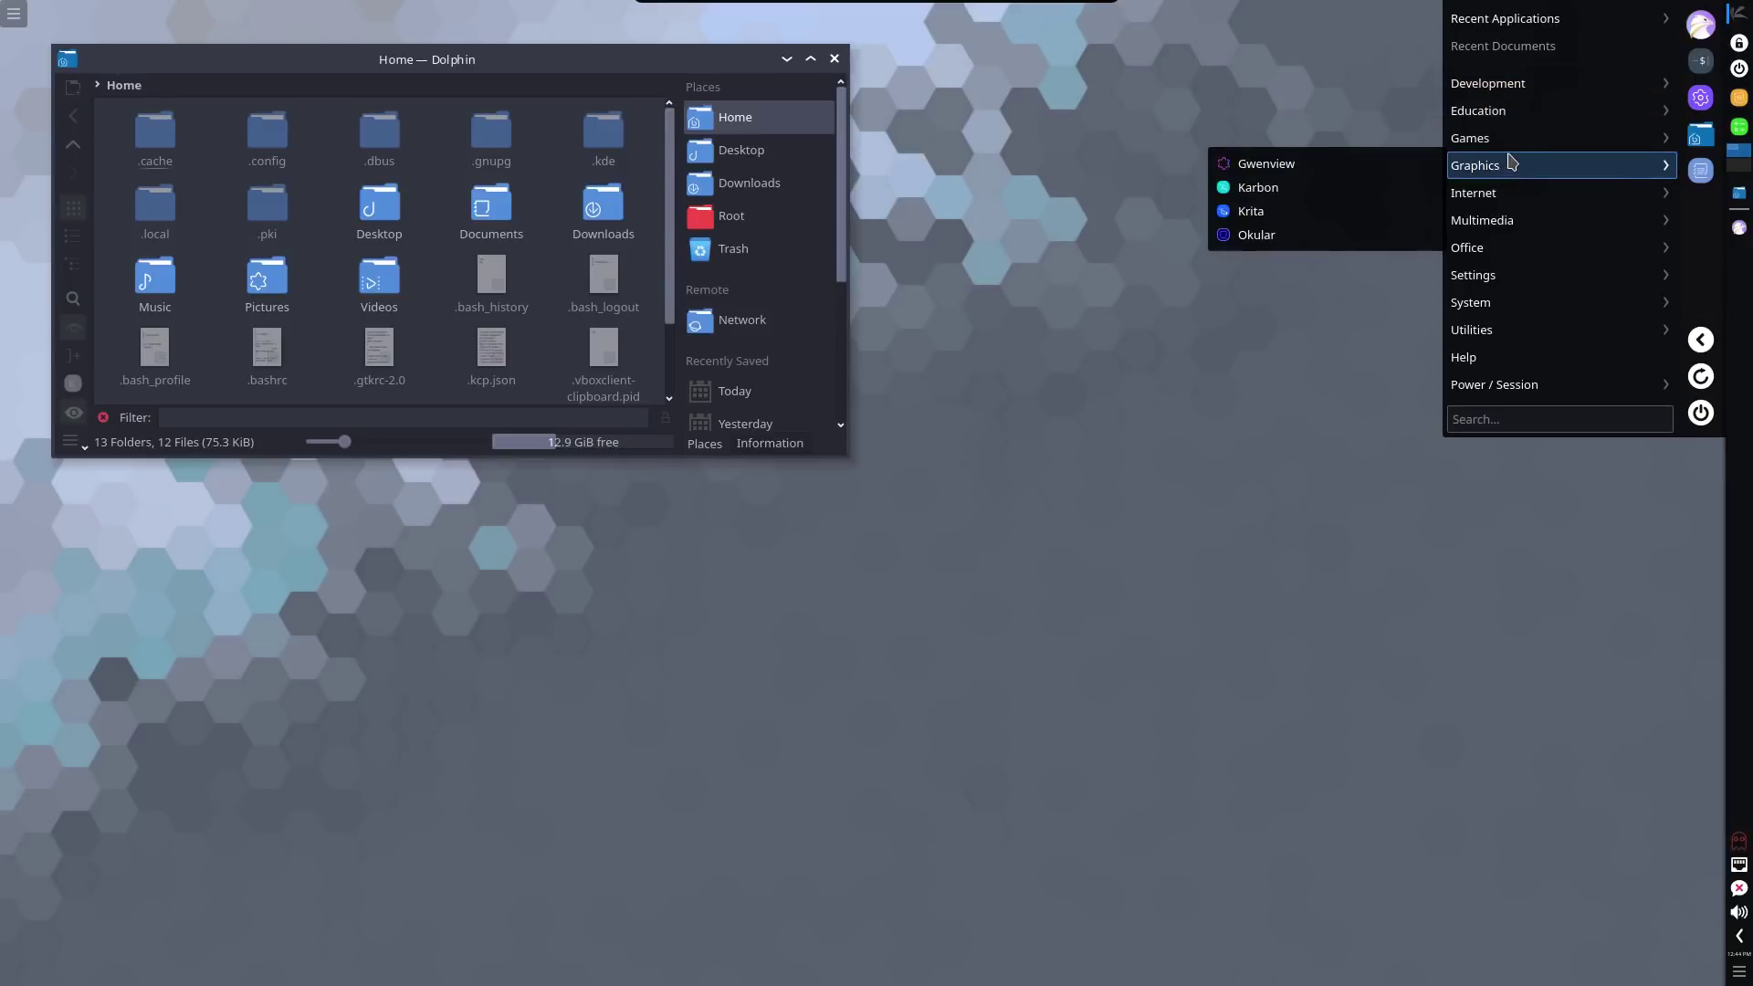
pyautogui.moveTo(1513, 149)
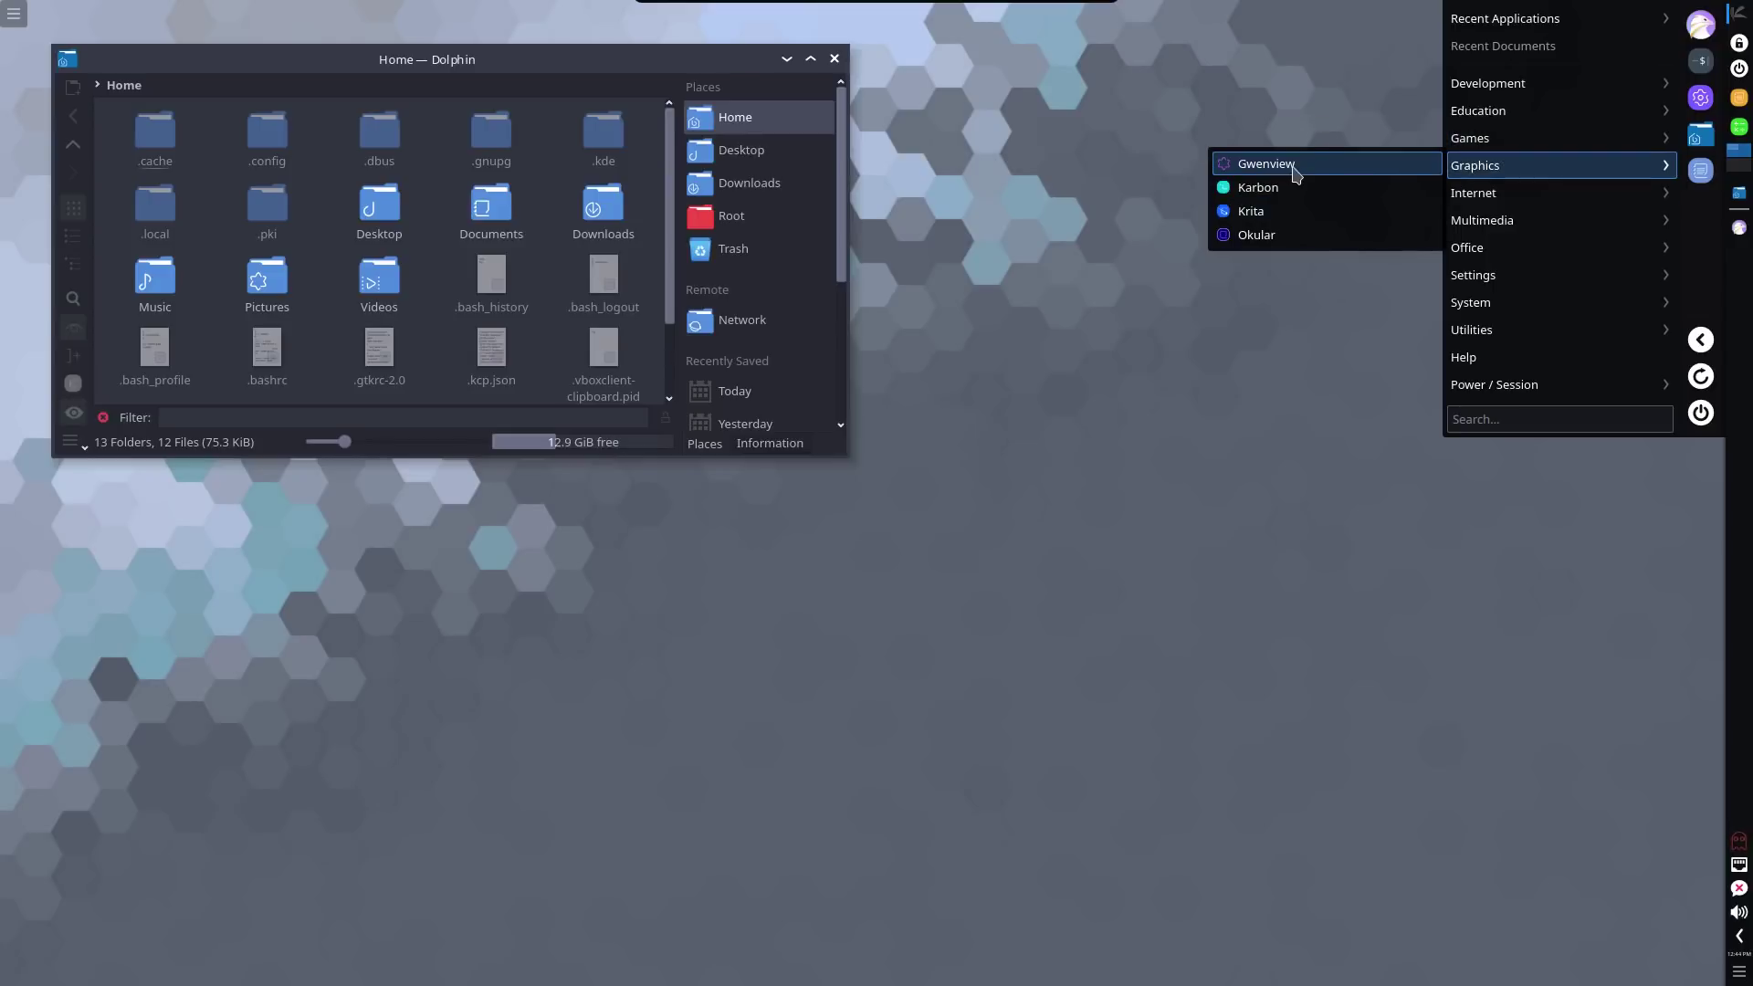
pyautogui.moveTo(1356, 146)
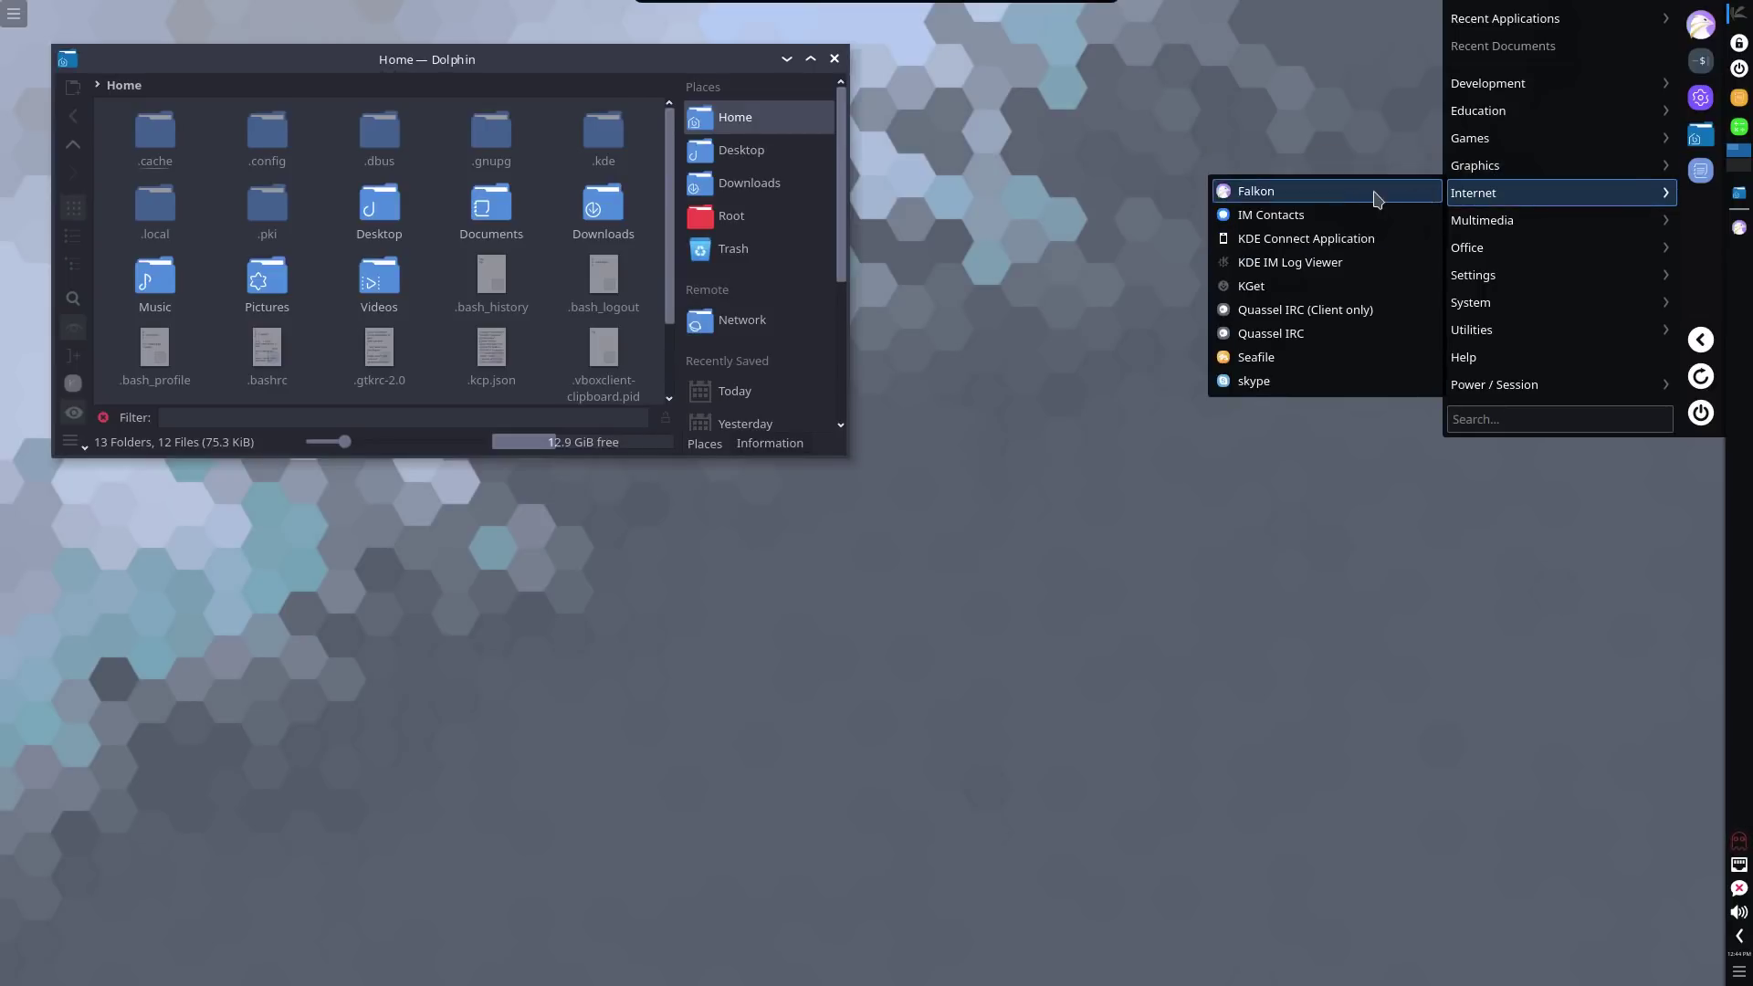
pyautogui.click(1377, 199)
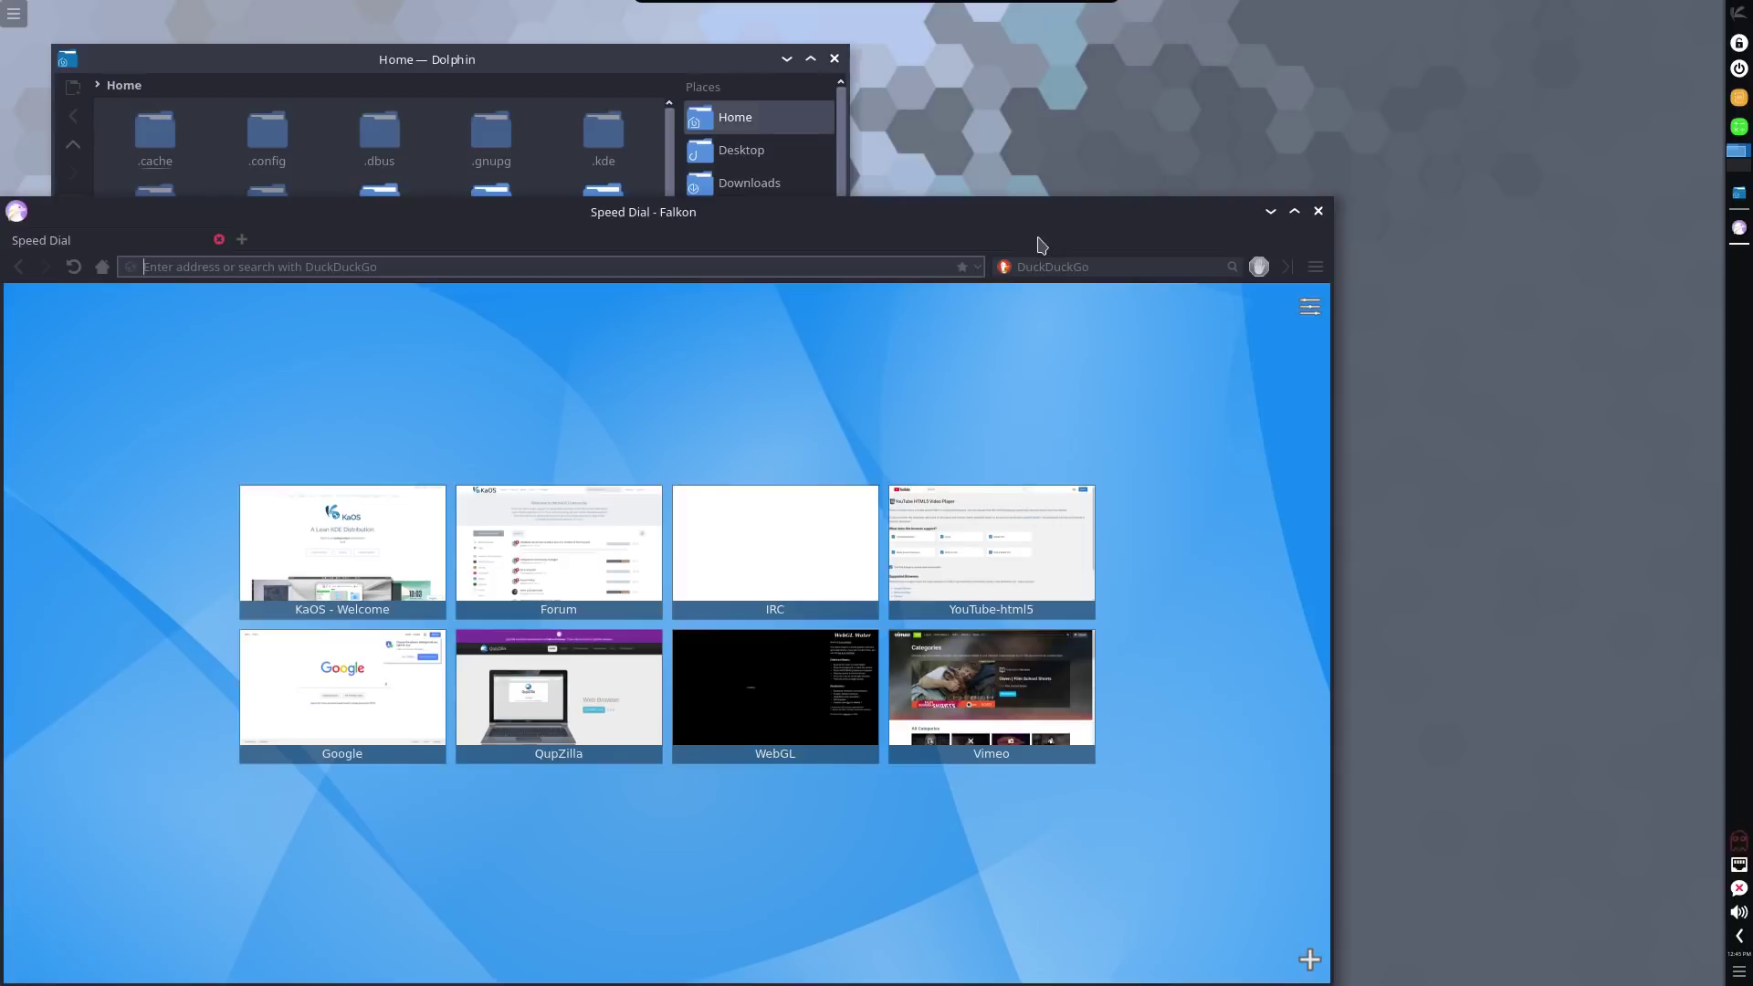
# Reposition the Falkon window, view the KaOS - Welcome page from Speed Dial and close the browser.
pyautogui.moveTo(1041, 204); pyautogui.dragTo(1165, 141)
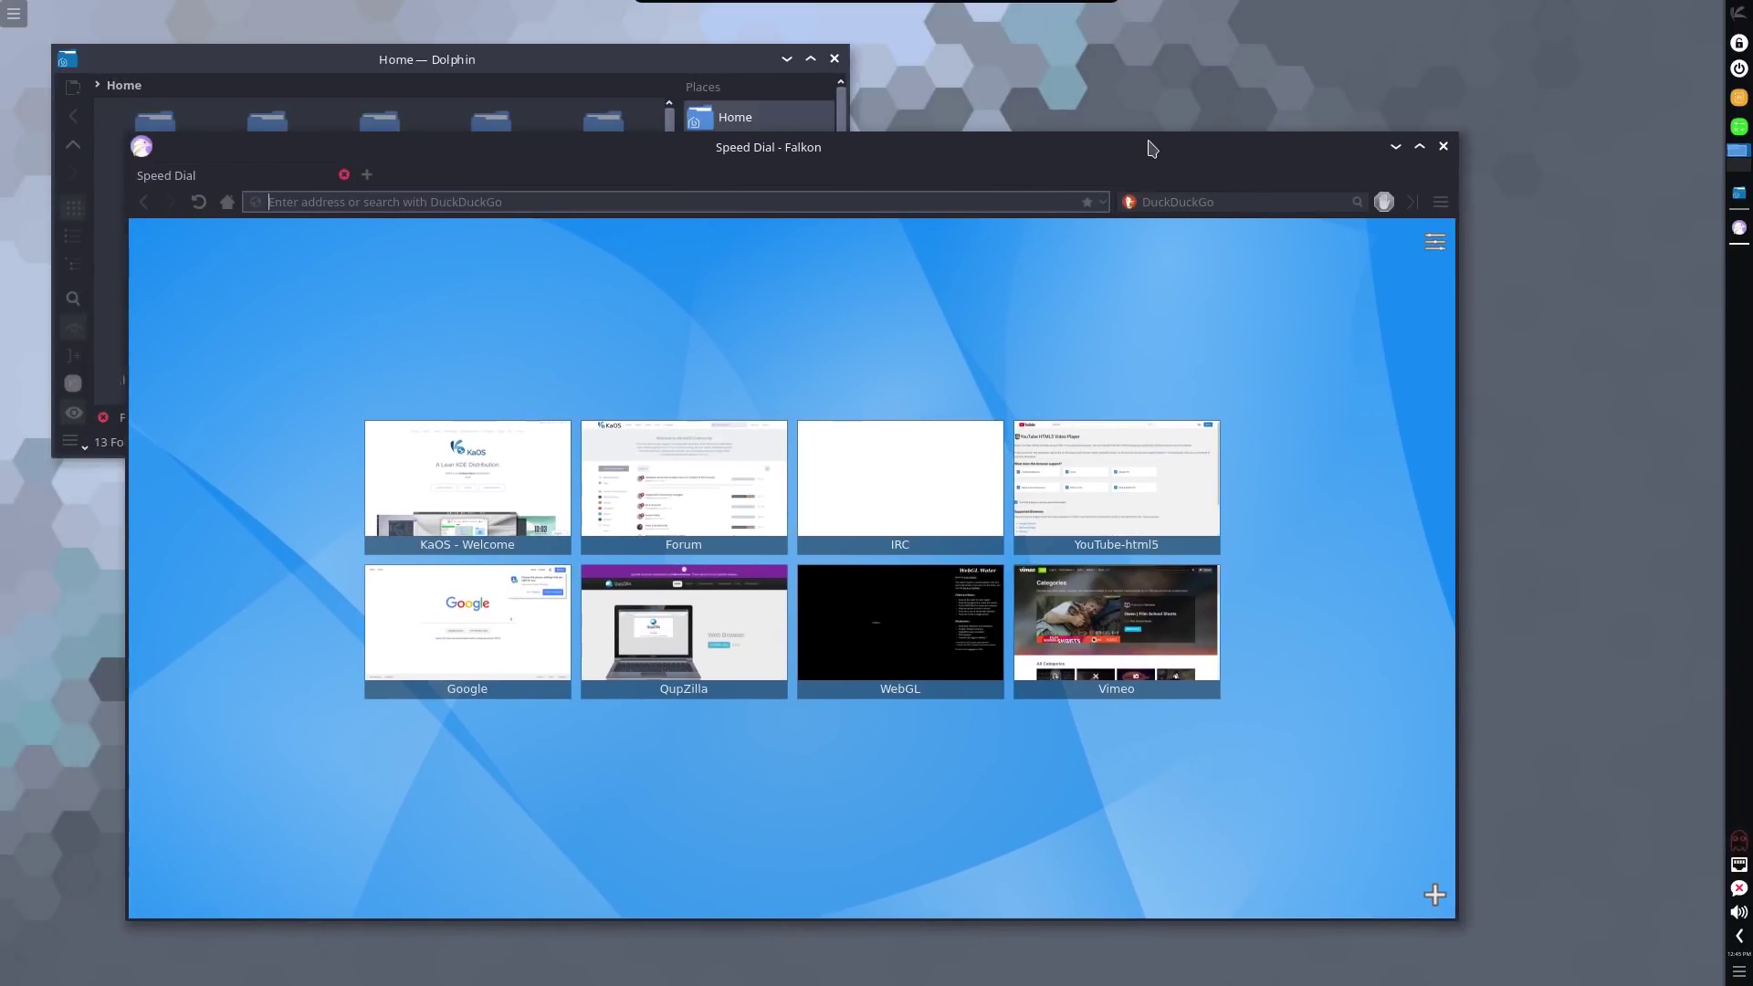
pyautogui.moveTo(1140, 152); pyautogui.dragTo(1102, 203)
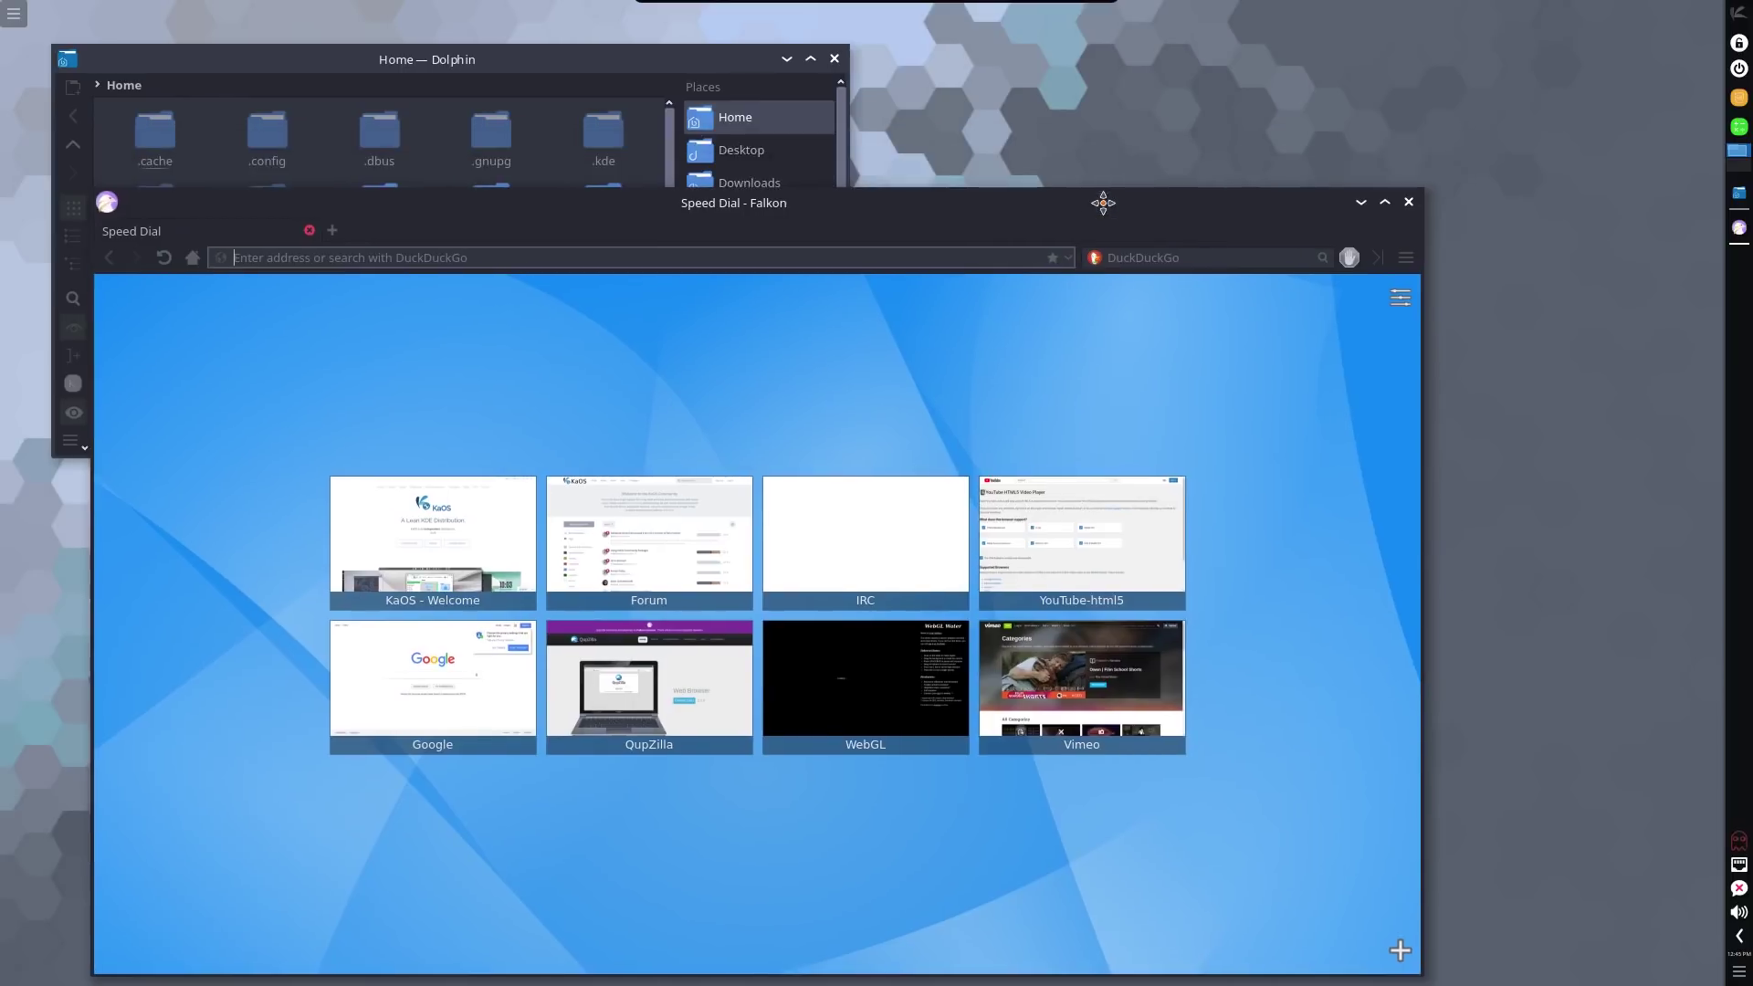
pyautogui.click(488, 551)
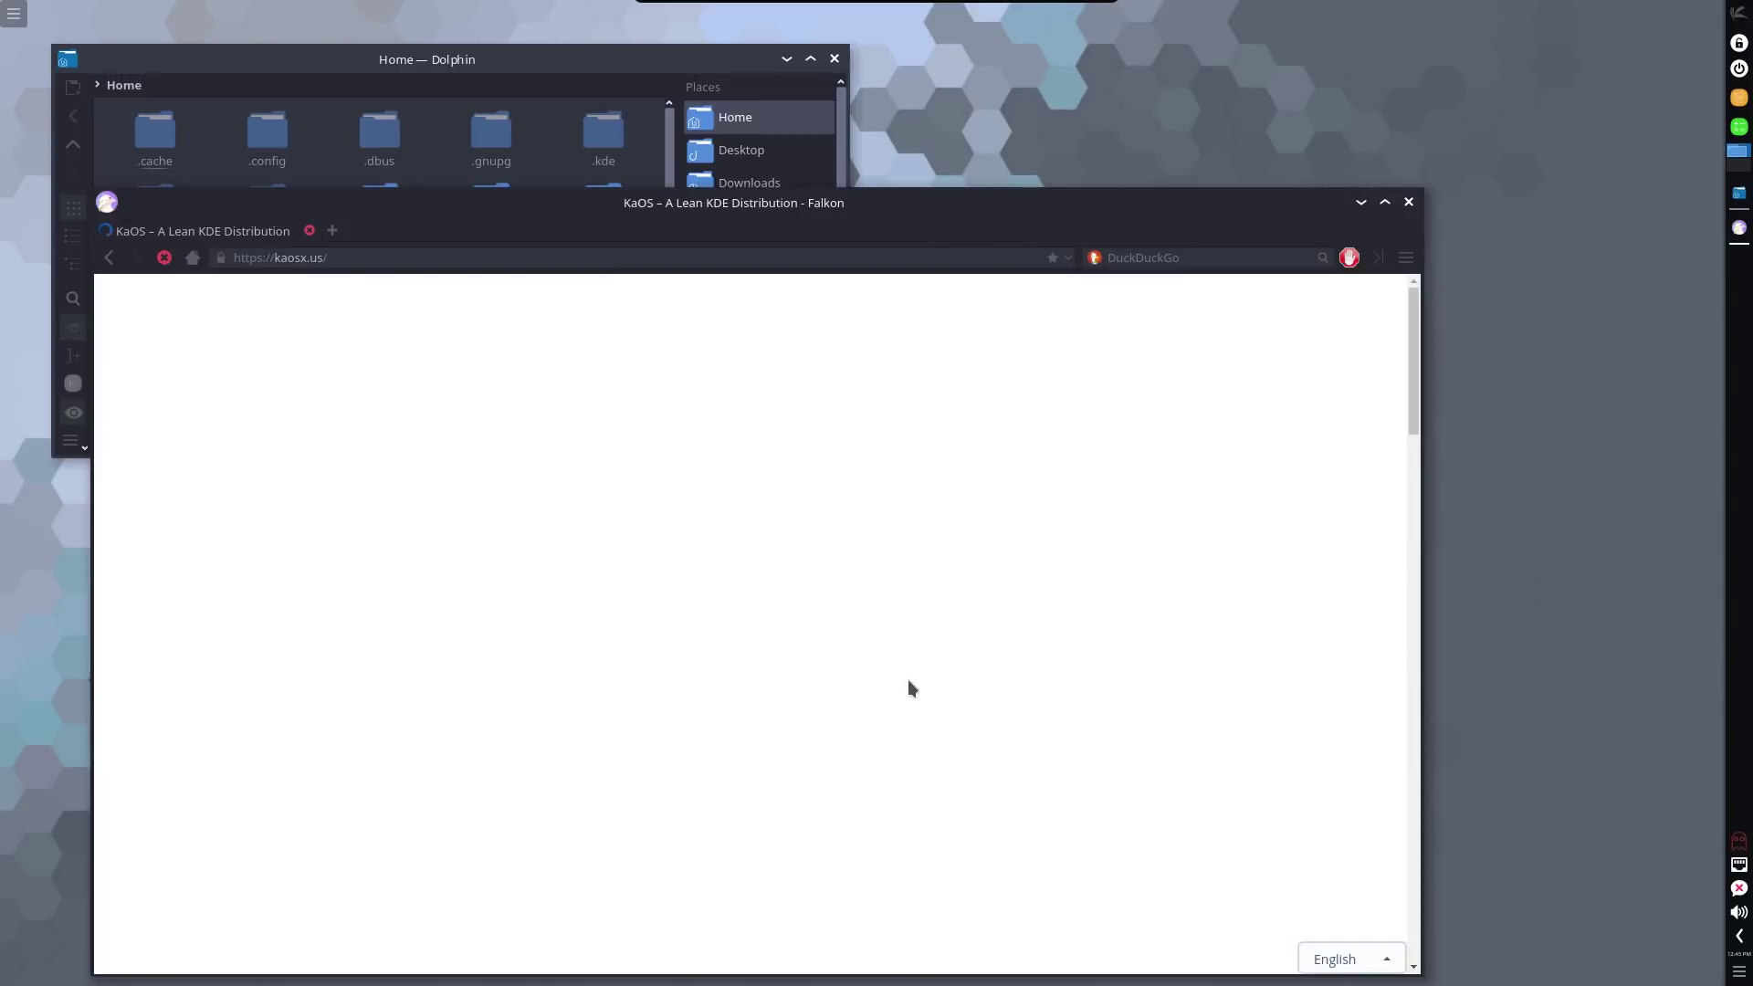
pyautogui.moveTo(852, 197); pyautogui.dragTo(821, 78)
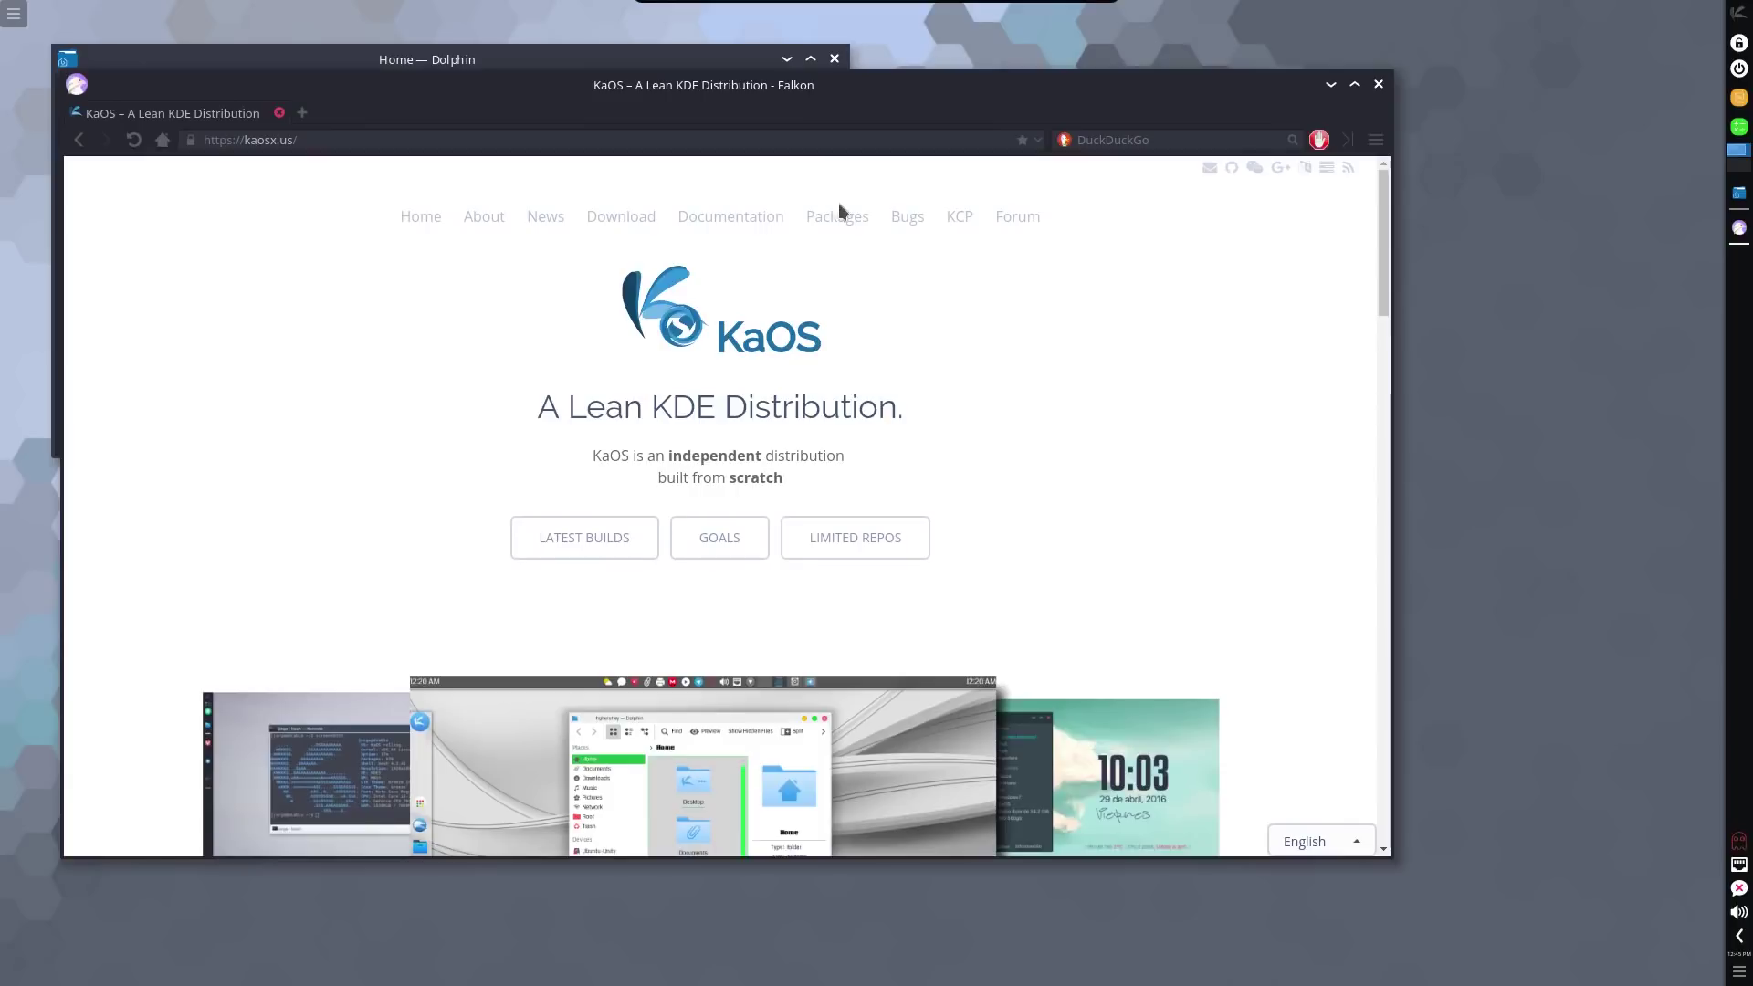
pyautogui.click(1379, 84)
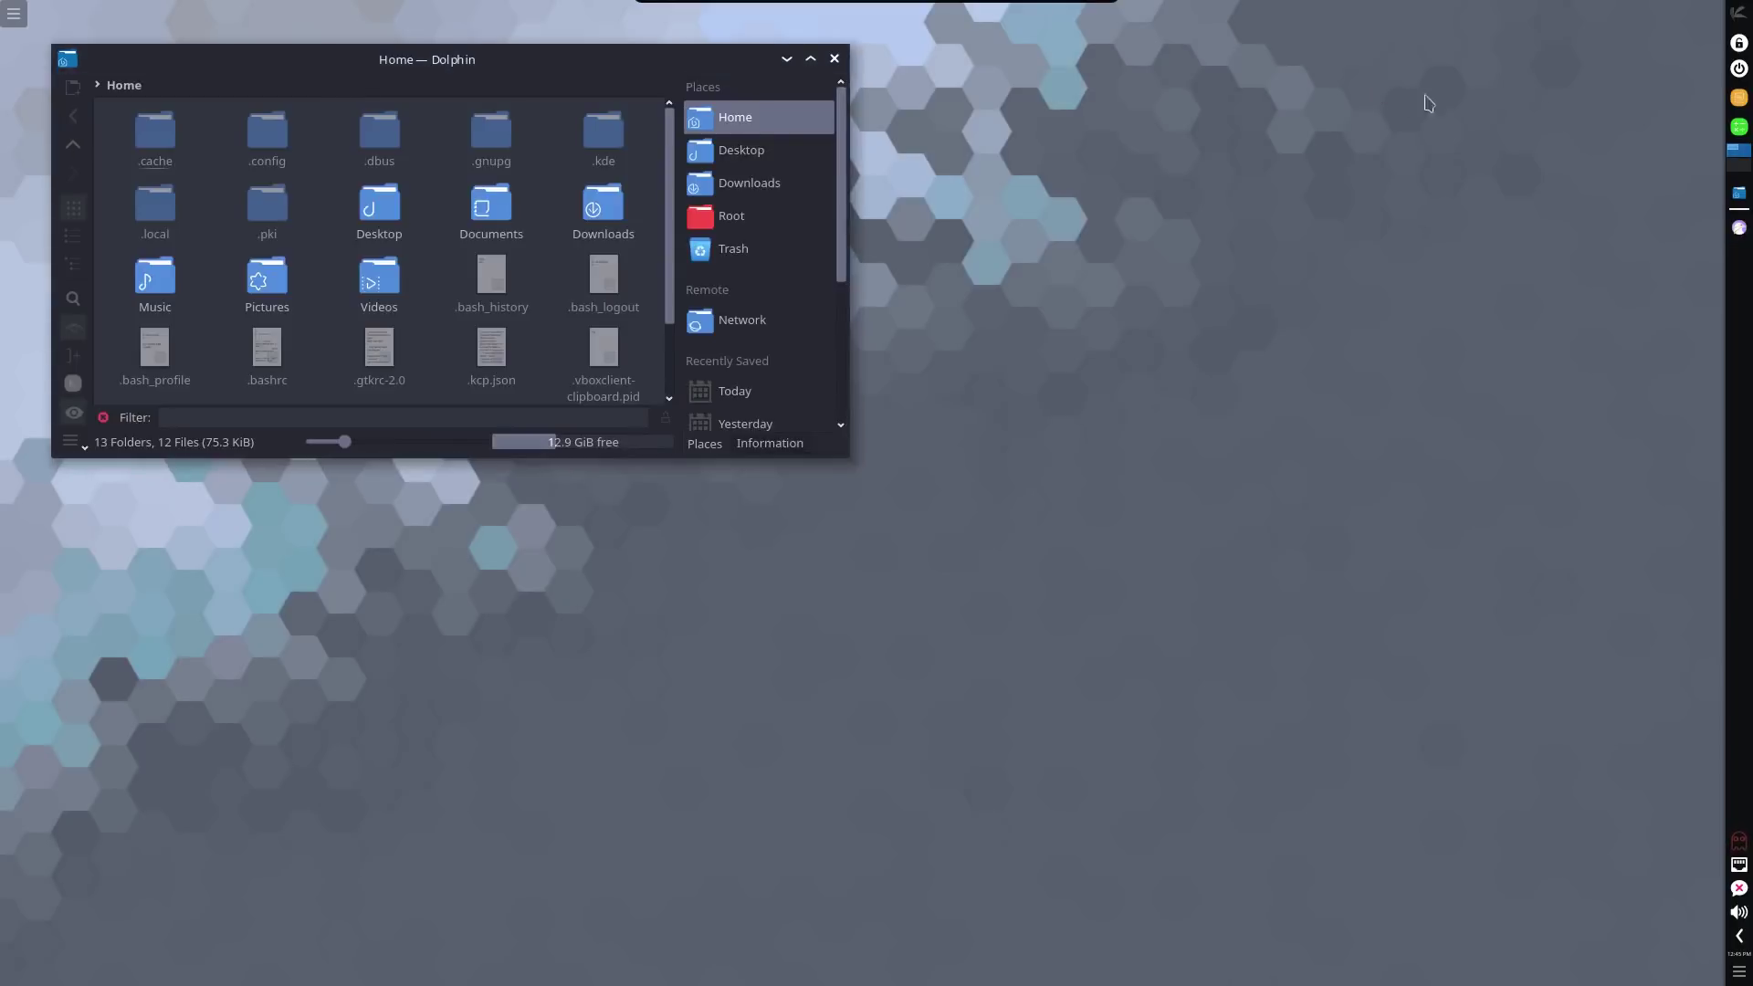
# Look through the Multimedia and Internet applications, launch skype and reposition its browser window.
pyautogui.click(1735, 13)
pyautogui.moveTo(1543, 230)
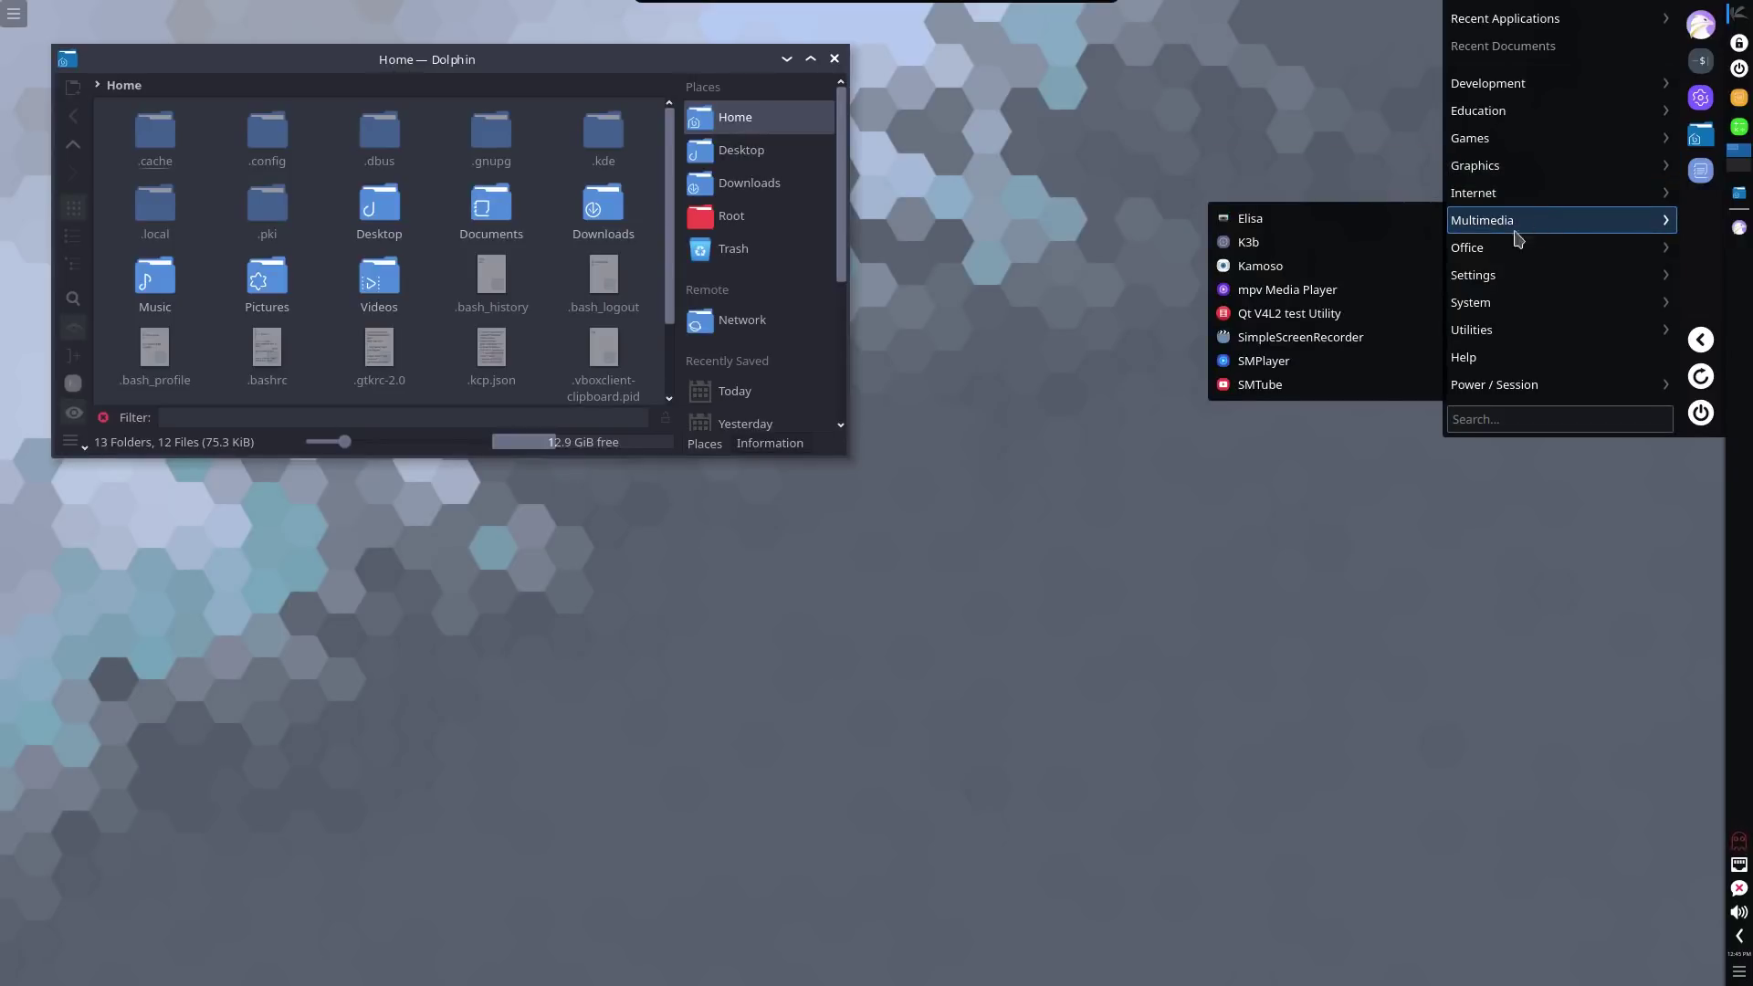
pyautogui.moveTo(1507, 203)
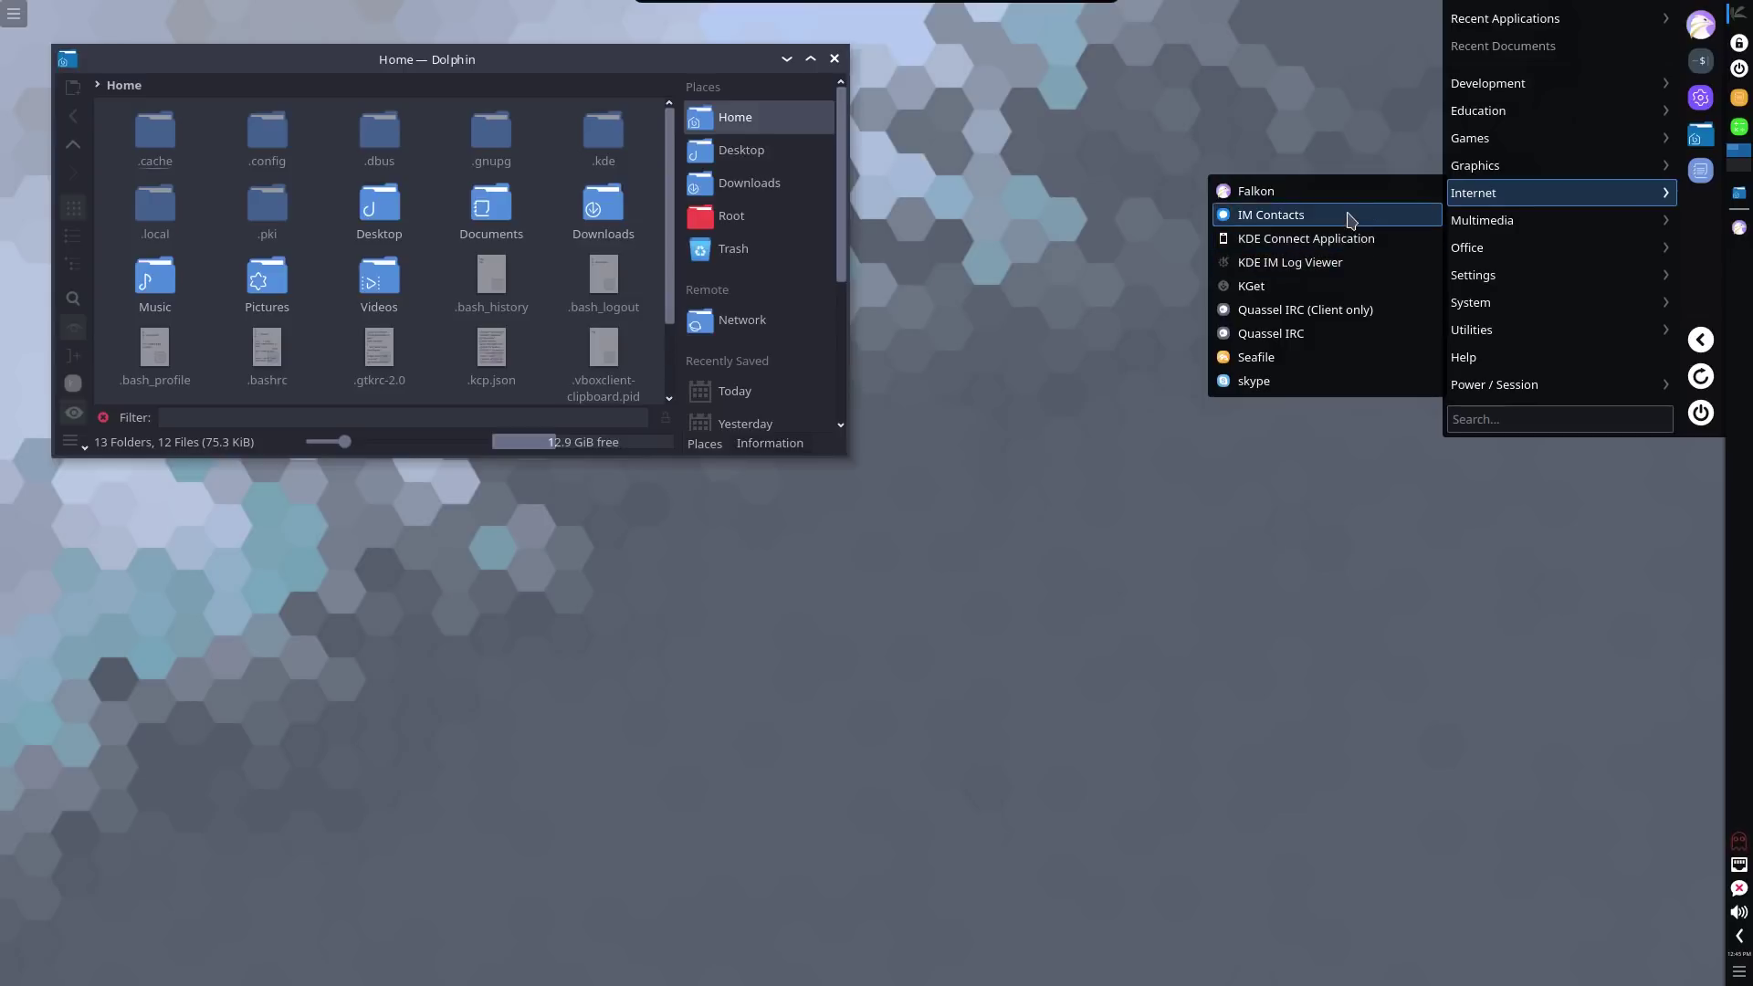
pyautogui.click(1302, 385)
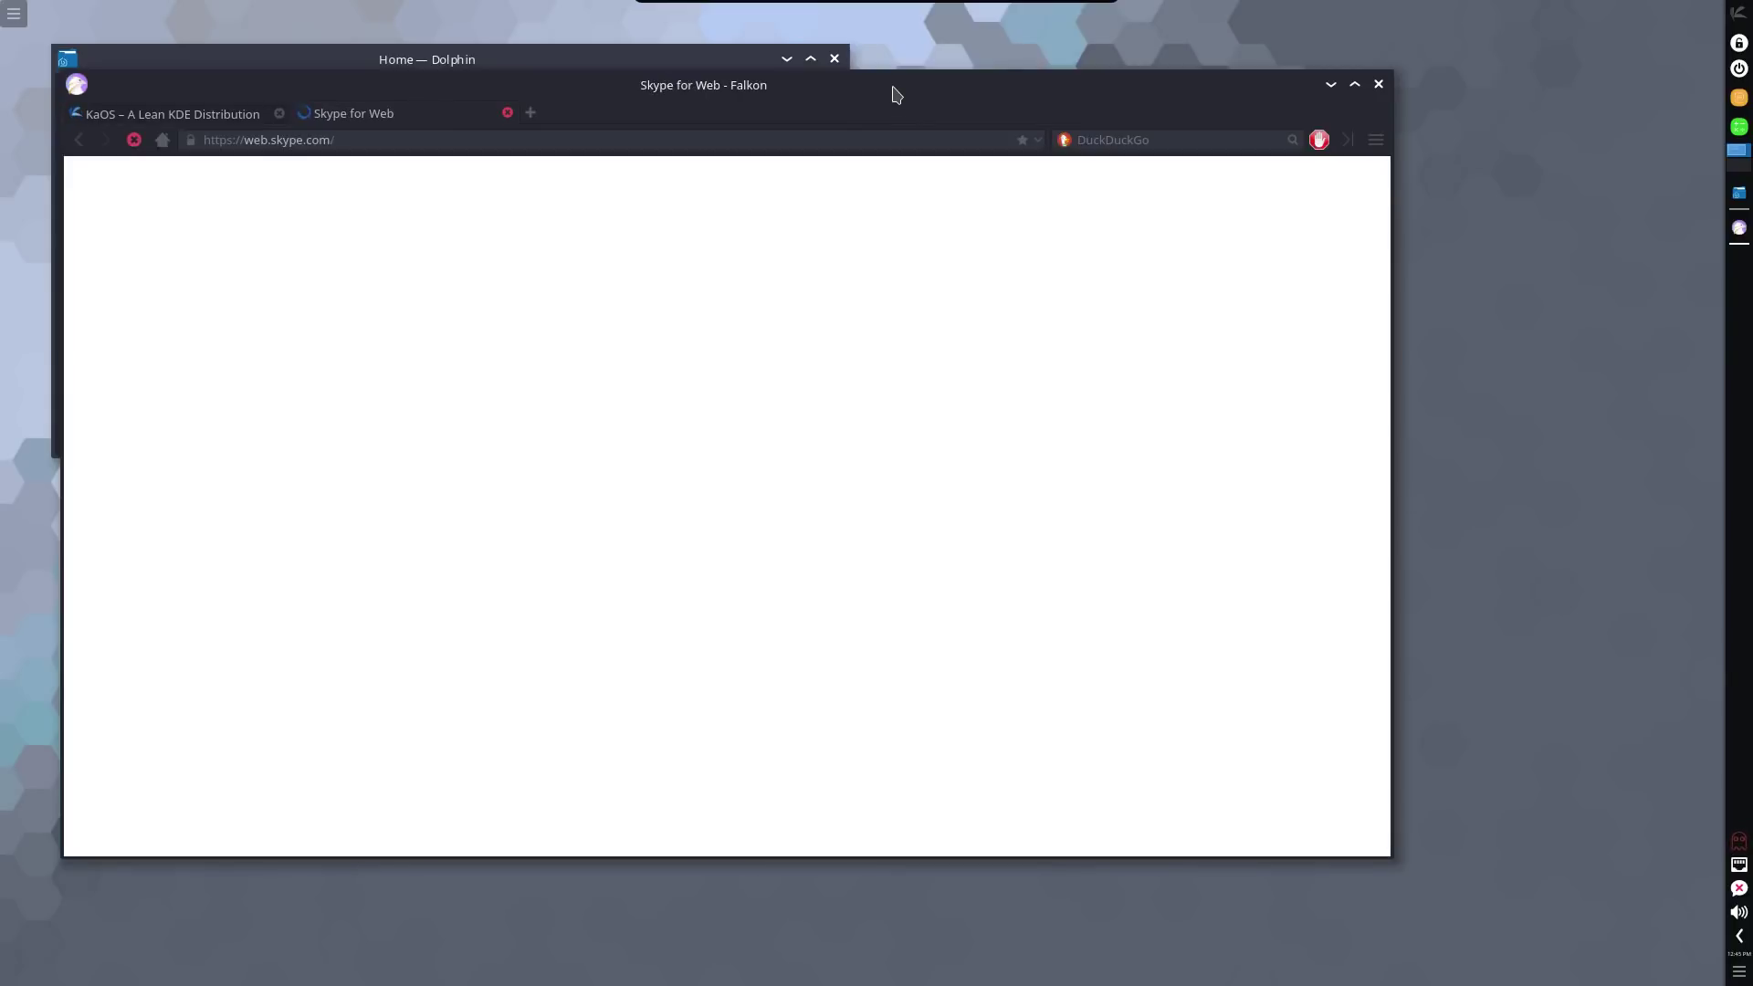
pyautogui.moveTo(887, 92); pyautogui.dragTo(950, 176)
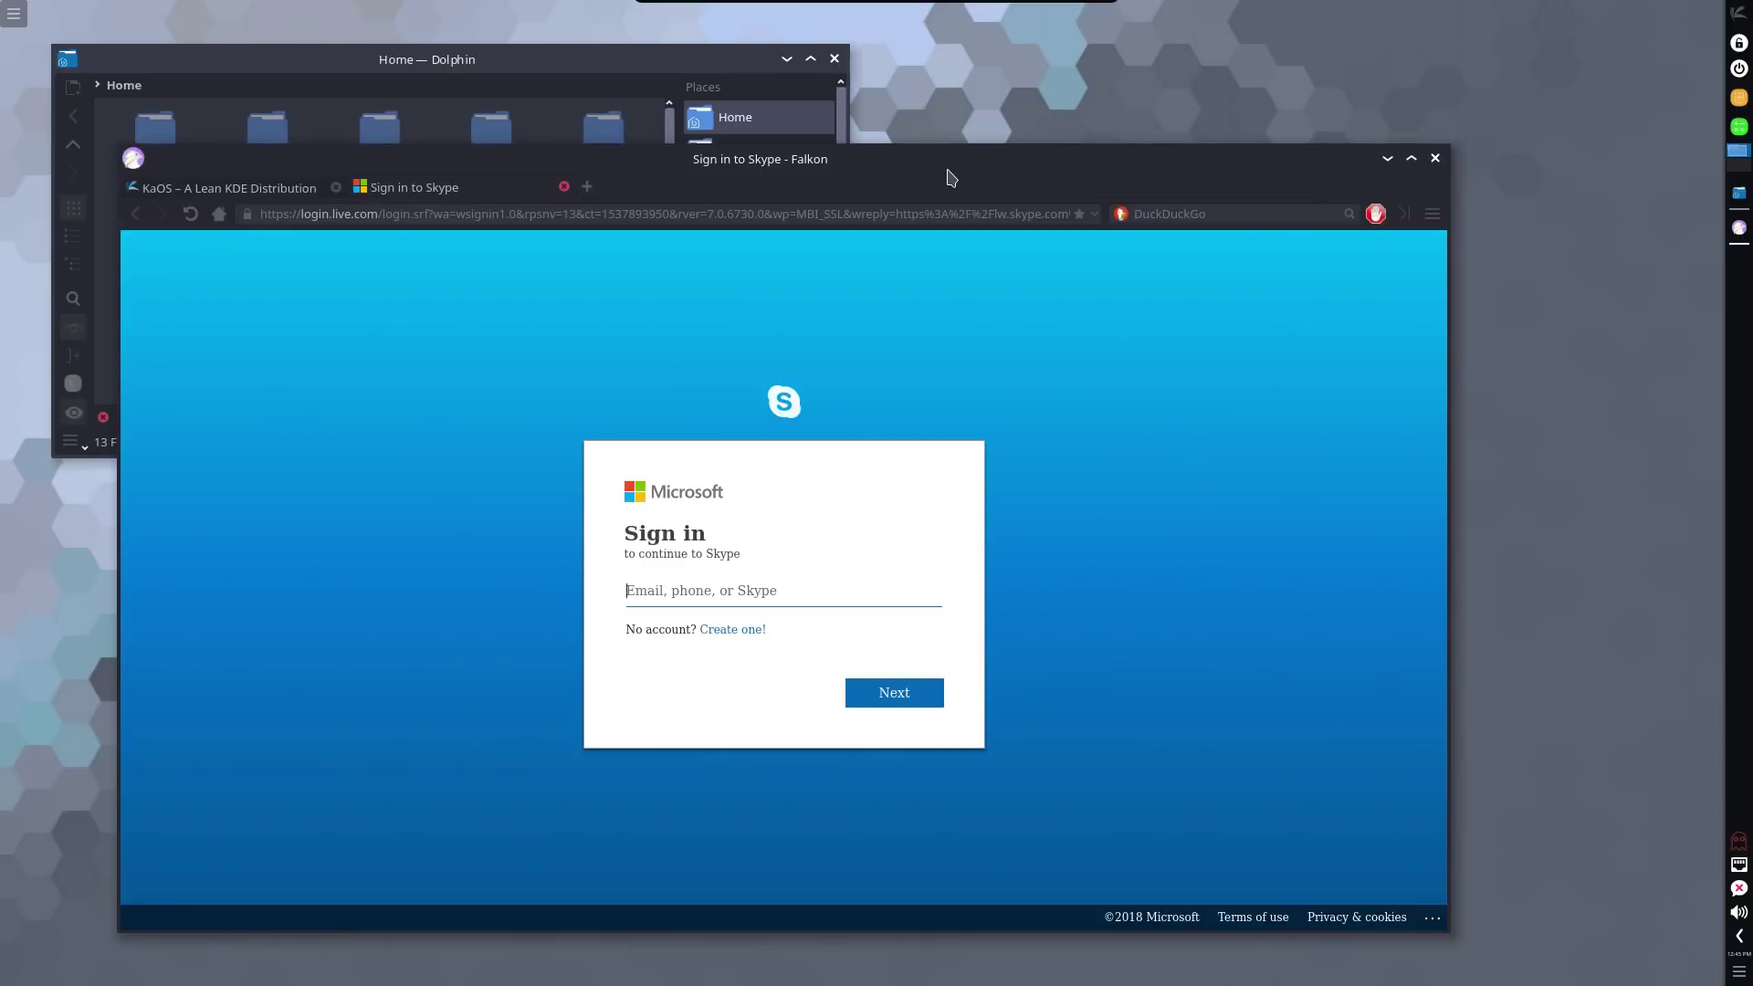
# Look through the Office and Settings categories, launch System Settings and close the Skype sign-in browser window.
pyautogui.click(1740, 9)
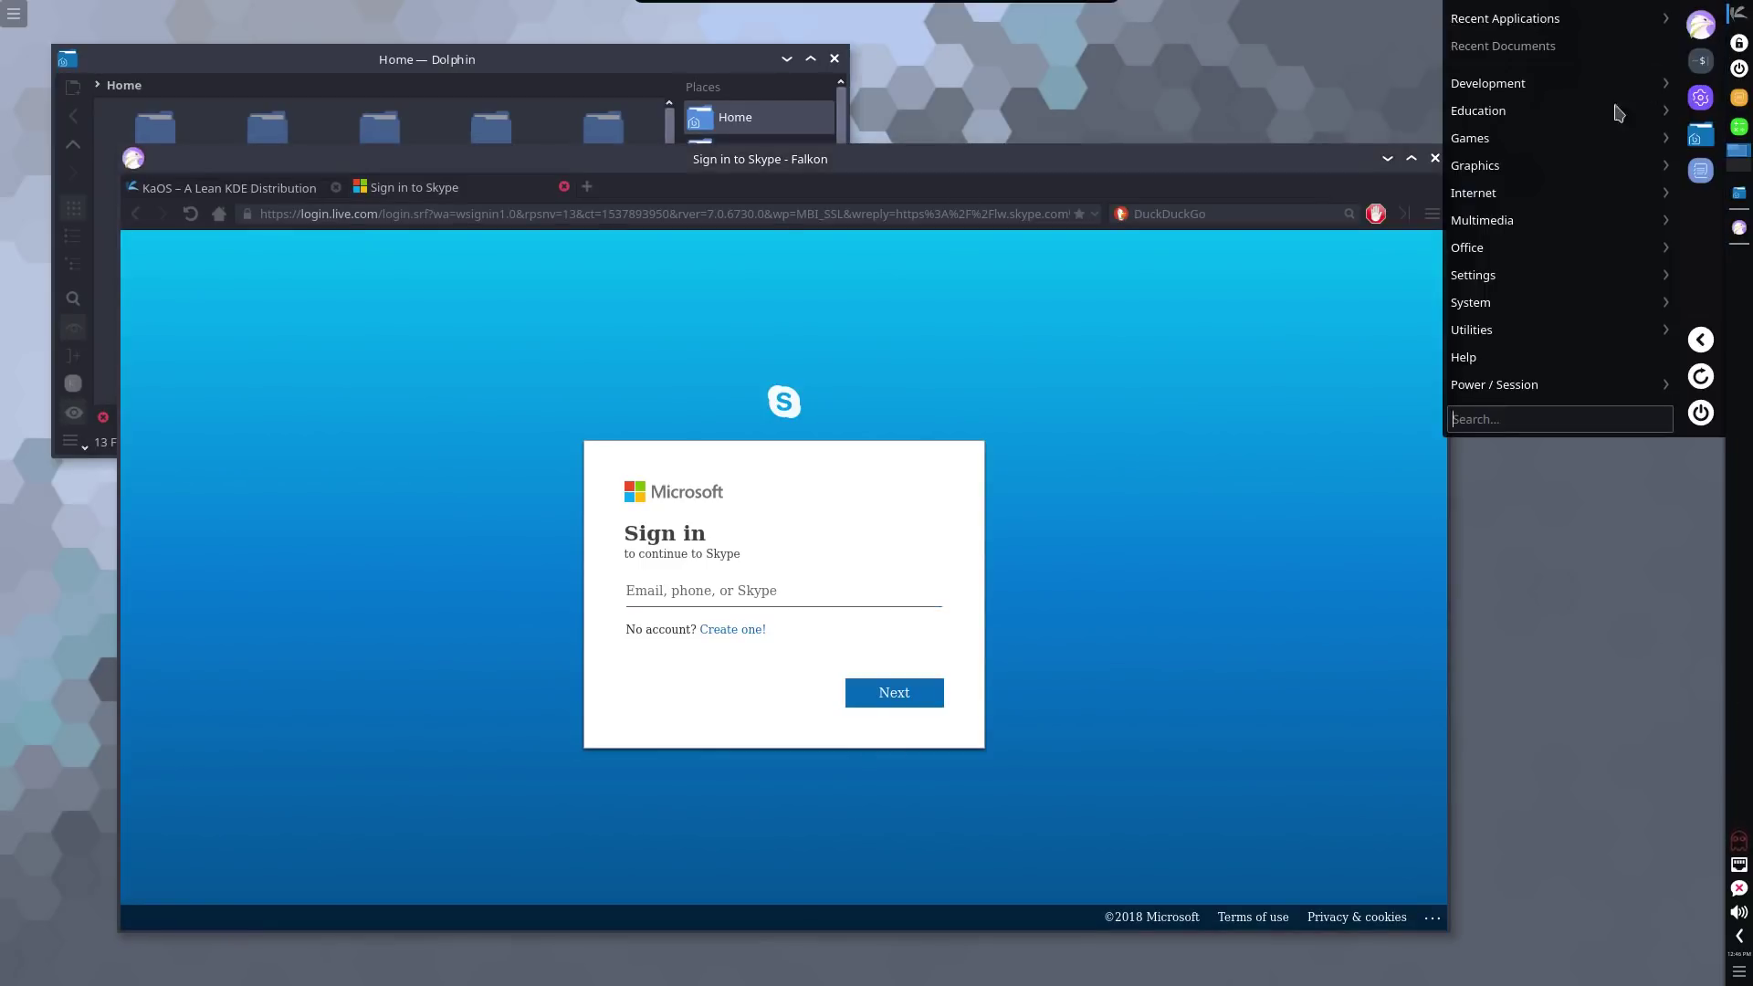
pyautogui.moveTo(1513, 308)
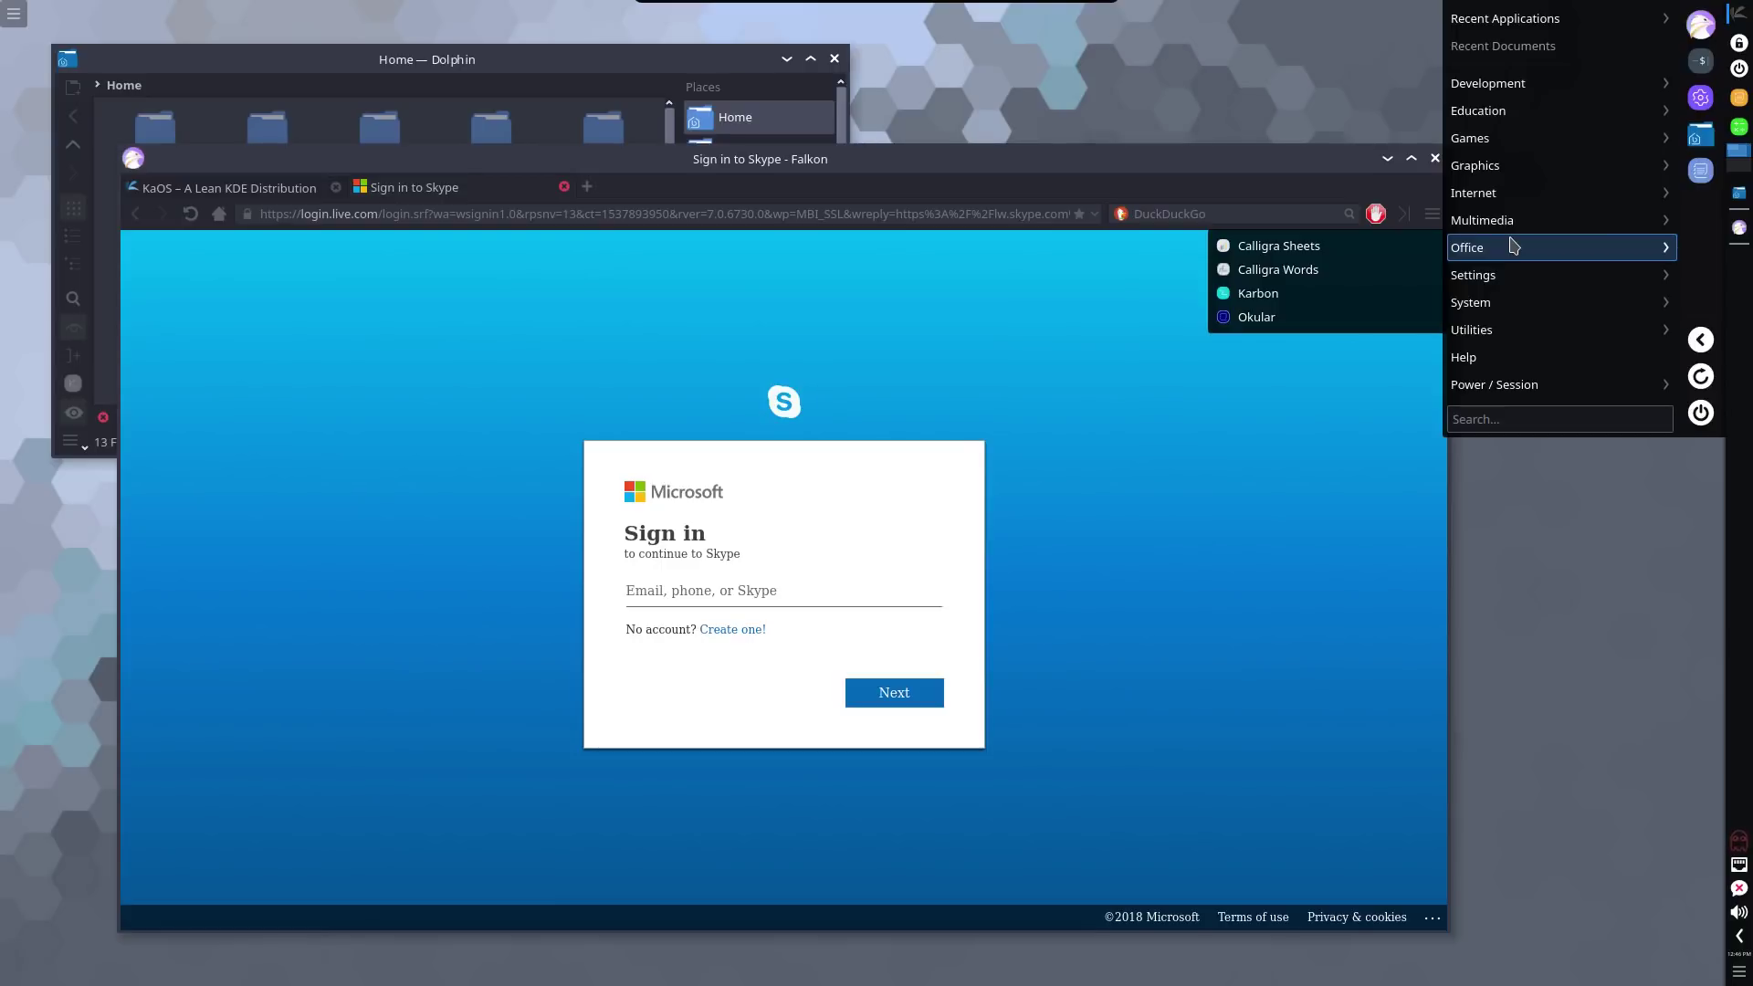
pyautogui.moveTo(1503, 277)
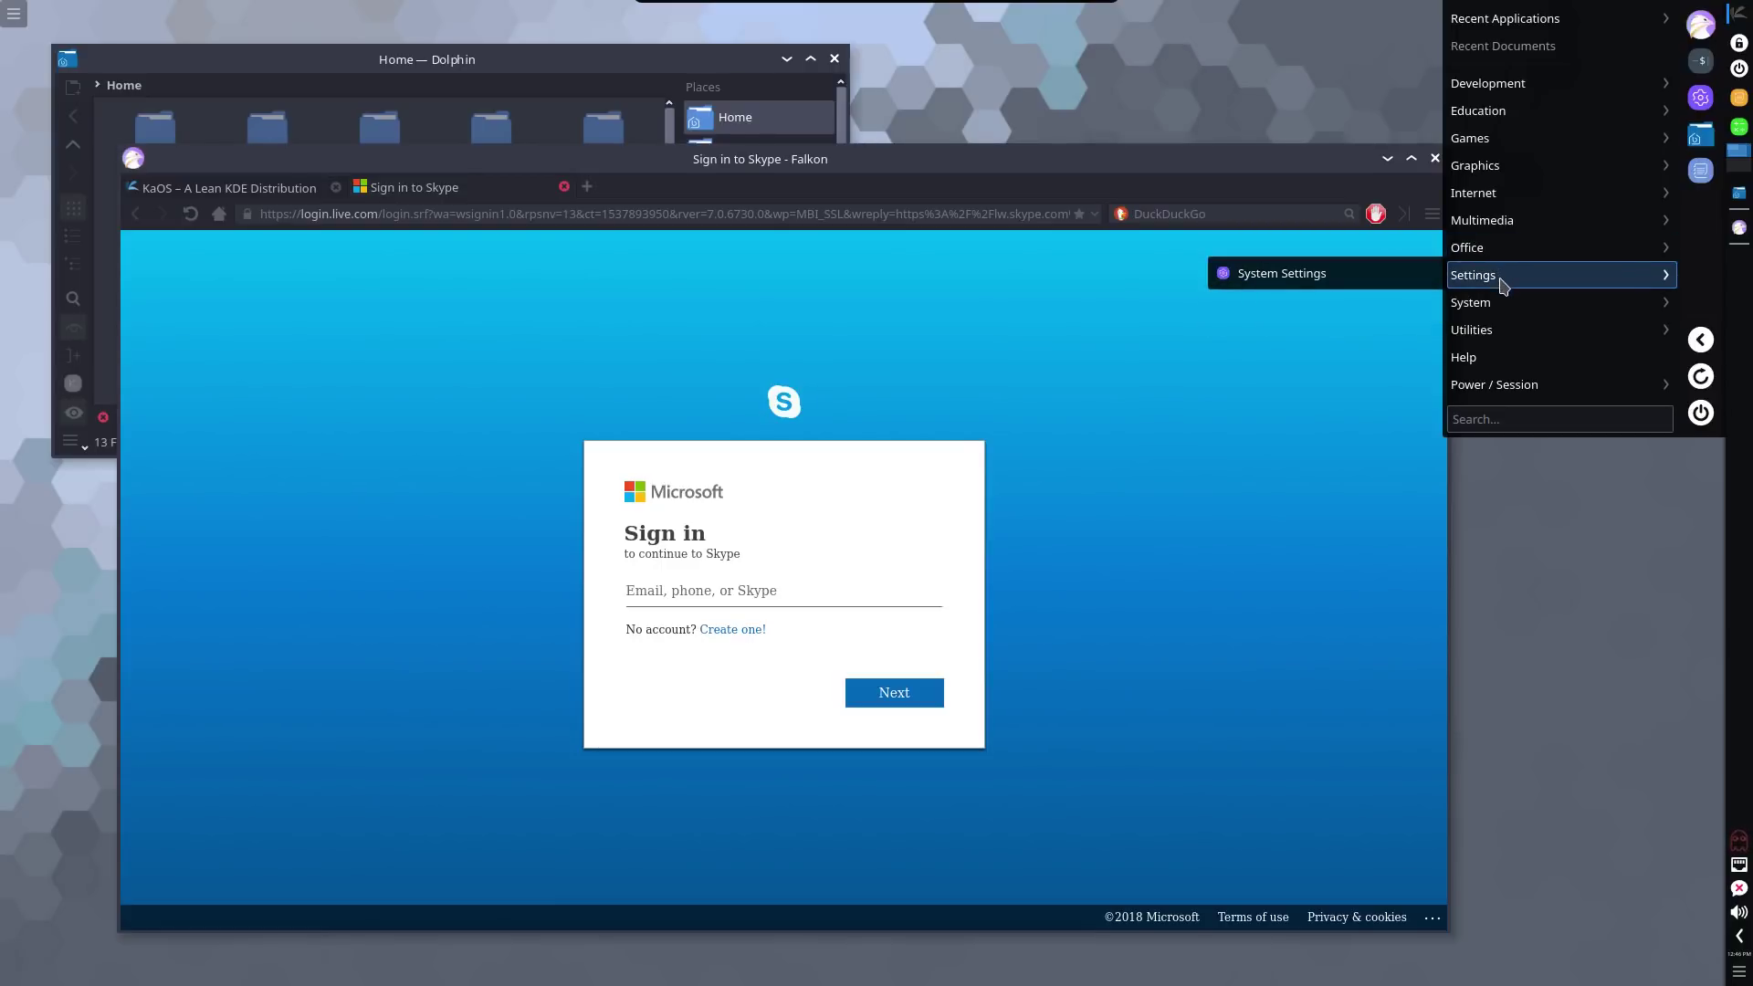
pyautogui.click(1344, 273)
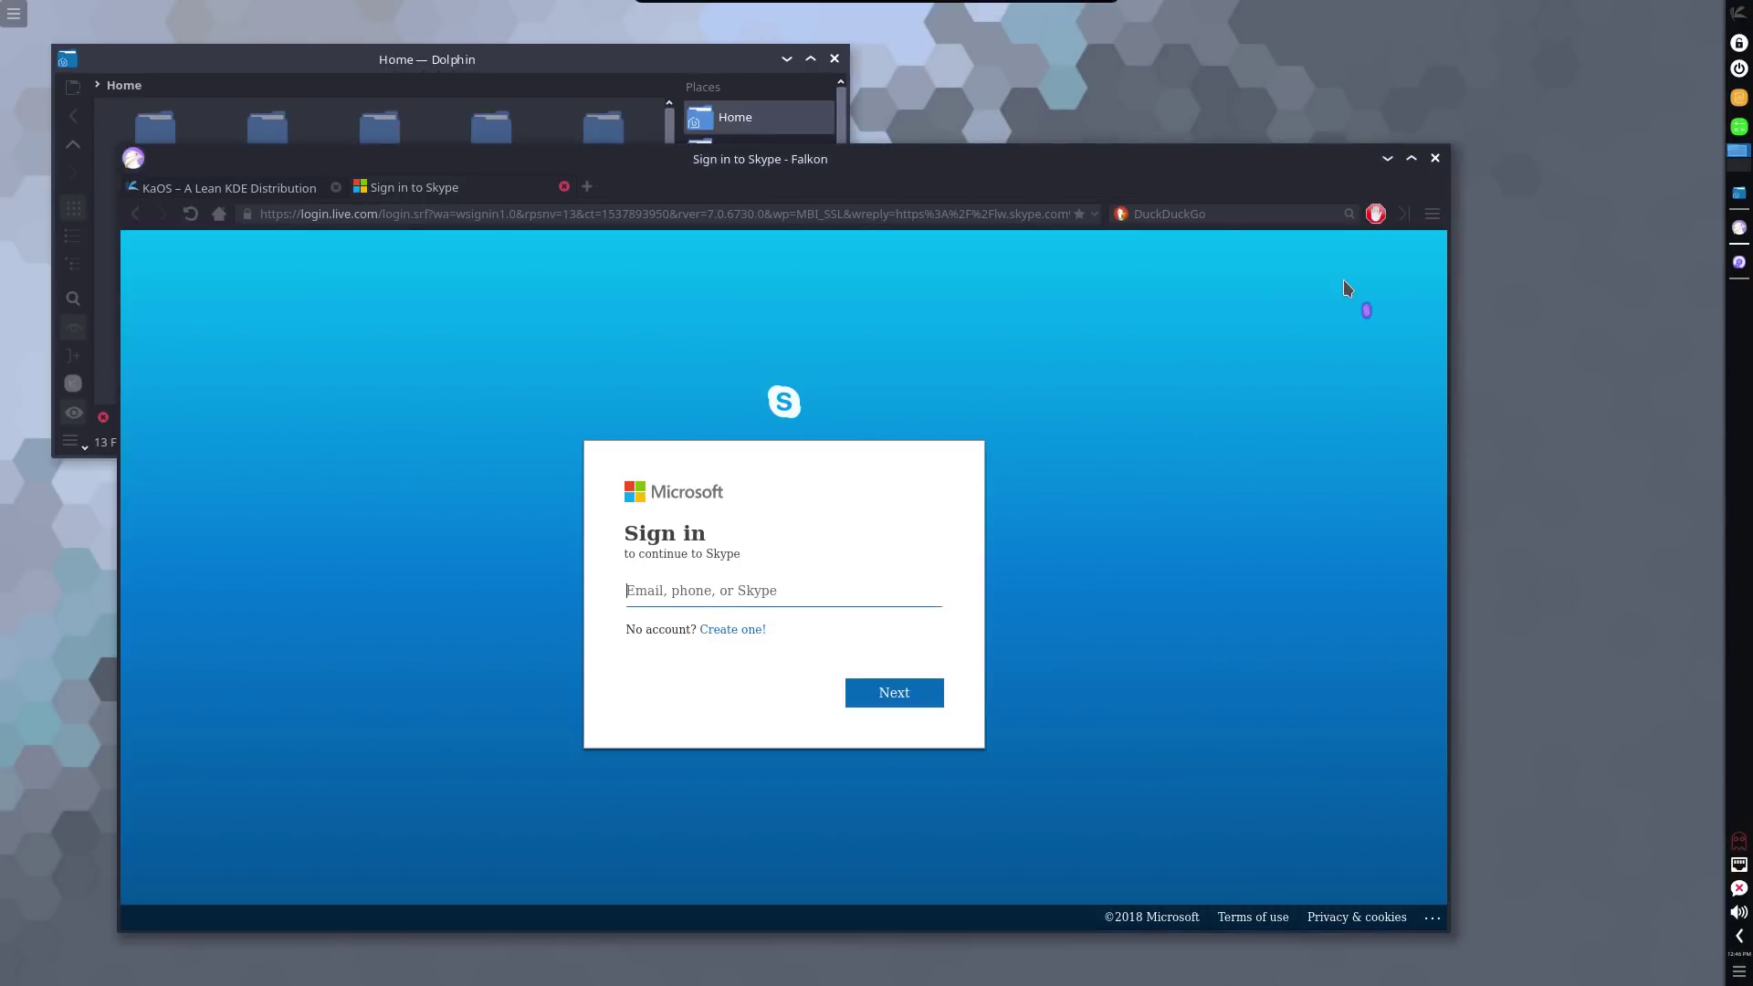
pyautogui.moveTo(962, 176); pyautogui.dragTo(720, 254)
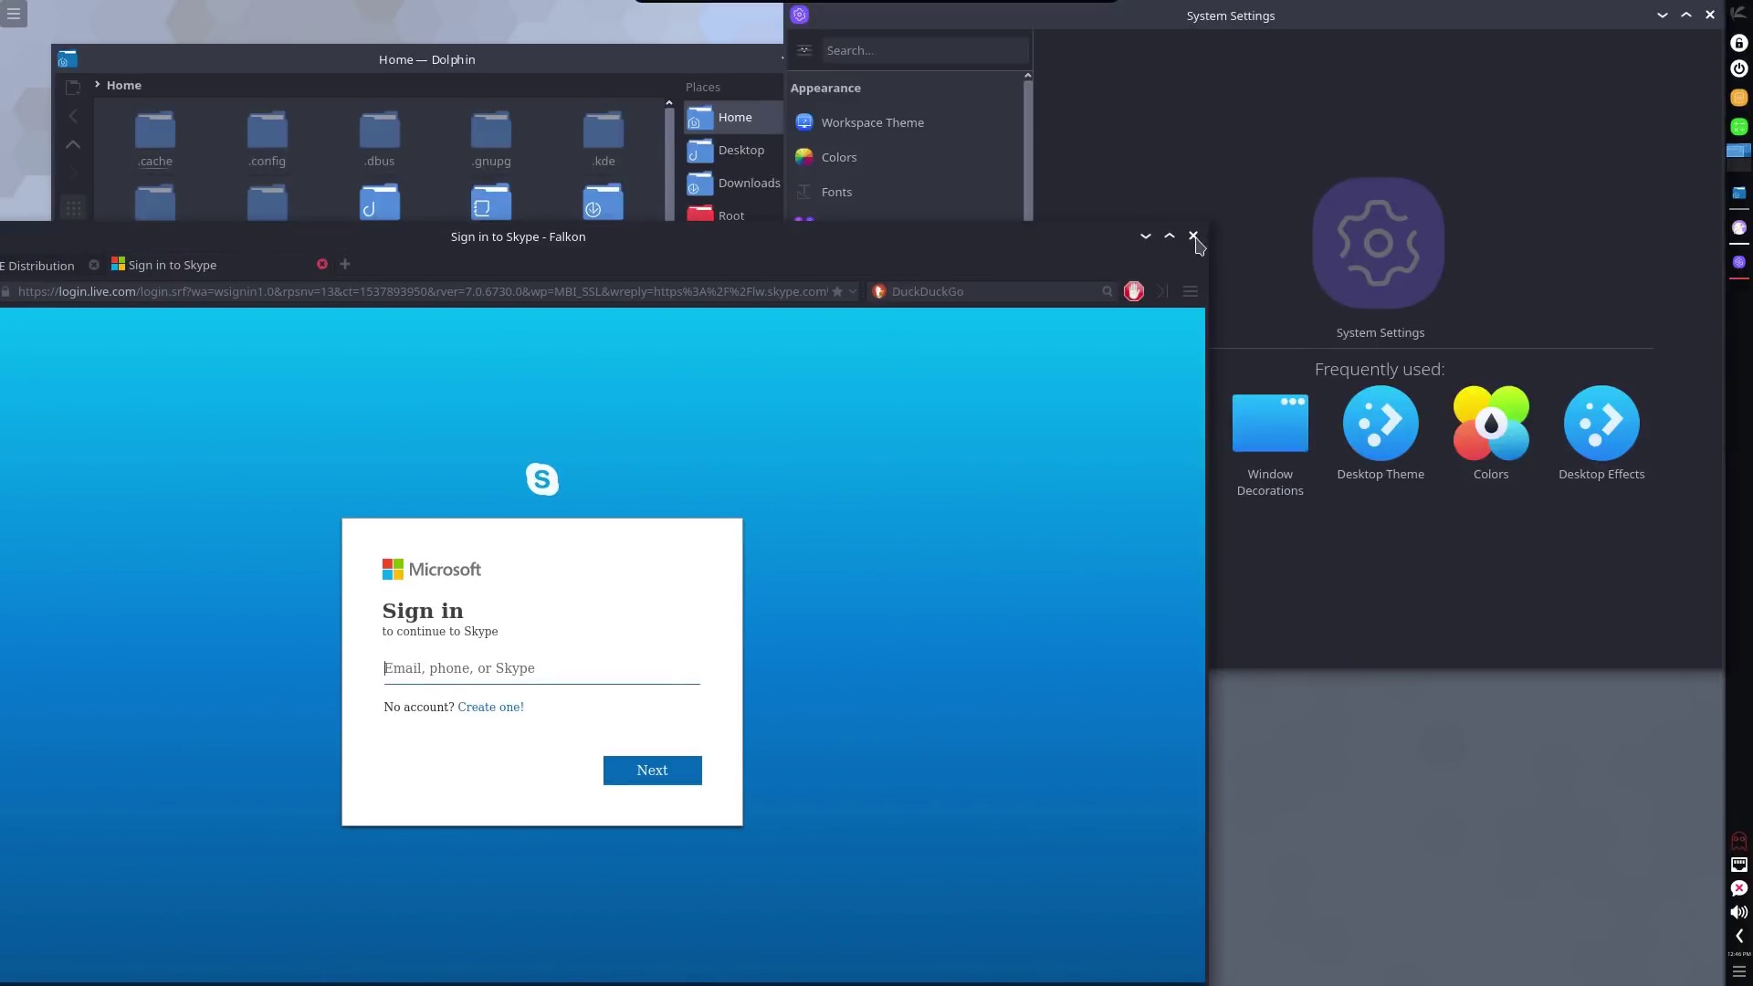
pyautogui.click(1194, 235)
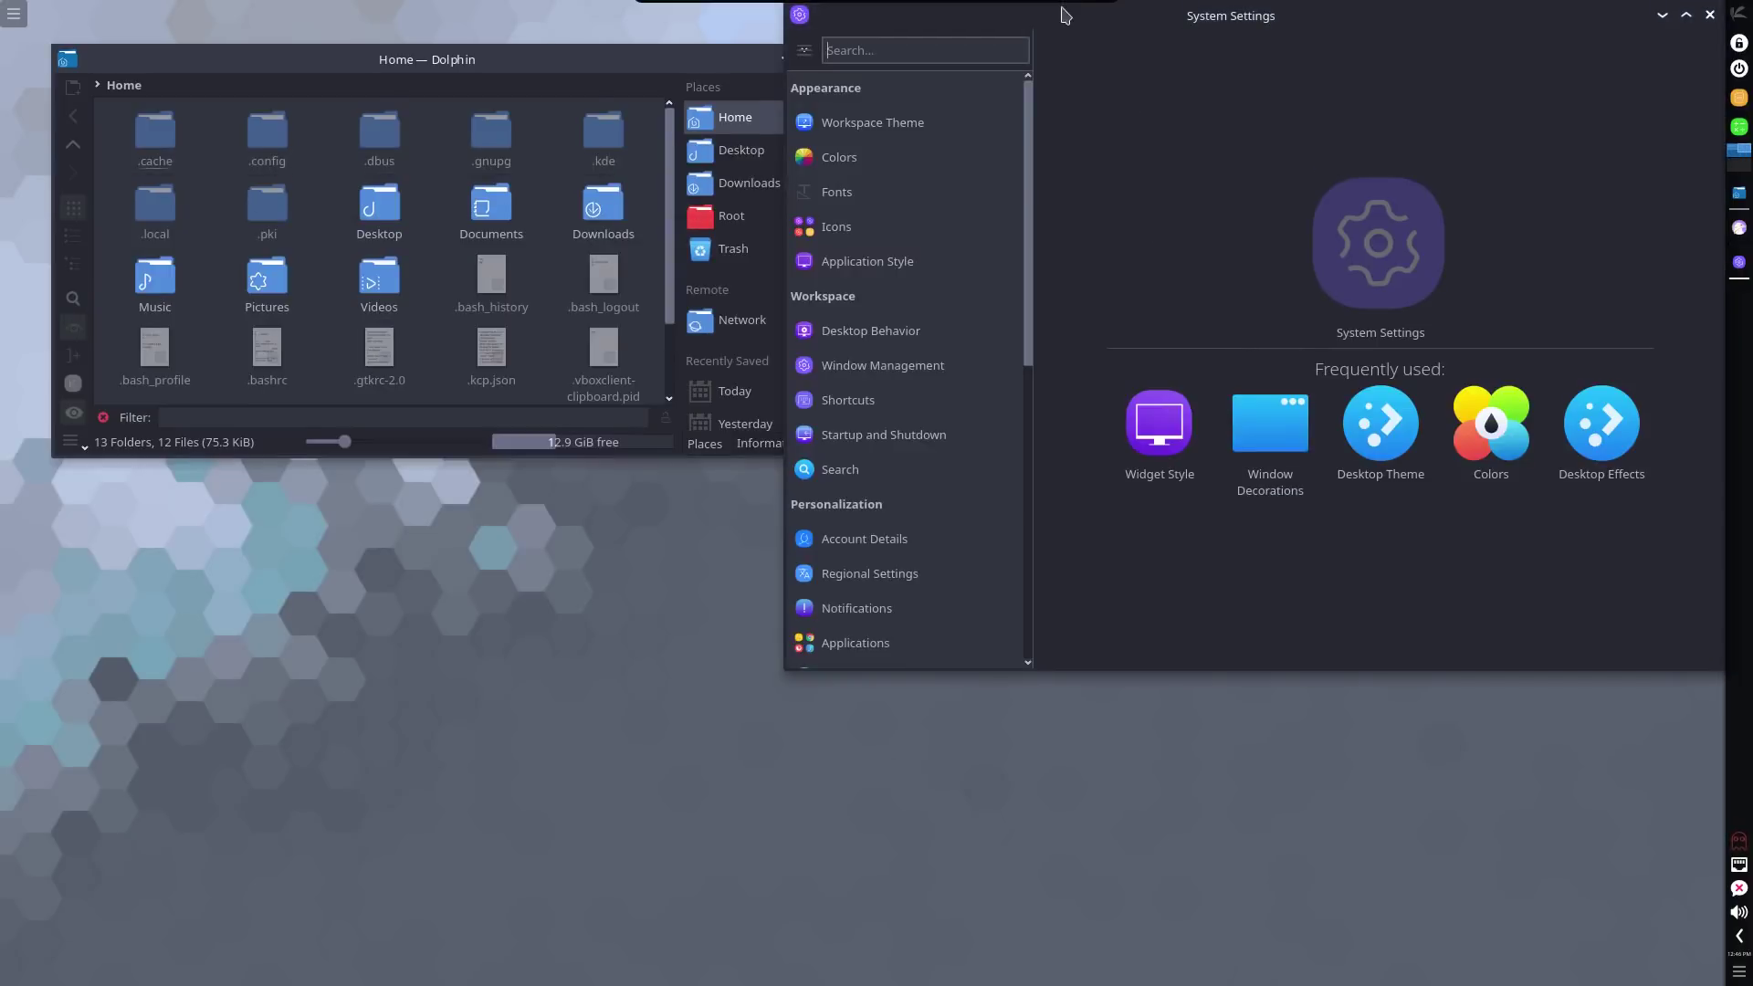
# Move the System Settings window toward the middle of the desktop and open the Workspace Theme settings.
pyautogui.moveTo(1030, 19); pyautogui.dragTo(803, 131)
pyautogui.moveTo(656, 145); pyautogui.dragTo(655, 153)
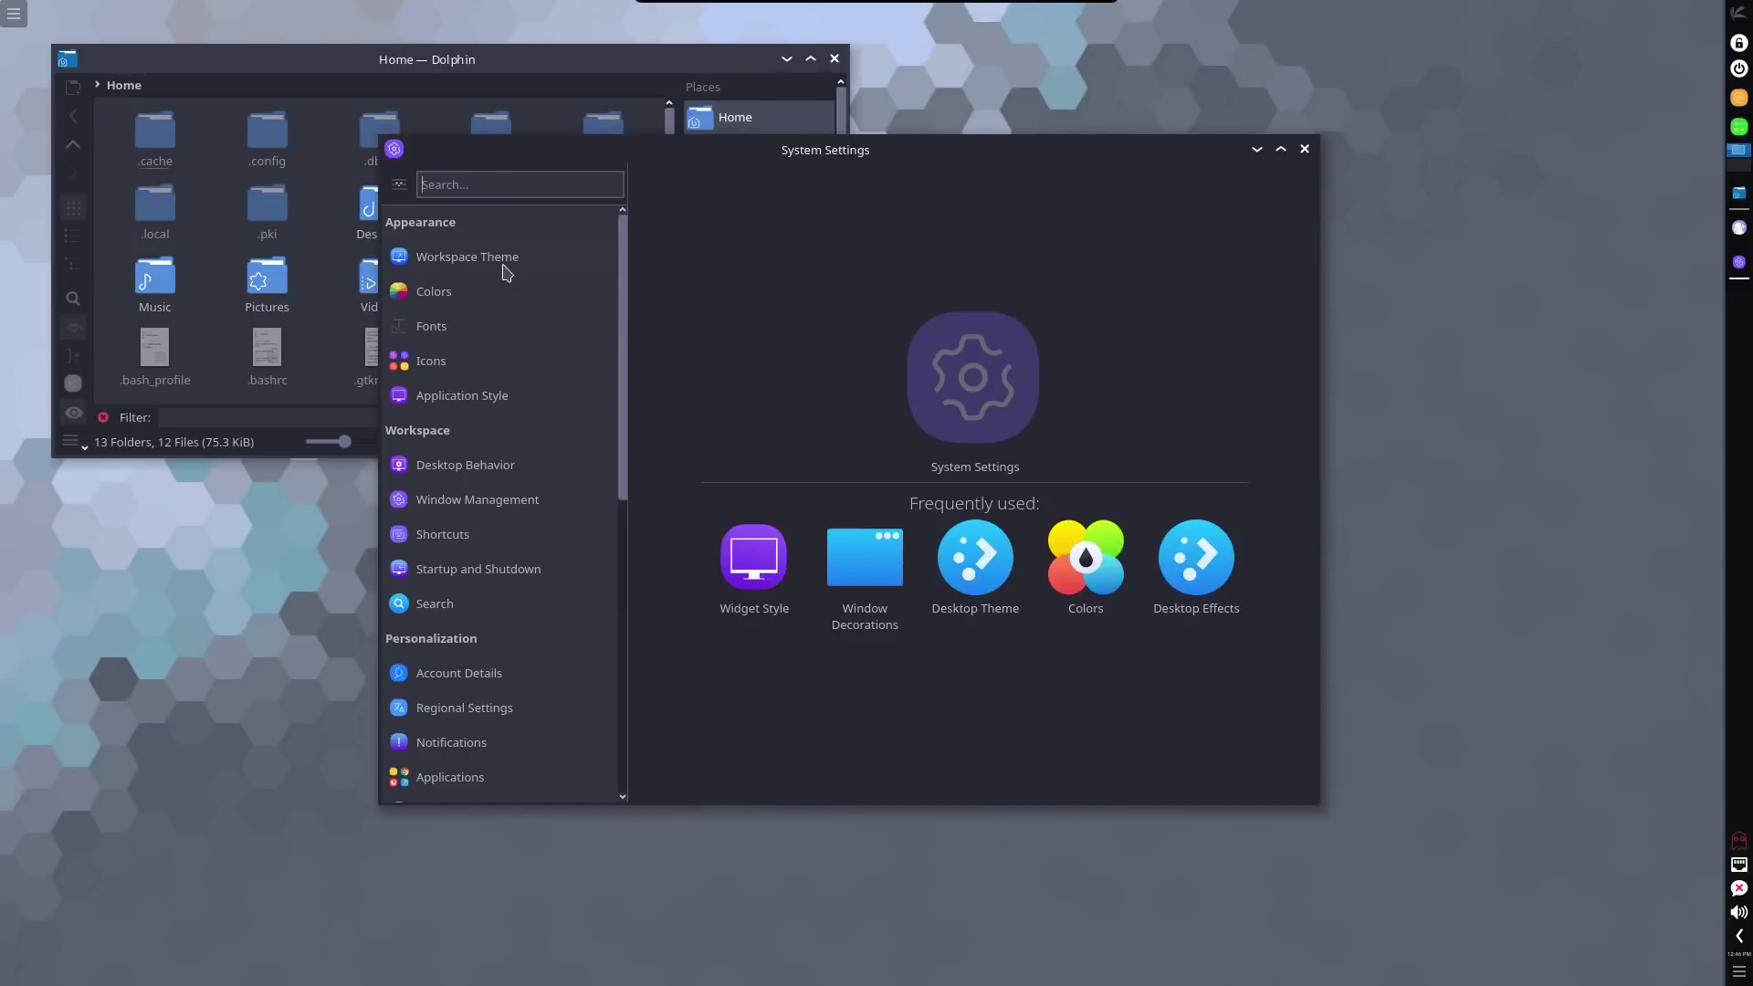
pyautogui.moveTo(459, 271)
pyautogui.click(458, 265)
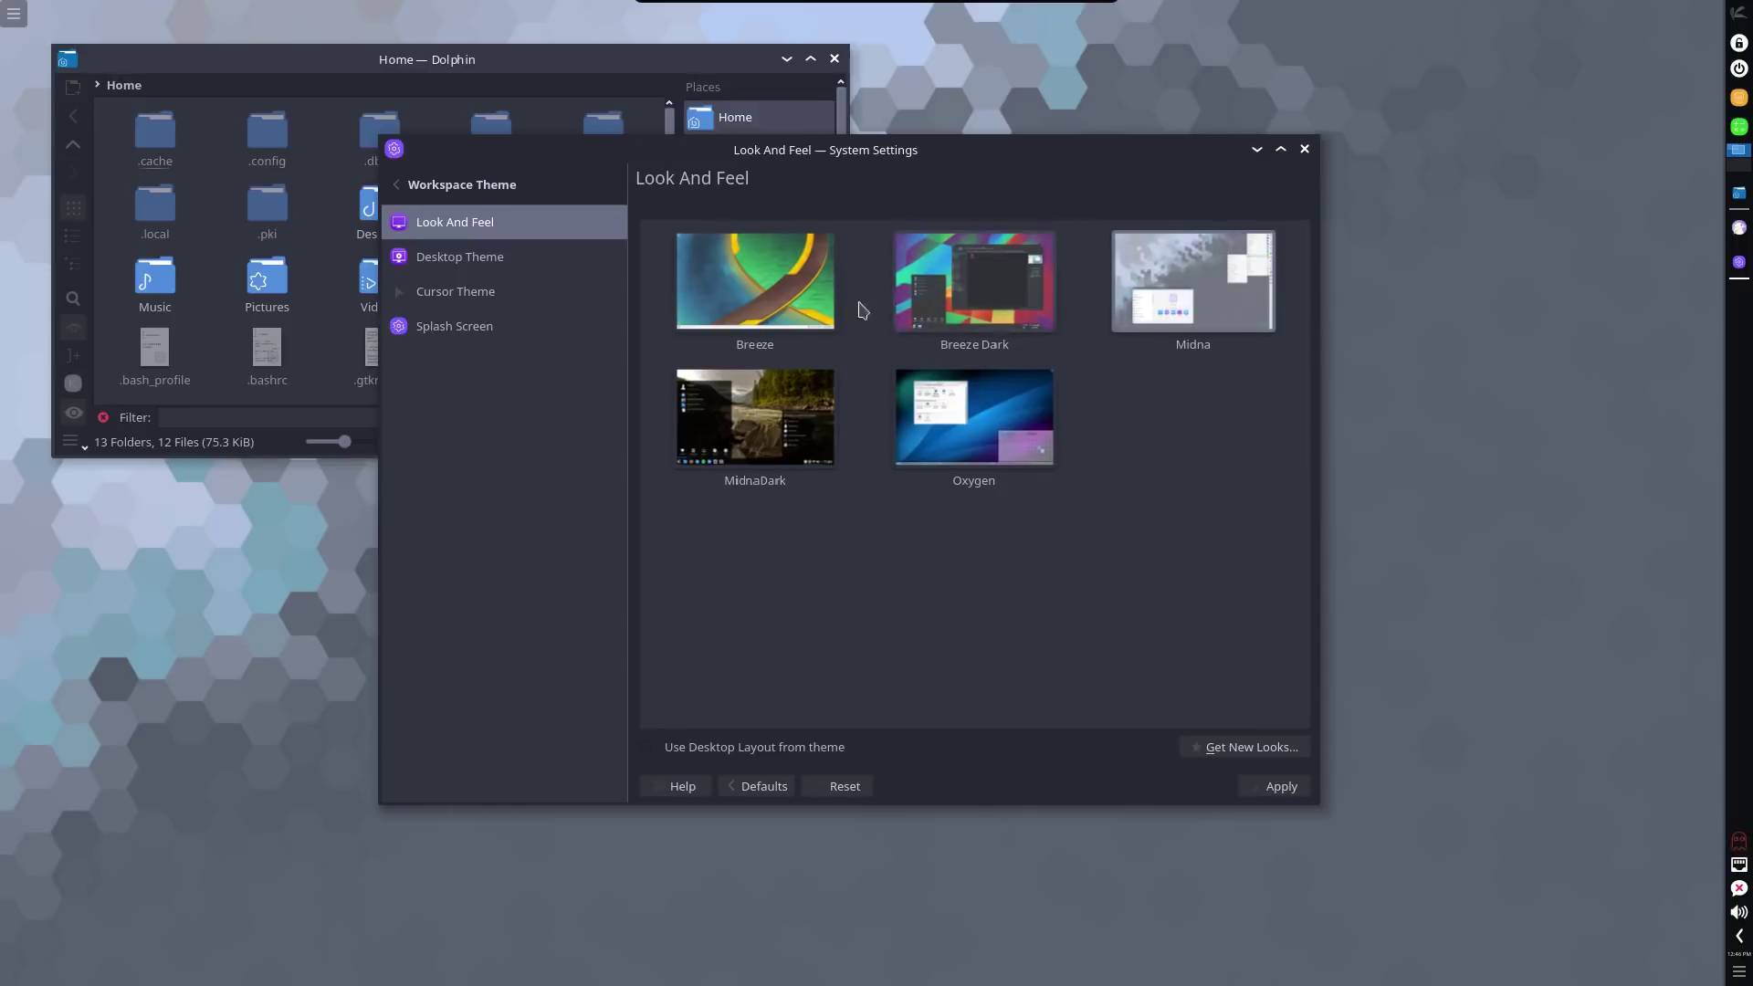
# Review the available desktop and cursor themes and open the online catalogue of new cursor themes.
pyautogui.click(437, 266)
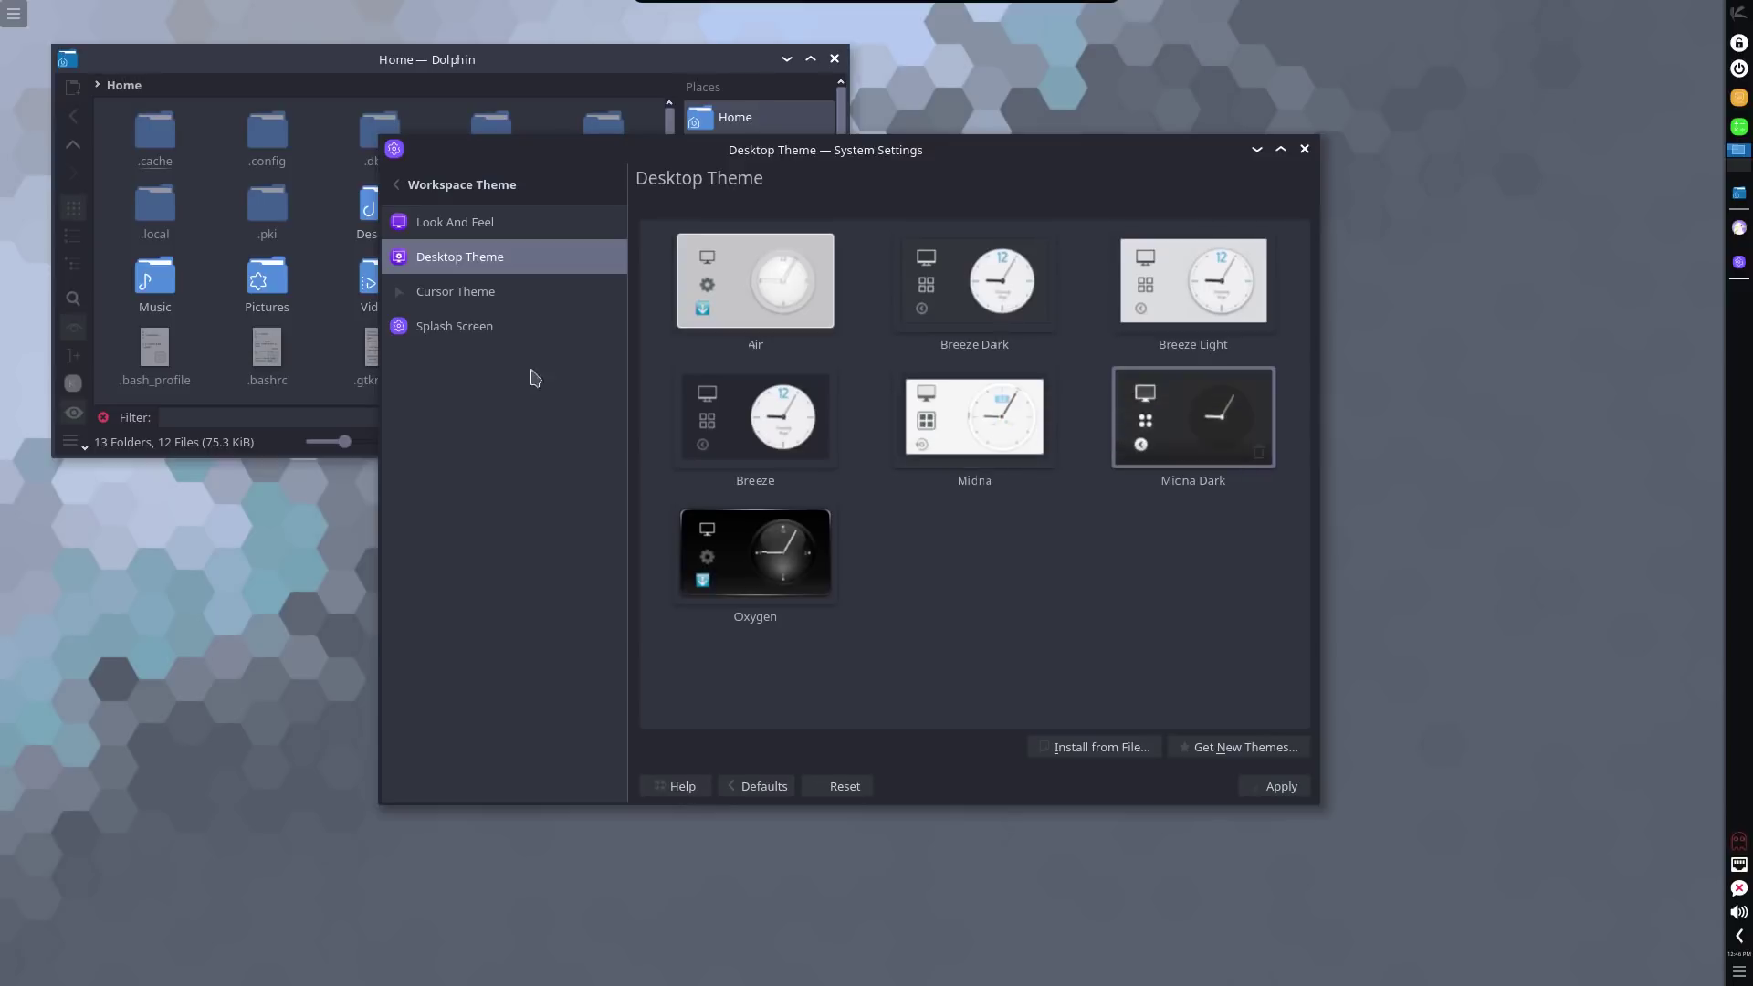
pyautogui.click(474, 300)
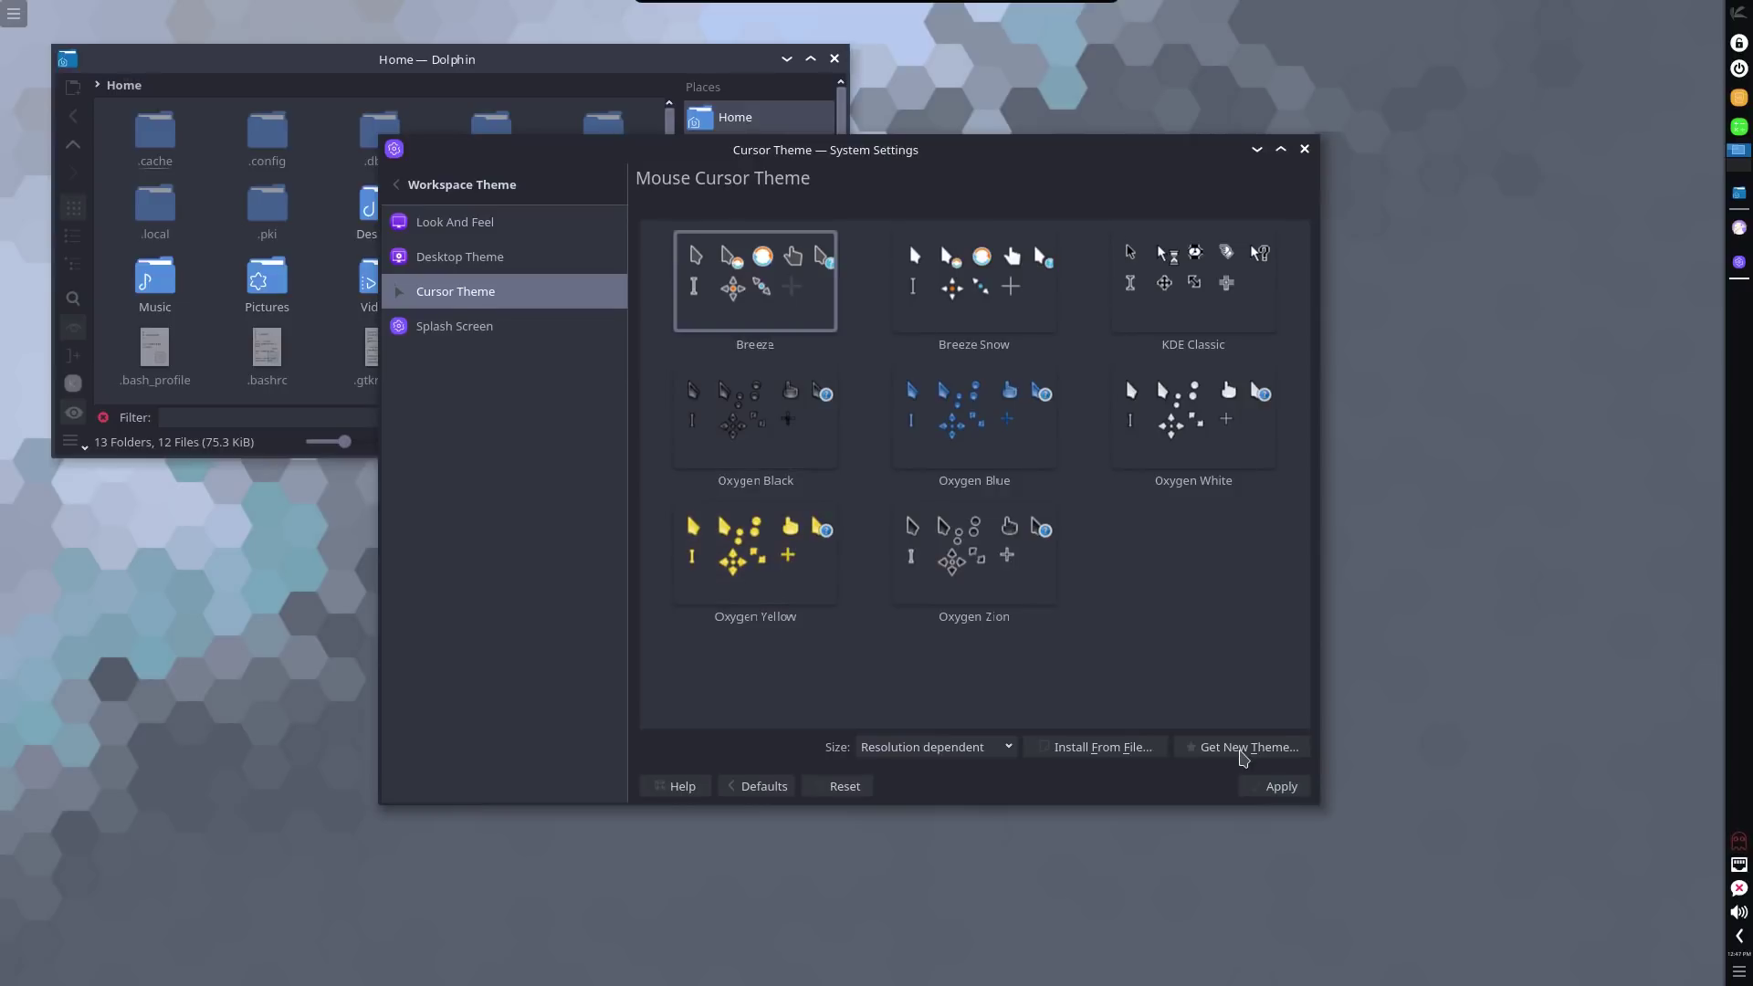
pyautogui.click(1242, 749)
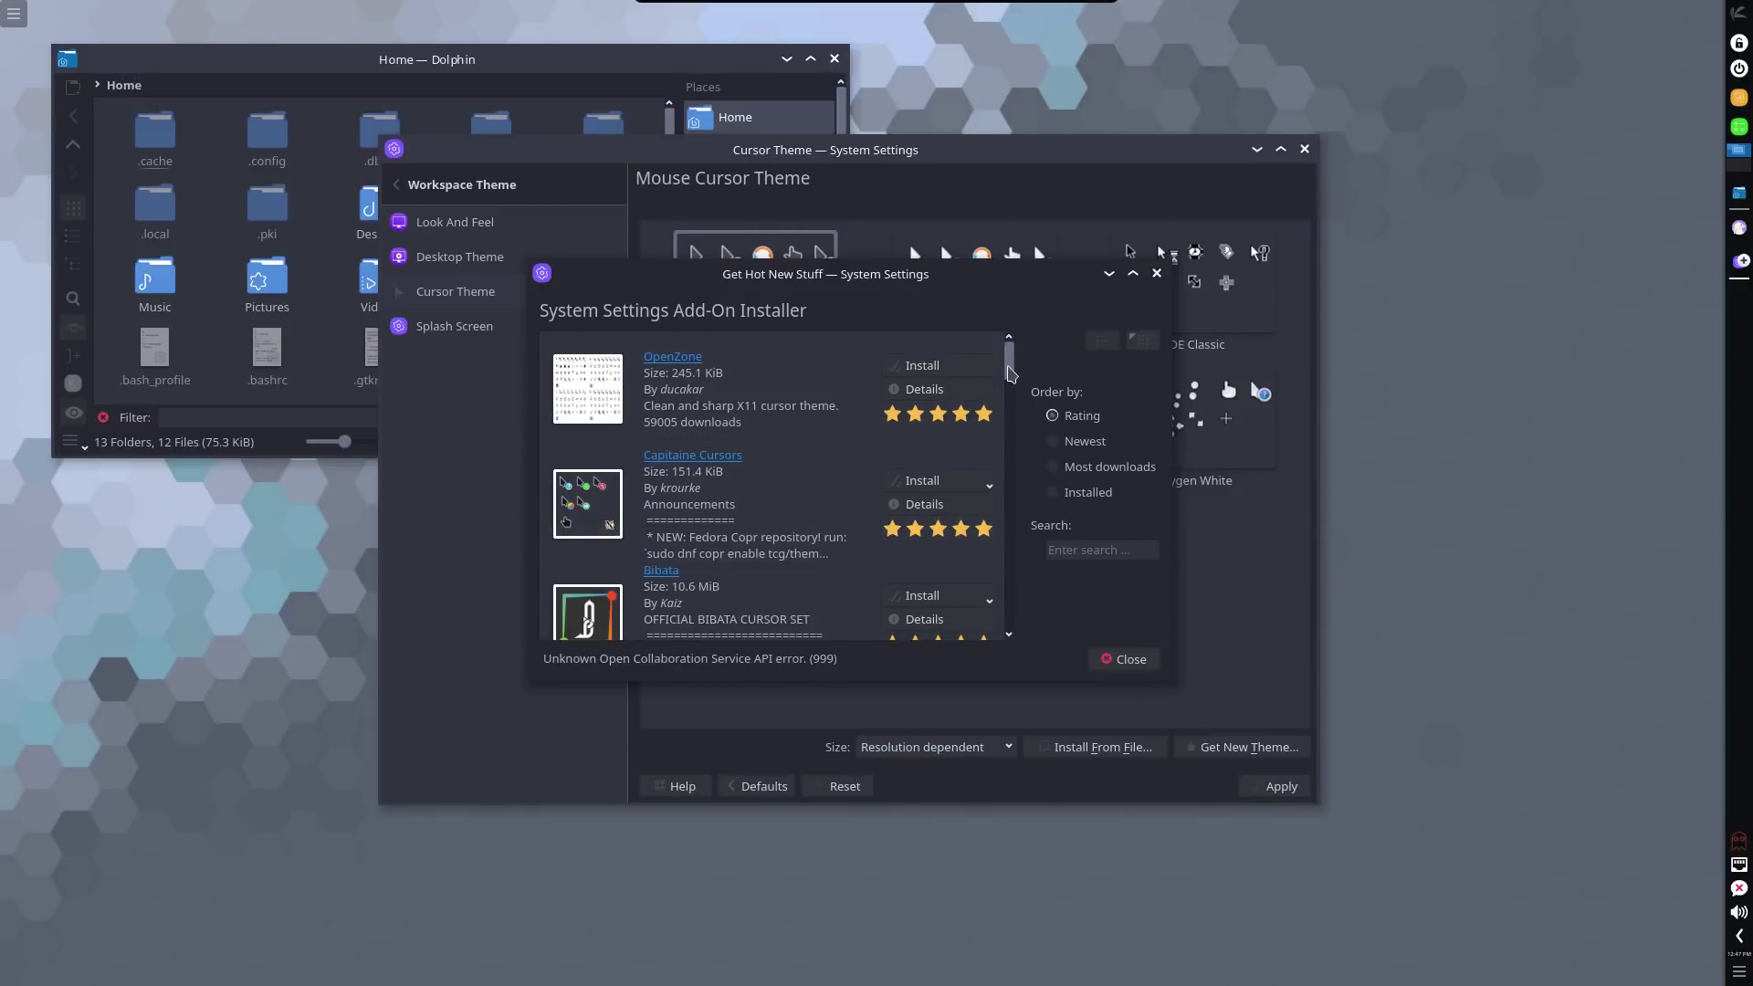
# Install the Capitaine Cursors theme from capitaine-cursors-r2.1.tar.gz and close the add-on installer.
pyautogui.scroll(-3, 1011, 374)
pyautogui.scroll(2, 815, 465)
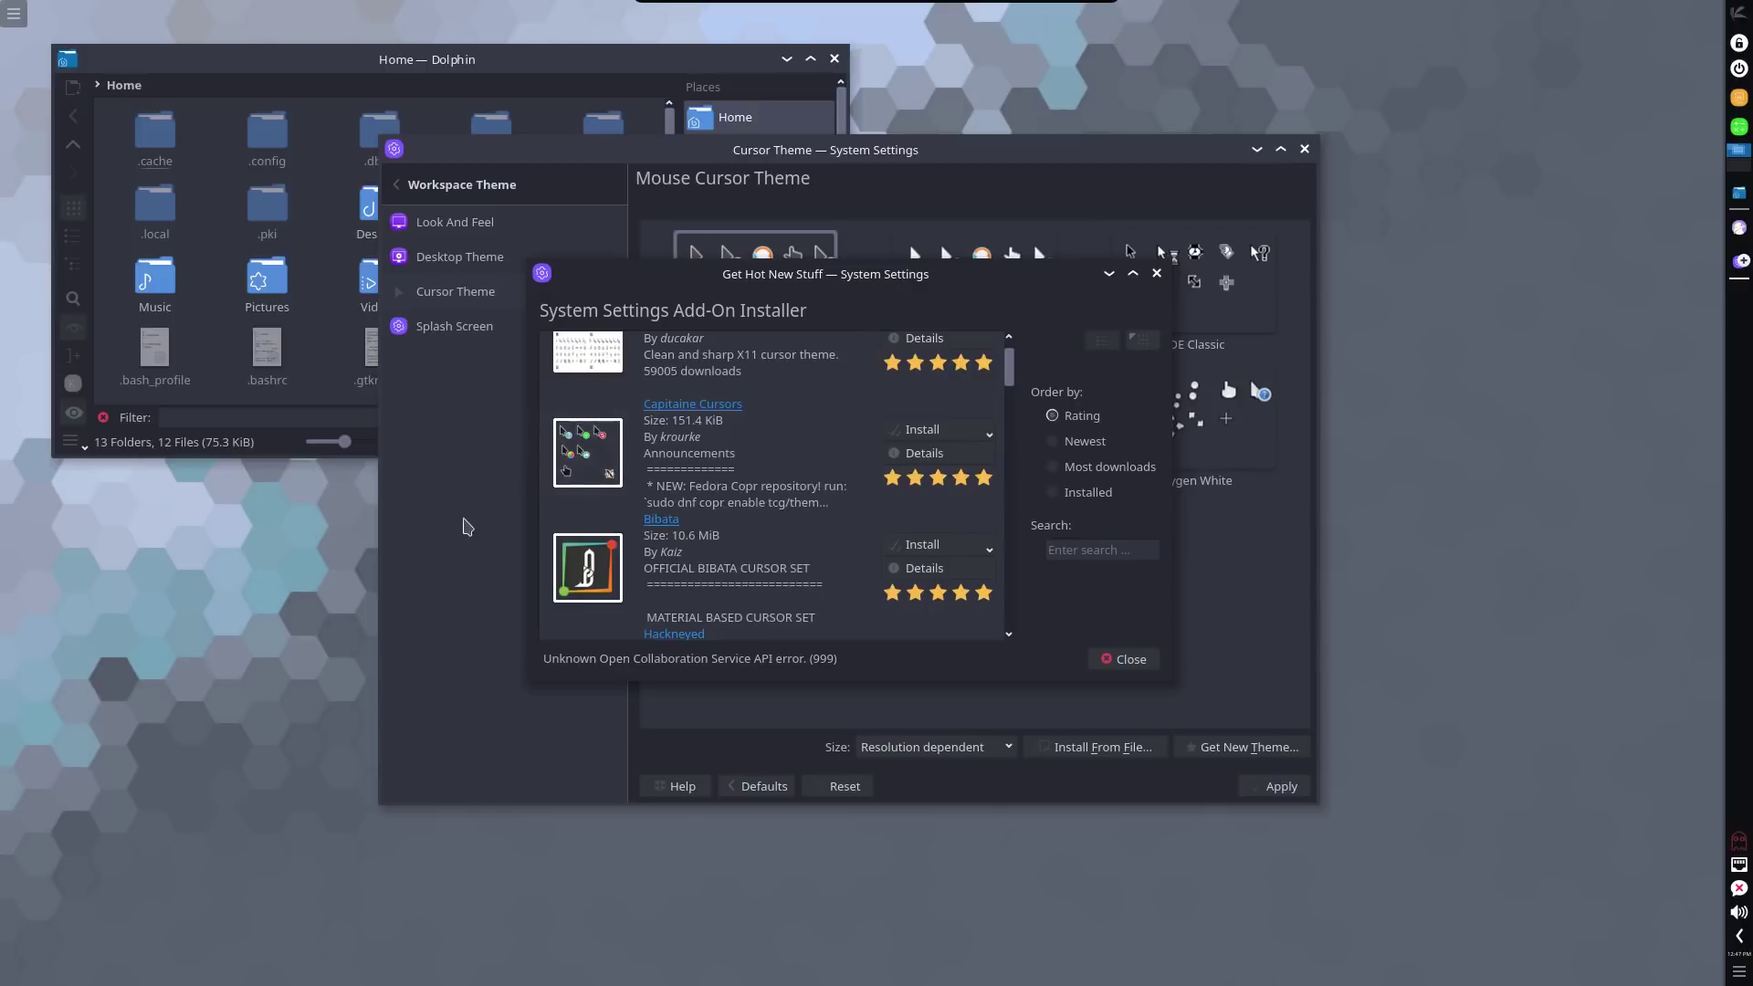
pyautogui.click(962, 437)
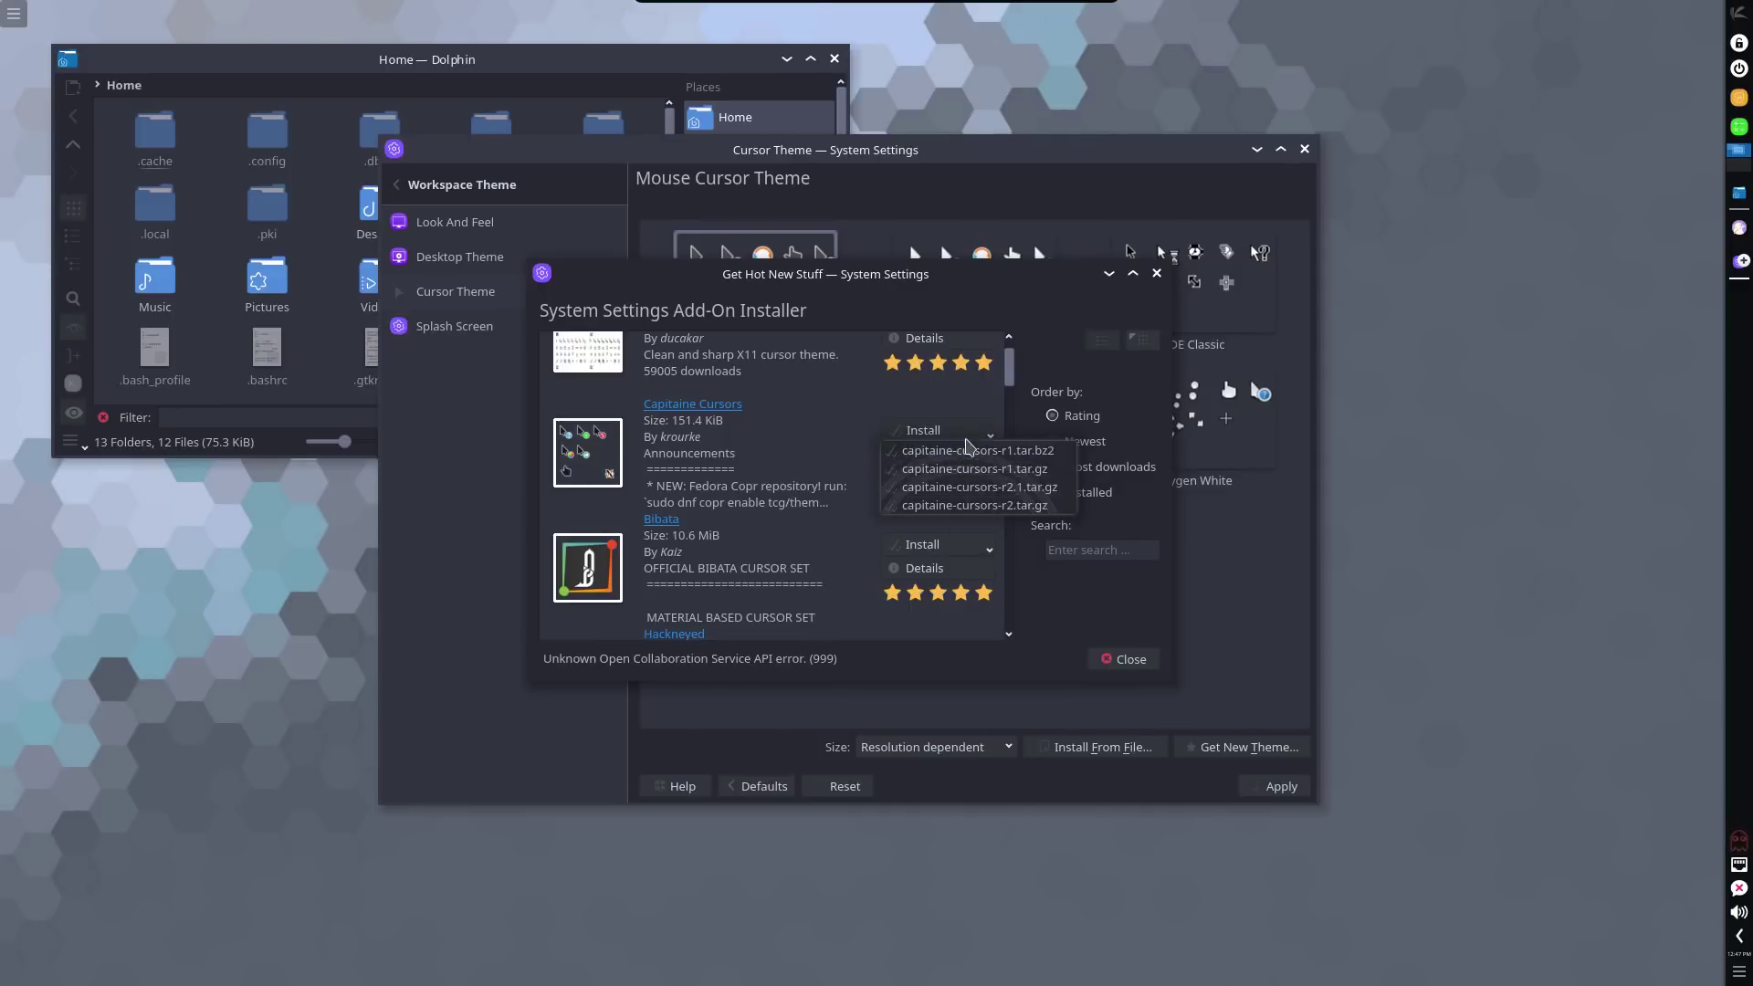
pyautogui.click(979, 487)
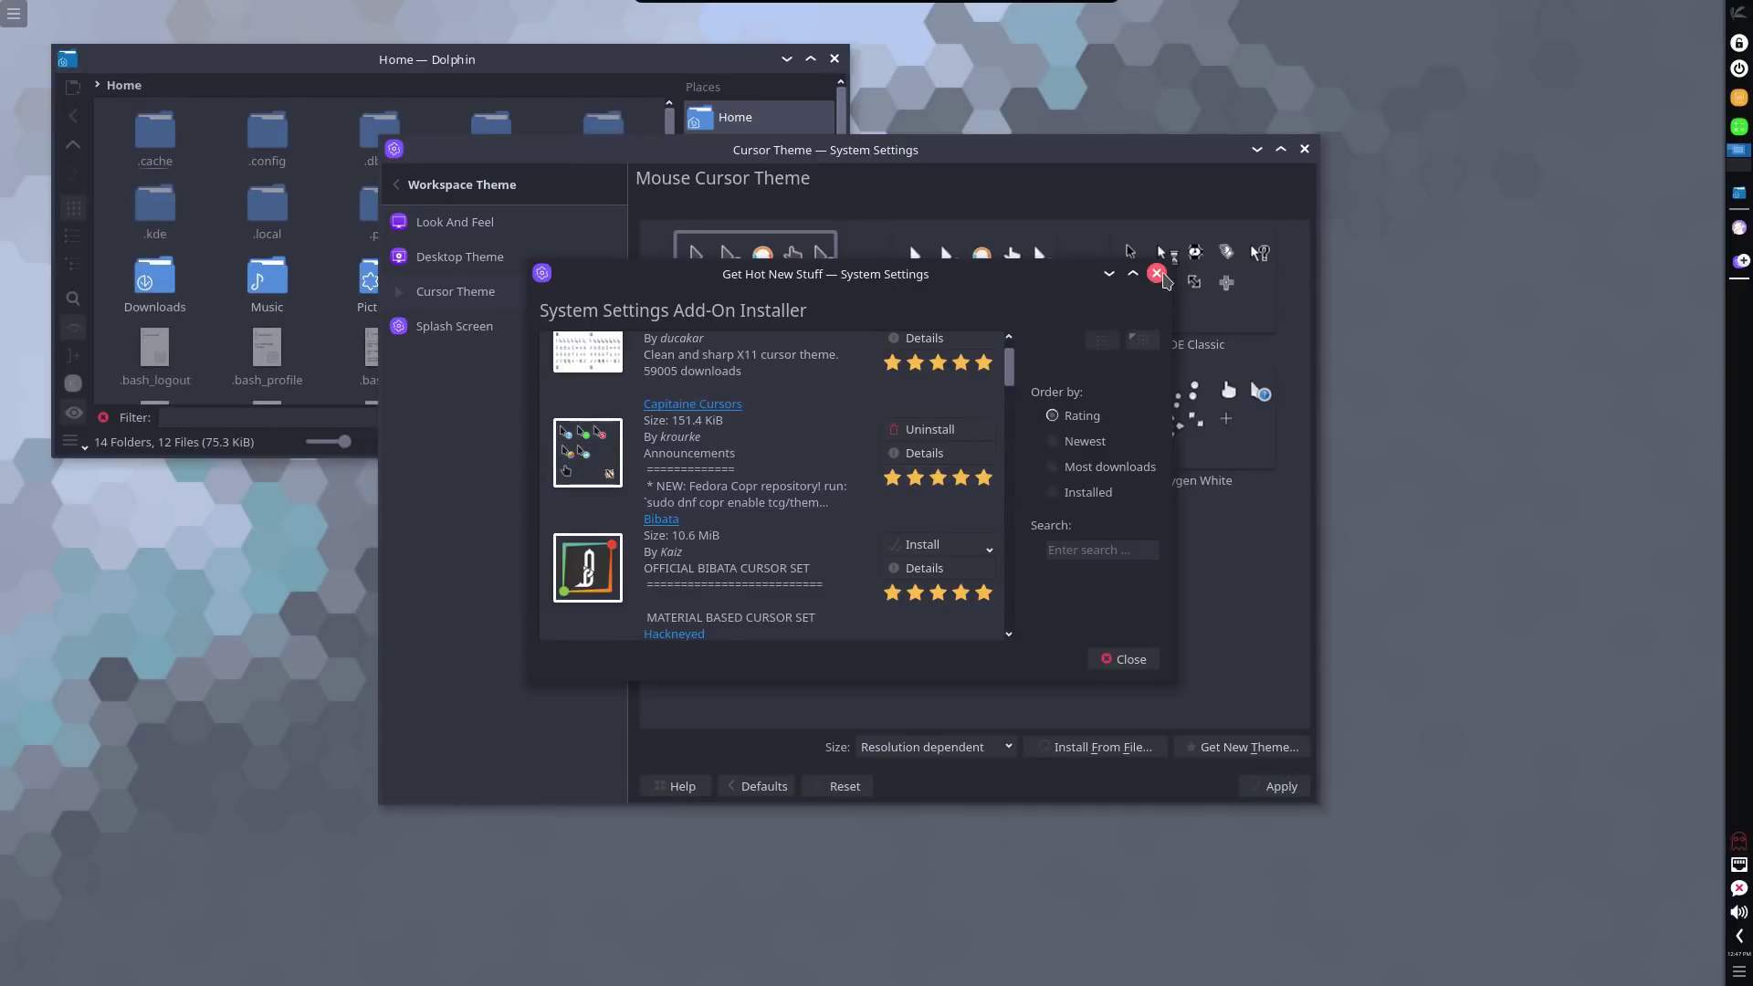
pyautogui.click(1157, 274)
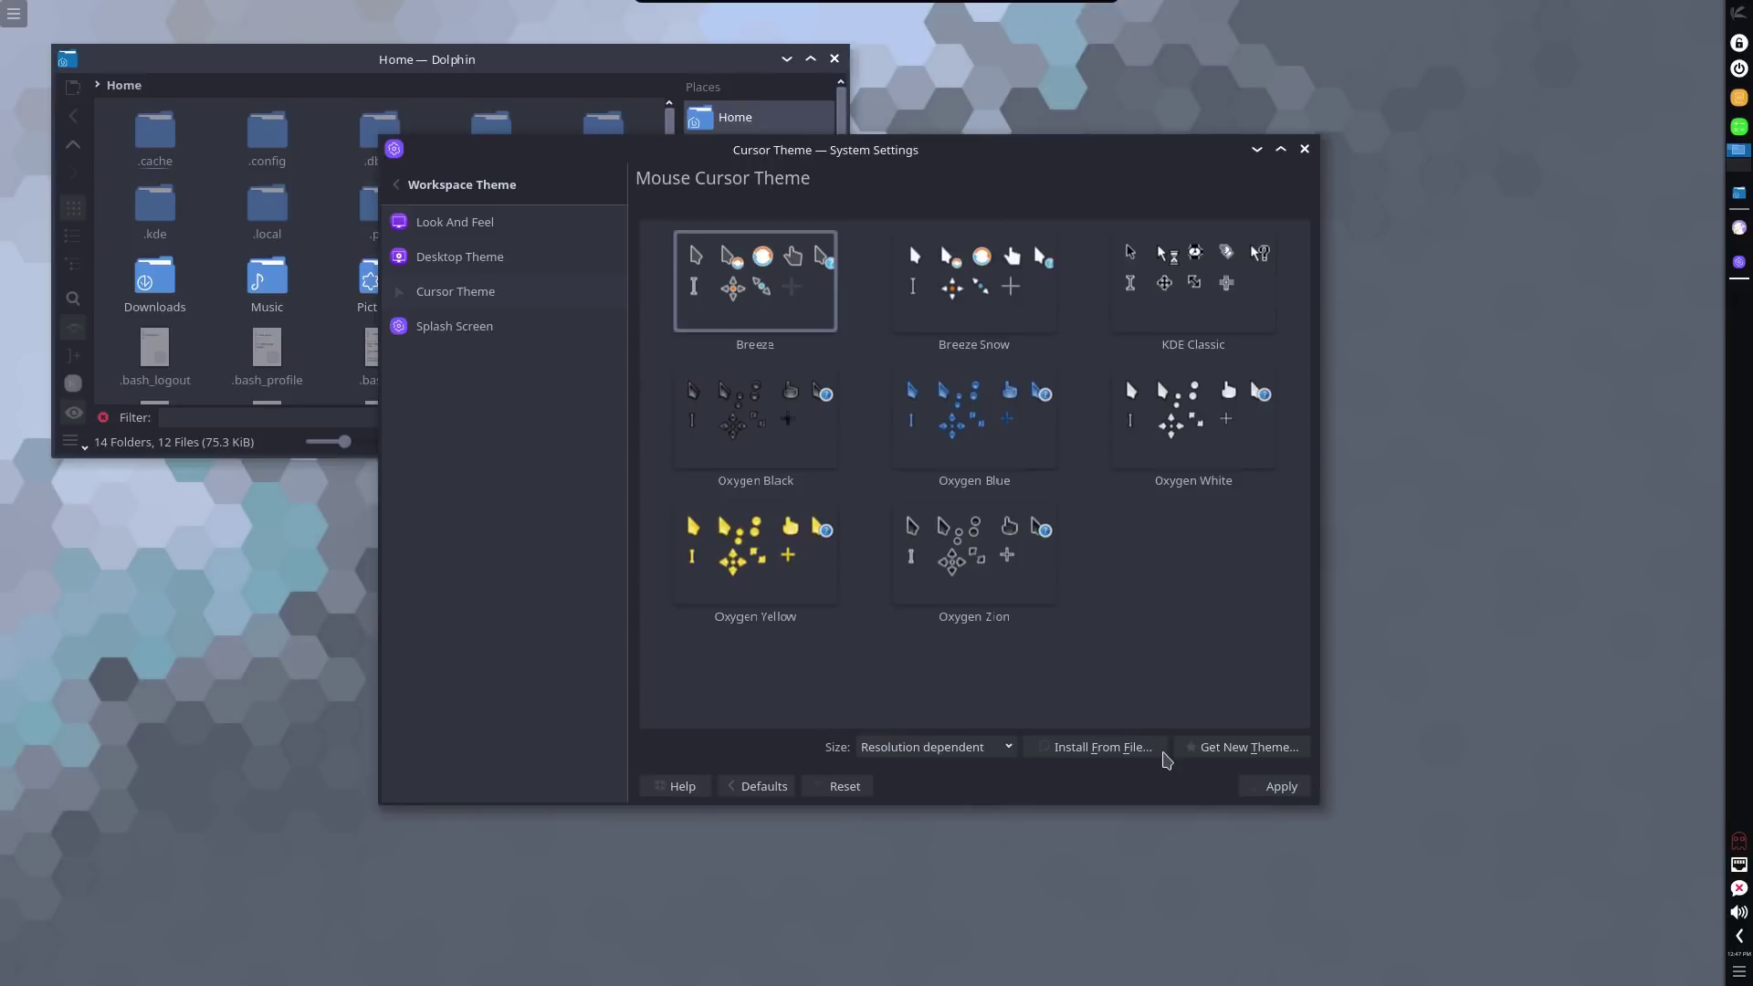
# View the splash screen themes, return to the cursor themes and apply Capitaine Cursors.
pyautogui.click(439, 335)
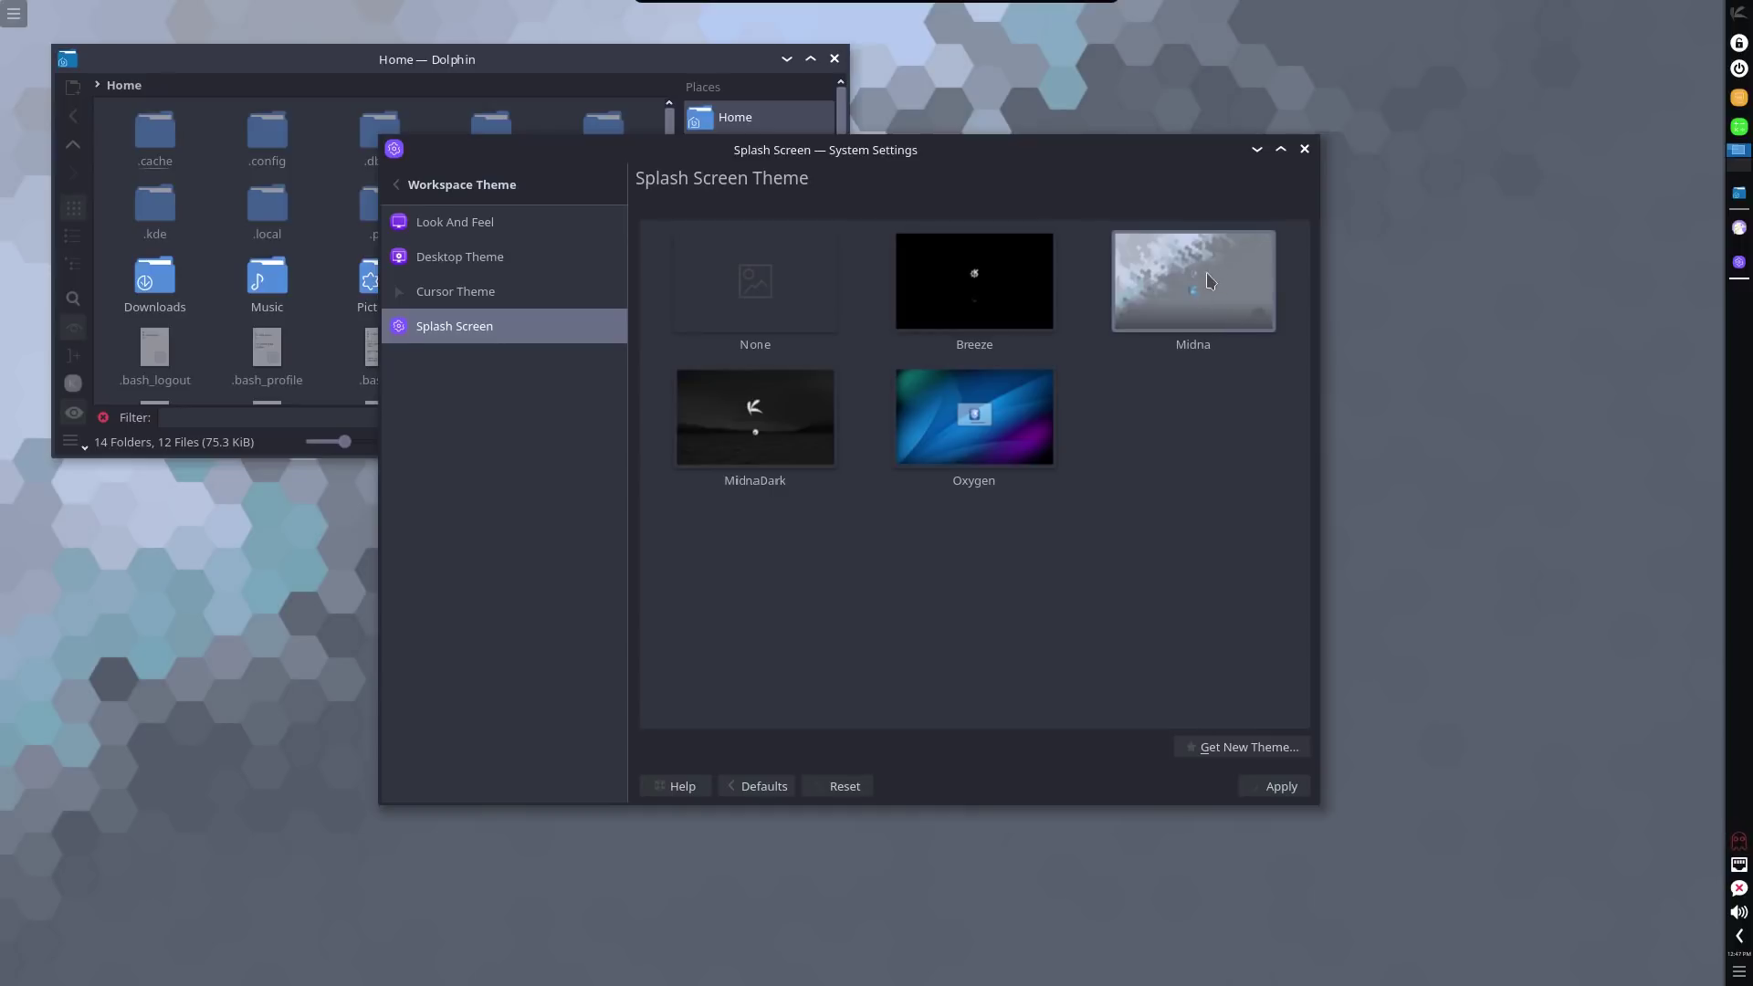
pyautogui.click(467, 296)
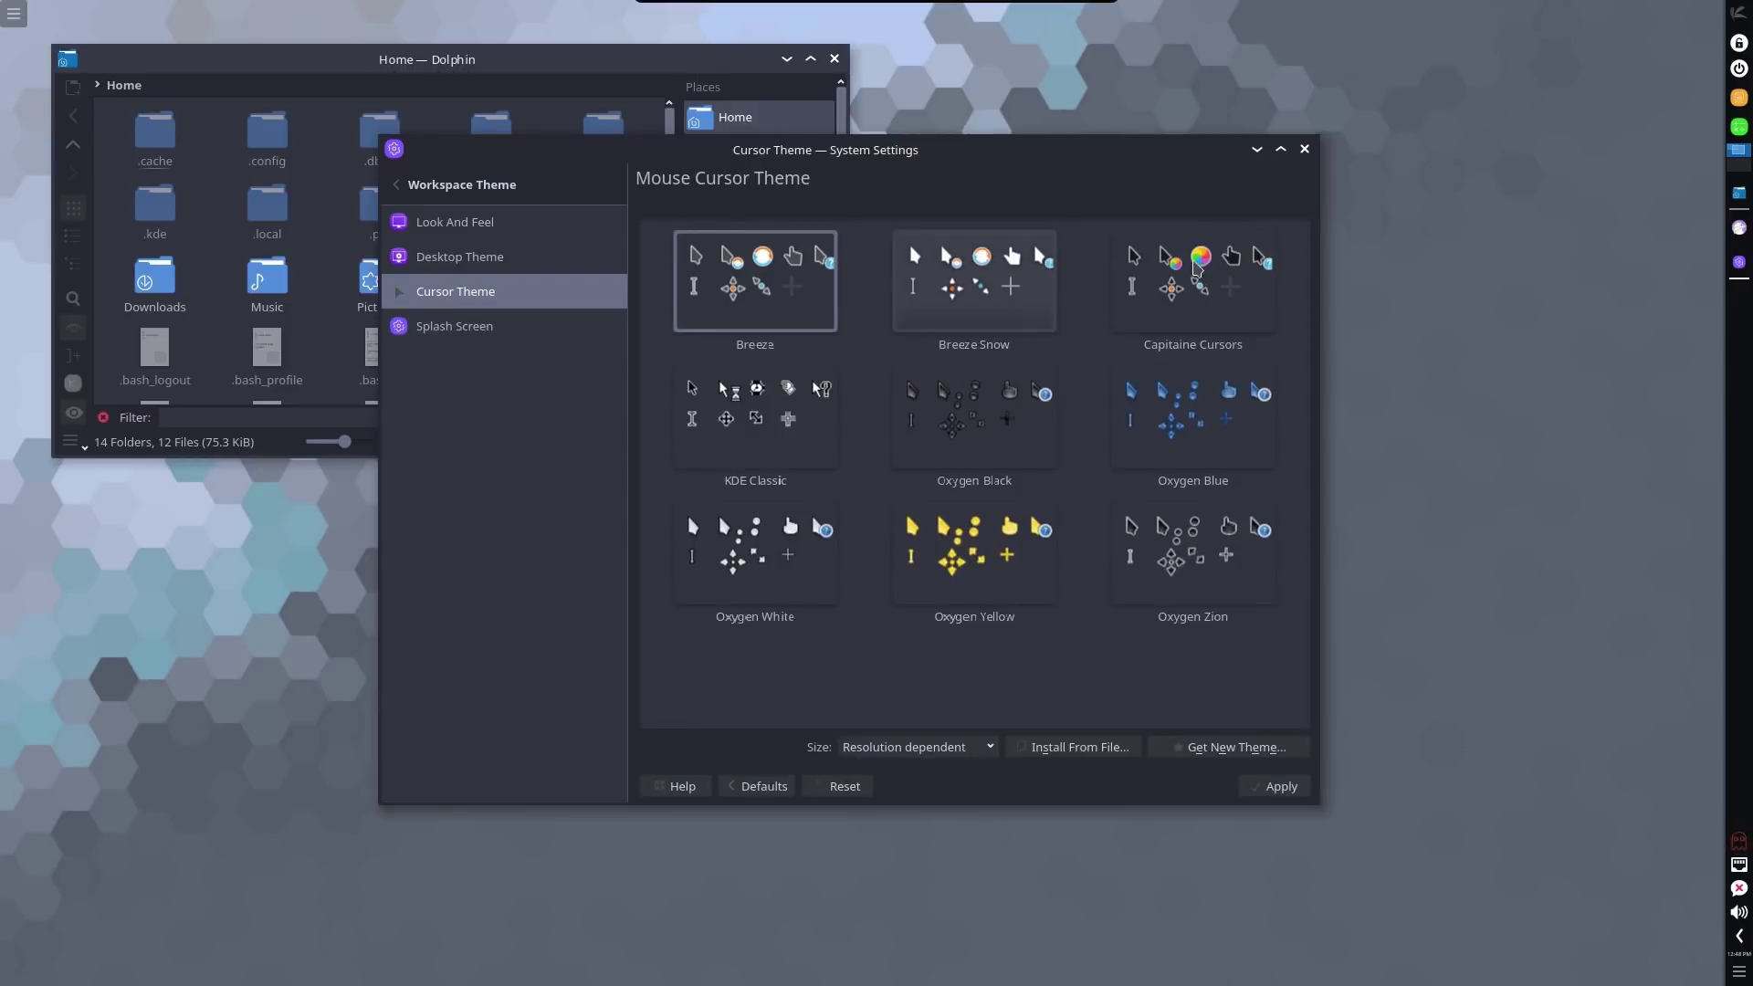
pyautogui.click(1211, 283)
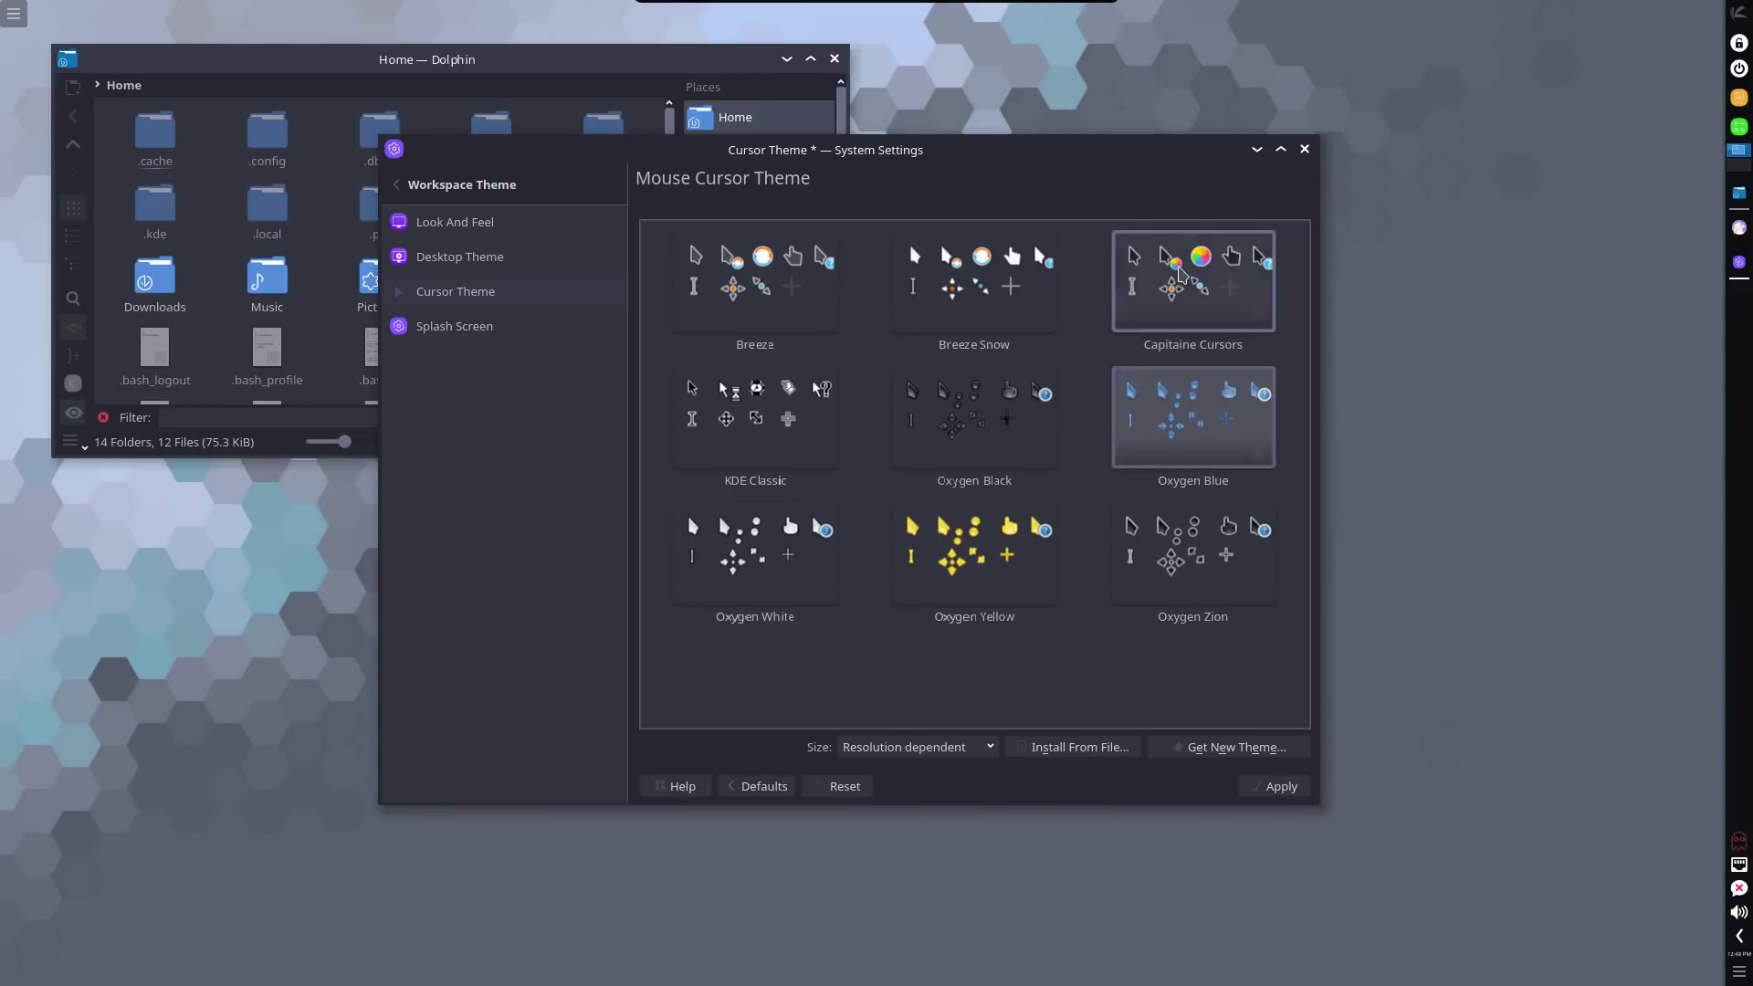
pyautogui.click(1279, 791)
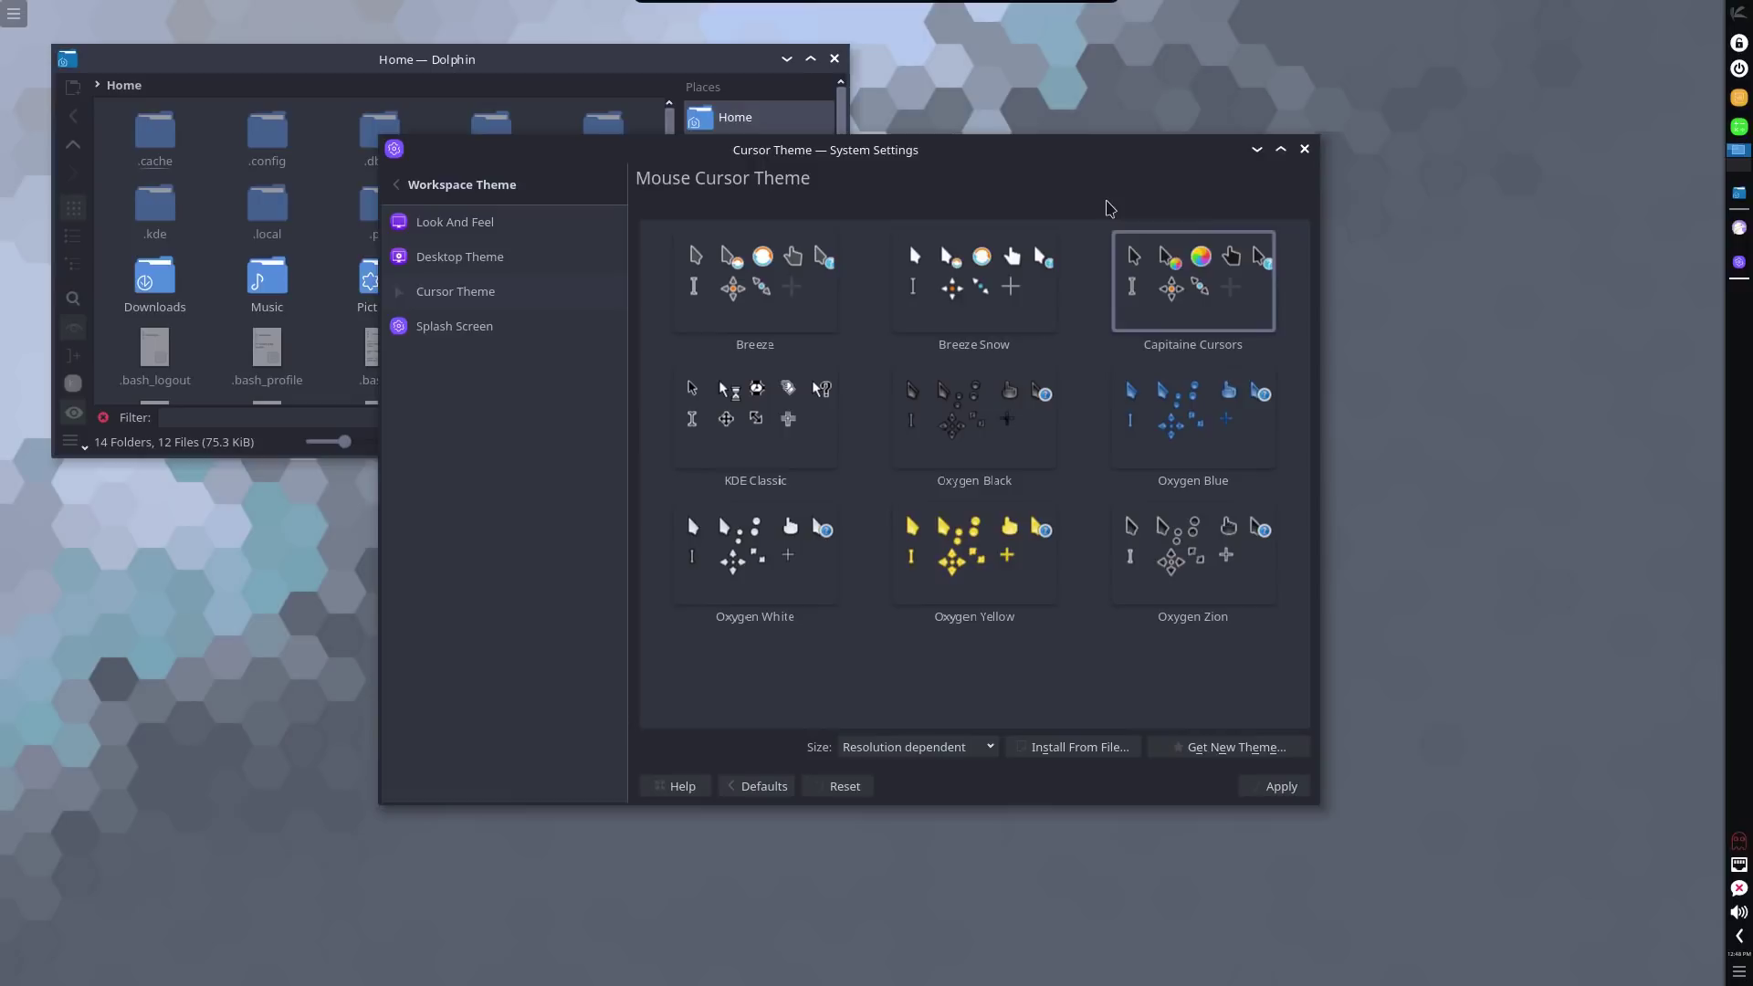
# Look over the application color schemes and the Fonts settings.
pyautogui.click(389, 186)
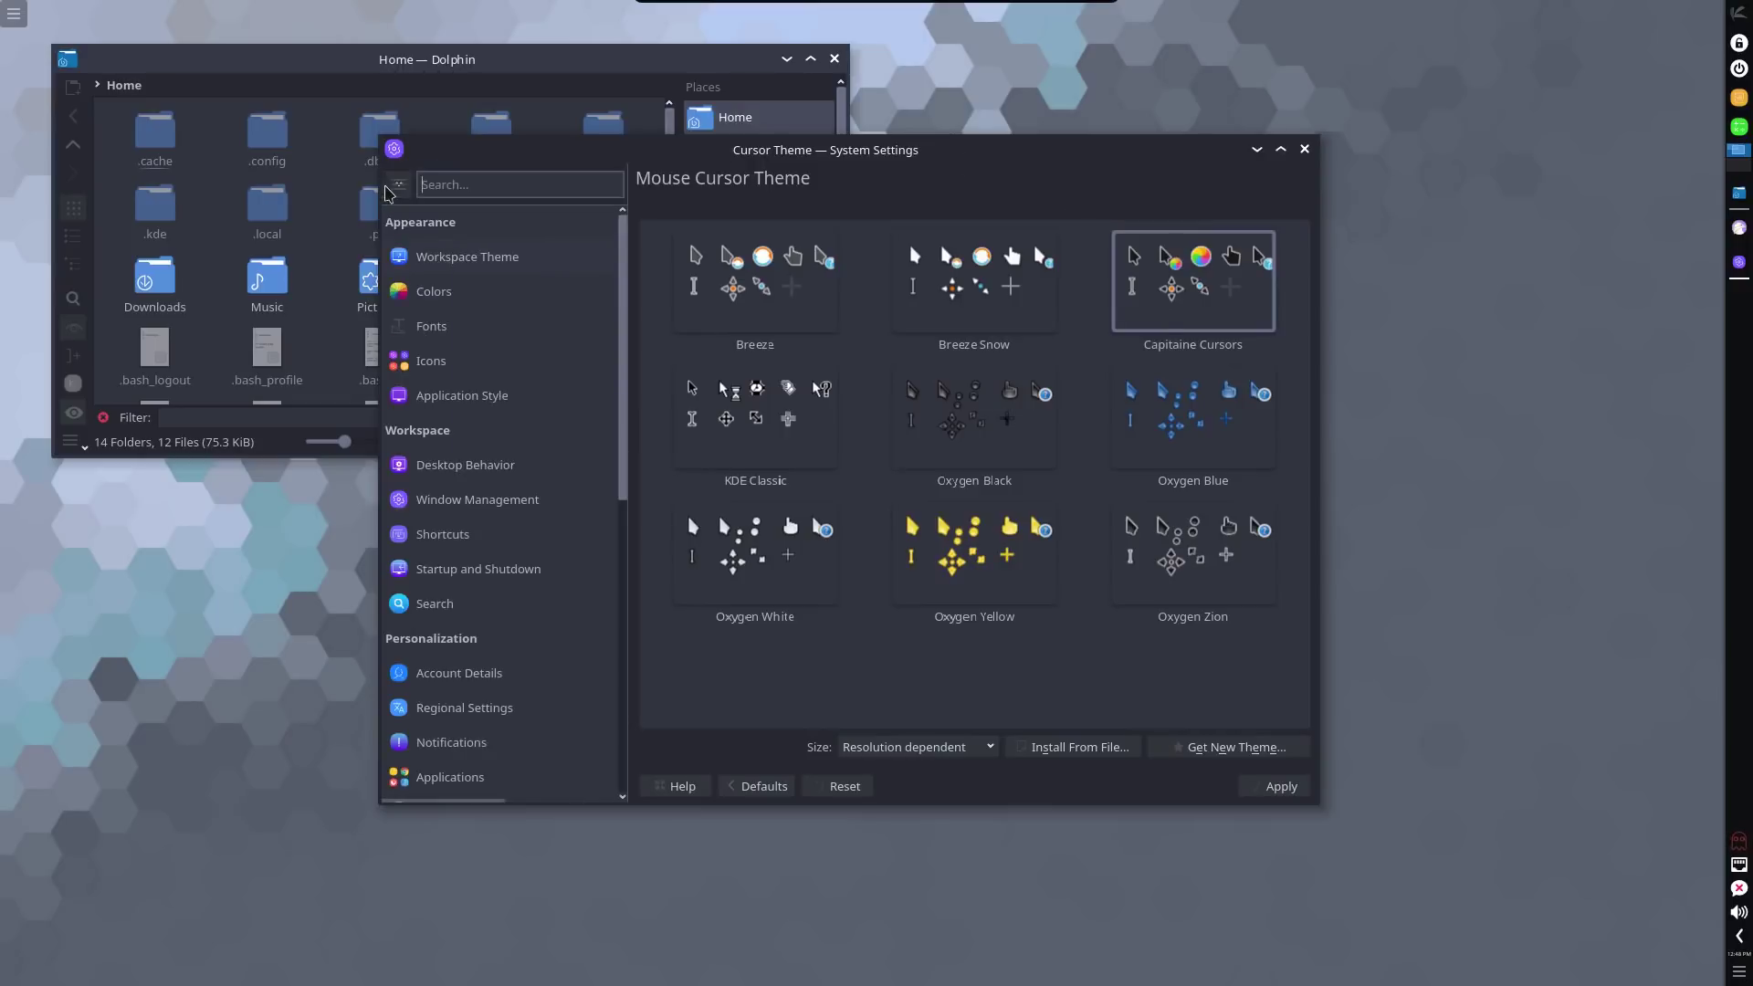
pyautogui.click(434, 291)
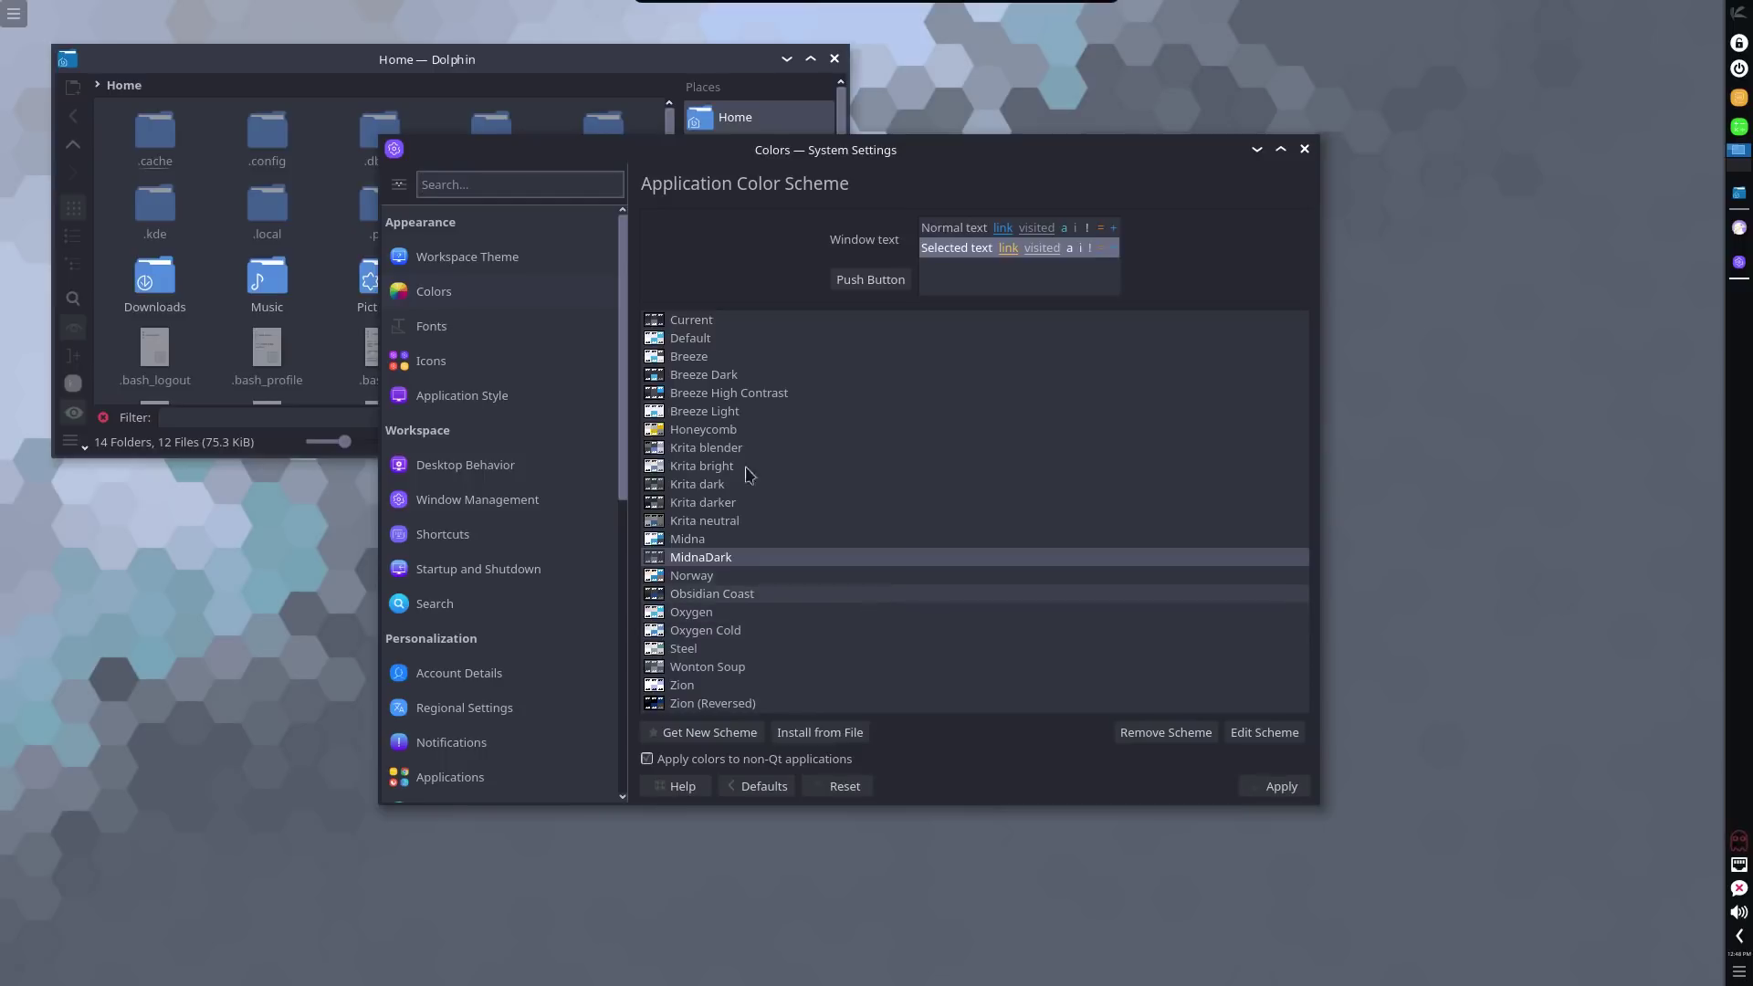
pyautogui.click(399, 336)
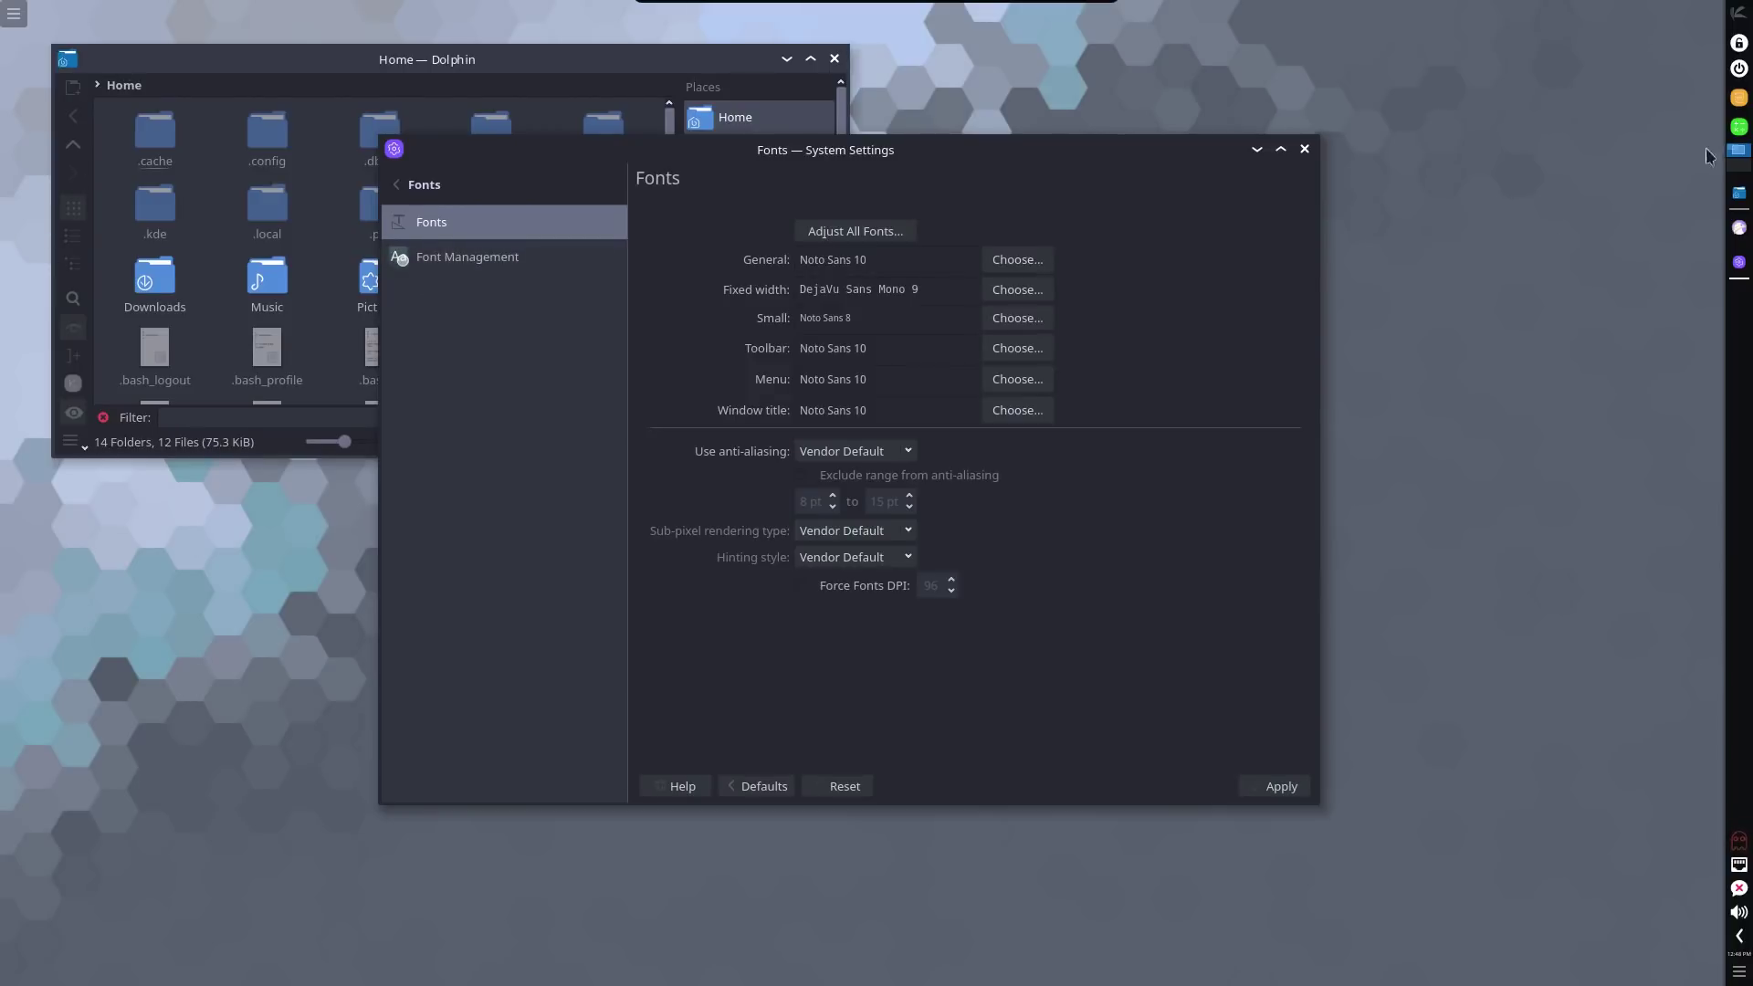
# Run htop in a Konsole terminal to examine resource usage and close the terminal window with its running process.
pyautogui.click(1740, 18)
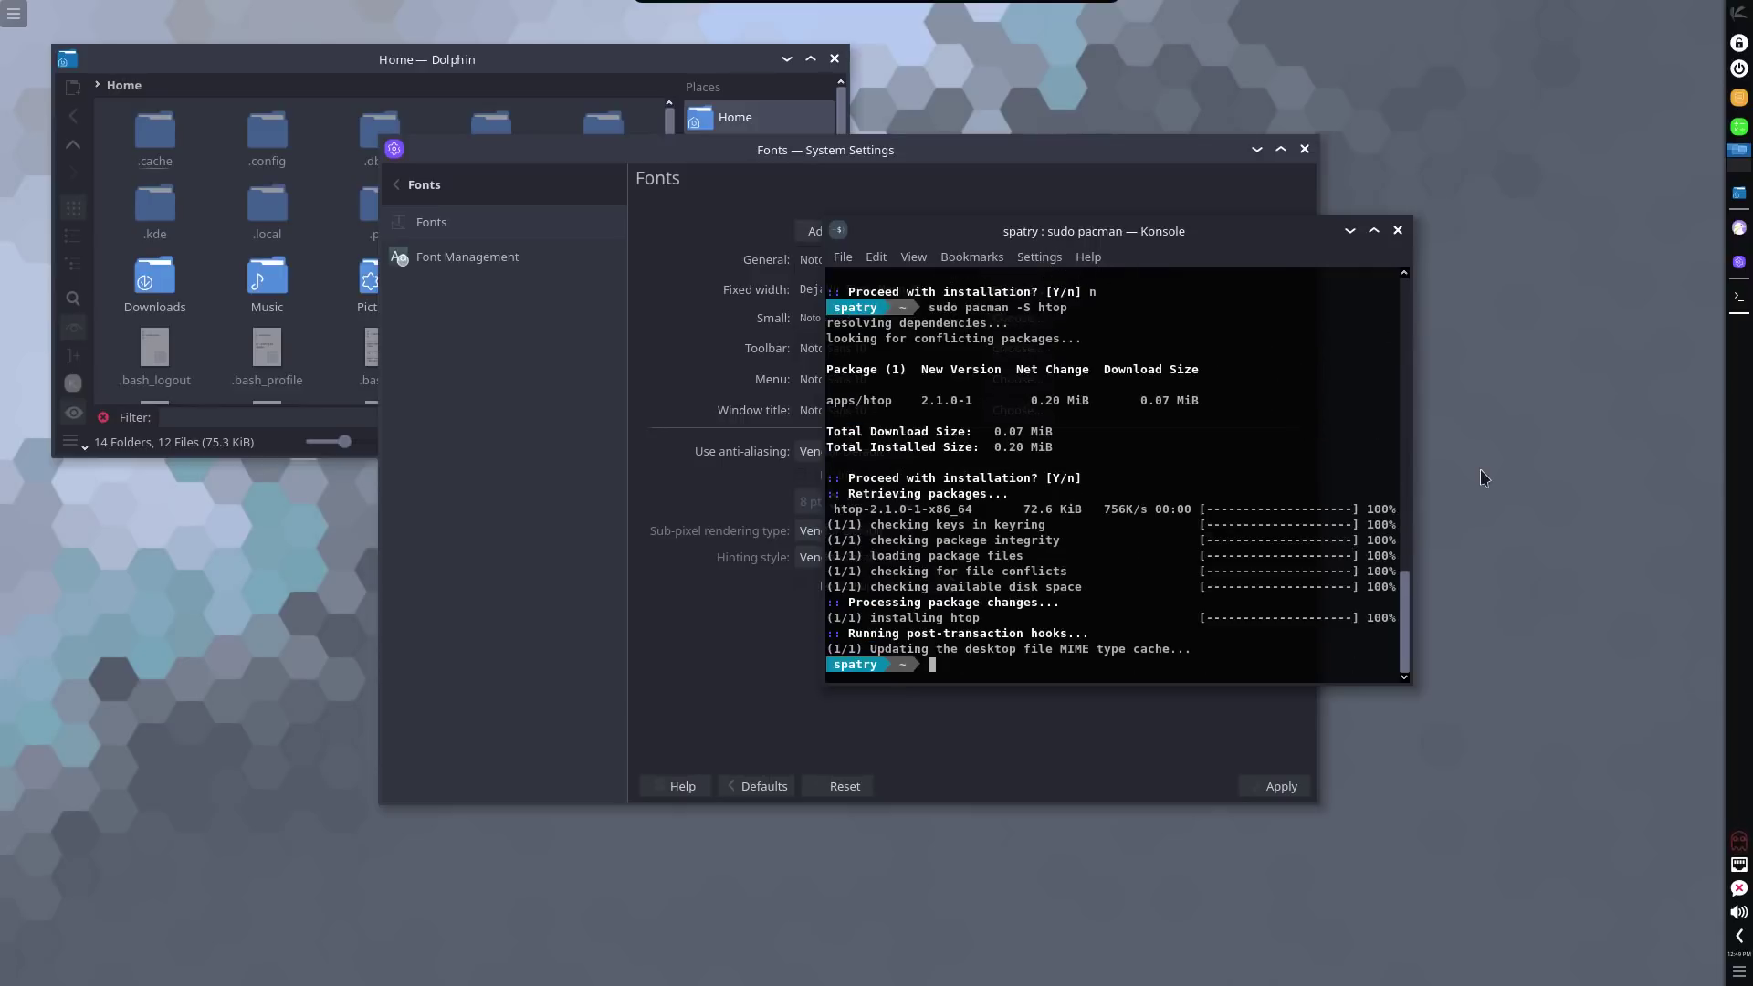
pyautogui.write('top')
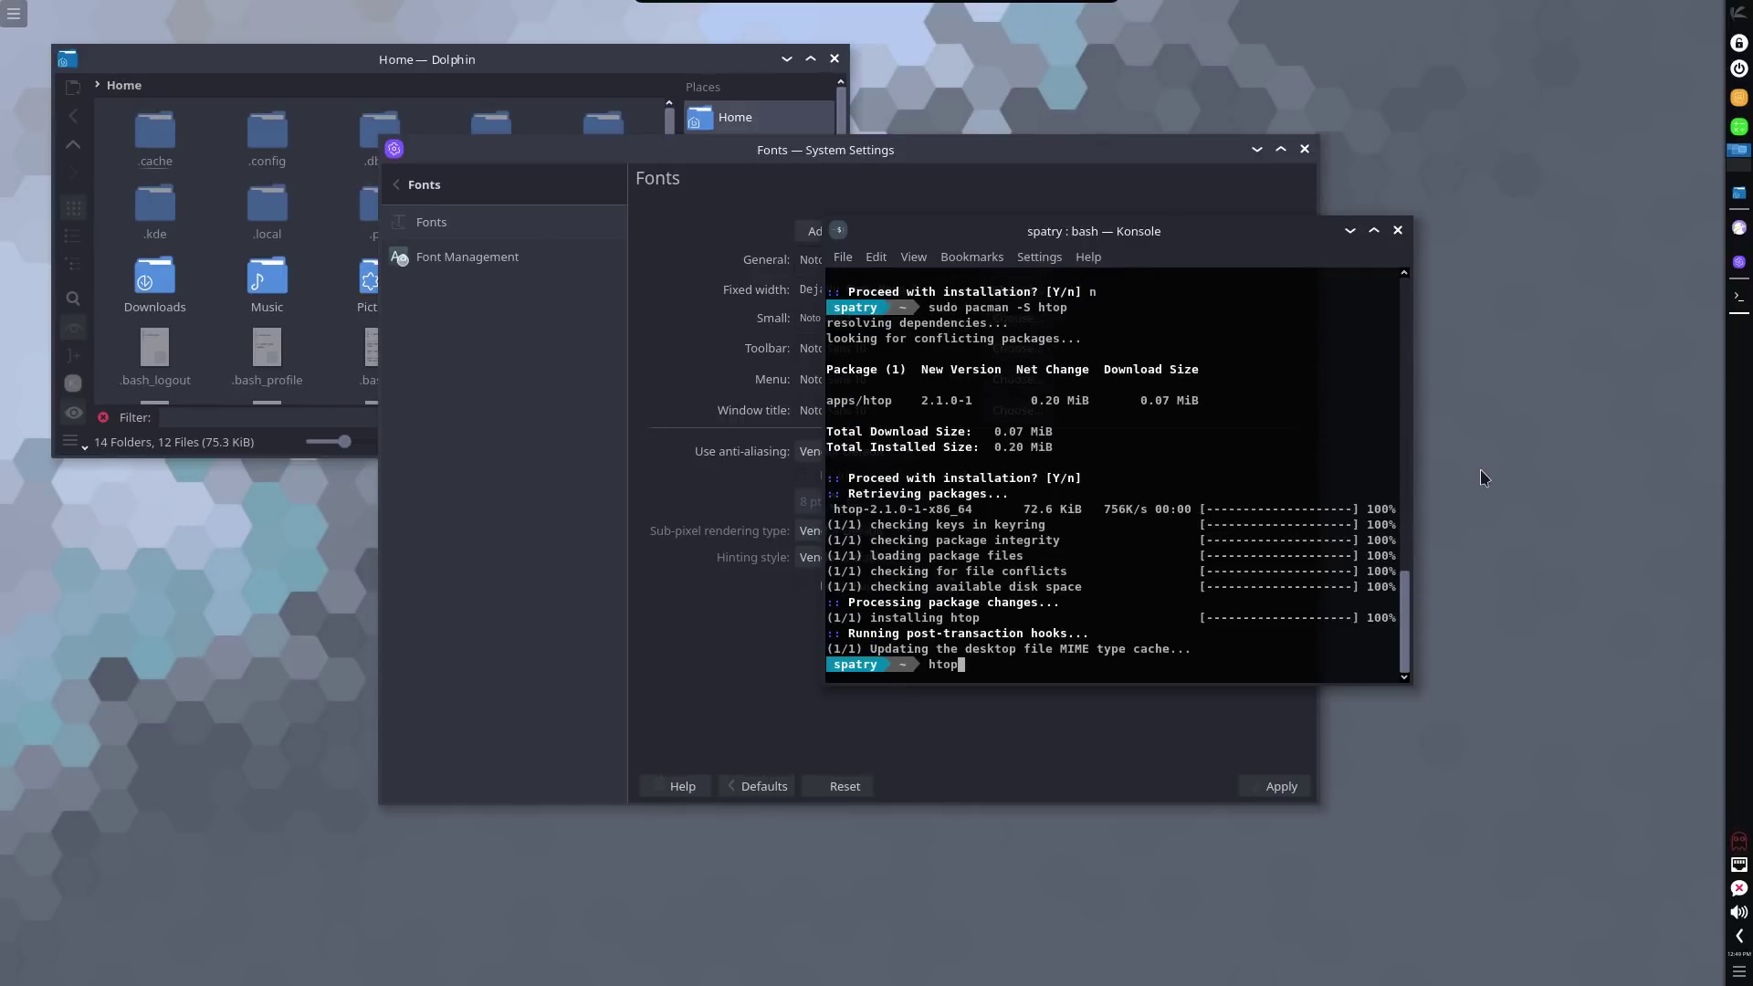
pyautogui.press('Return')
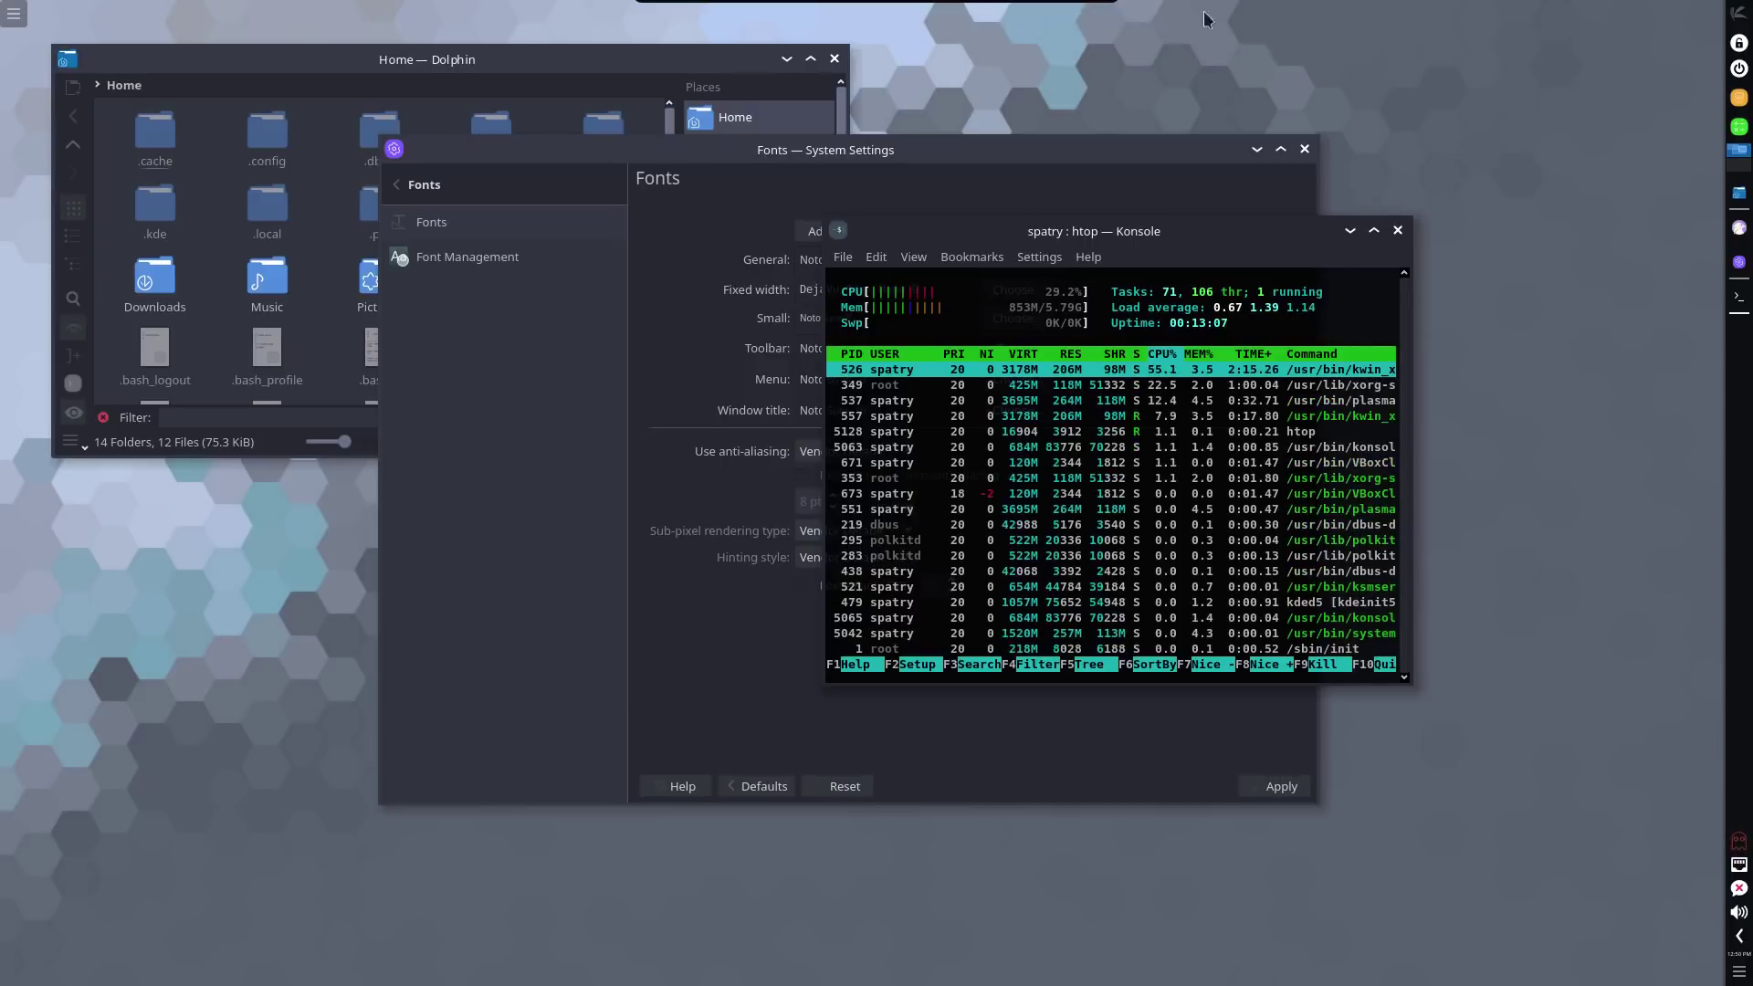
pyautogui.click(1396, 230)
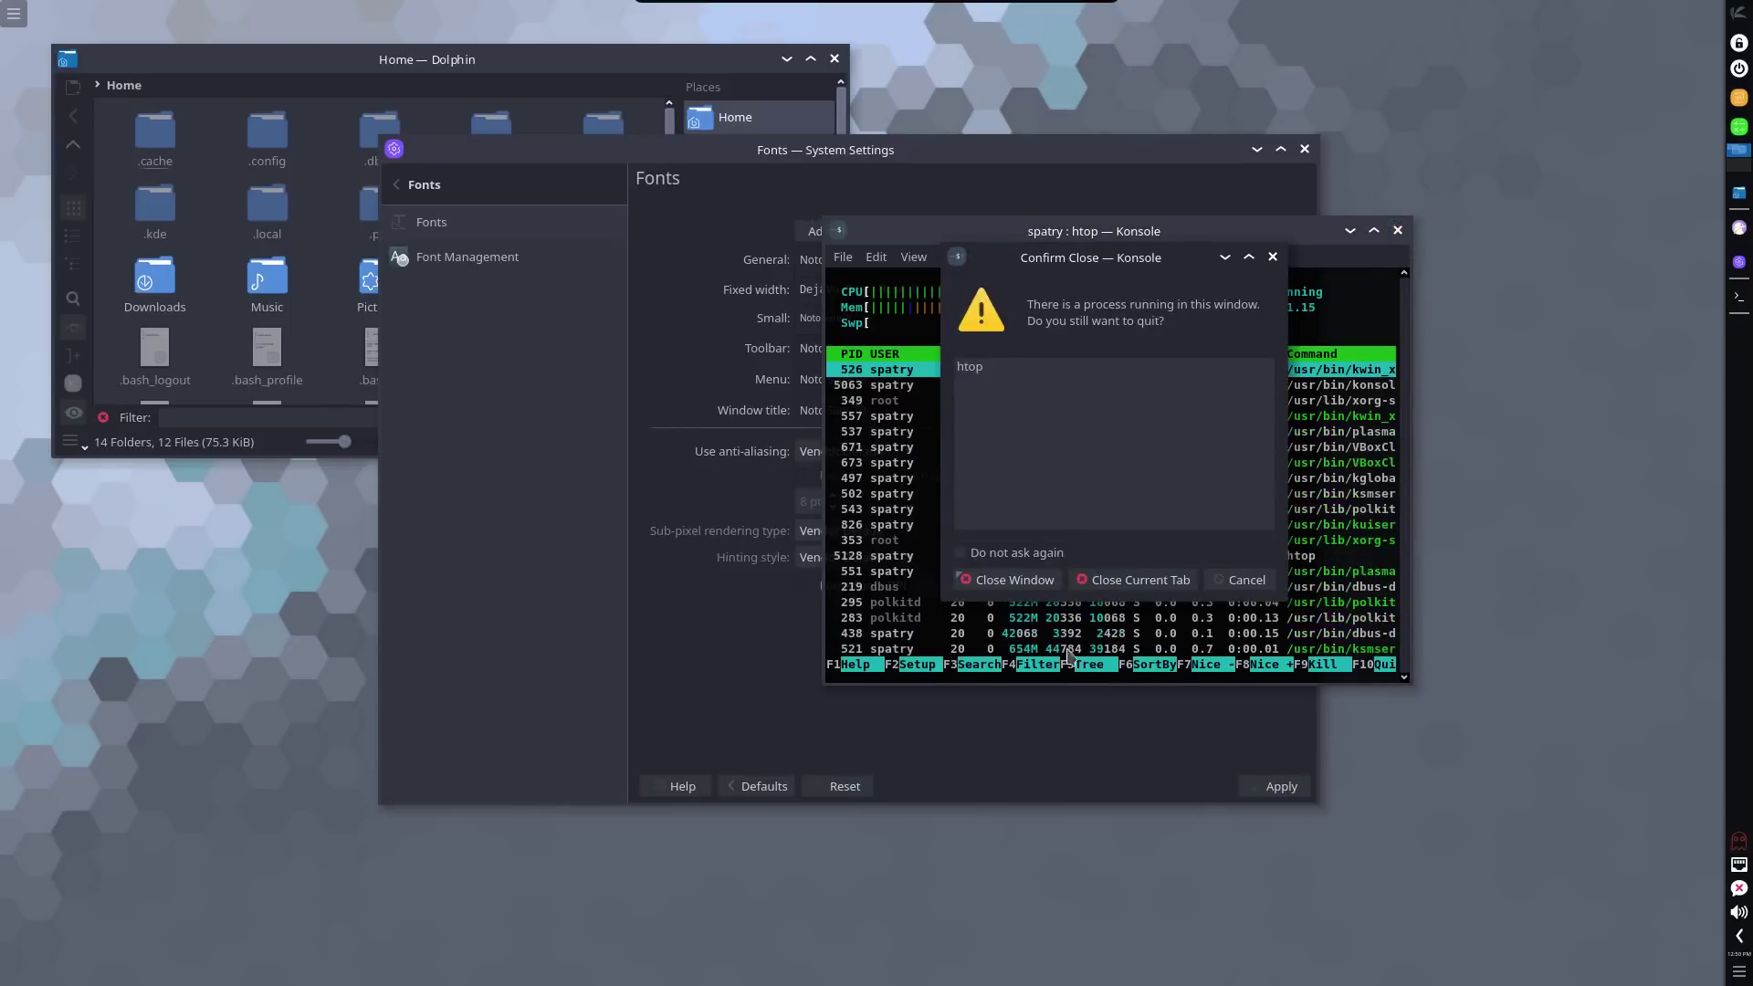
pyautogui.click(1025, 589)
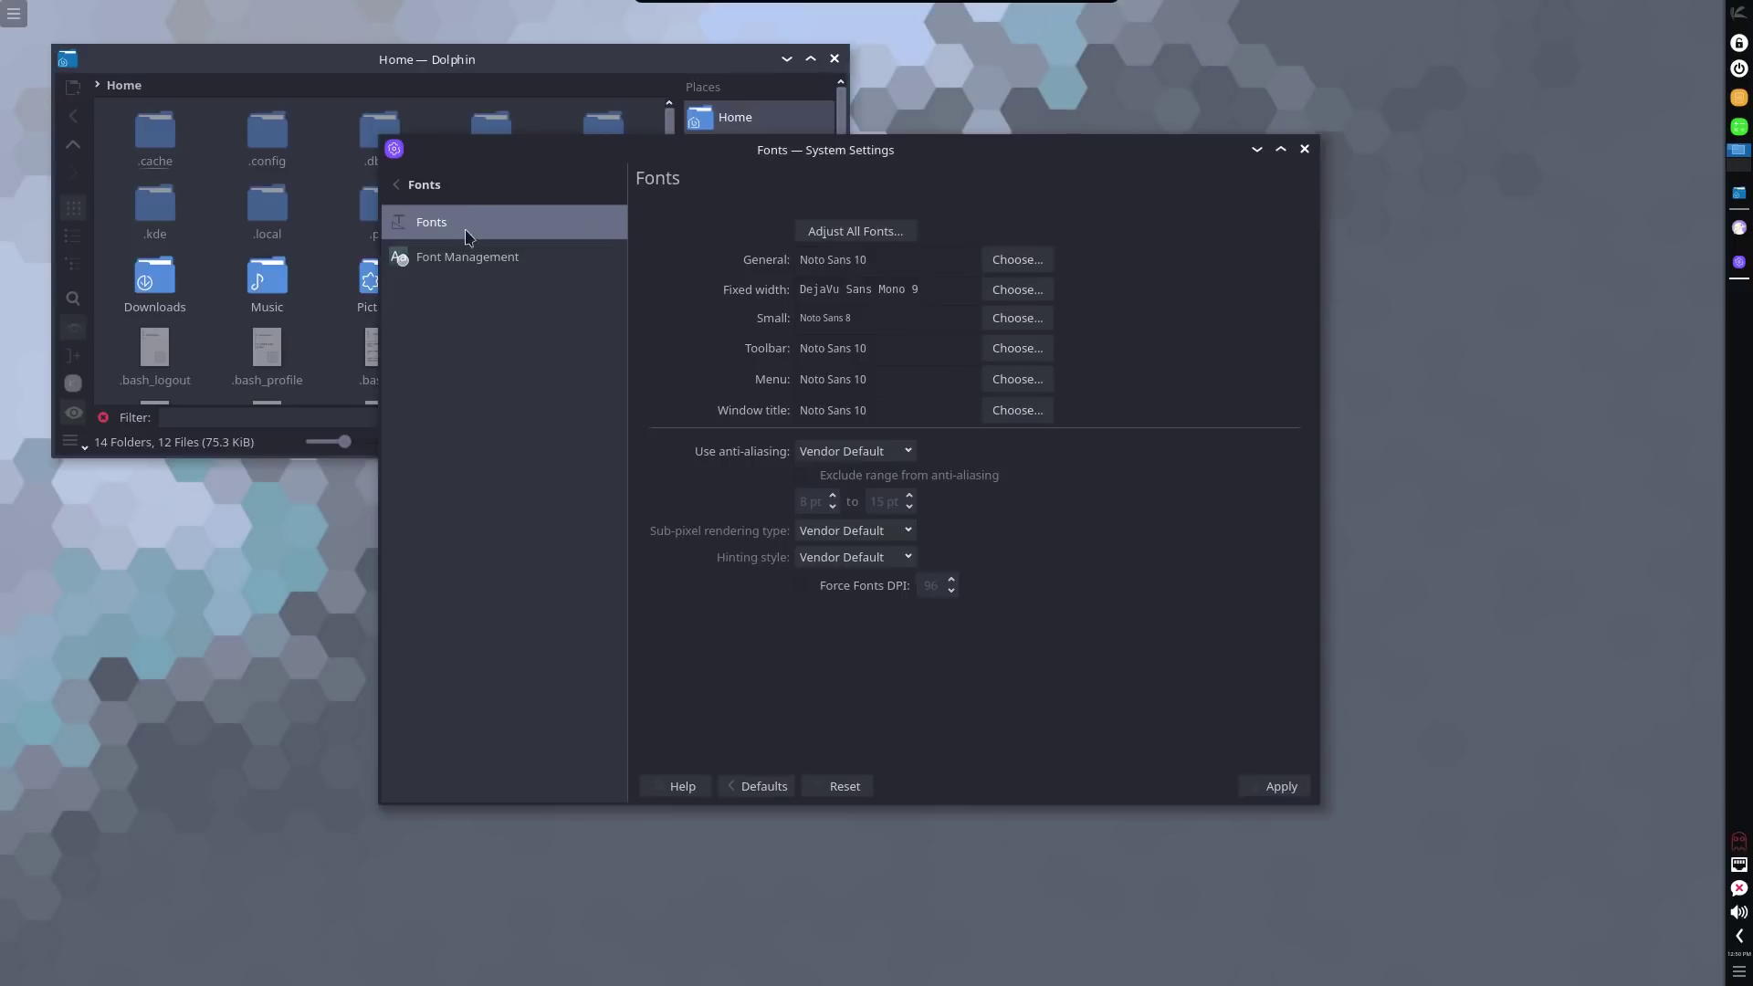
# Review the Application Style settings for Widget Style, Window Decorations and GNOME Application Style (GTK).
pyautogui.click(394, 185)
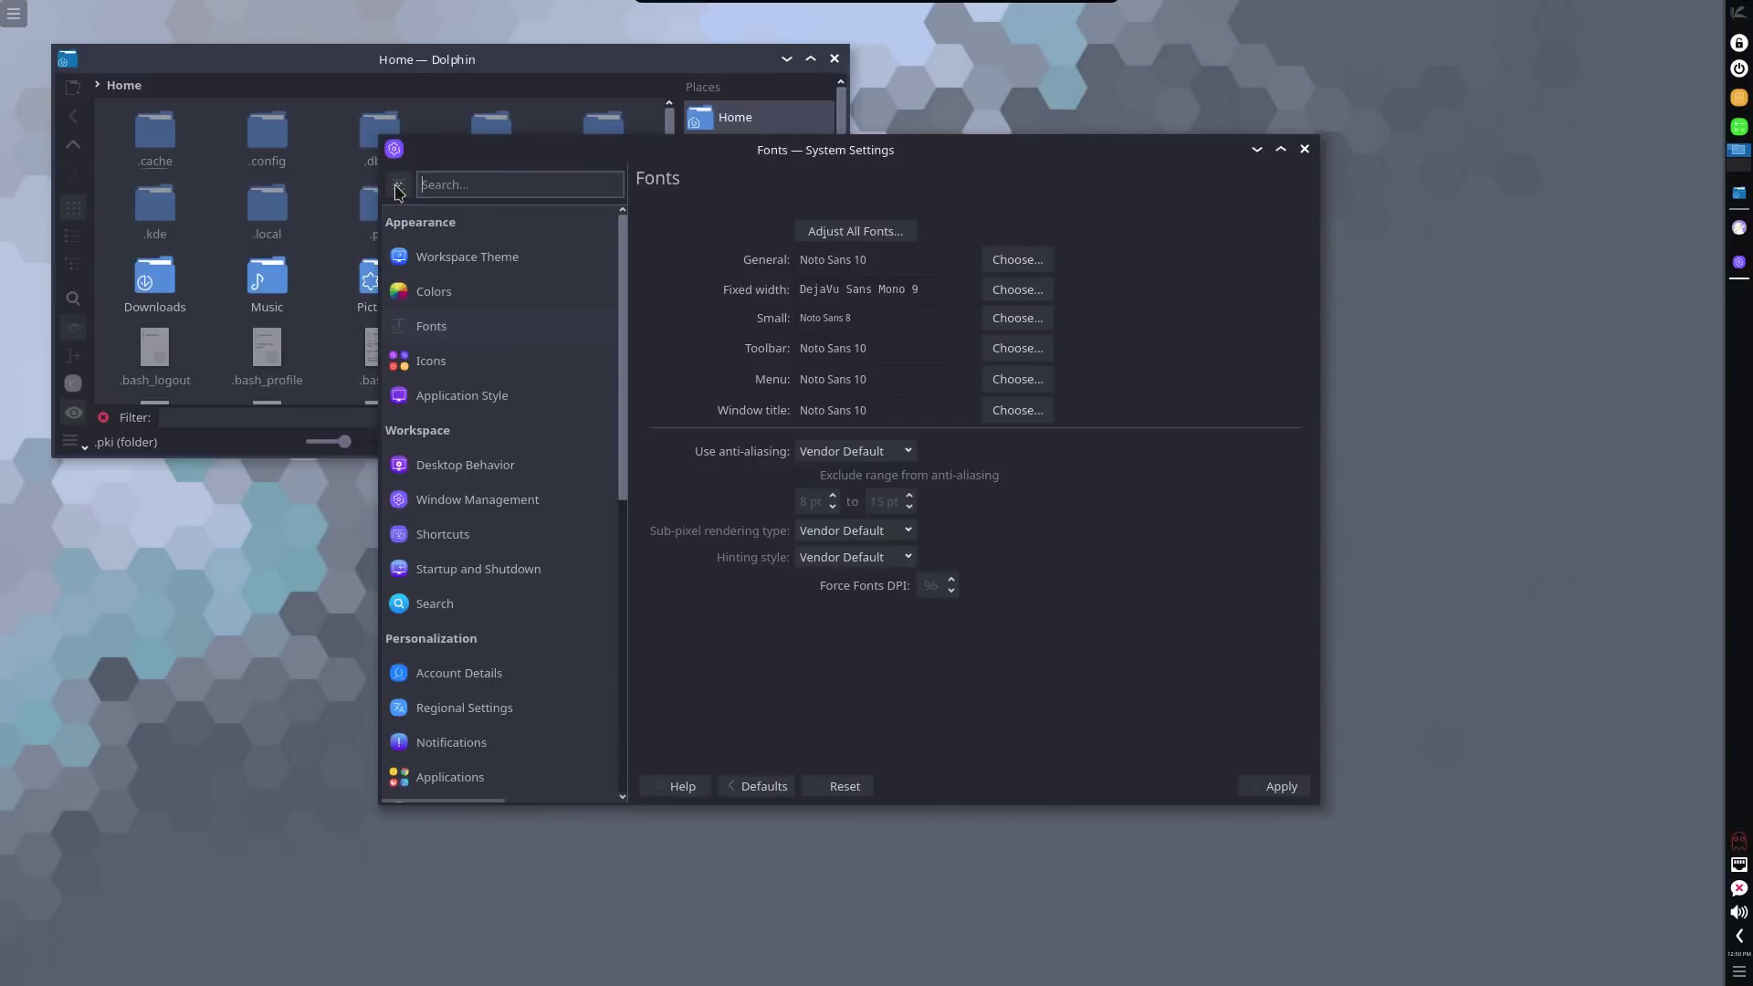
pyautogui.click(429, 397)
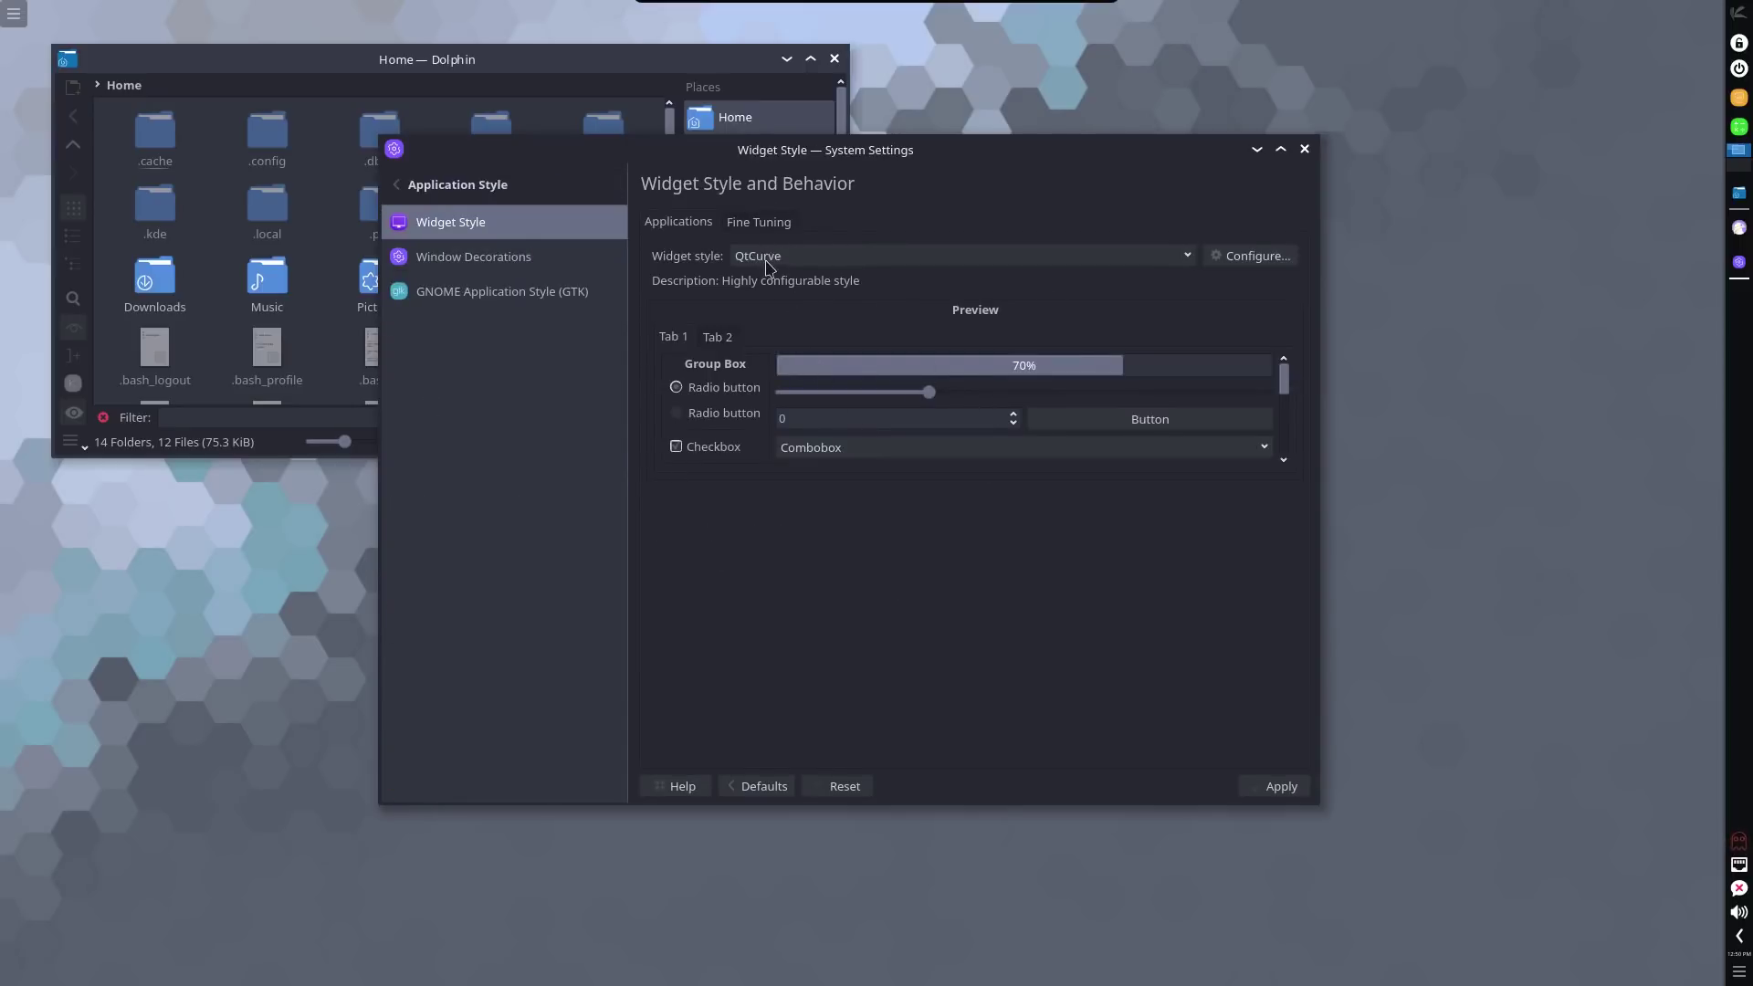
pyautogui.click(468, 265)
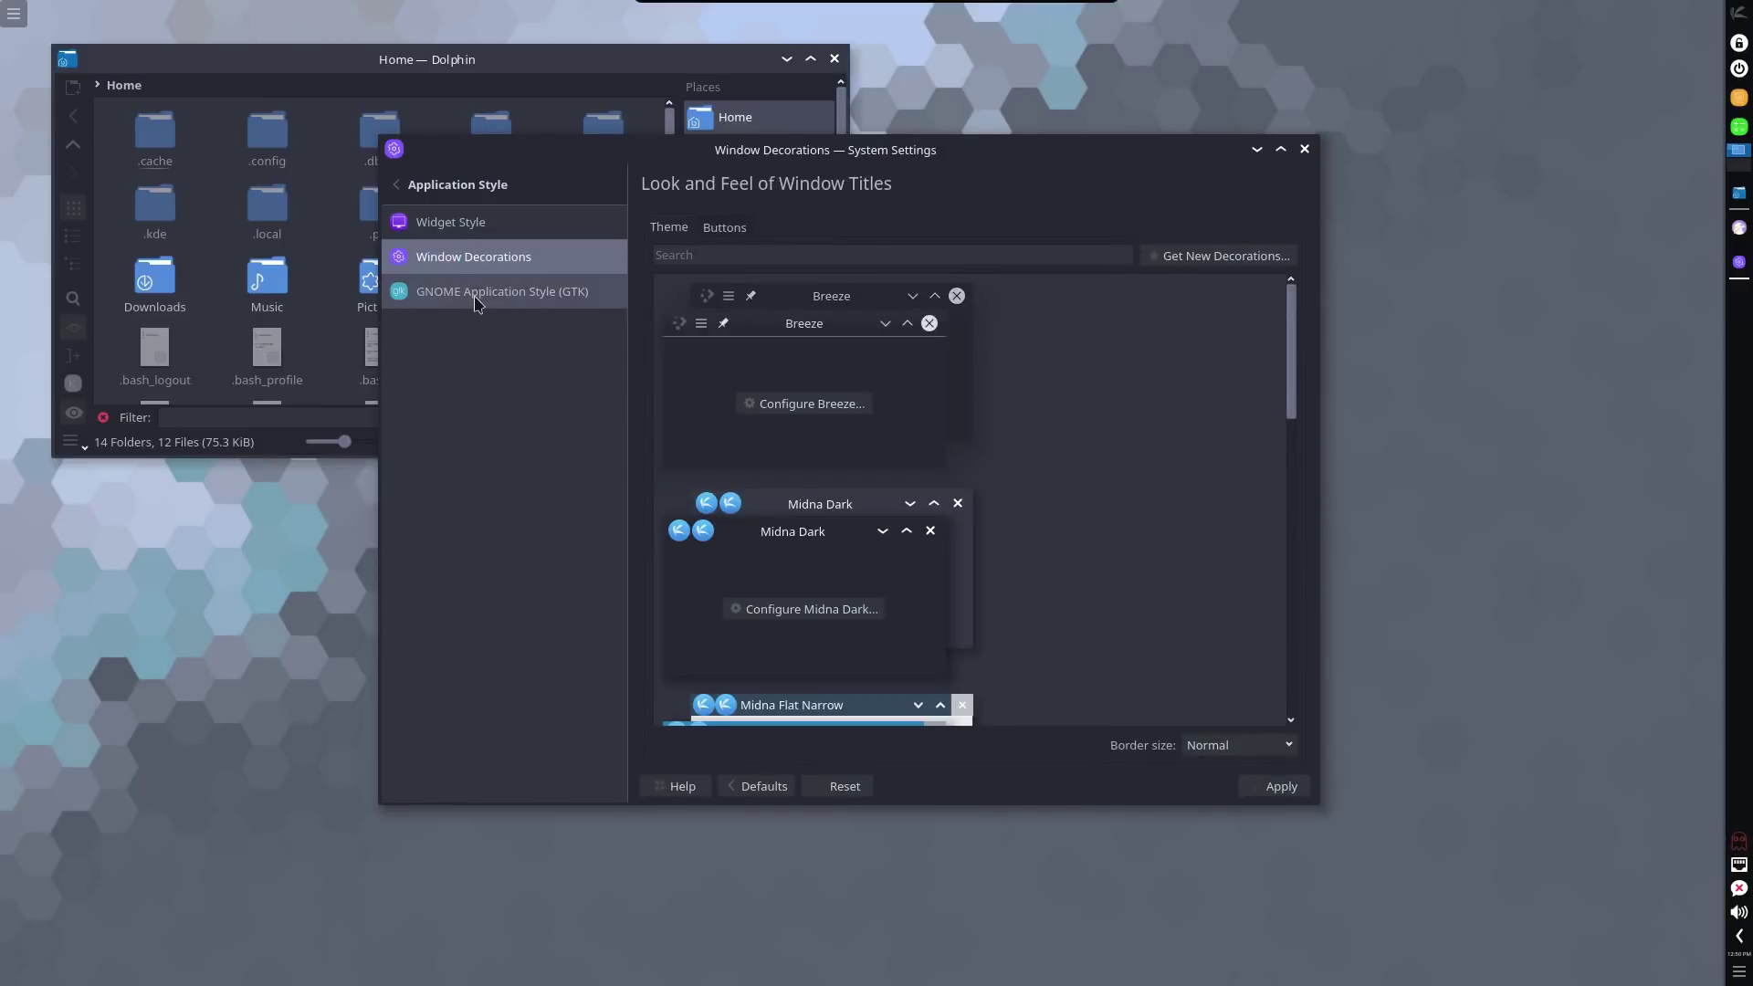
pyautogui.click(474, 310)
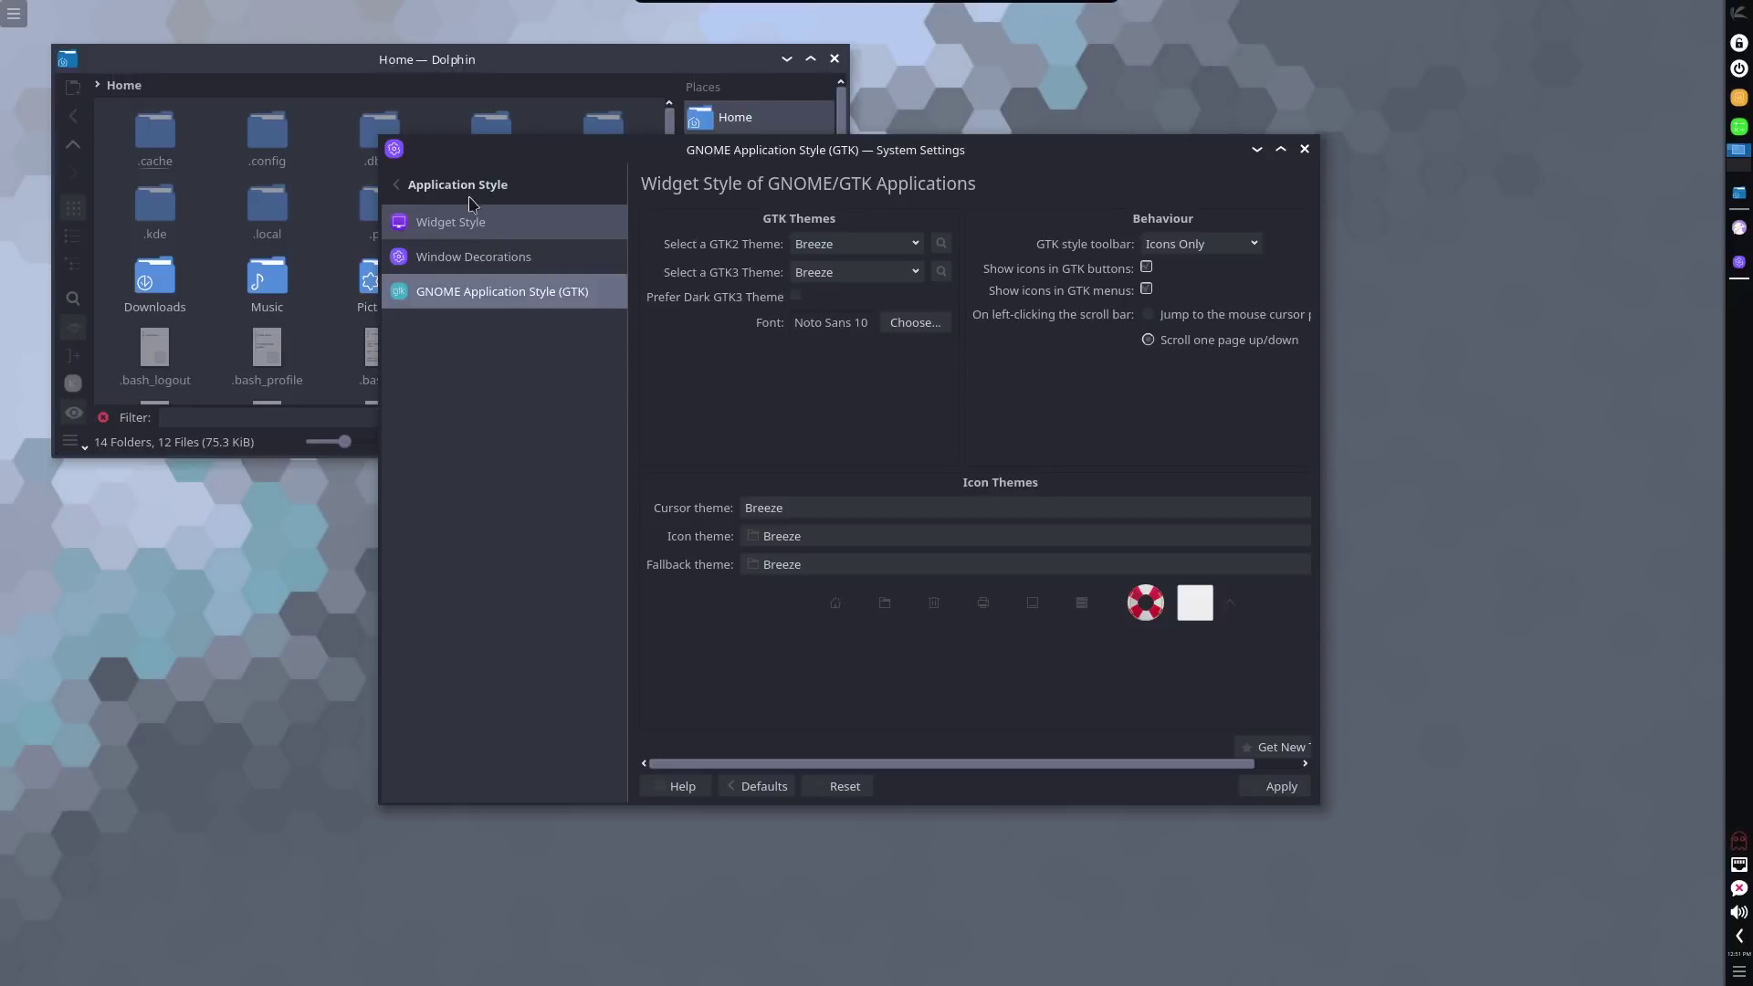
# Look through the remaining System Settings categories down to Hardware and close System Settings.
pyautogui.click(409, 184)
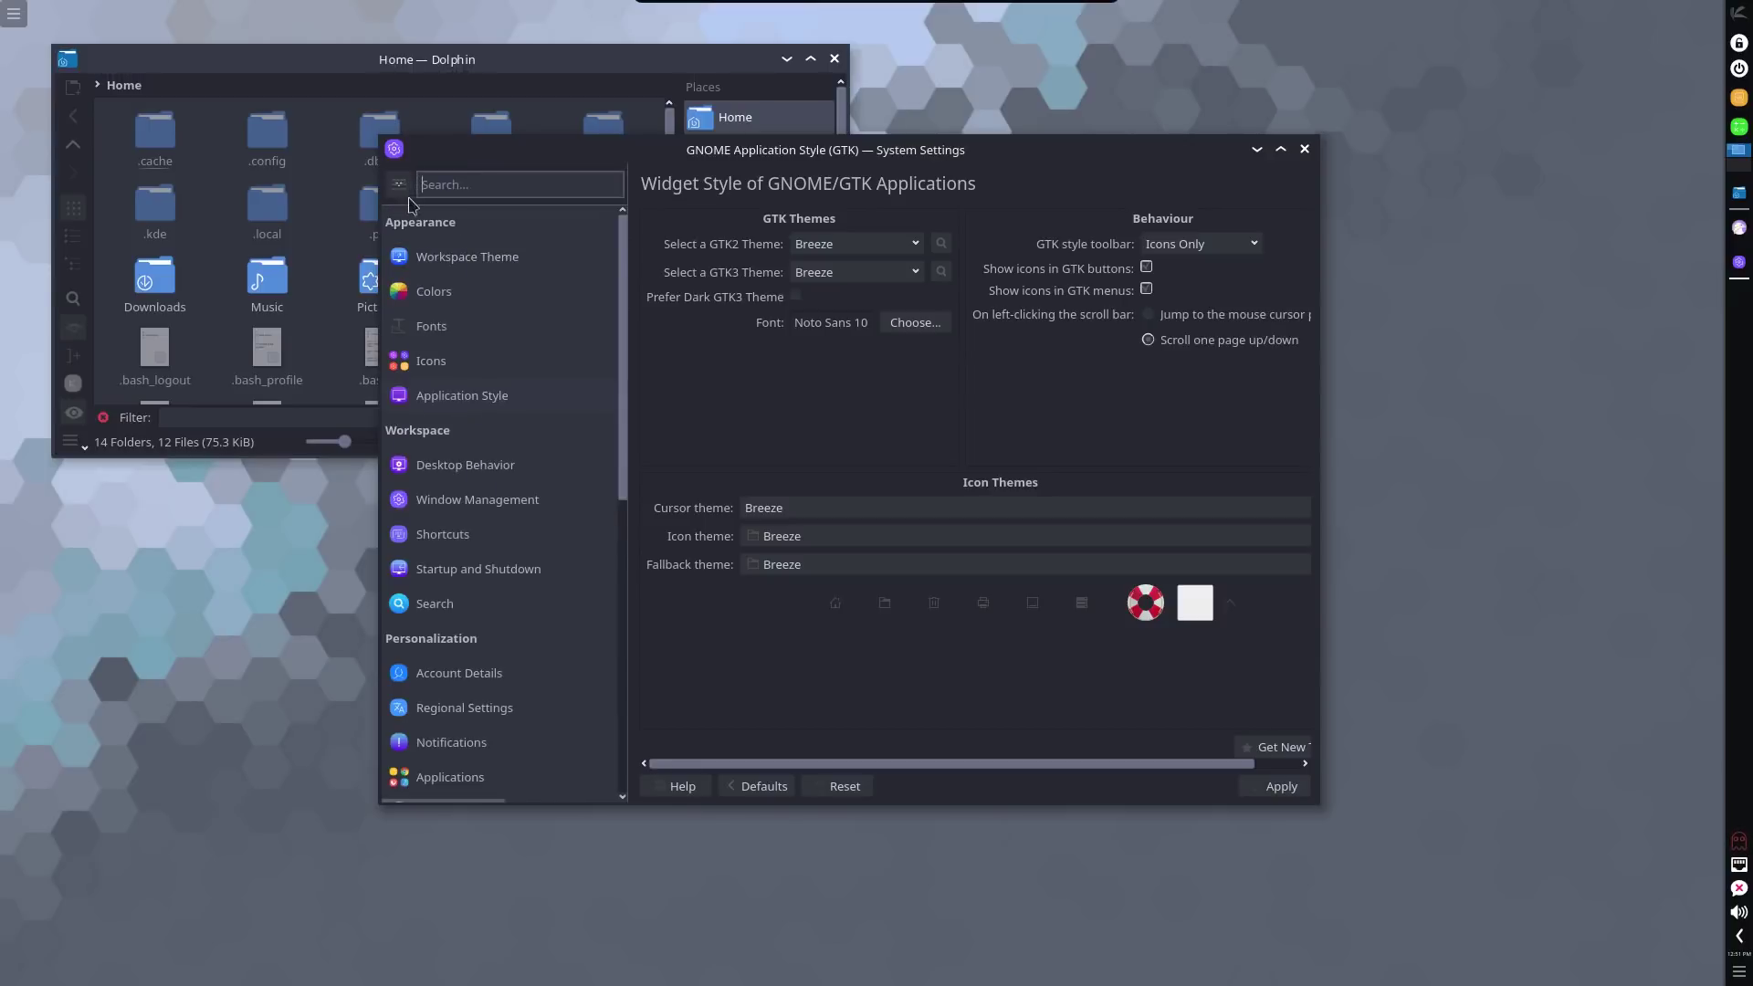
pyautogui.scroll(-1, 533, 534)
pyautogui.scroll(-1, 529, 534)
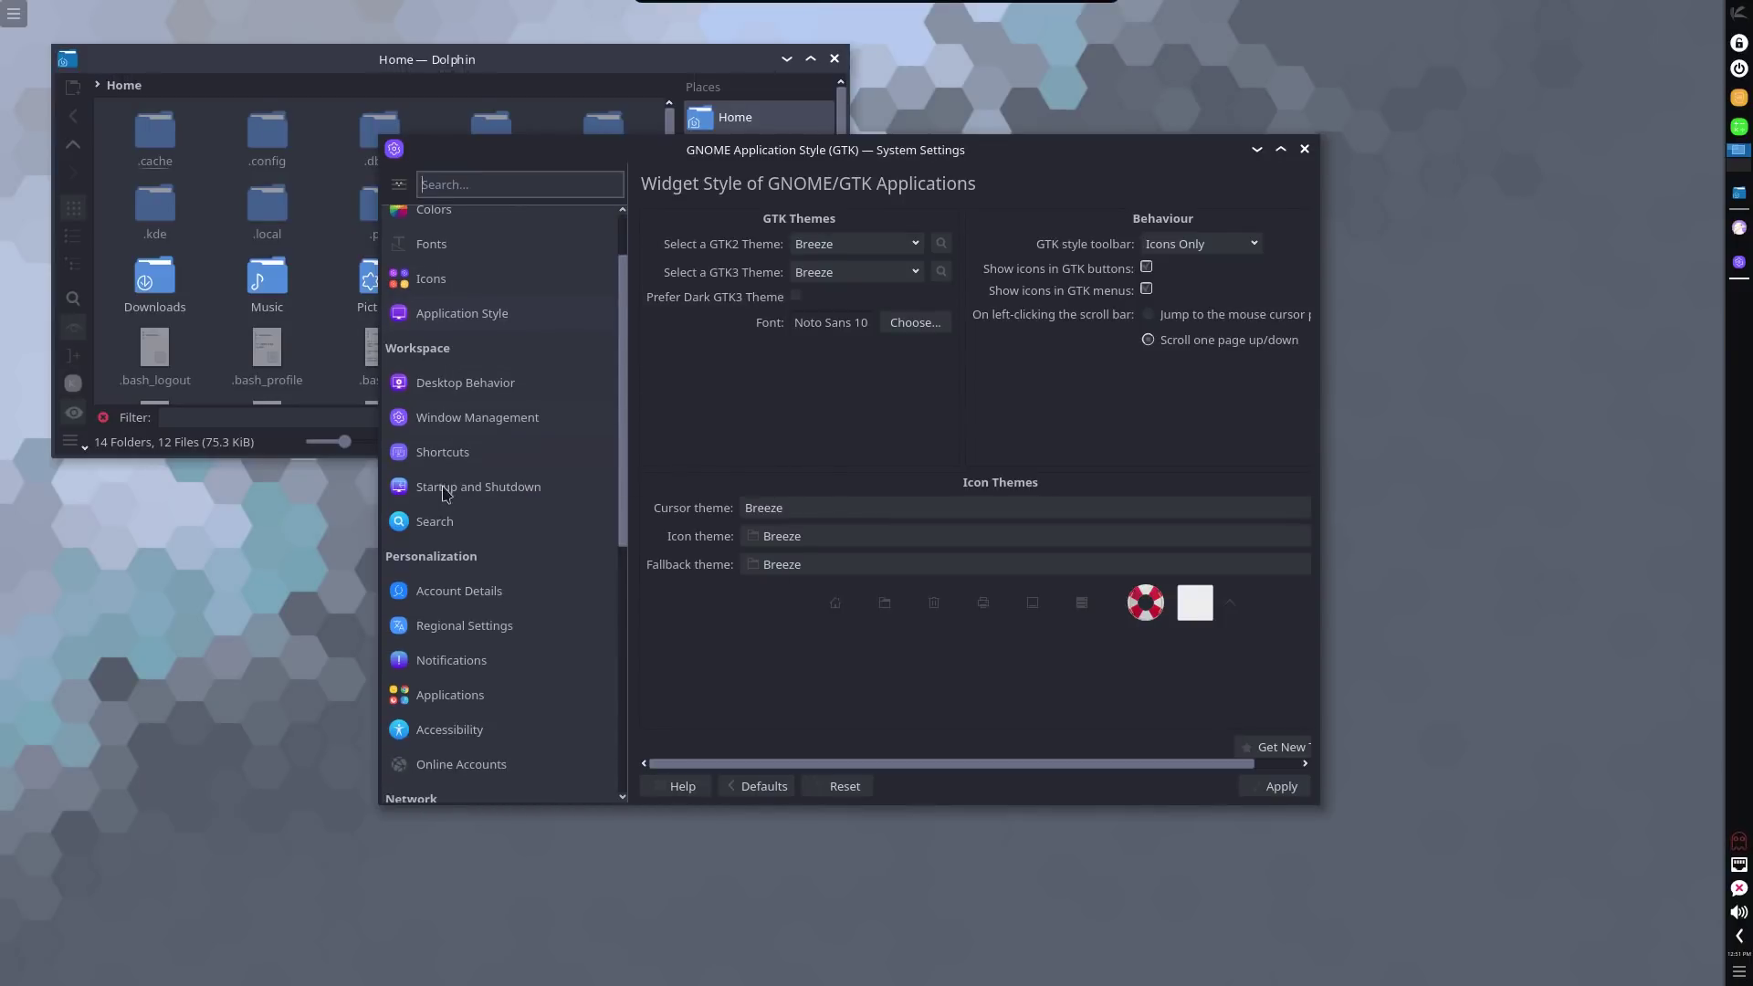
pyautogui.scroll(-3, 432, 559)
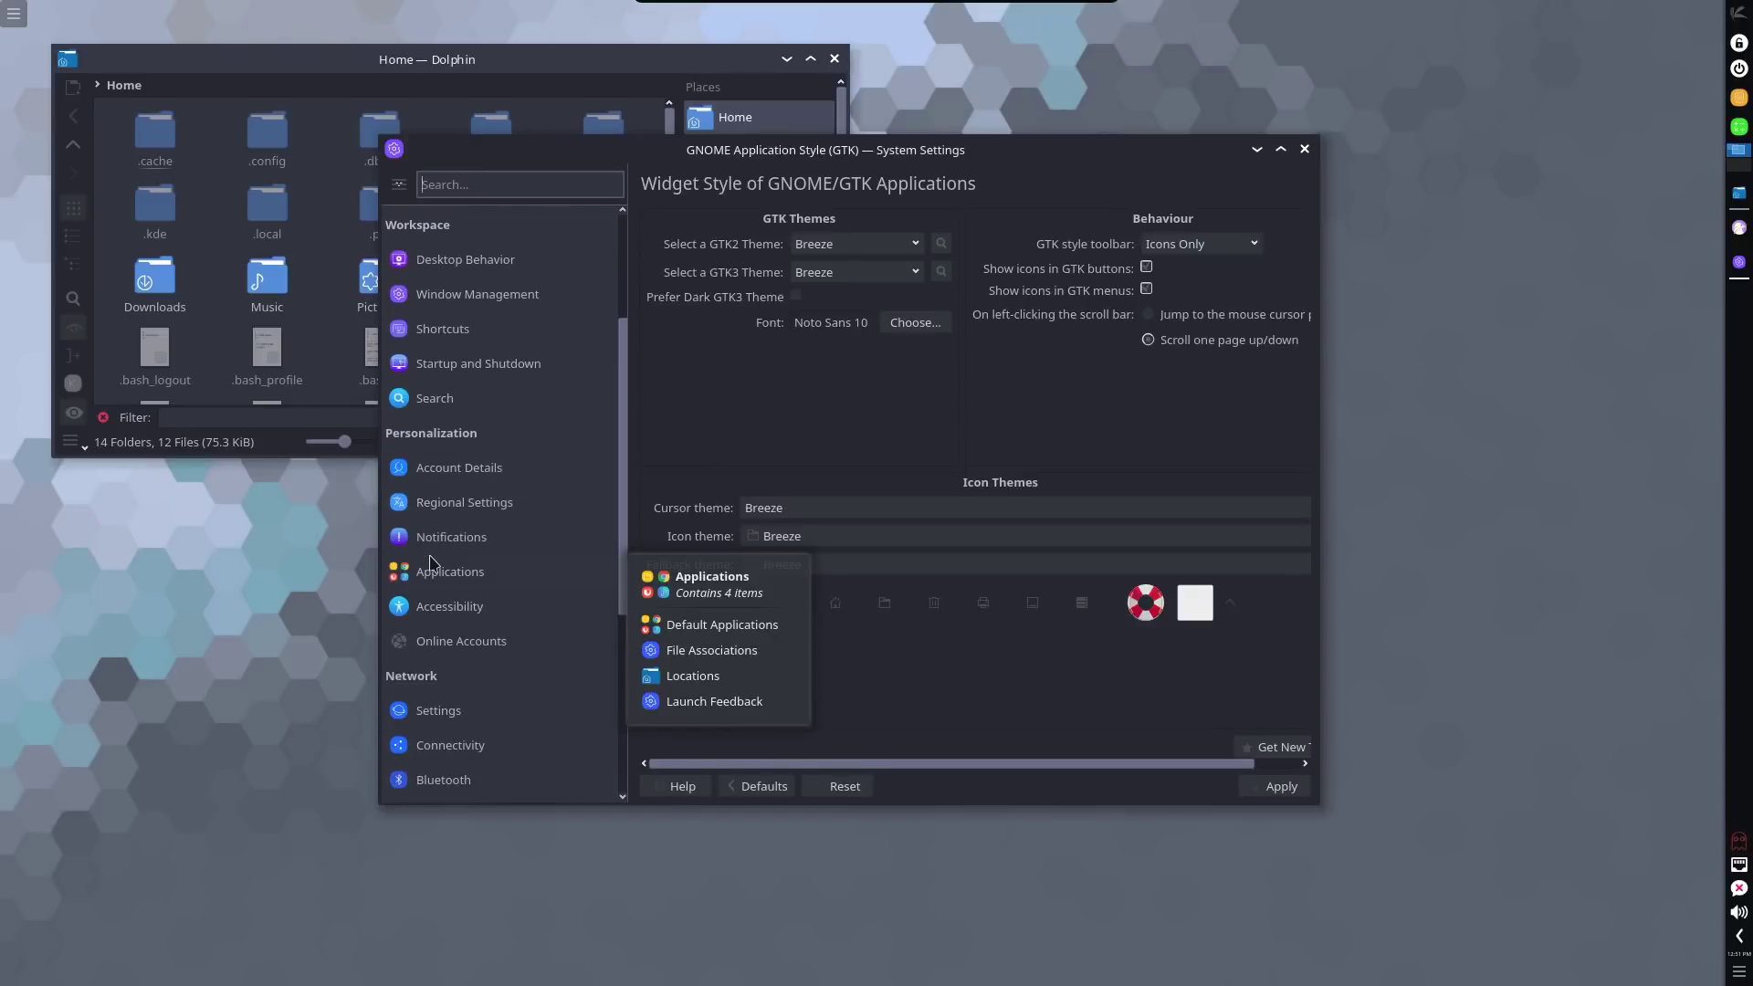
pyautogui.scroll(-2, 432, 570)
pyautogui.scroll(-4, 433, 574)
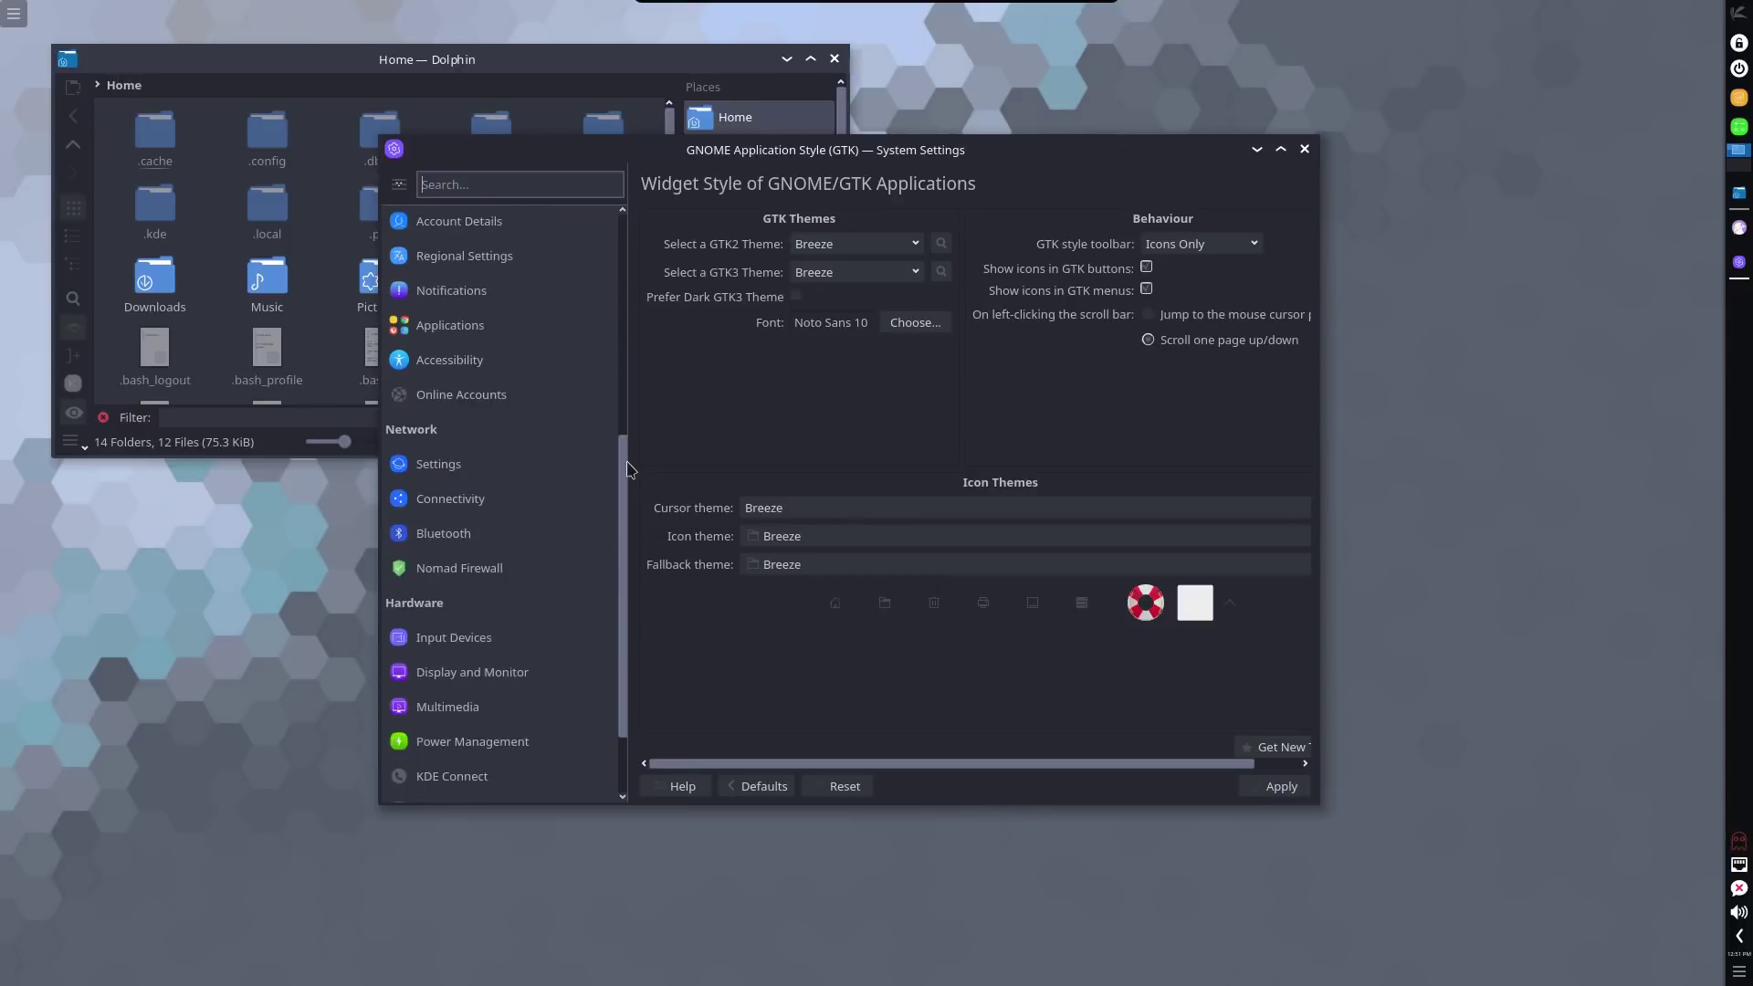
pyautogui.scroll(-3, 626, 530)
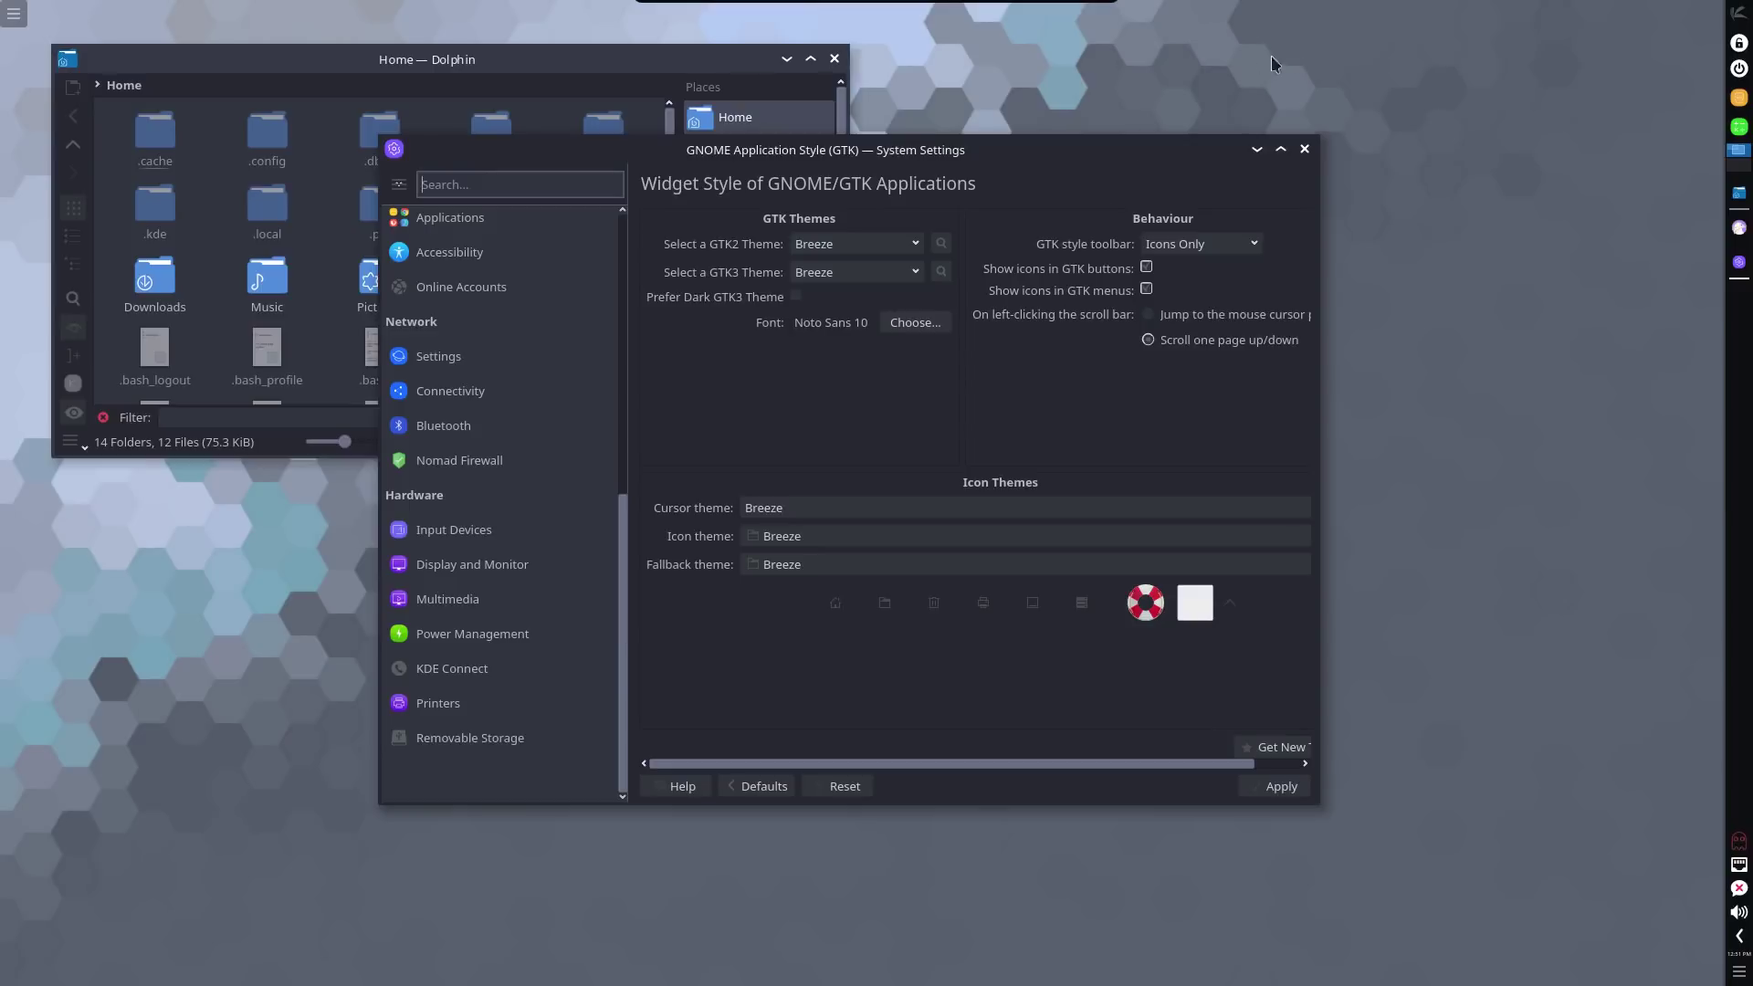
pyautogui.click(1304, 149)
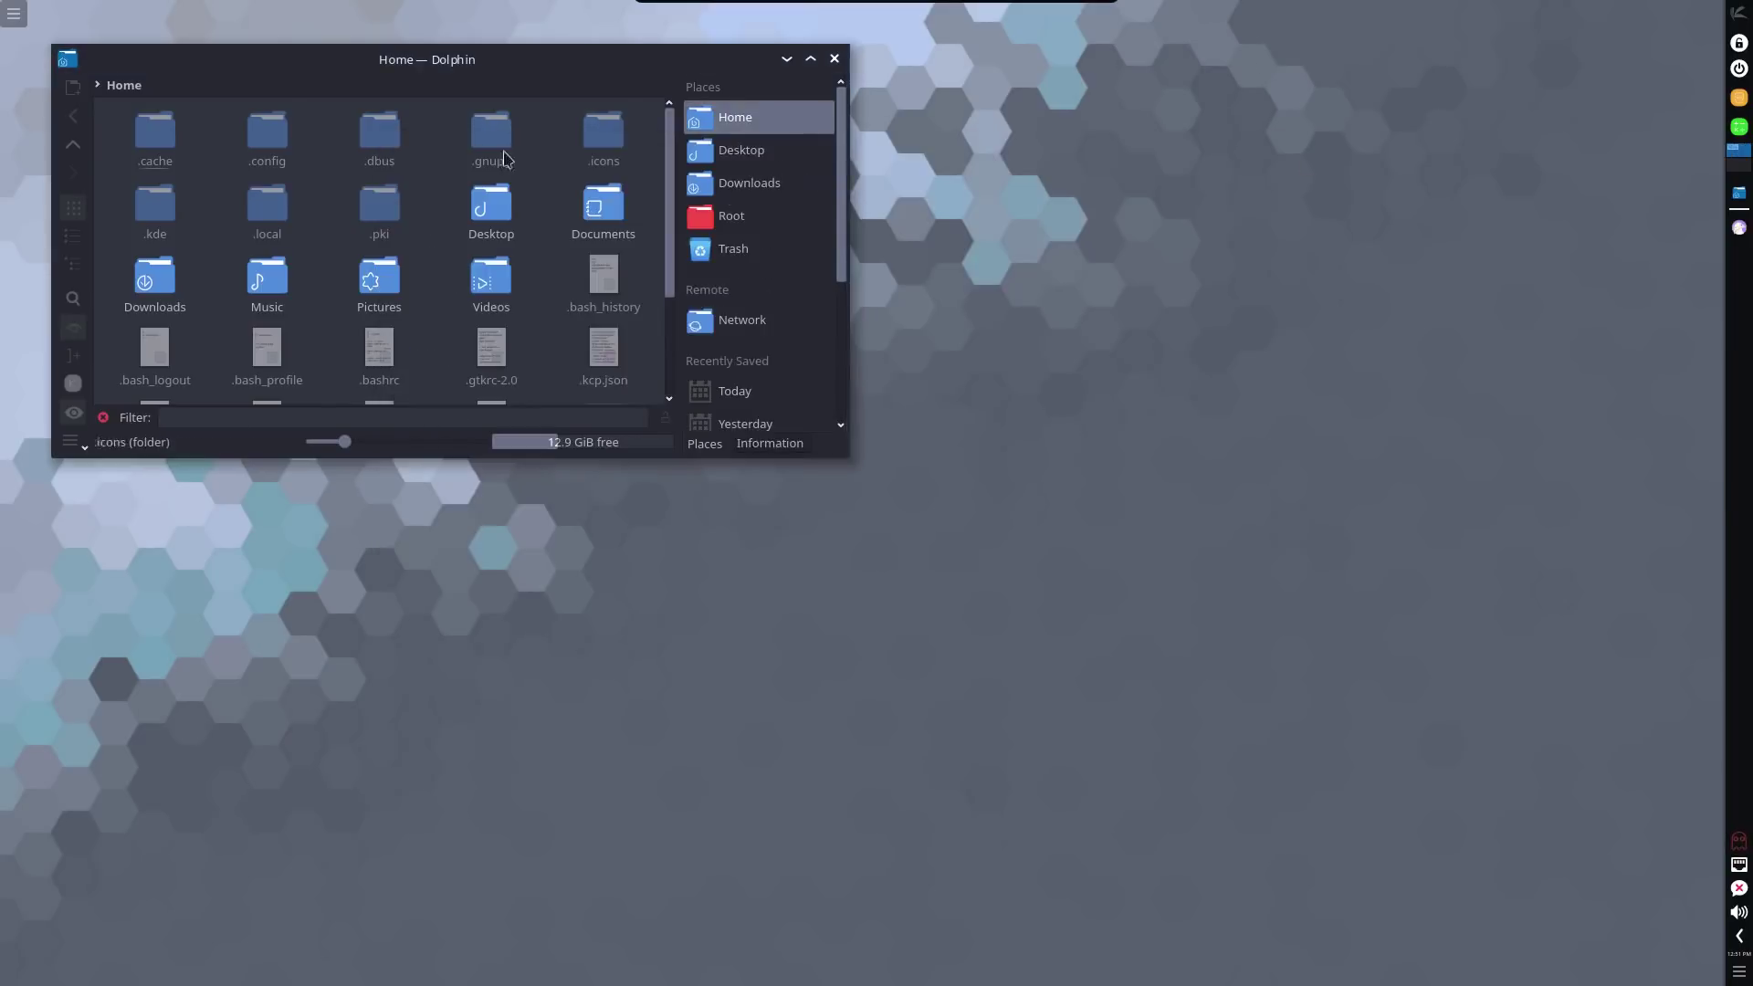
# Move the Dolphin window toward the middle of the desktop and enlarge it to show all Home folder items.
pyautogui.moveTo(452, 60); pyautogui.dragTo(637, 131)
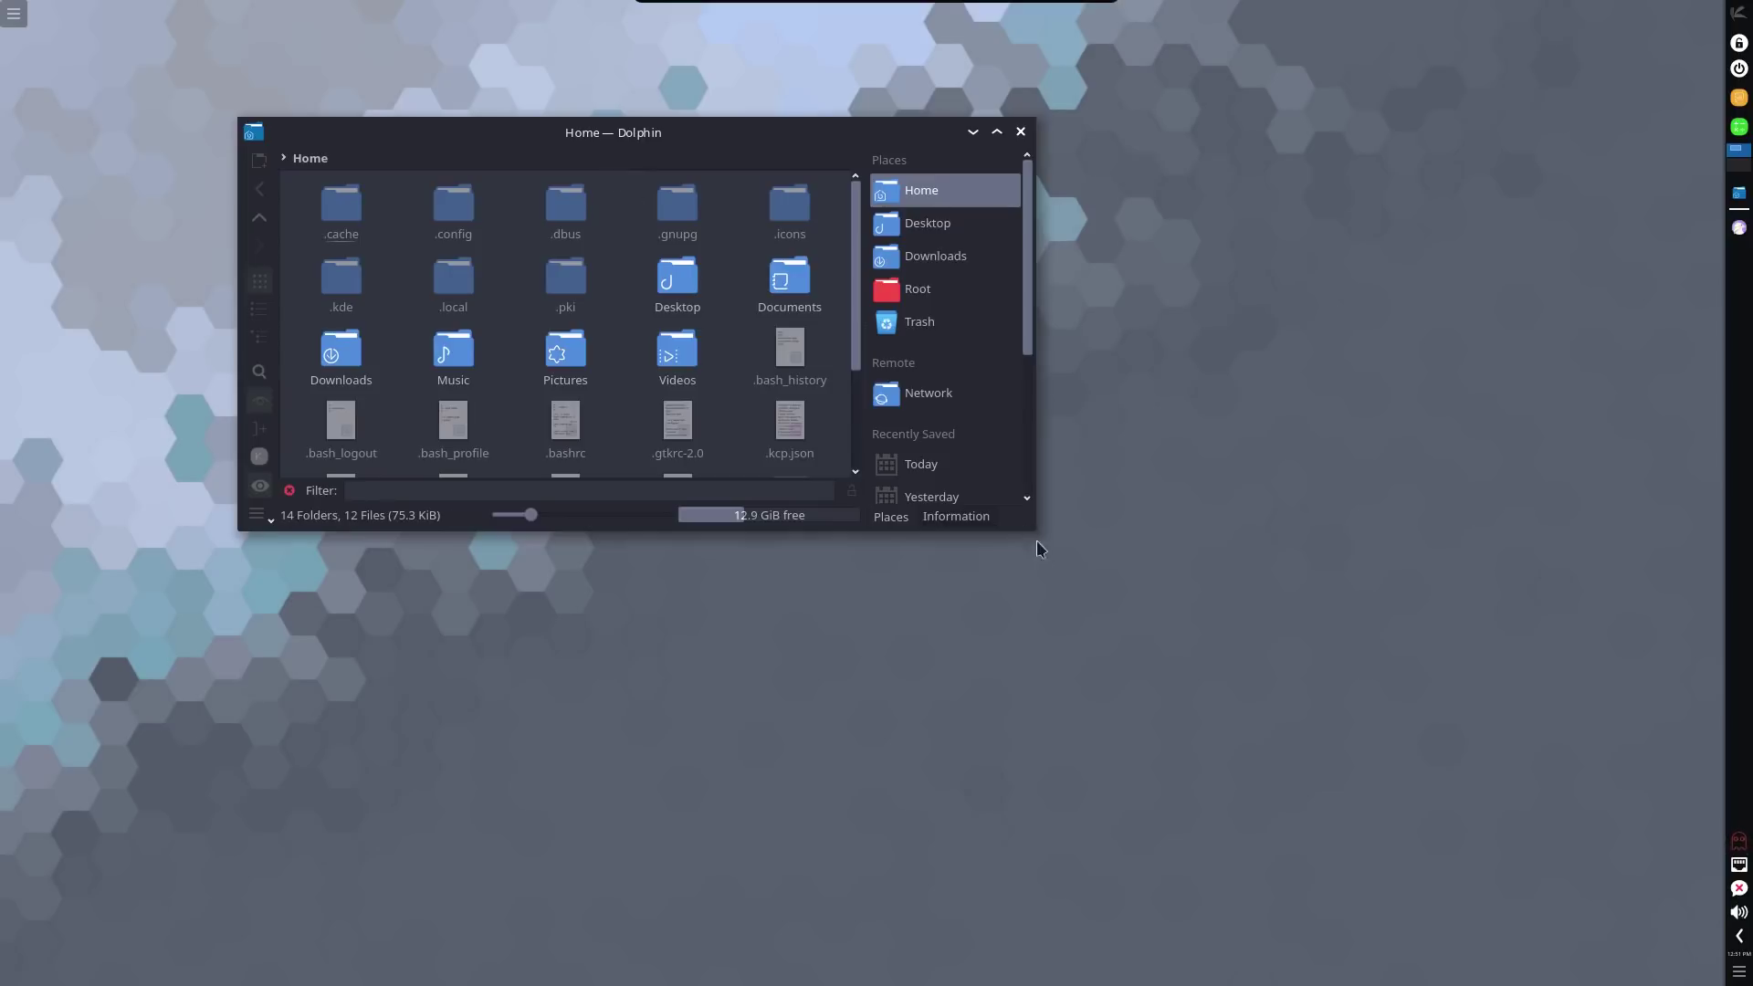
pyautogui.moveTo(1034, 528); pyautogui.dragTo(1120, 650)
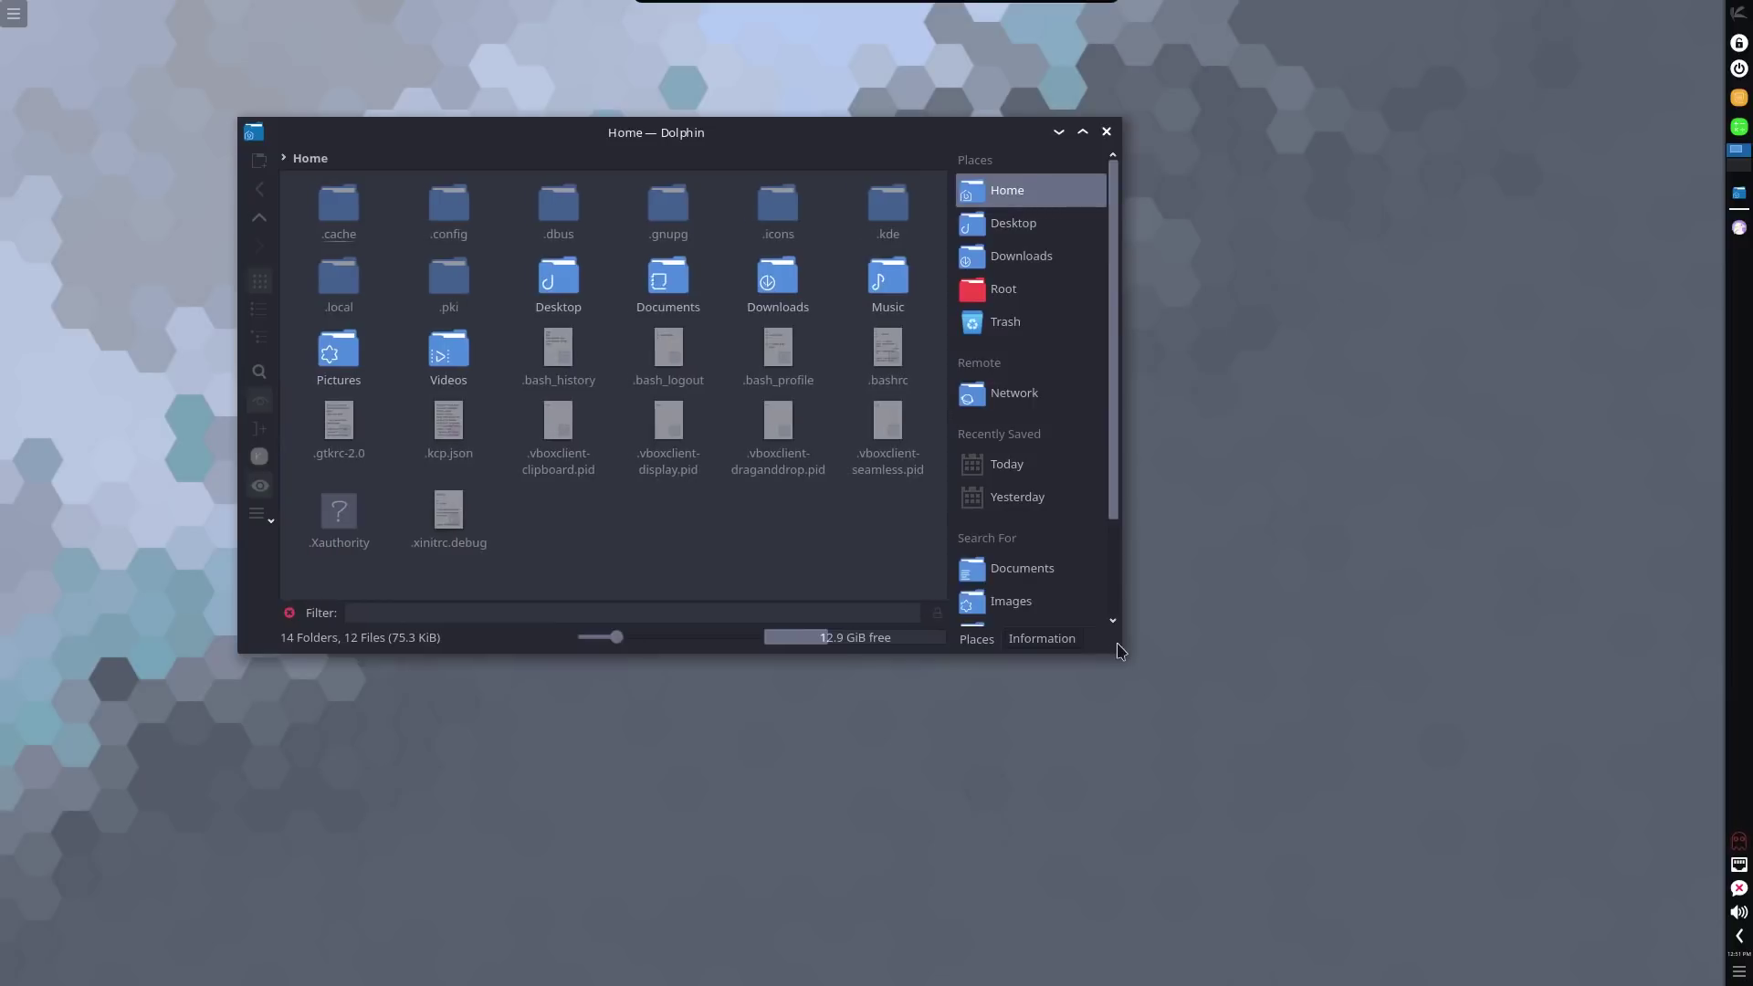
pyautogui.moveTo(1114, 238); pyautogui.dragTo(1106, 134)
# Look at the desktop toolbox options and the side panel's configuration options, closing each without changes.
pyautogui.click(16, 20)
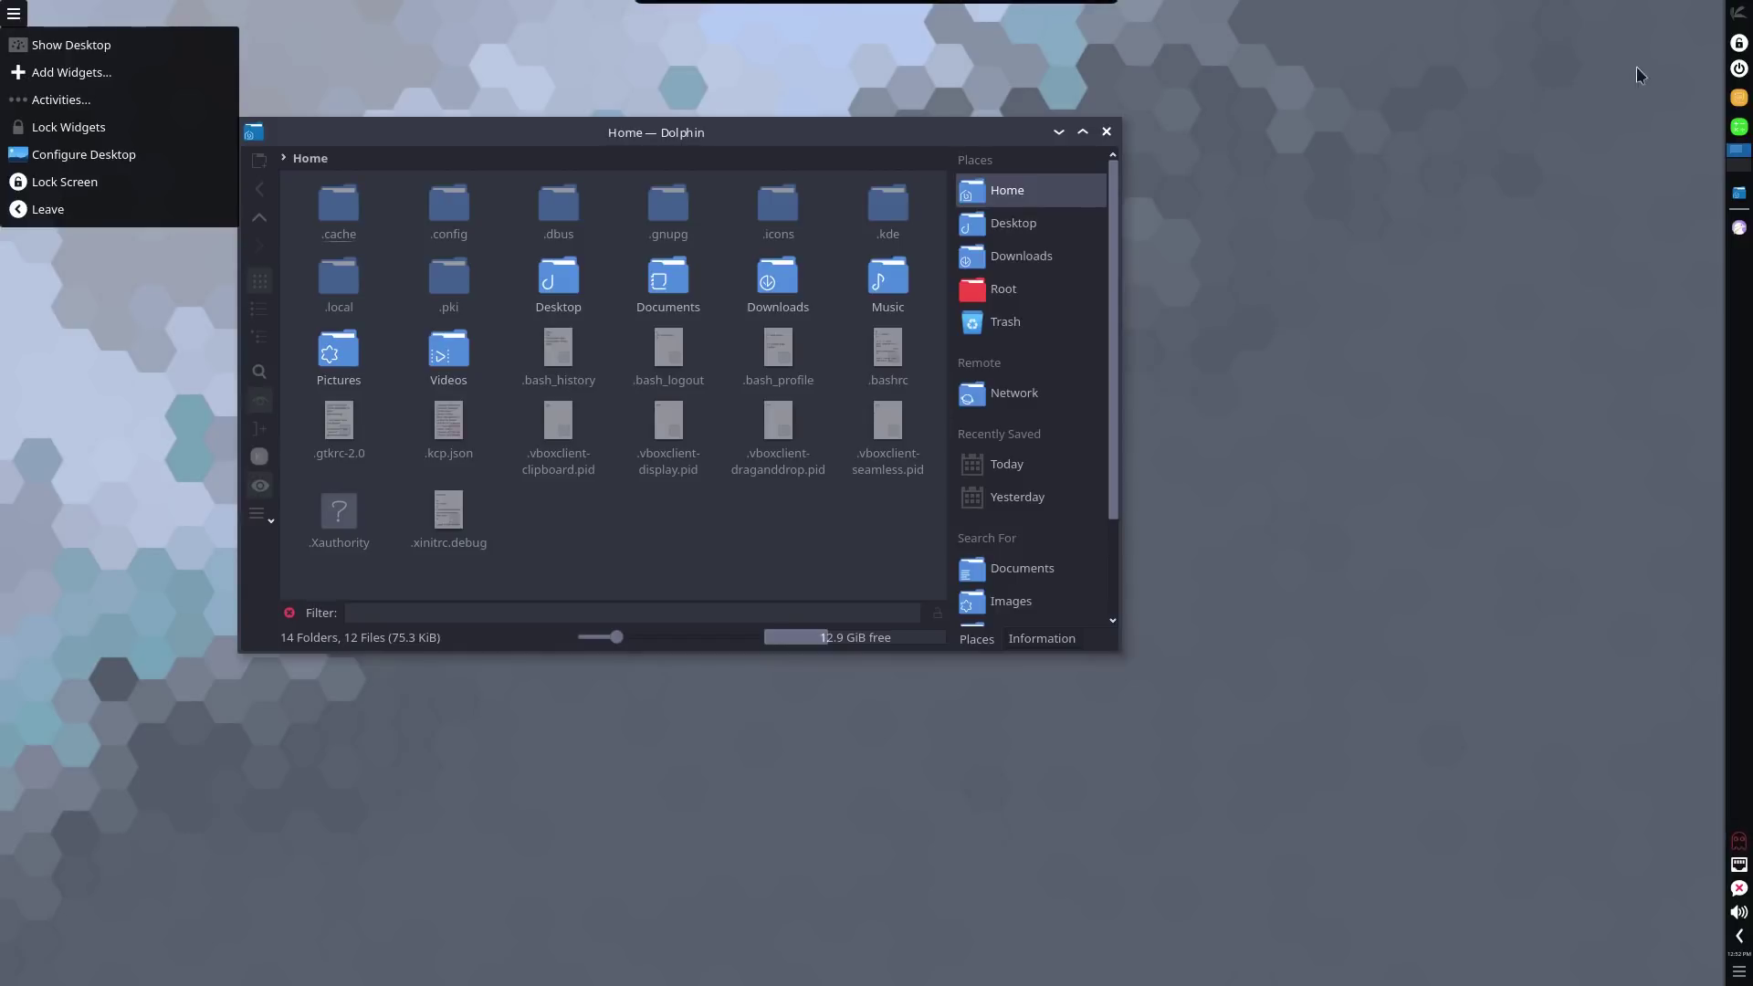
pyautogui.click(219, 296)
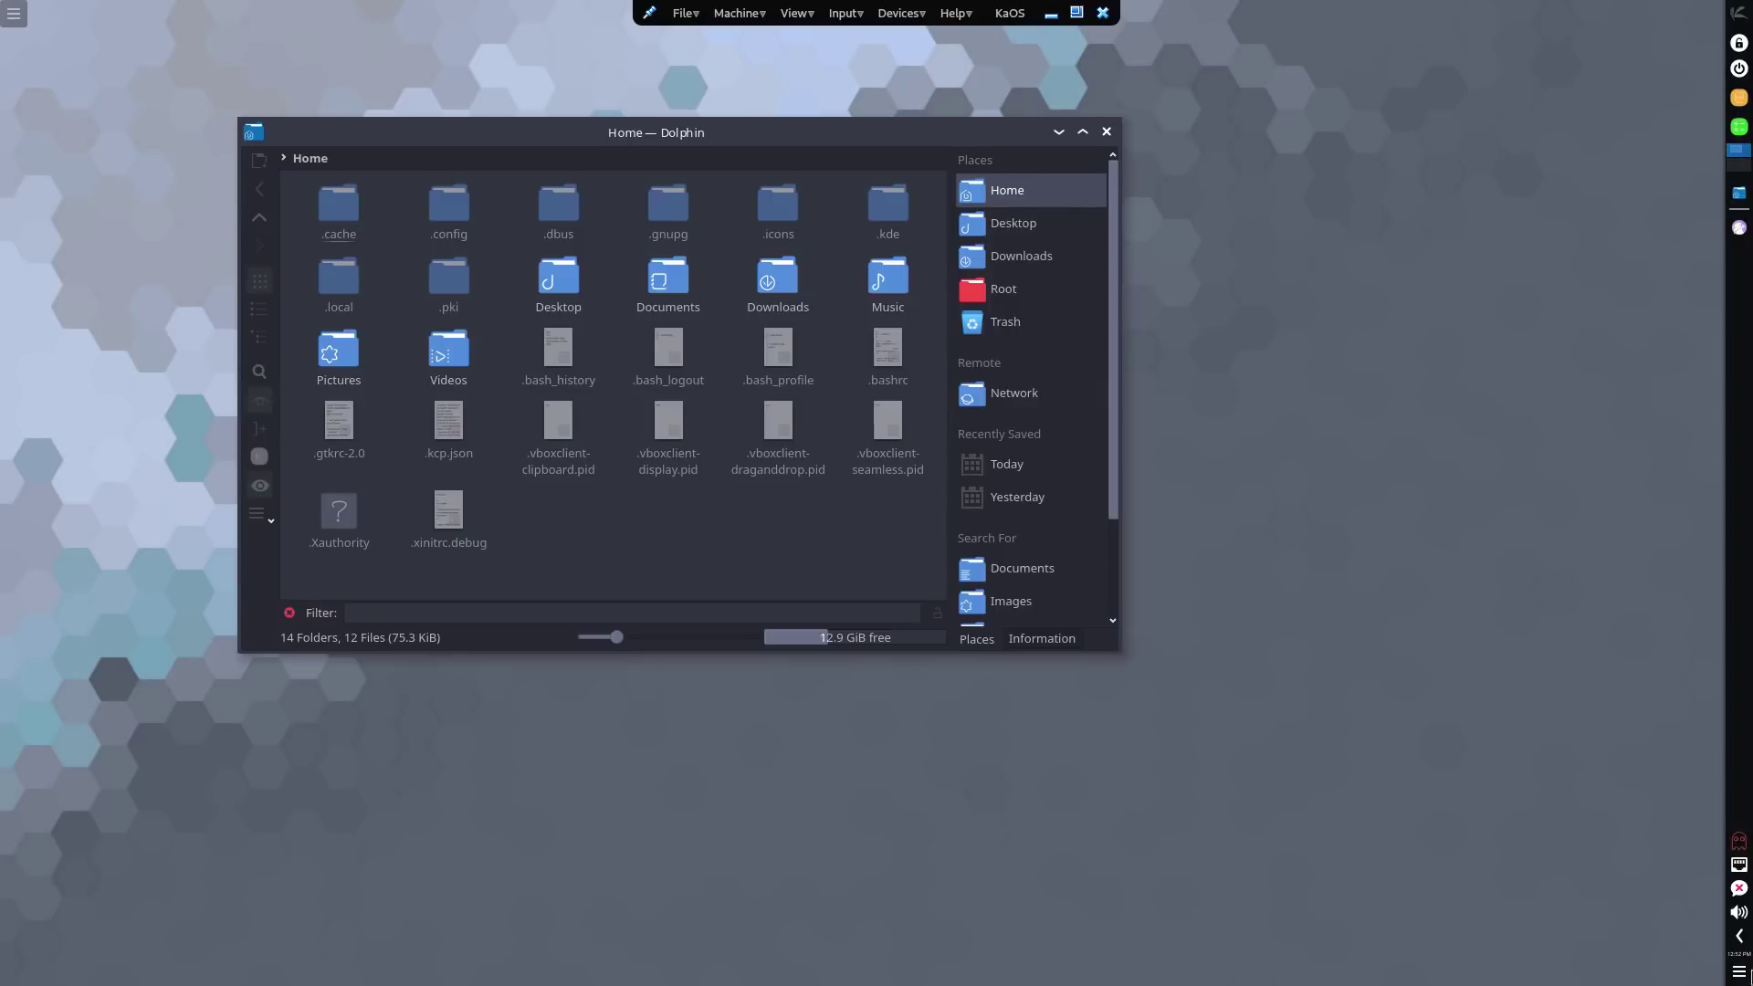
pyautogui.click(1739, 971)
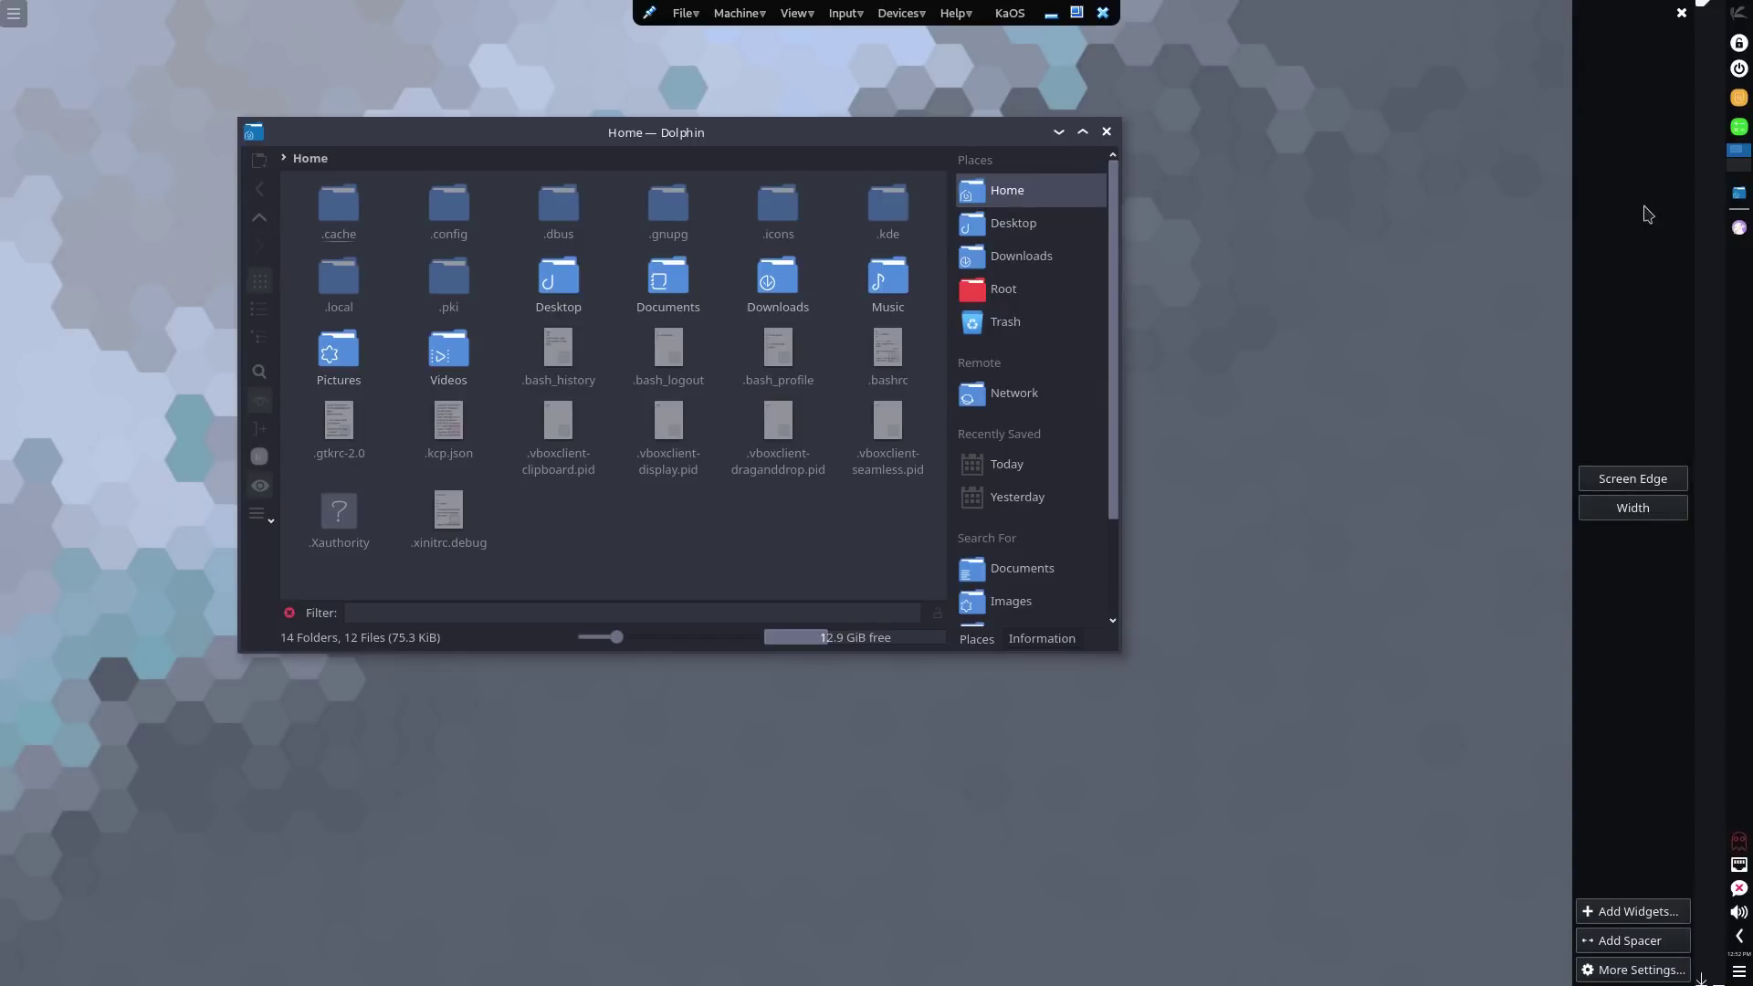
pyautogui.click(1680, 13)
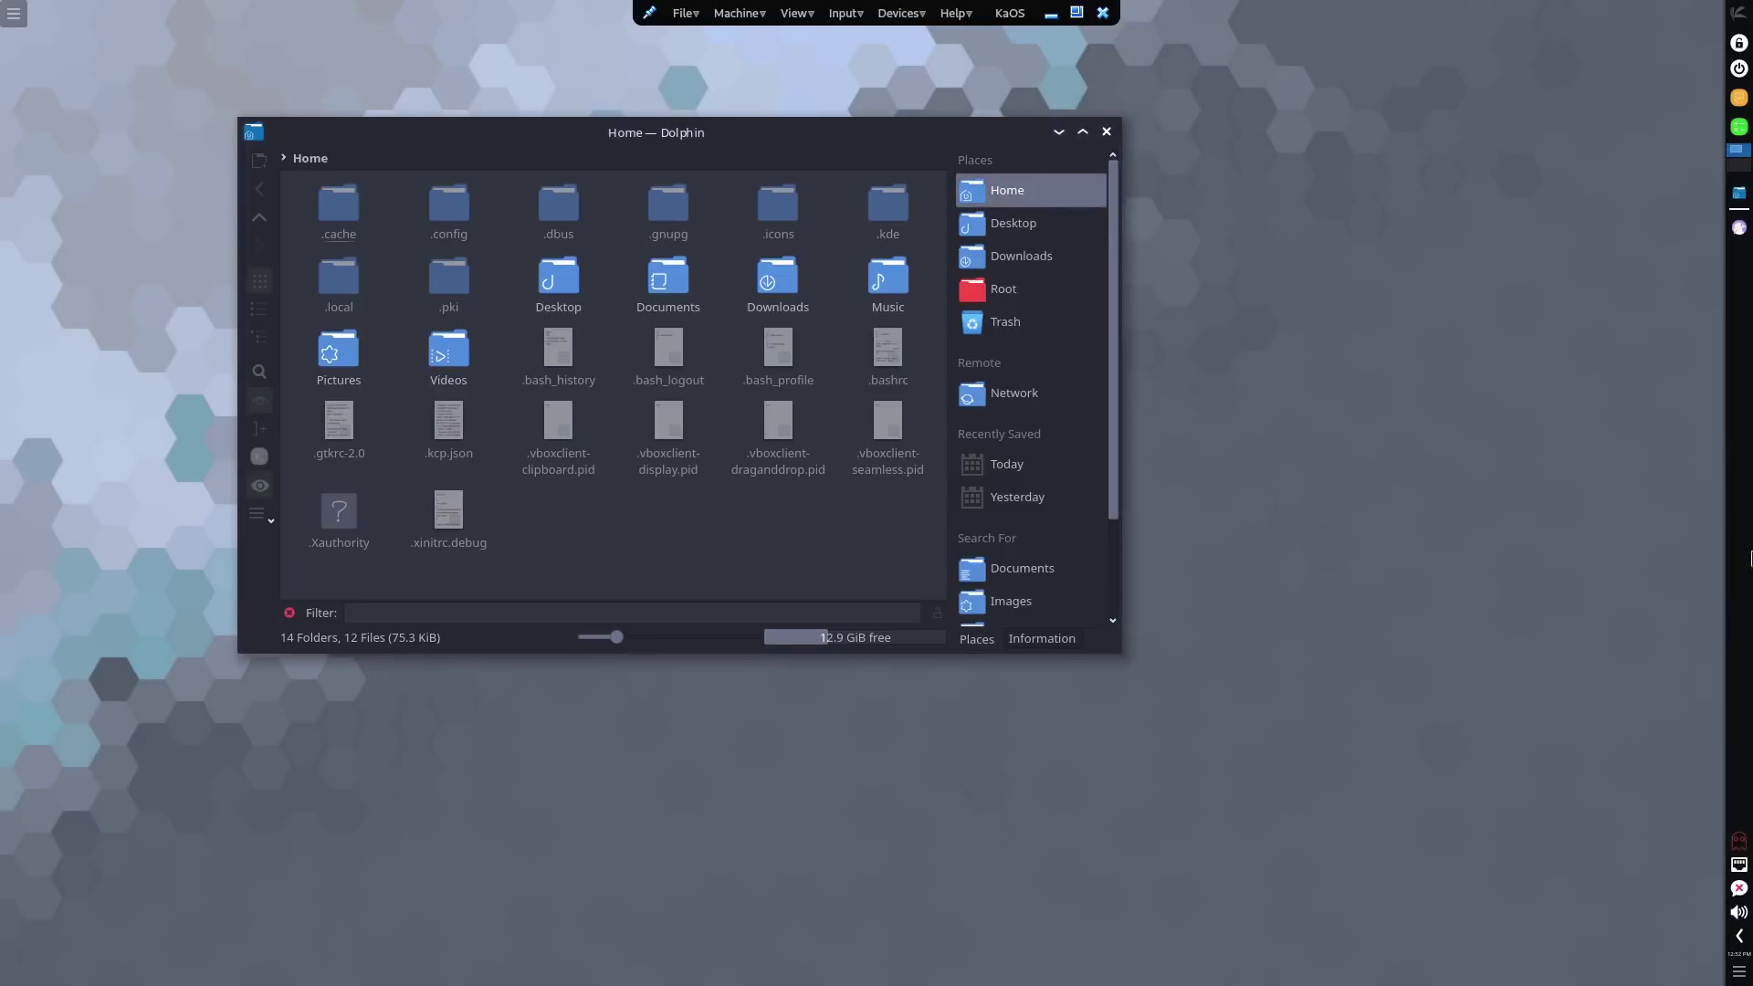
# Check the hidden Status & Notifications tray items and open the Instant Messaging tray applet.
pyautogui.click(1740, 935)
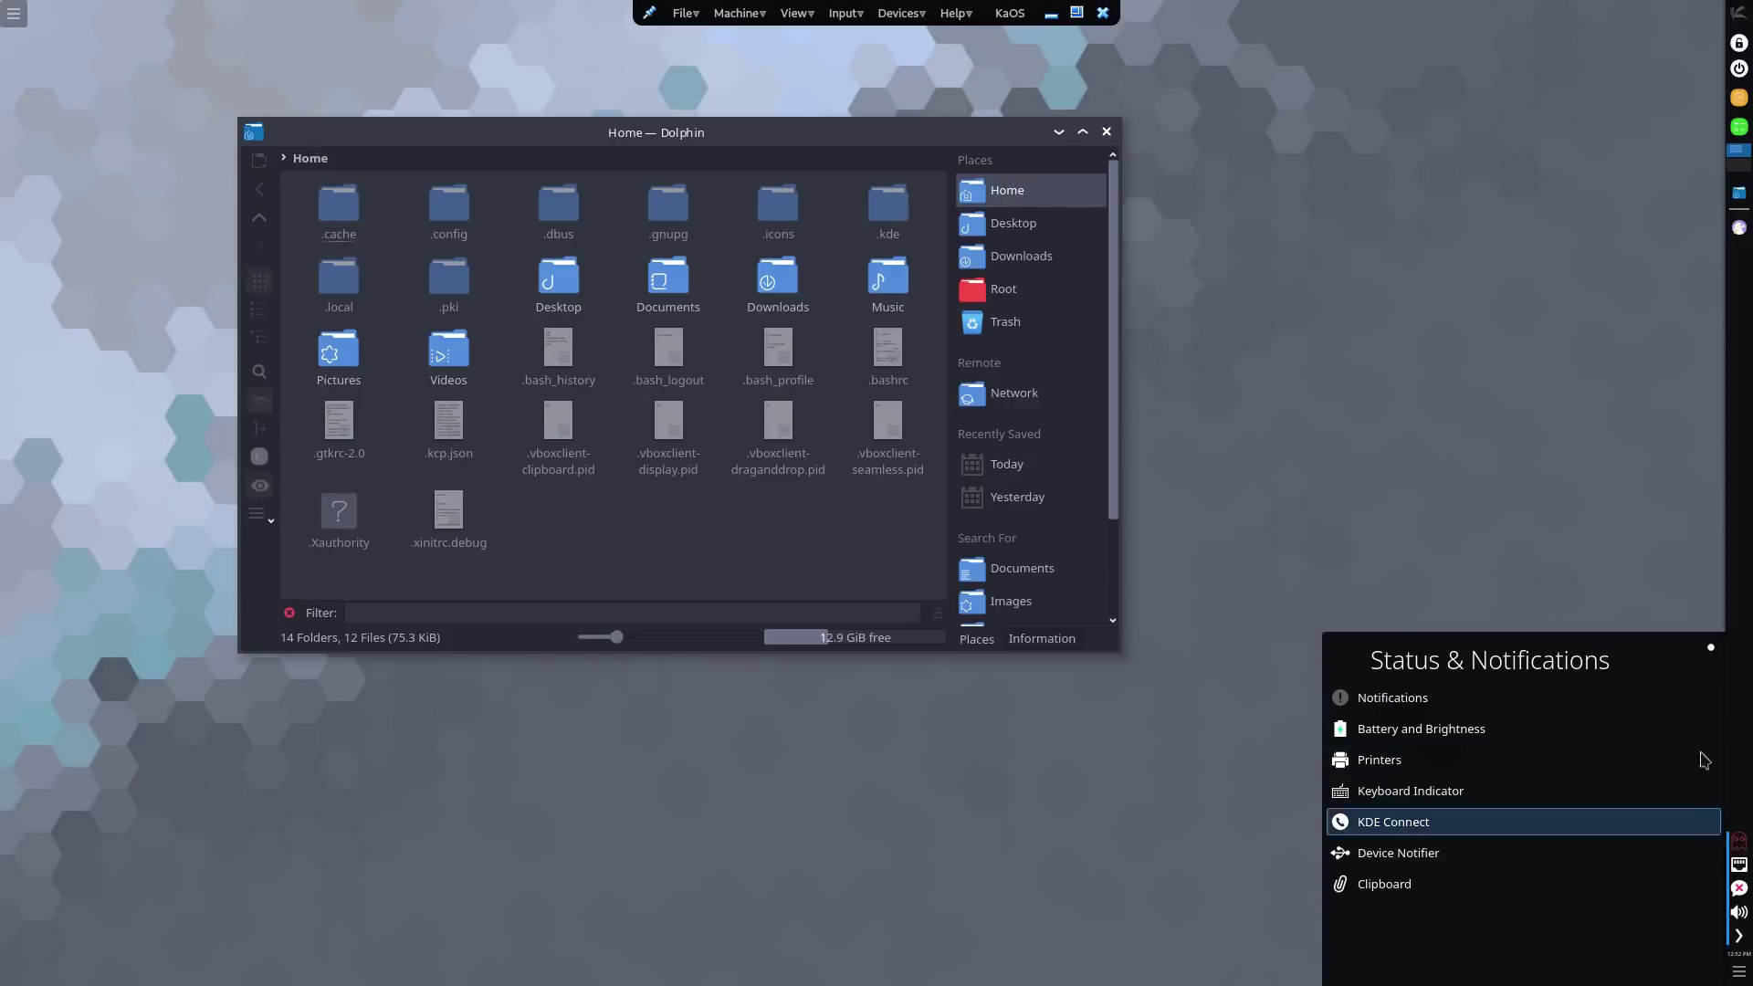
pyautogui.click(1657, 599)
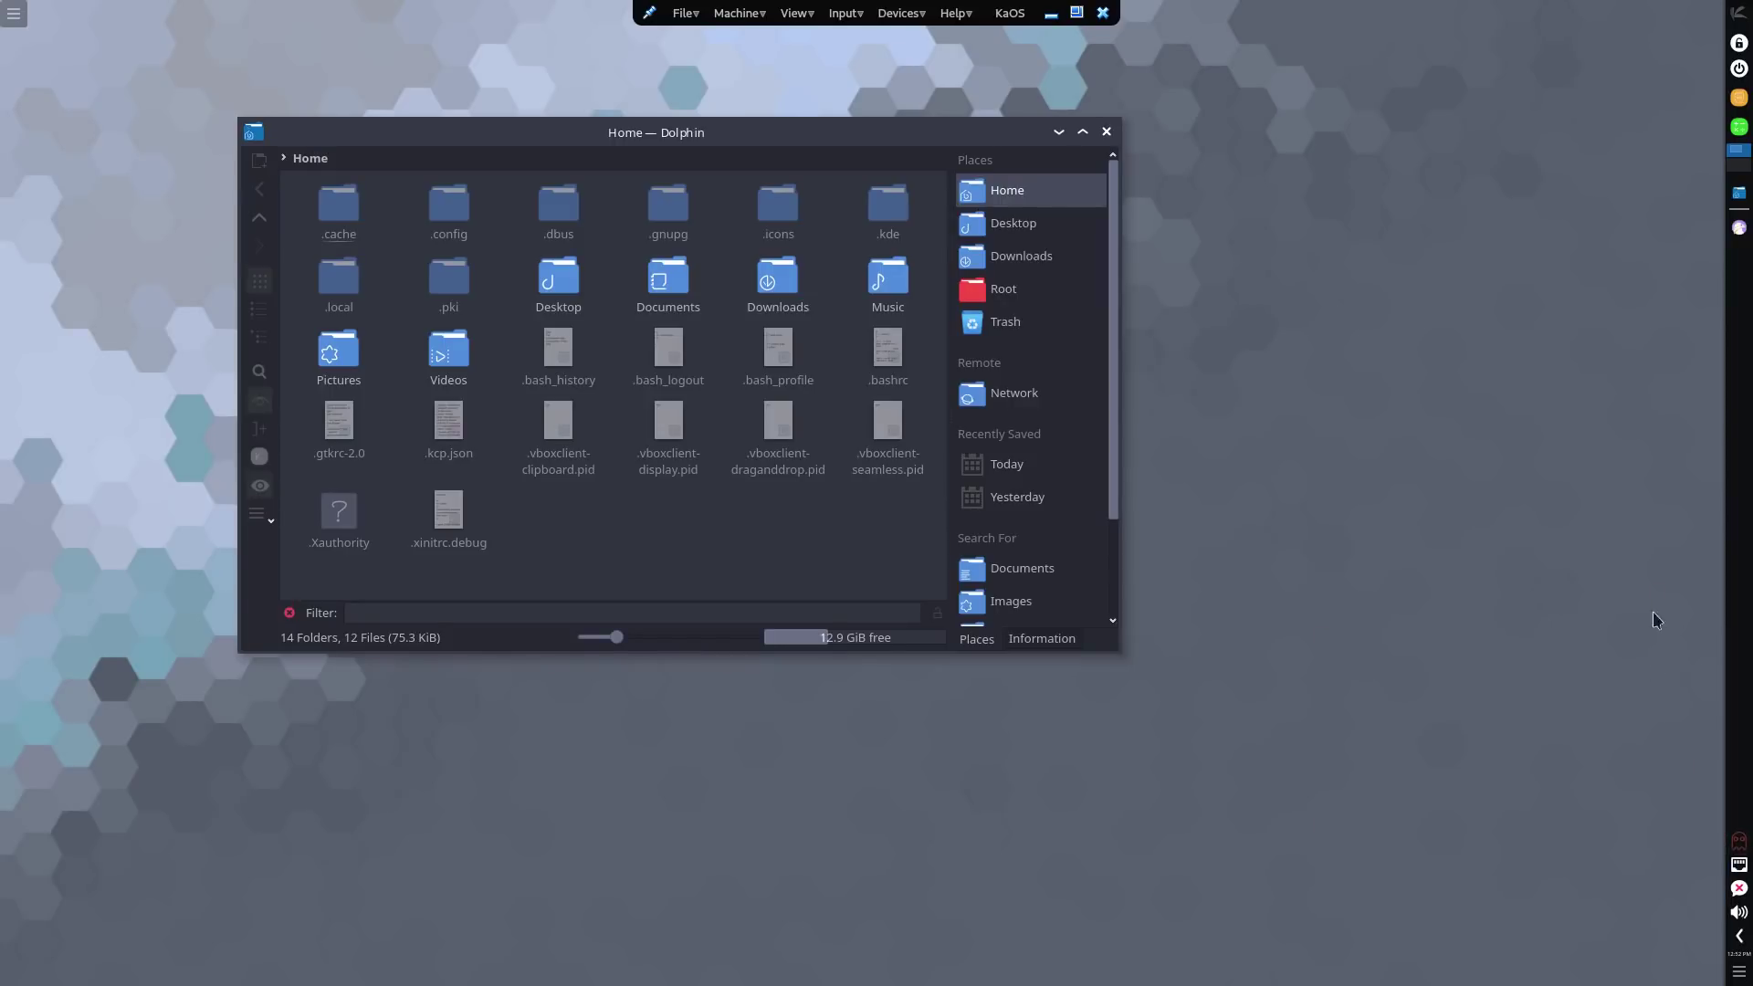
pyautogui.click(1738, 891)
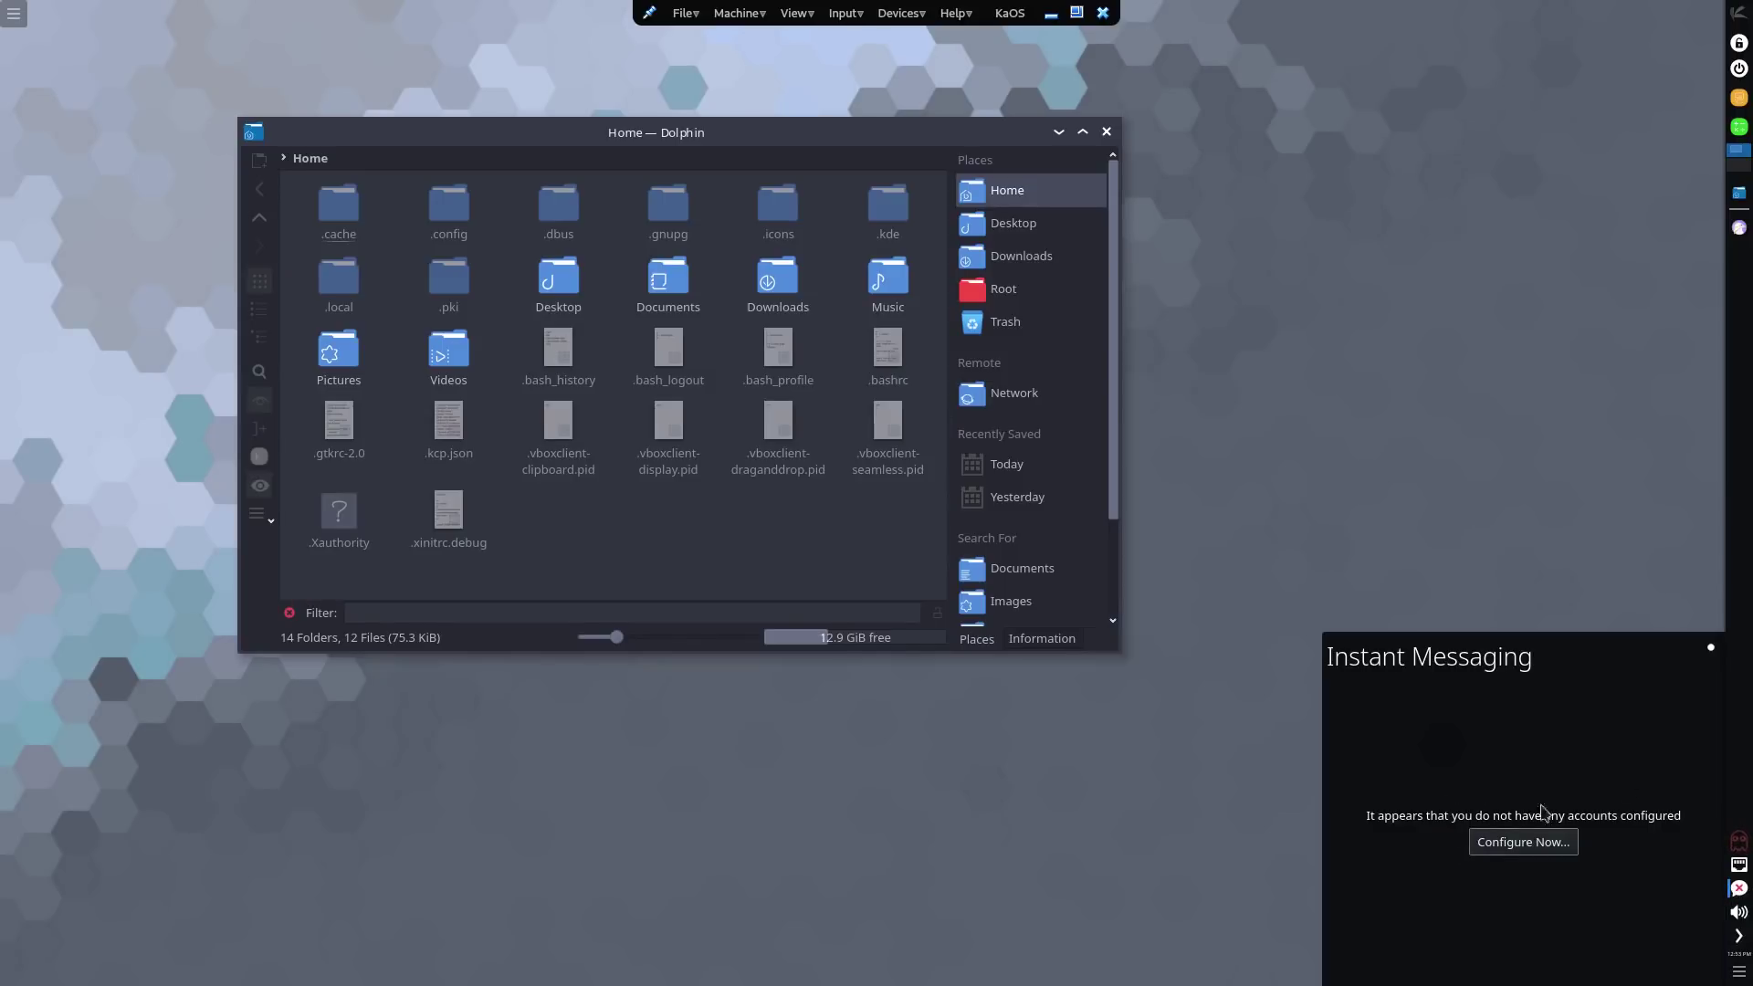
# Dismiss the Instant Messaging applet and open the Octopi package manager from the system tray.
pyautogui.click(1604, 525)
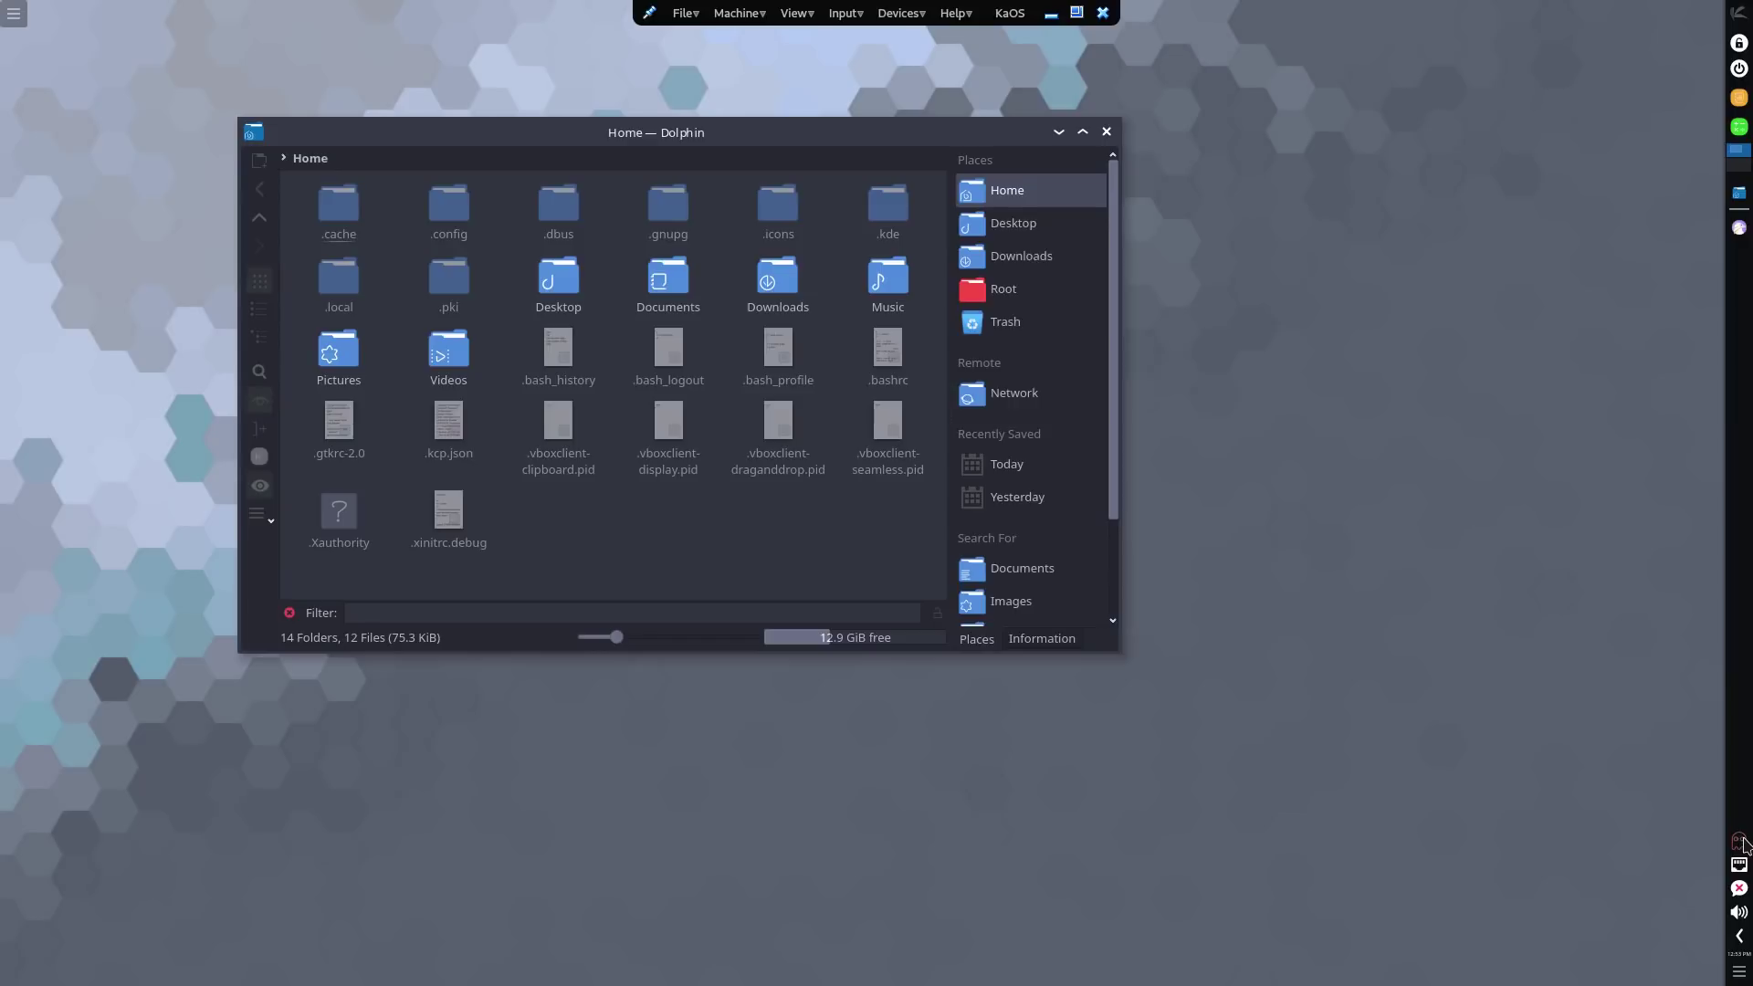
pyautogui.rightClick(1742, 840)
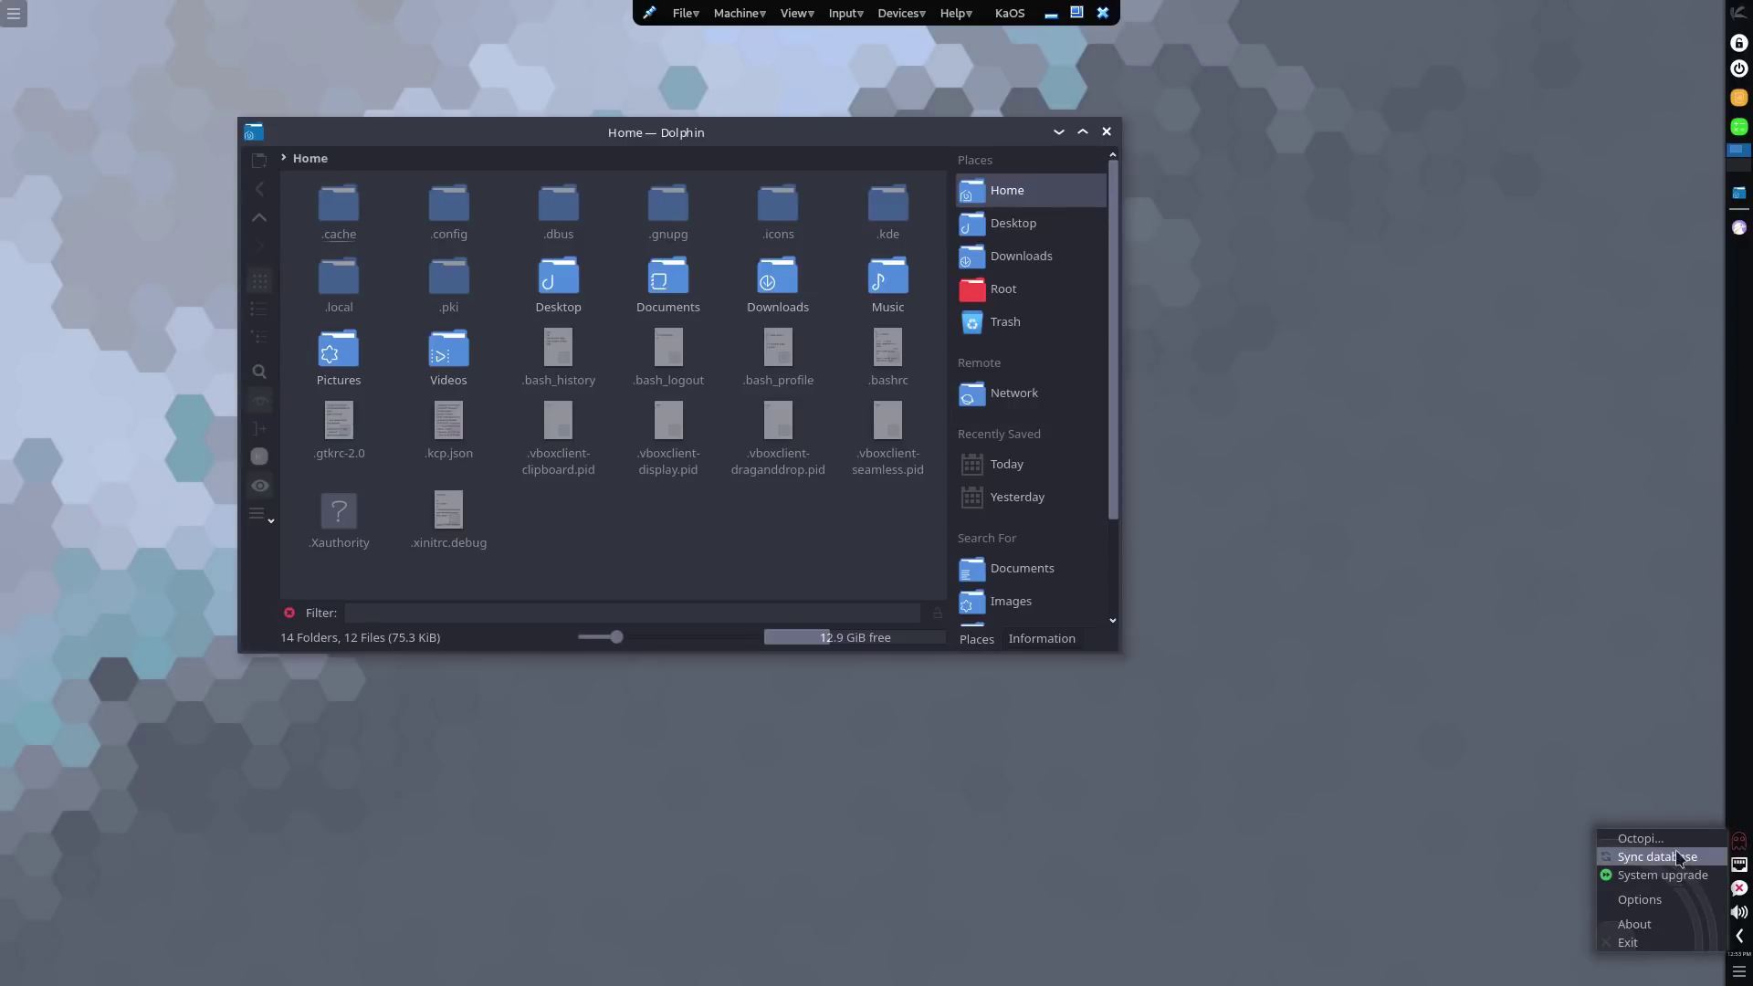
pyautogui.click(1640, 838)
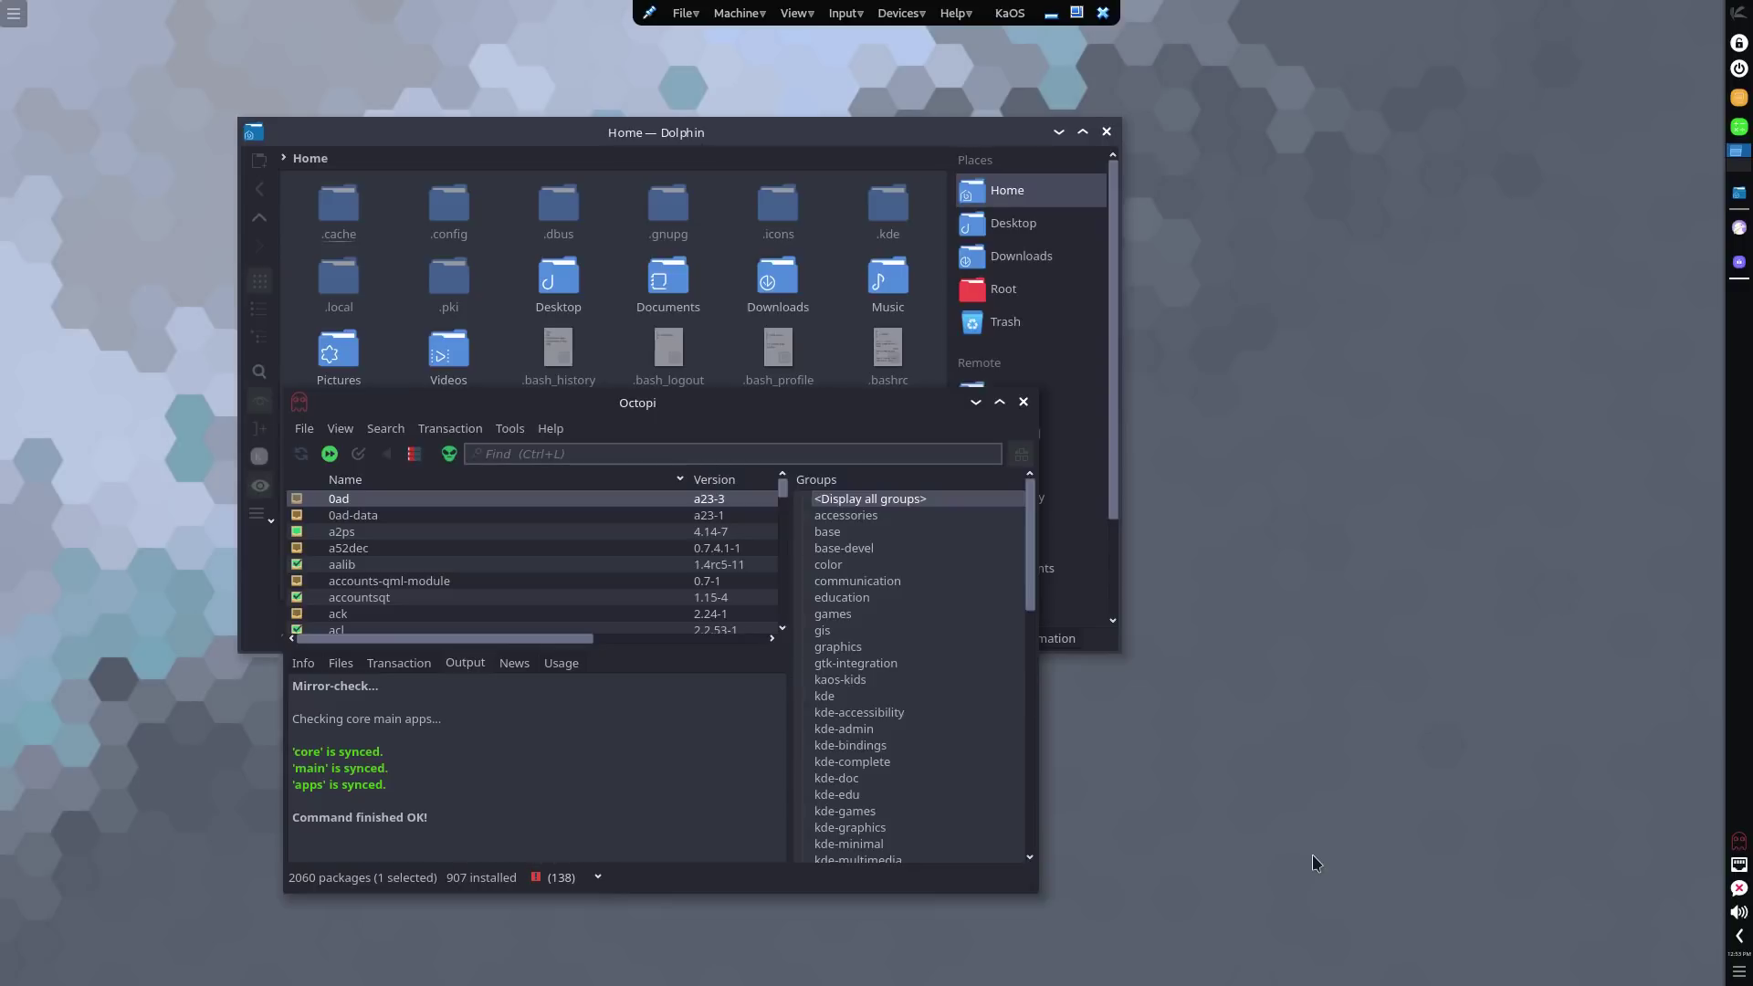
# Move the Octopi window clear of the file manager and close Dolphin.
pyautogui.moveTo(674, 408); pyautogui.dragTo(1252, 411)
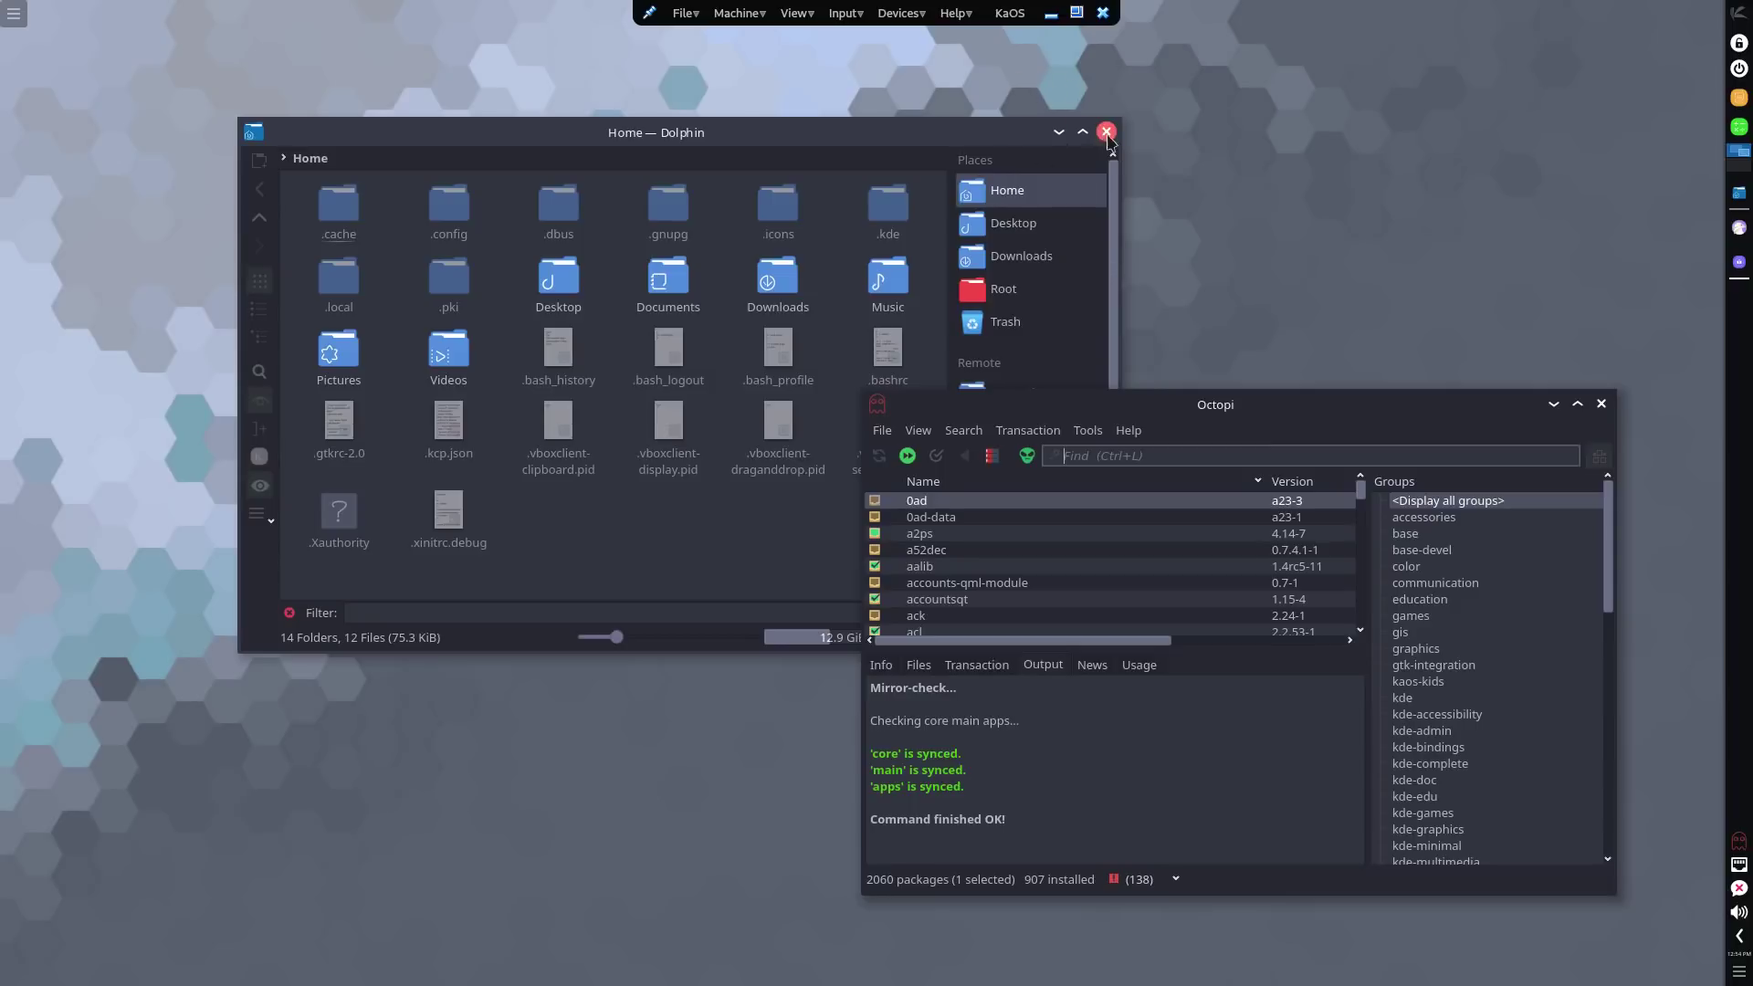
pyautogui.click(1106, 132)
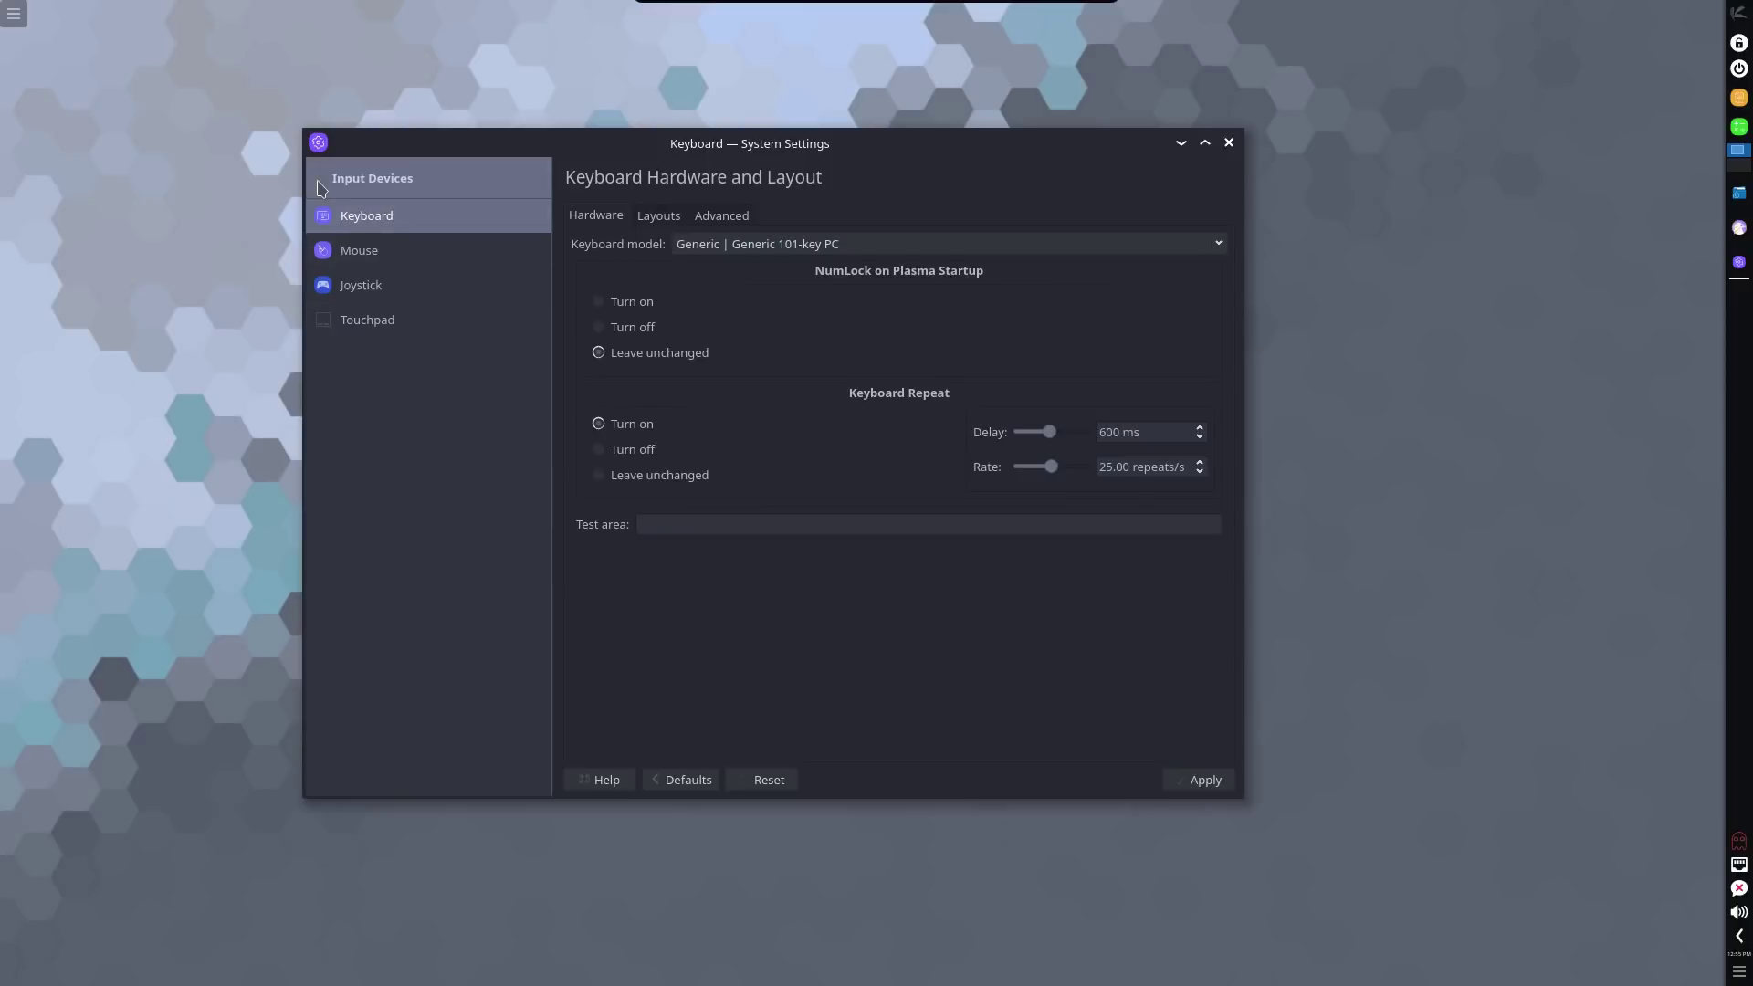
# Look through the System Settings Hardware section, viewing Input Devices and the Displays and Compositor pages of Display and Monitor.
pyautogui.click(322, 178)
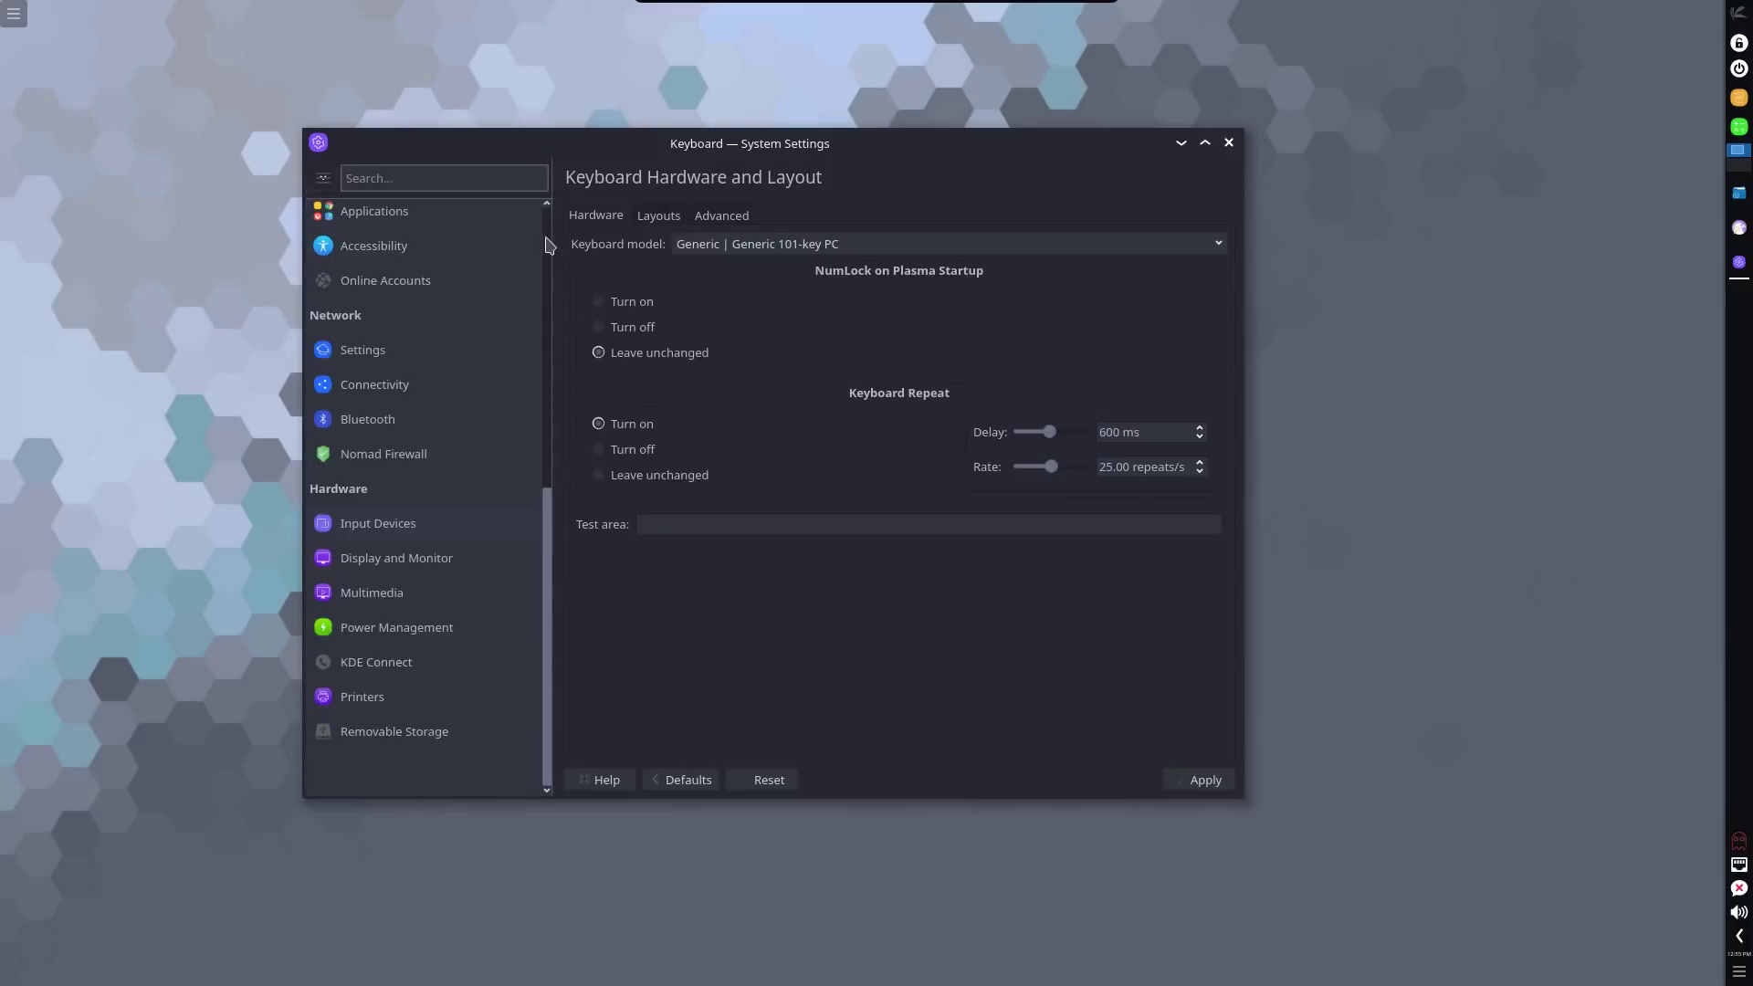
pyautogui.scroll(4, 536, 467)
pyautogui.scroll(-5, 536, 467)
pyautogui.click(349, 525)
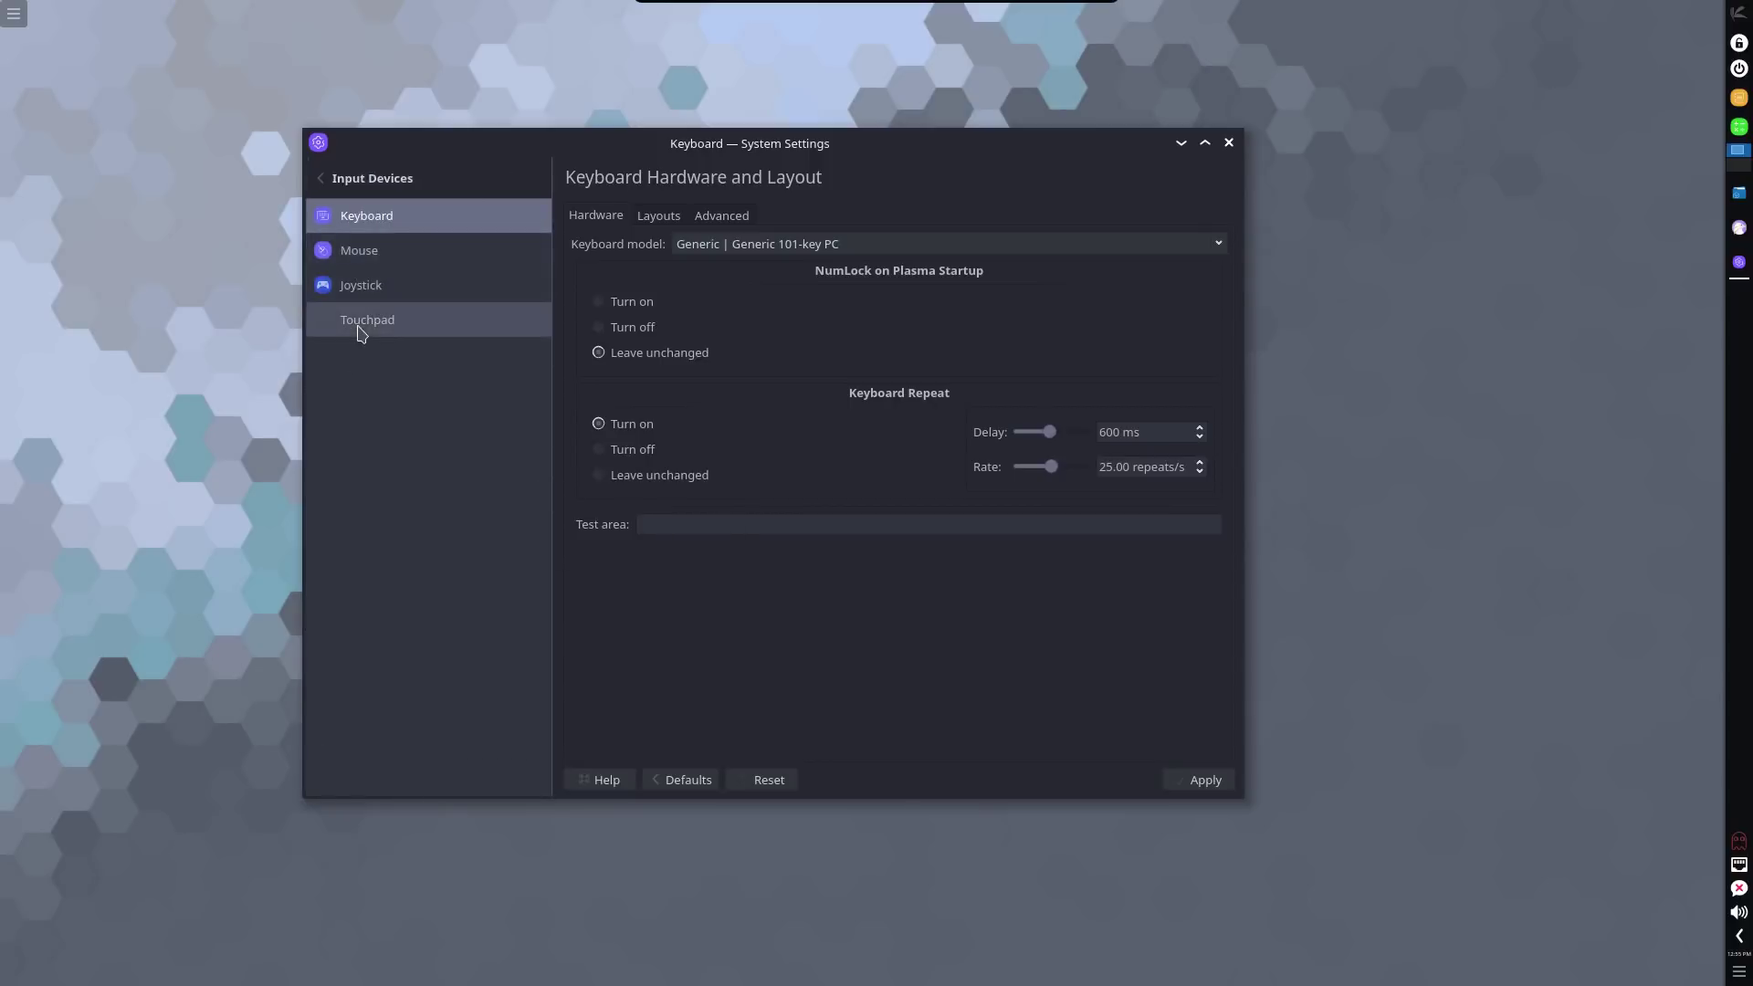
pyautogui.click(330, 181)
pyautogui.click(384, 559)
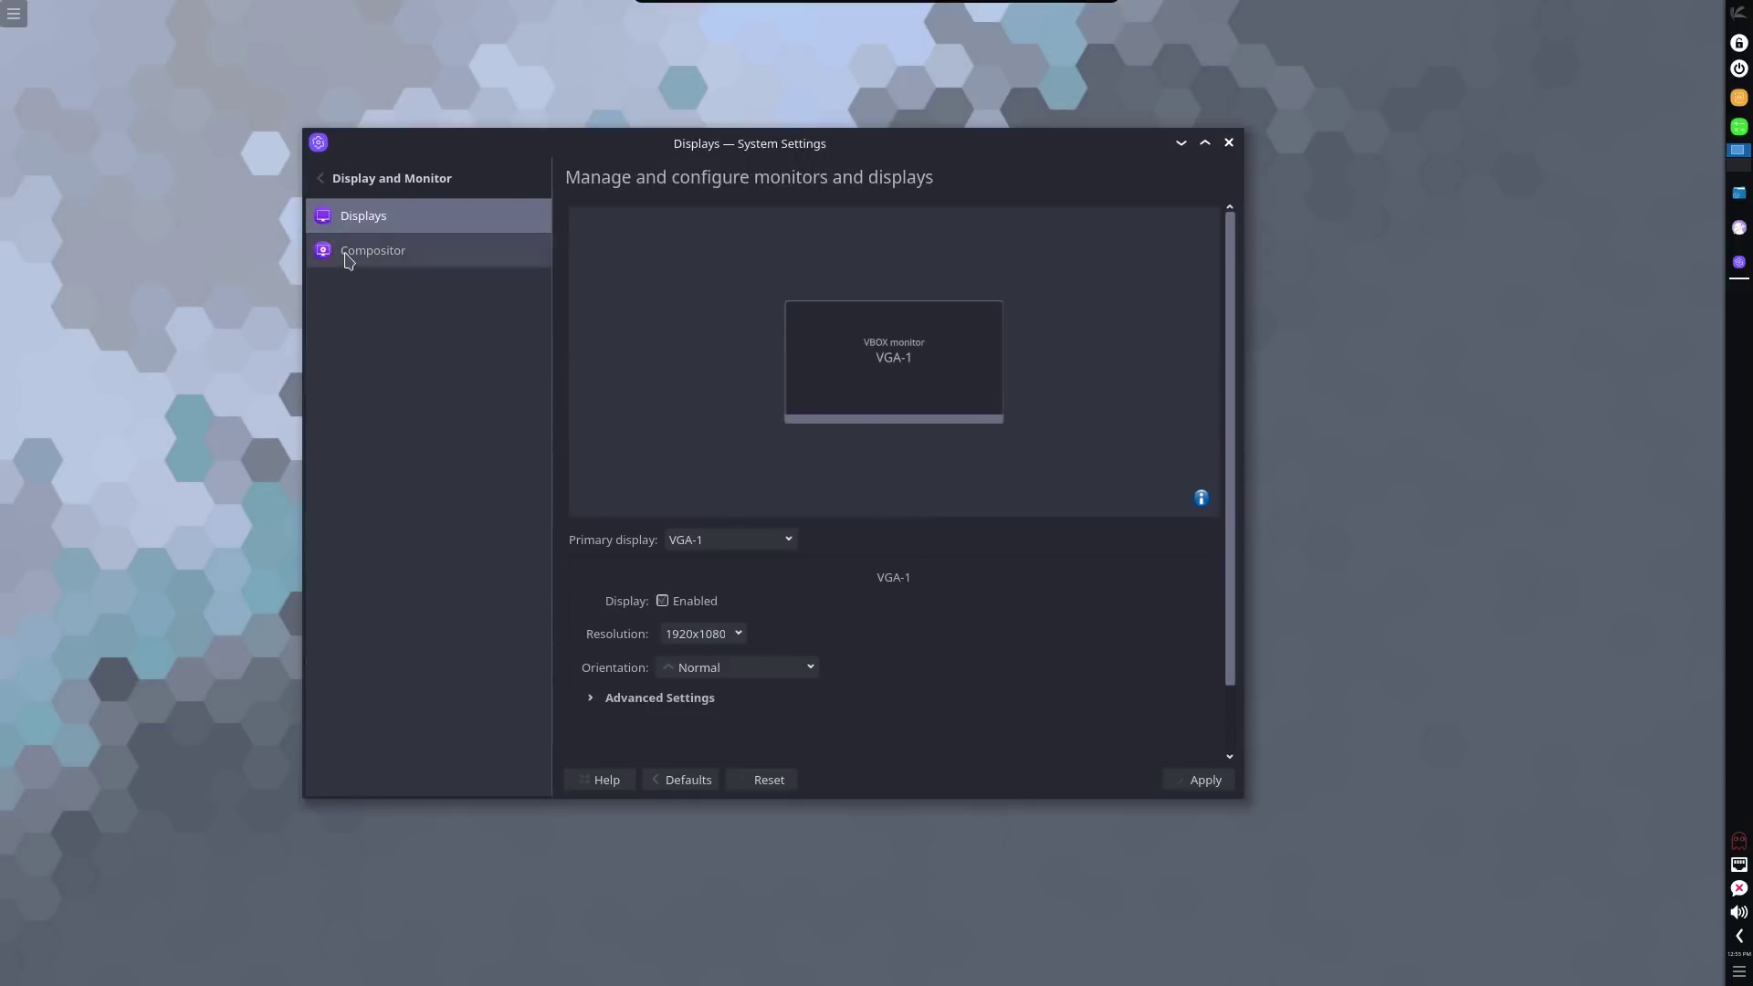
pyautogui.click(350, 255)
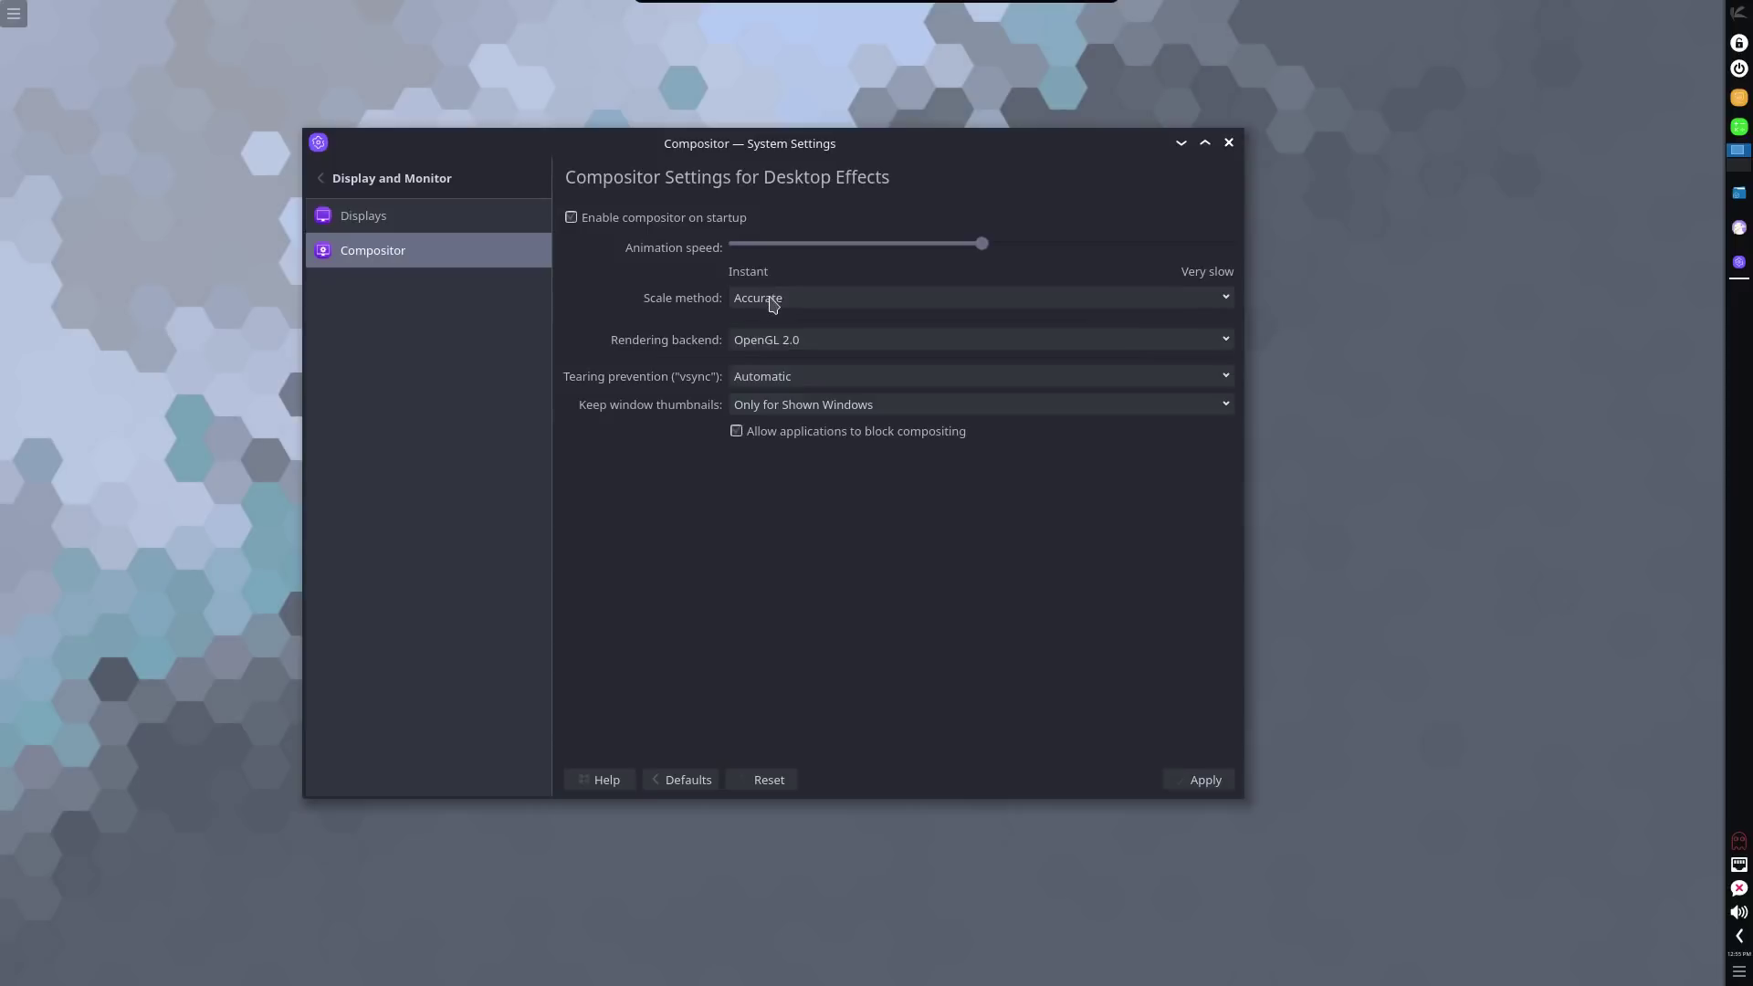
# Open Window Manager Settings from the System Settings window, enlarge the dialog to view its categories, and close it without changes.
pyautogui.rightClick(922, 144)
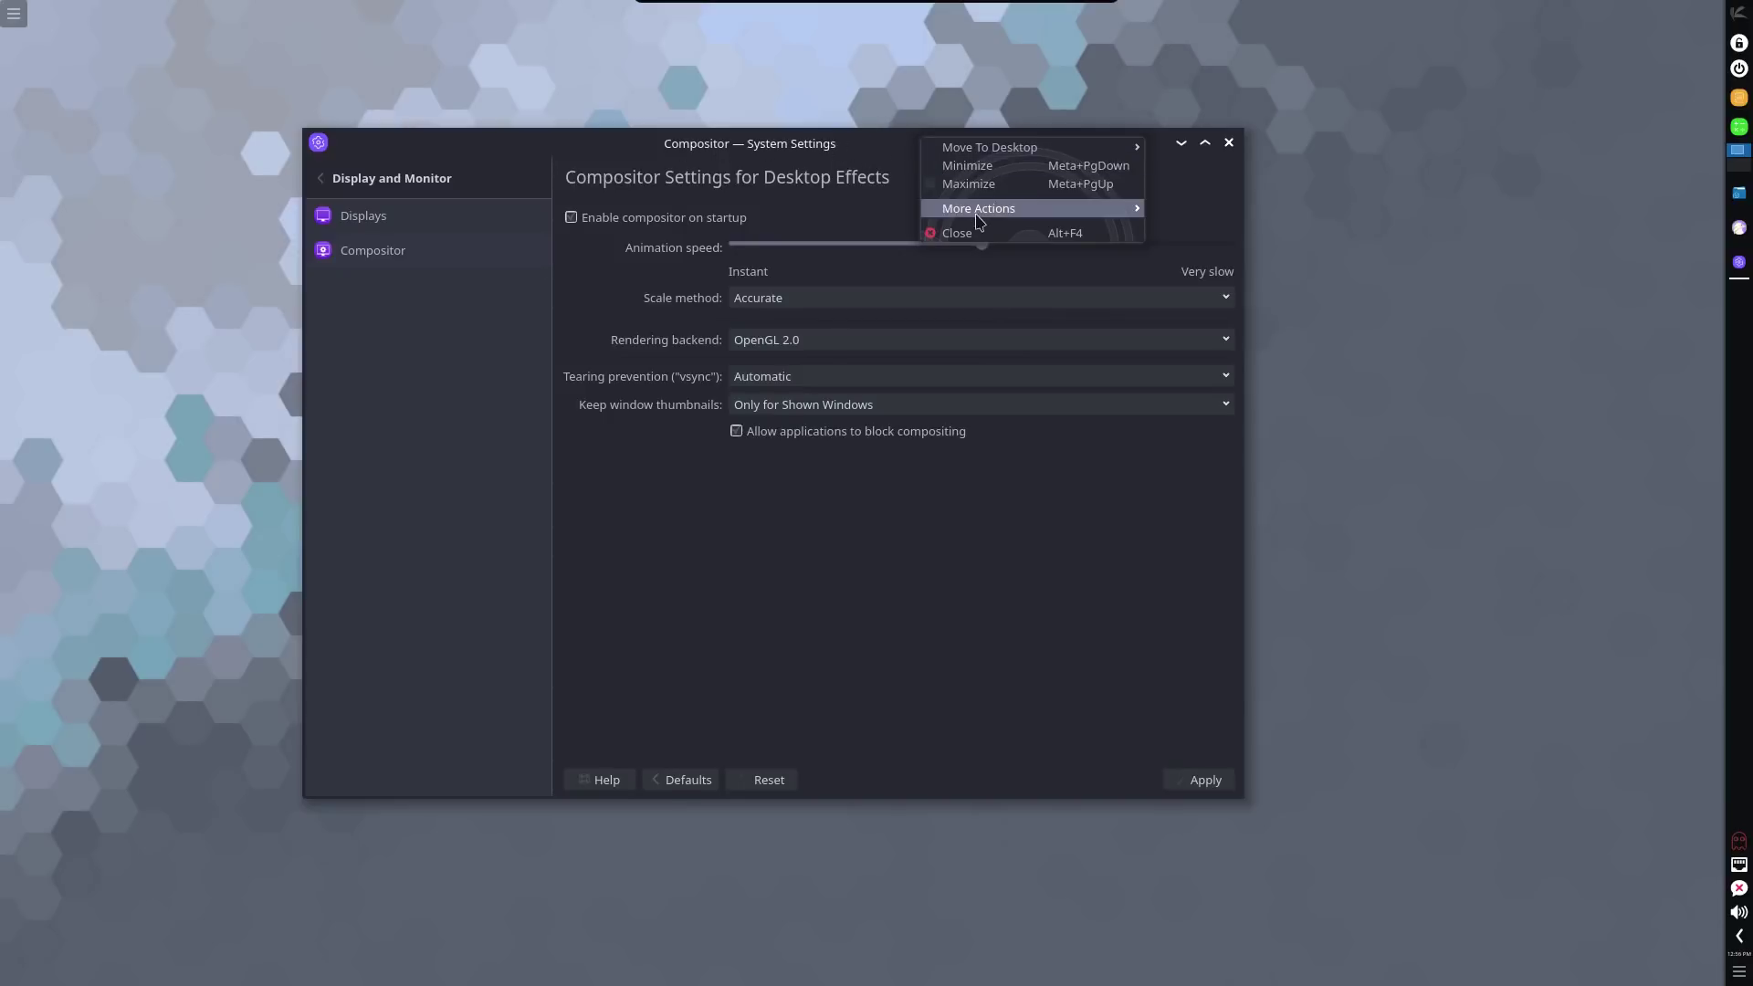
pyautogui.moveTo(990, 219)
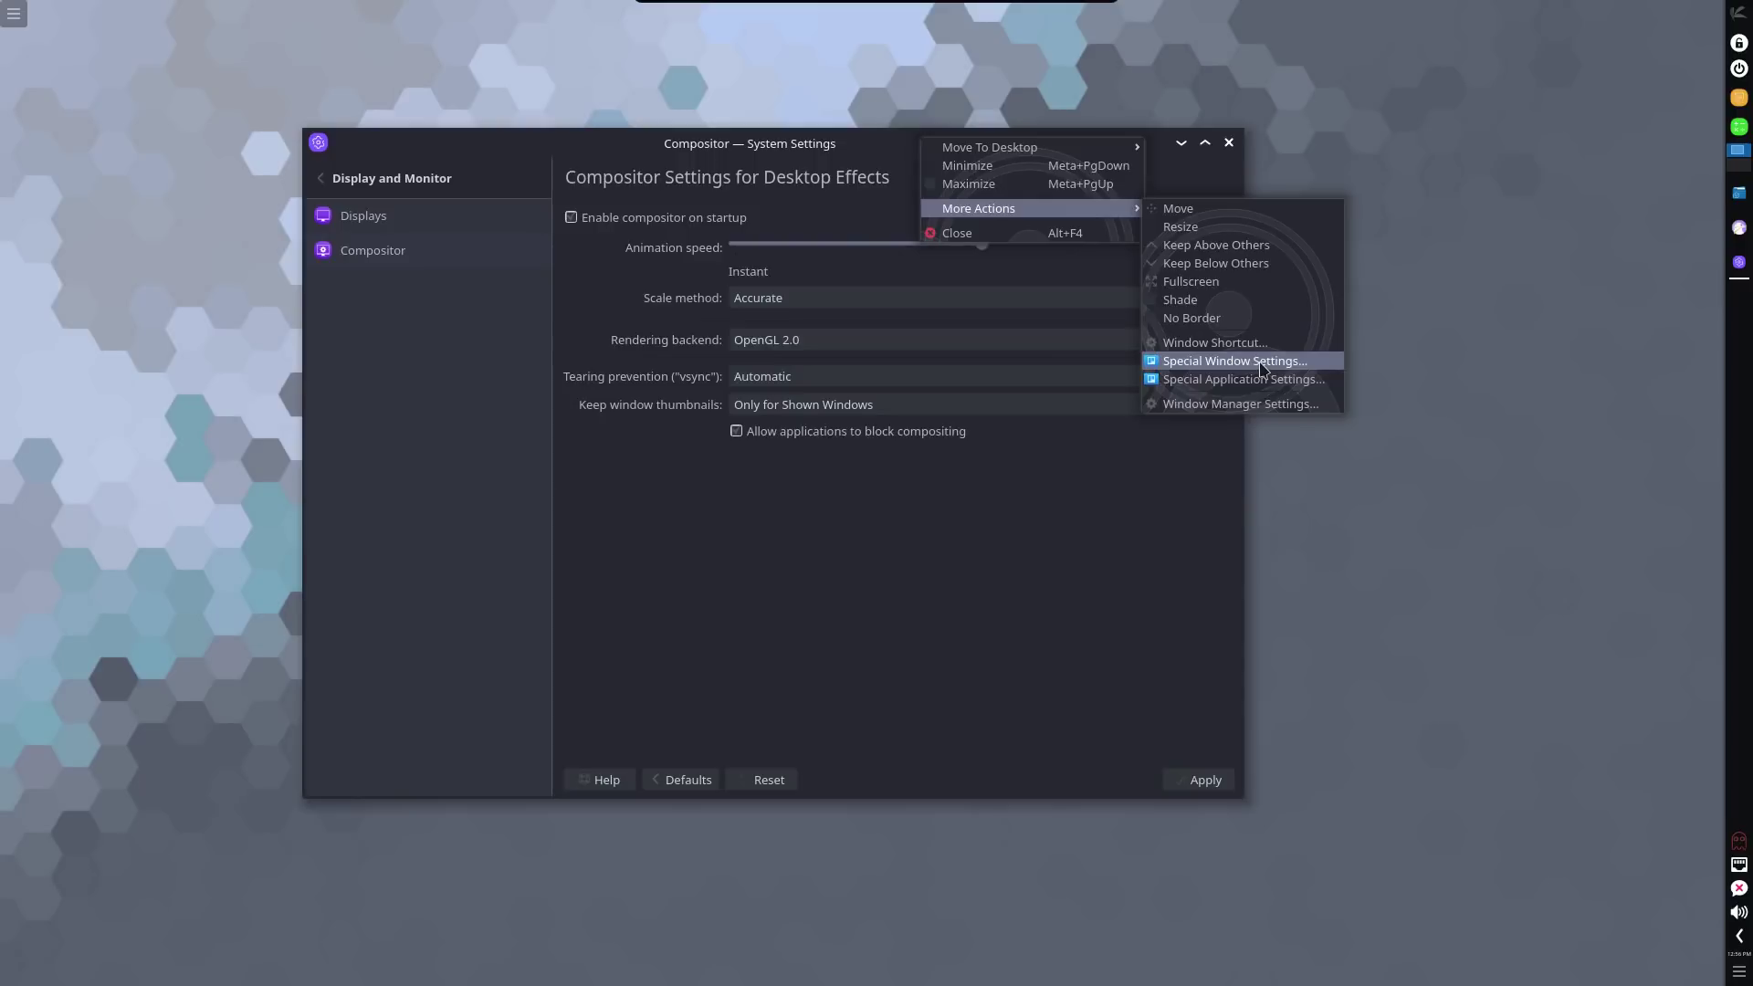
pyautogui.click(1220, 405)
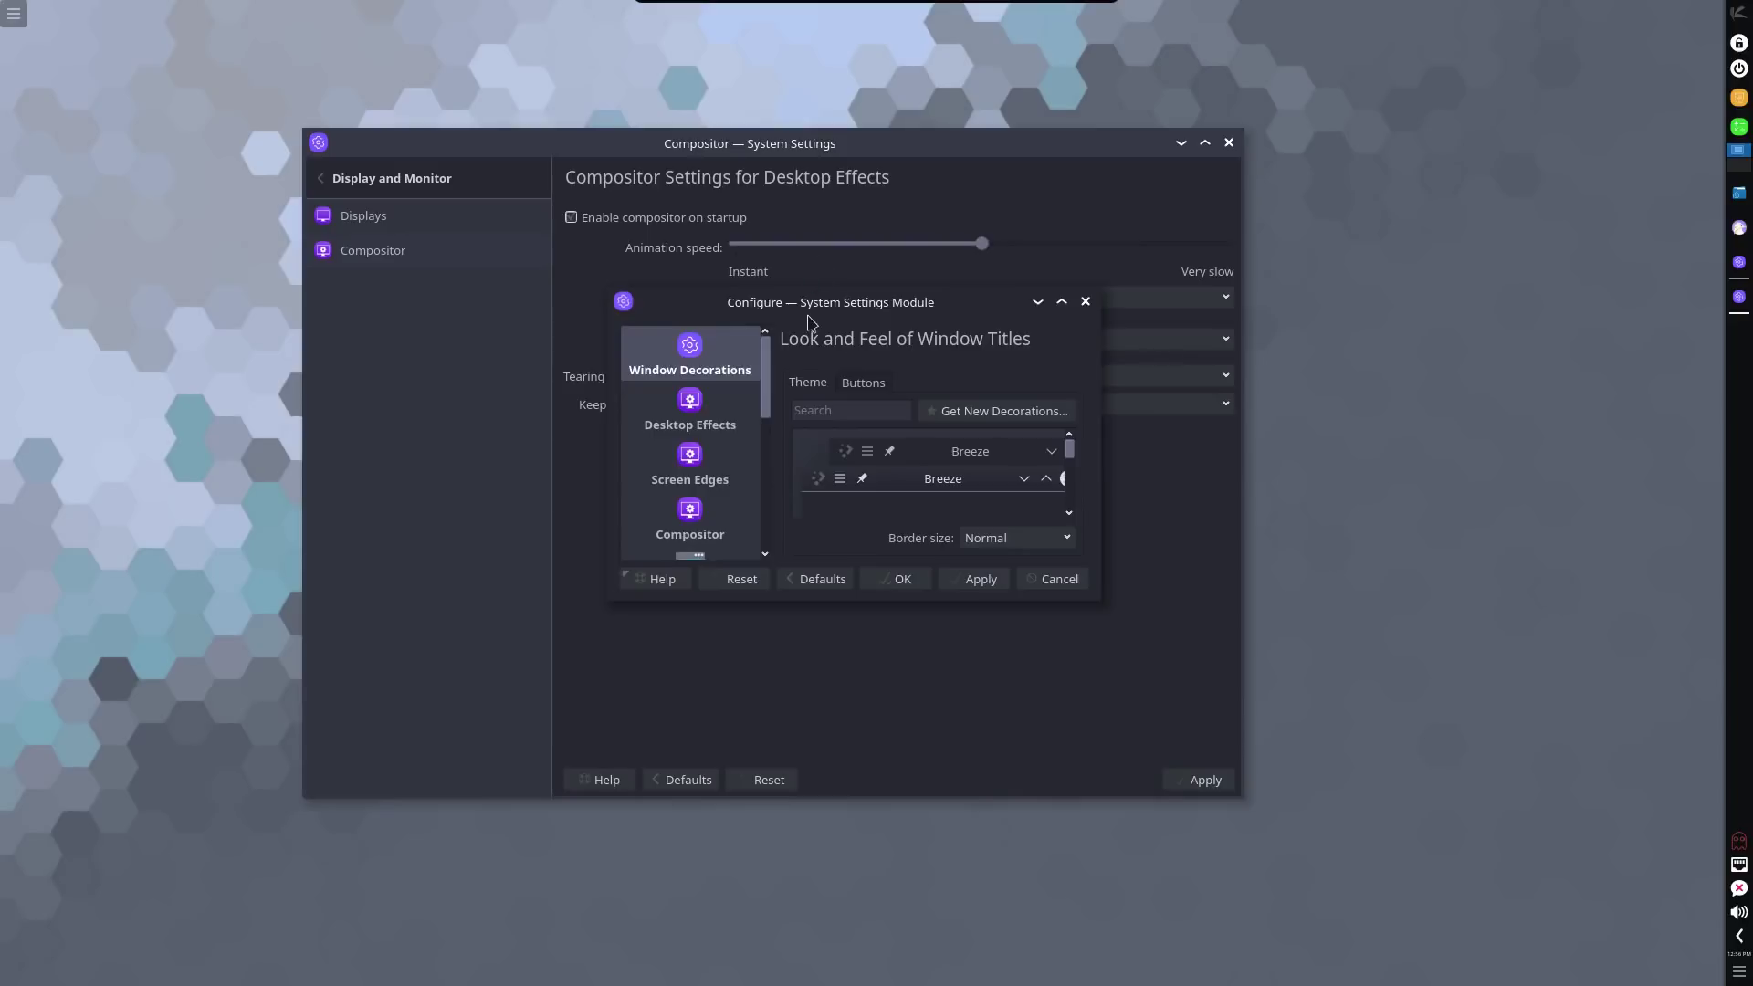
pyautogui.moveTo(818, 305); pyautogui.dragTo(1331, 109)
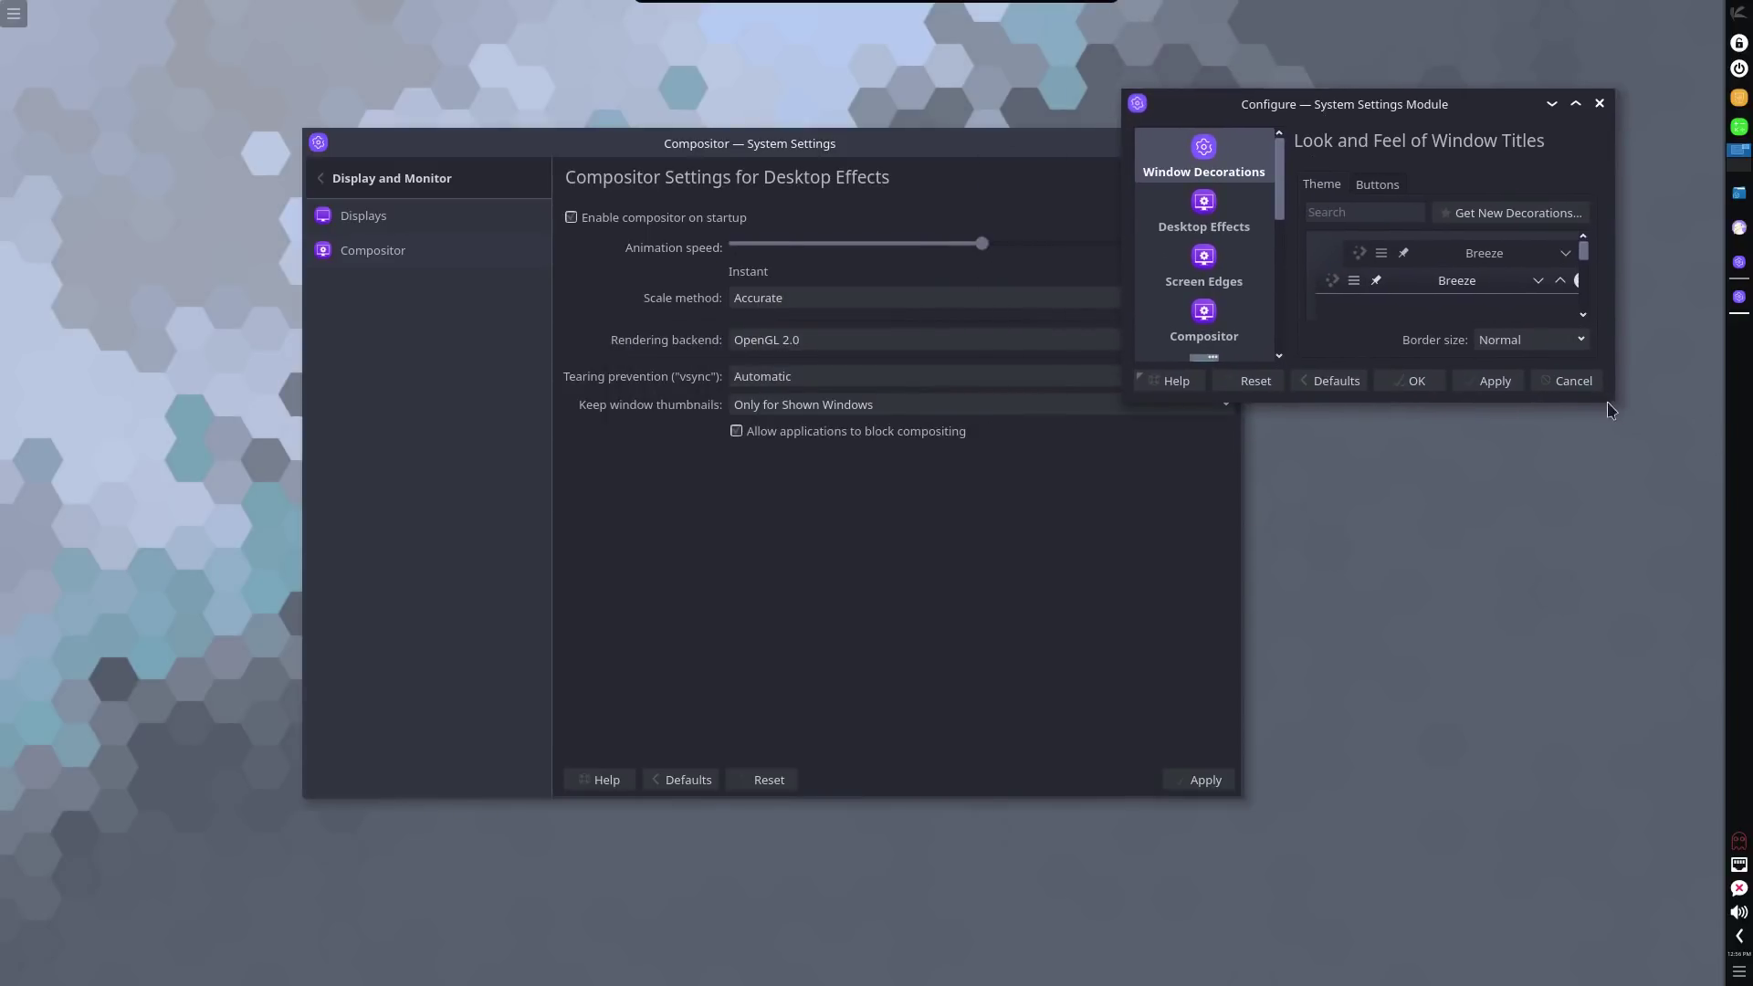
pyautogui.moveTo(1607, 399); pyautogui.dragTo(1726, 564)
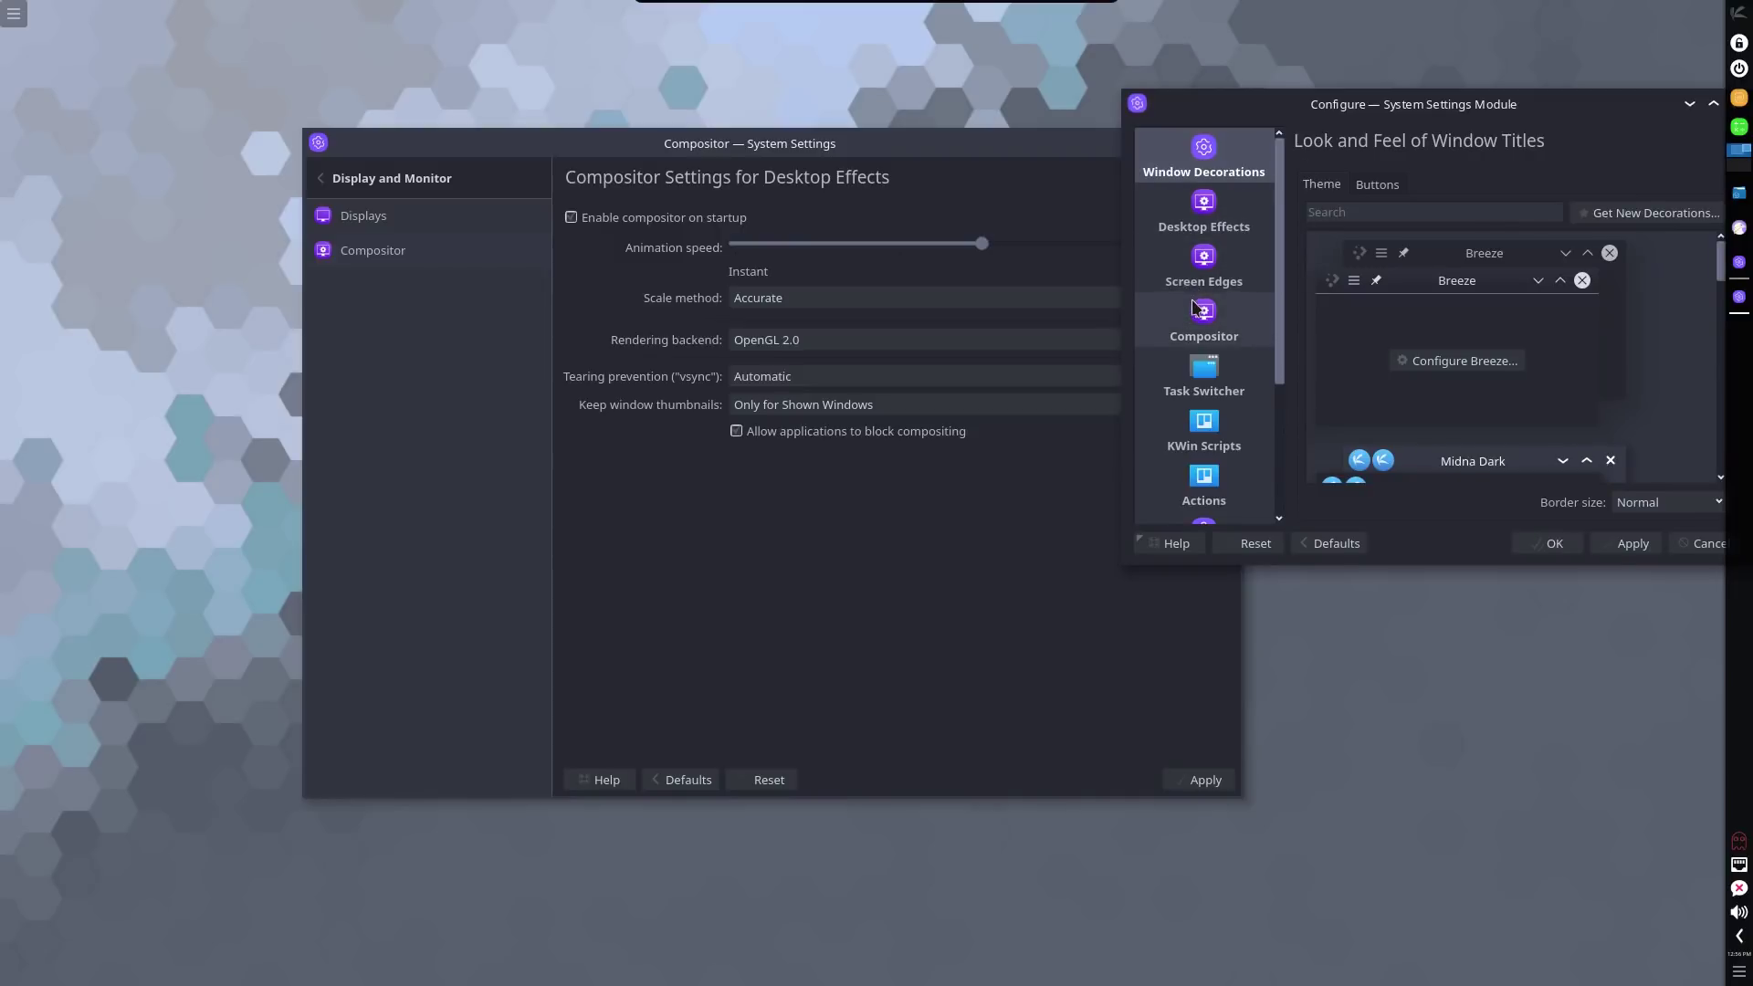
pyautogui.moveTo(1373, 104); pyautogui.dragTo(1289, 90)
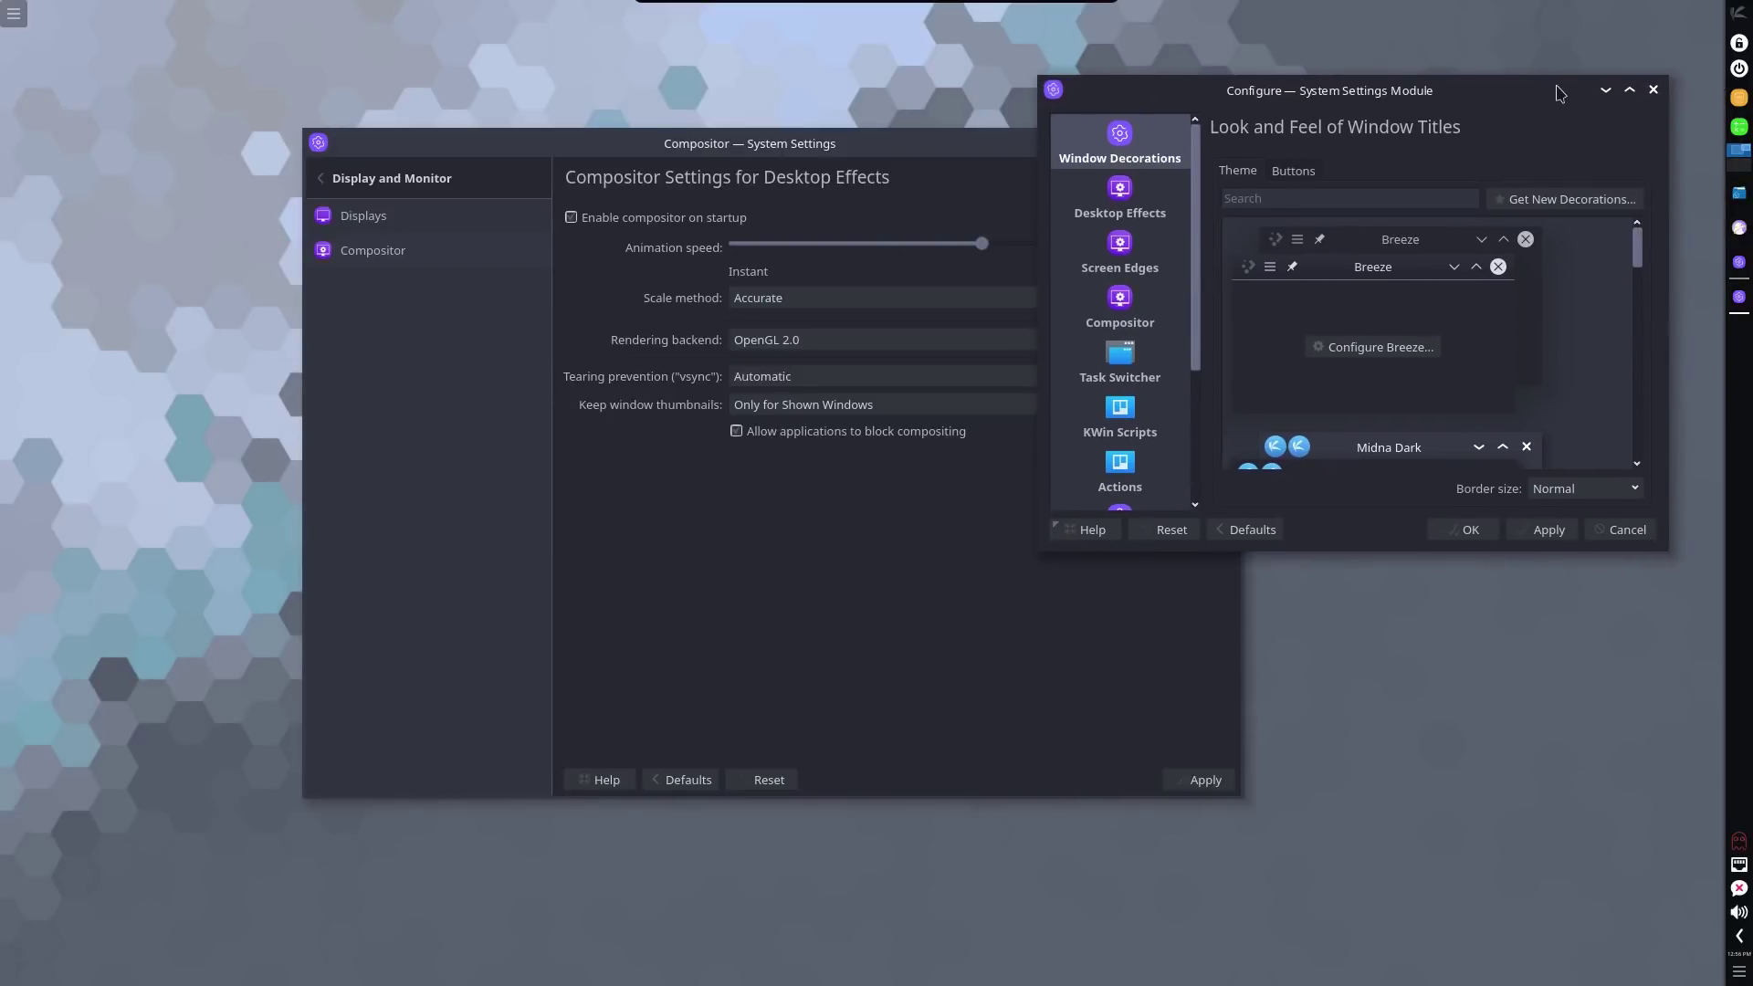
pyautogui.click(1654, 90)
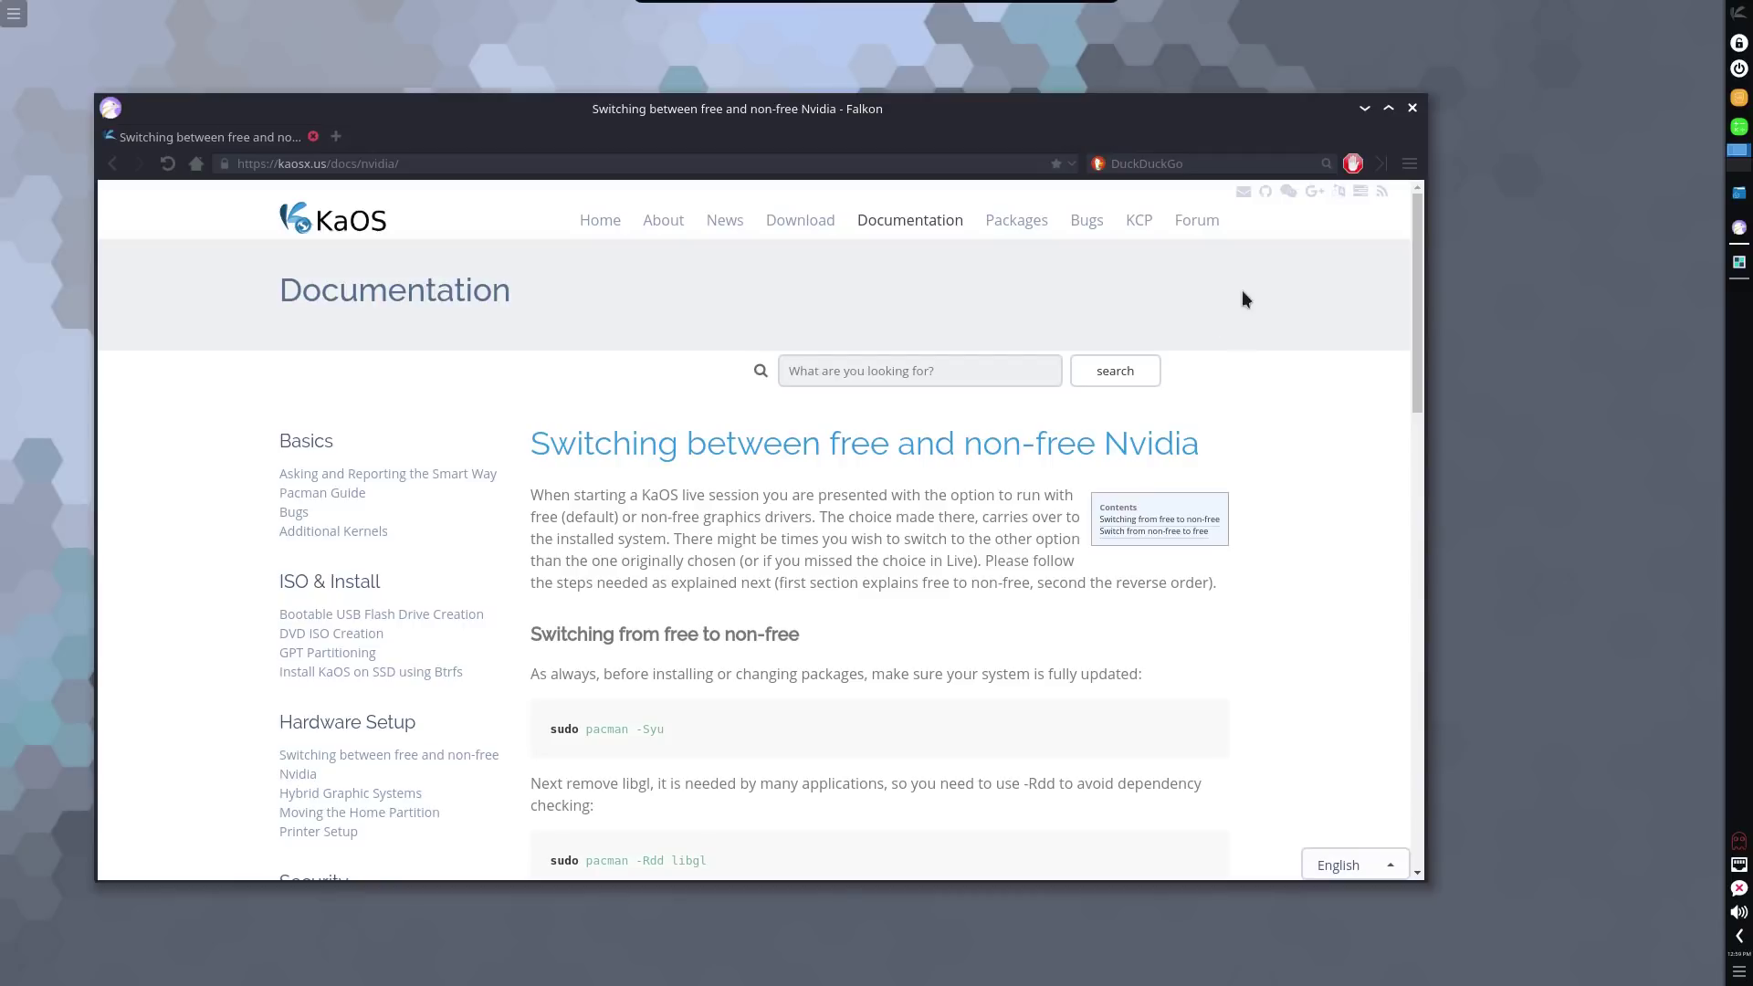
# Move the Falkon window down to the desktop's lower edge and shift the Croeso window upward to separate them.
pyautogui.moveTo(1144, 112); pyautogui.dragTo(1266, 840)
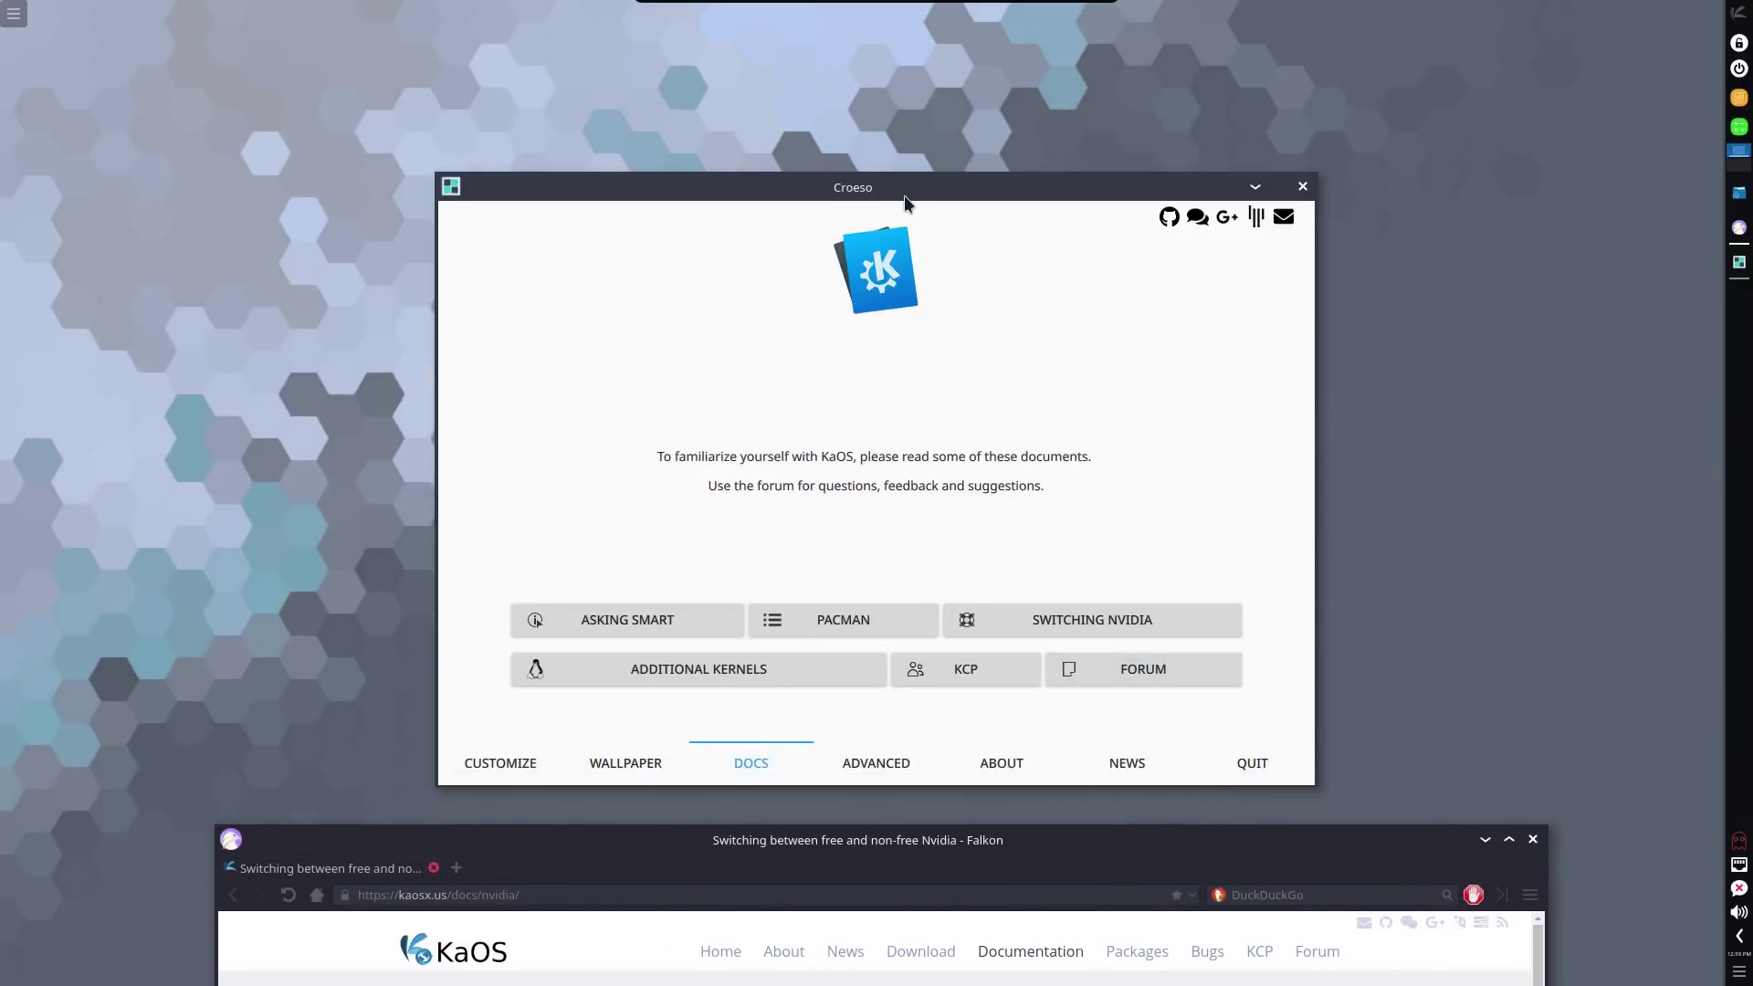
pyautogui.moveTo(902, 185); pyautogui.dragTo(881, 111)
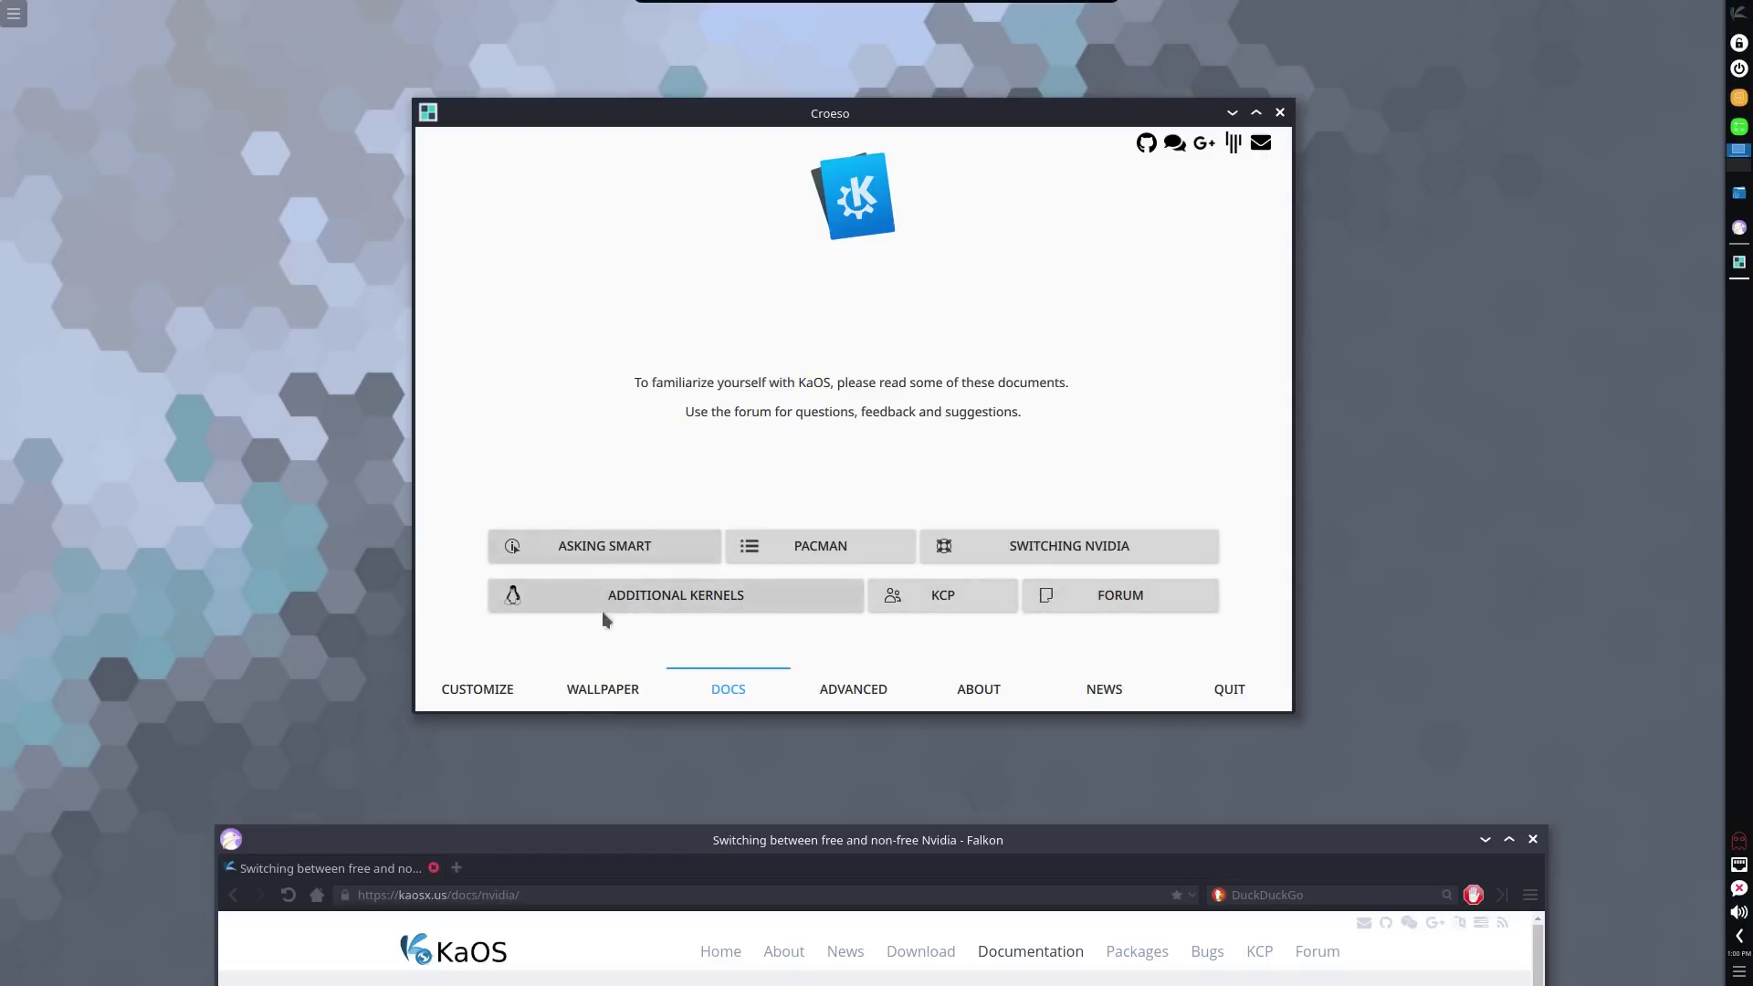
# Look at Croeso's Advanced and About pages and quit Croeso.
pyautogui.click(833, 694)
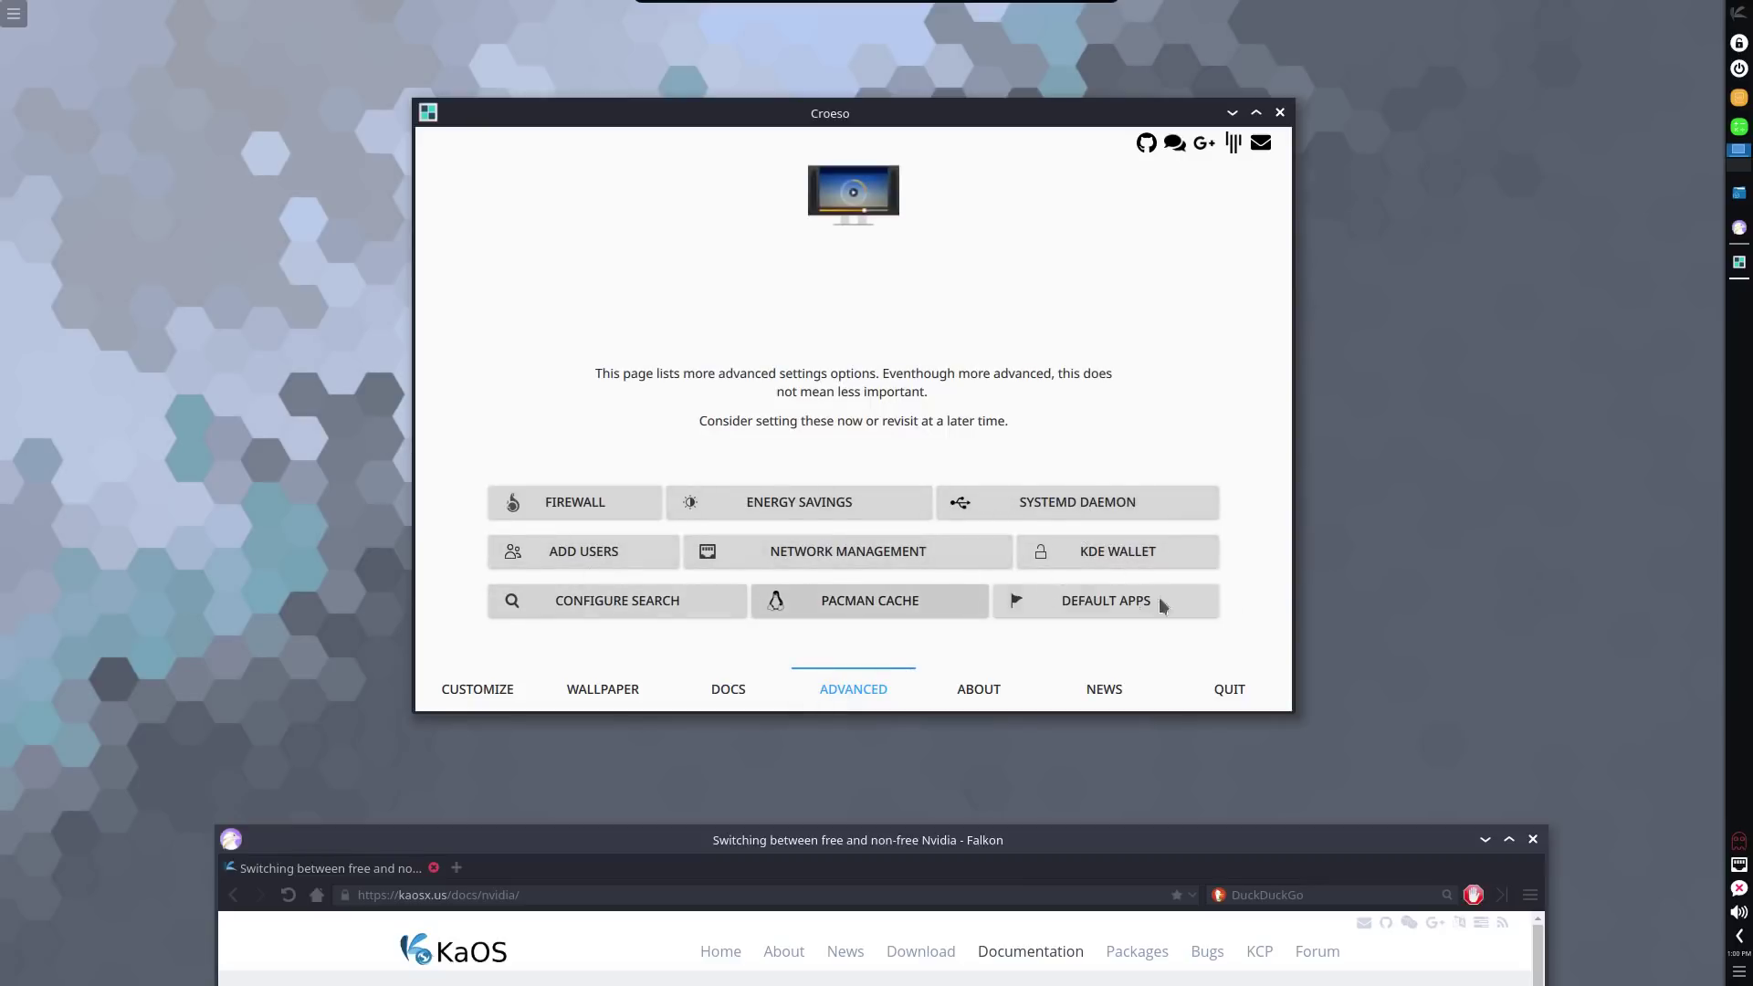
pyautogui.click(988, 687)
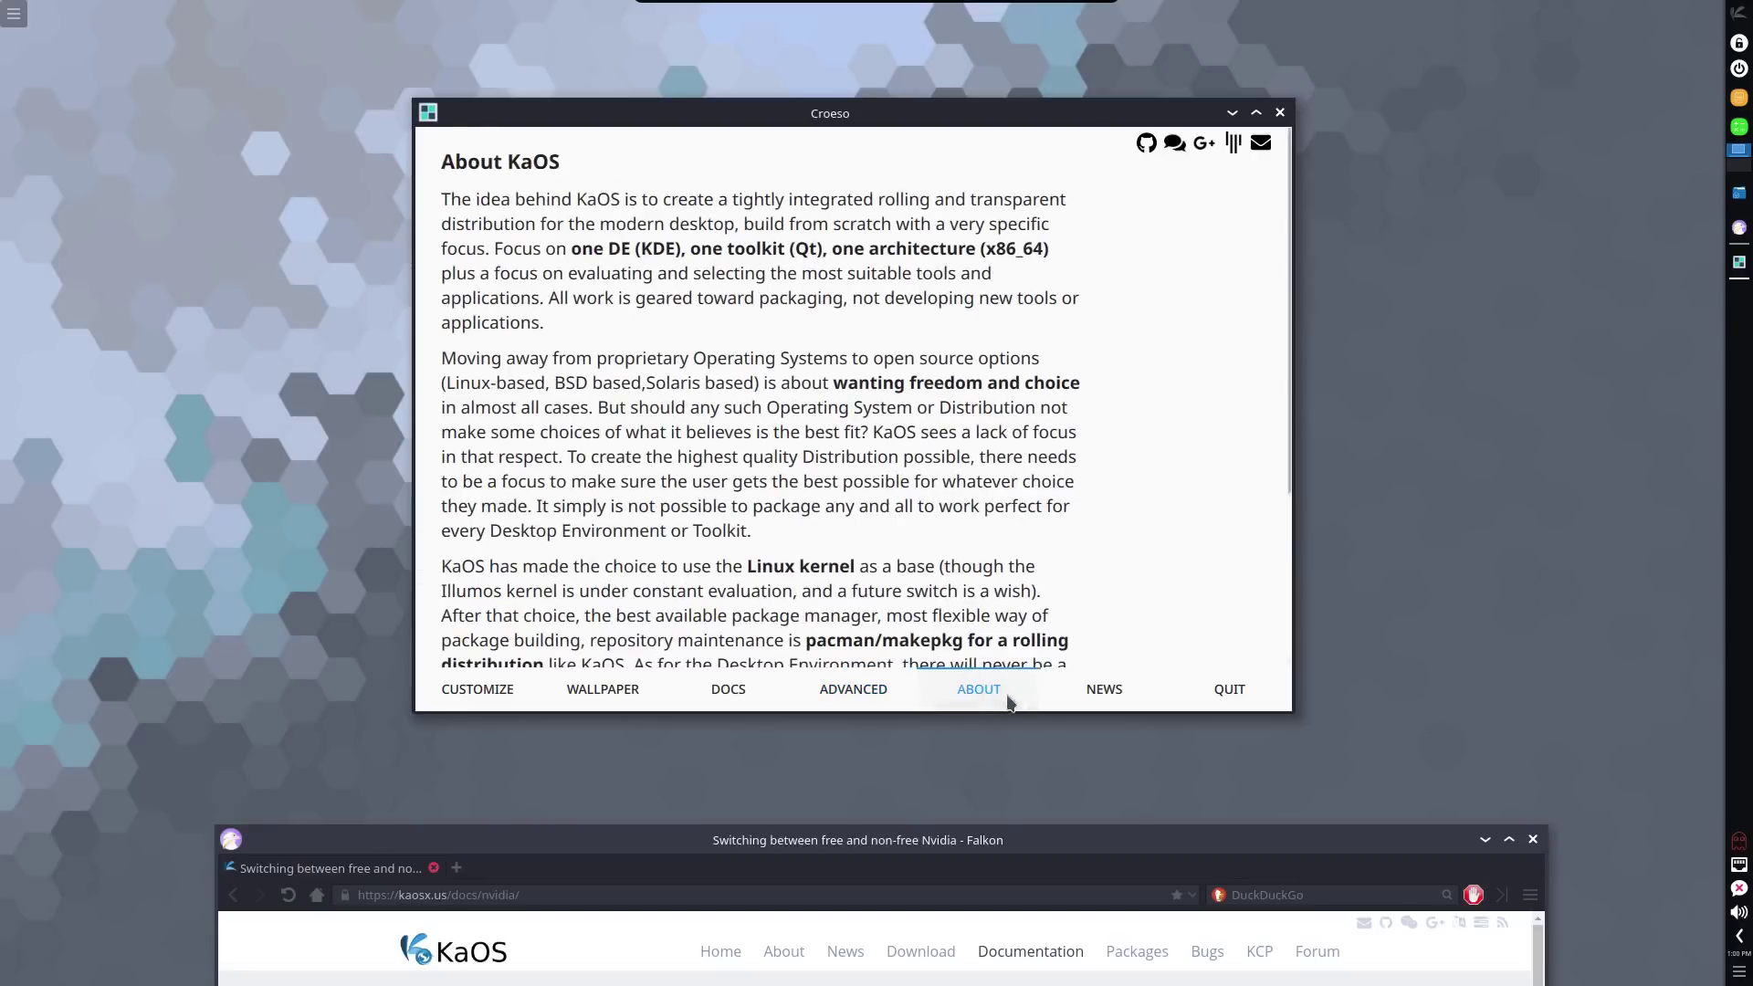
pyautogui.click(1229, 690)
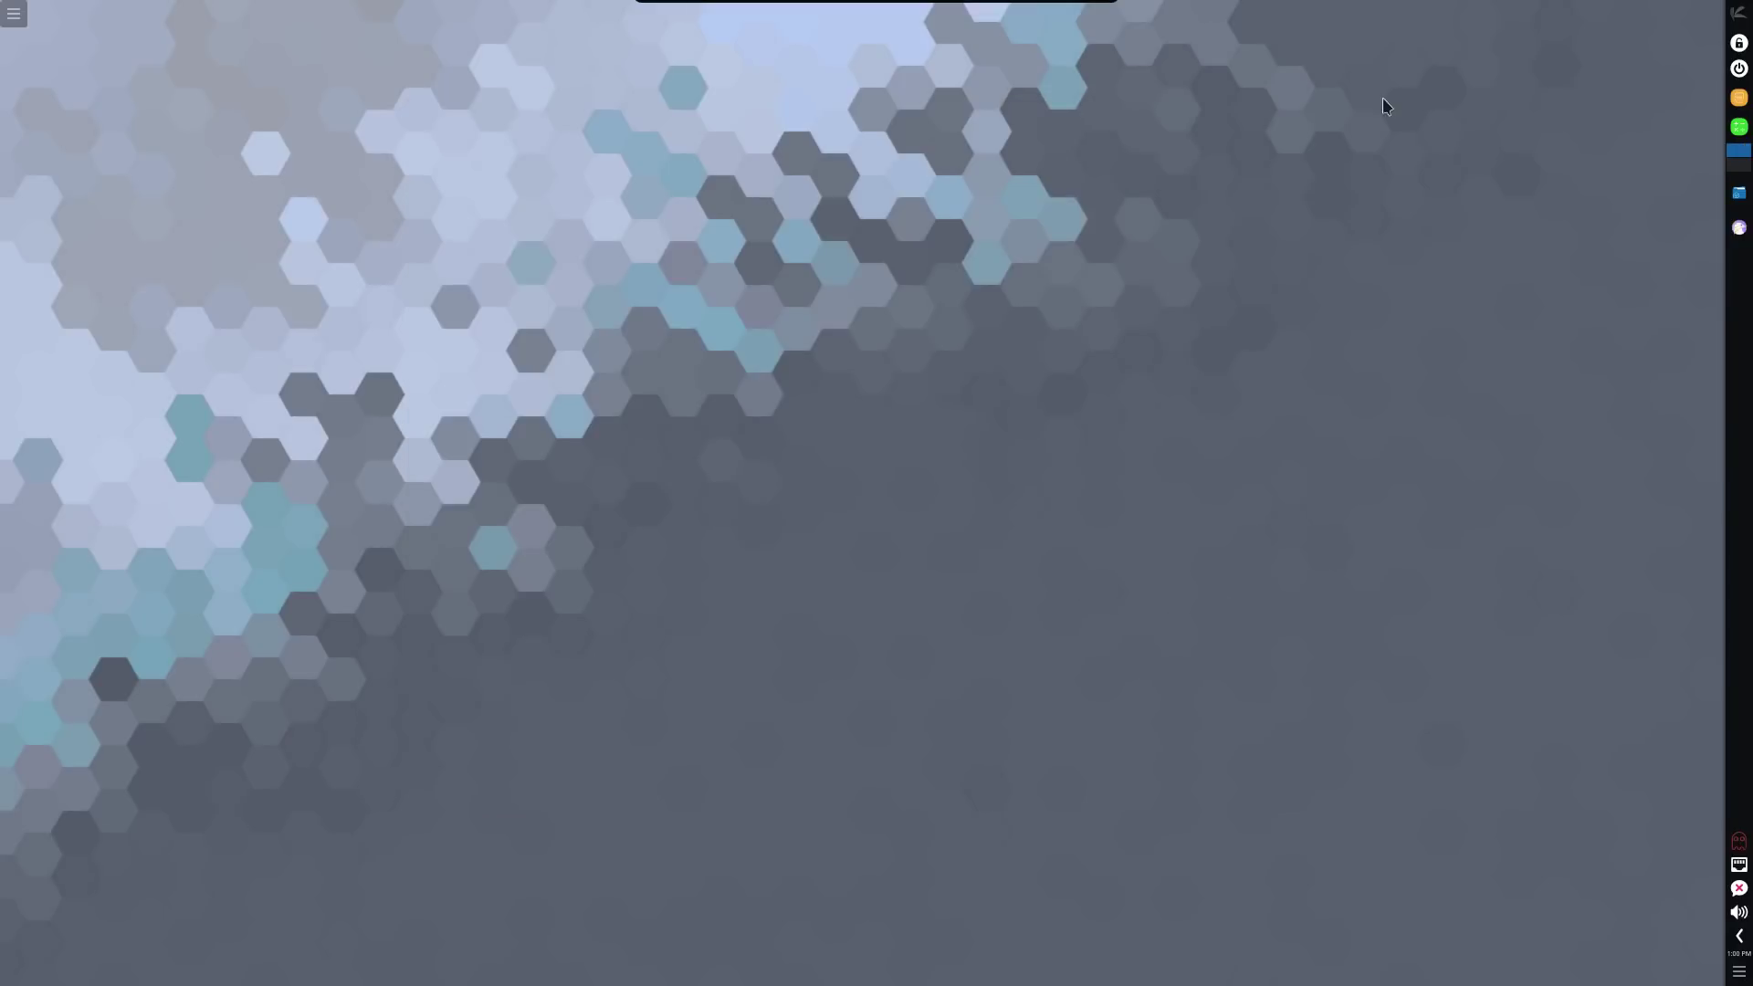